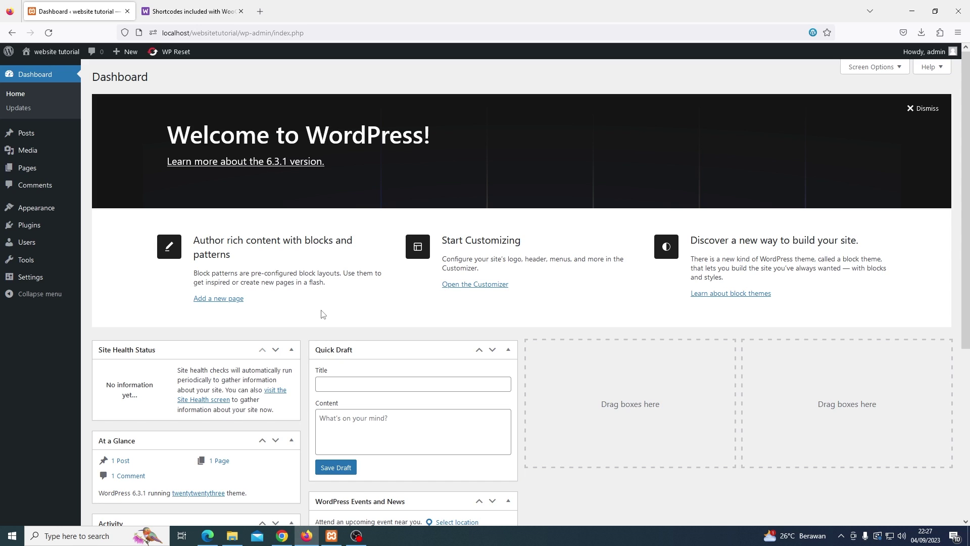
# Enter 'Distributo Elektronik Murah' as the site tagline in General Settings and save the changes
pyautogui.moveTo(57, 283)
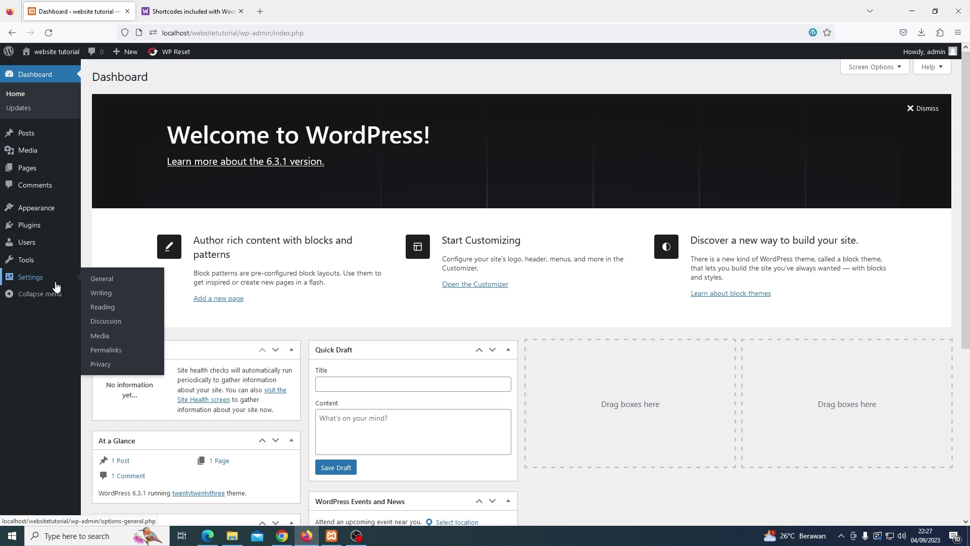
pyautogui.click(98, 282)
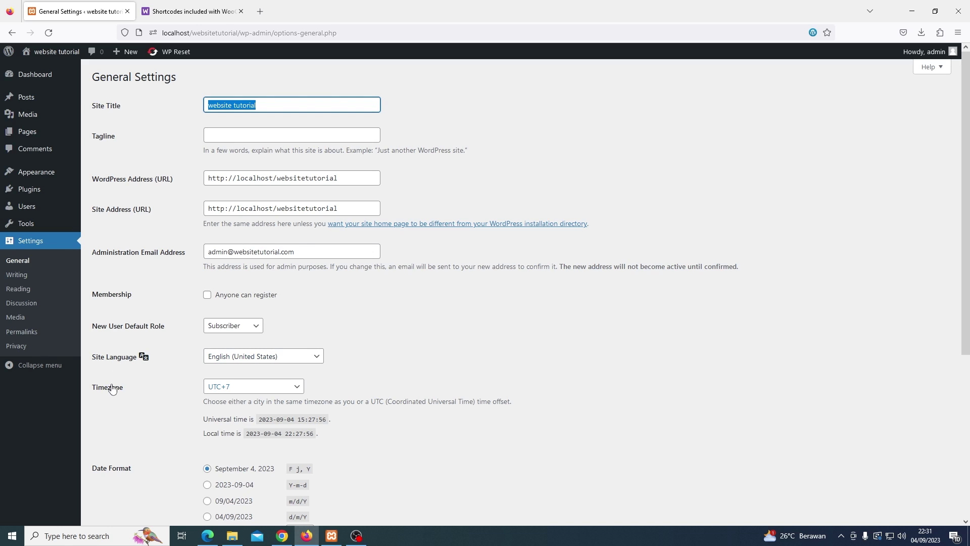
pyautogui.press('Tab')
pyautogui.write('Distributo Elektronik Murah')
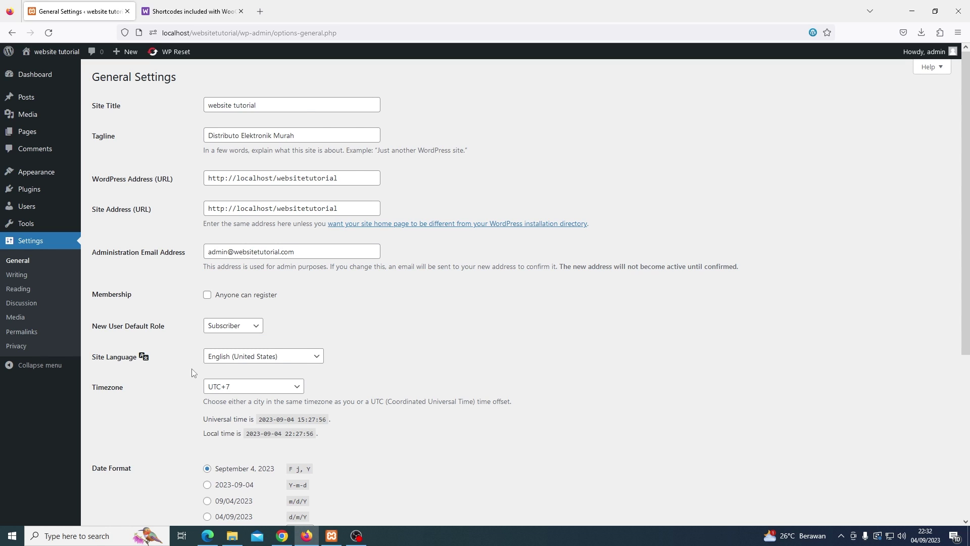
pyautogui.scroll(-5, 192, 369)
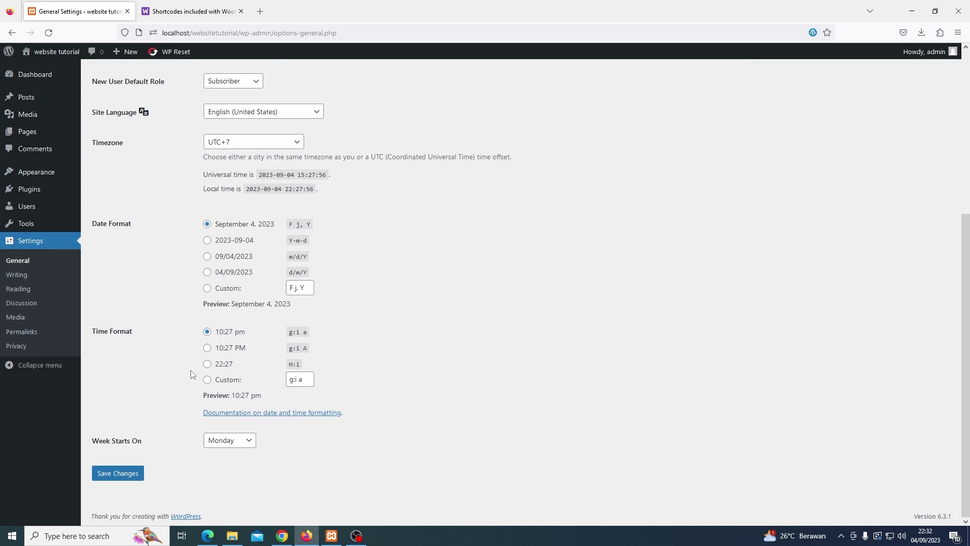
pyautogui.click(123, 473)
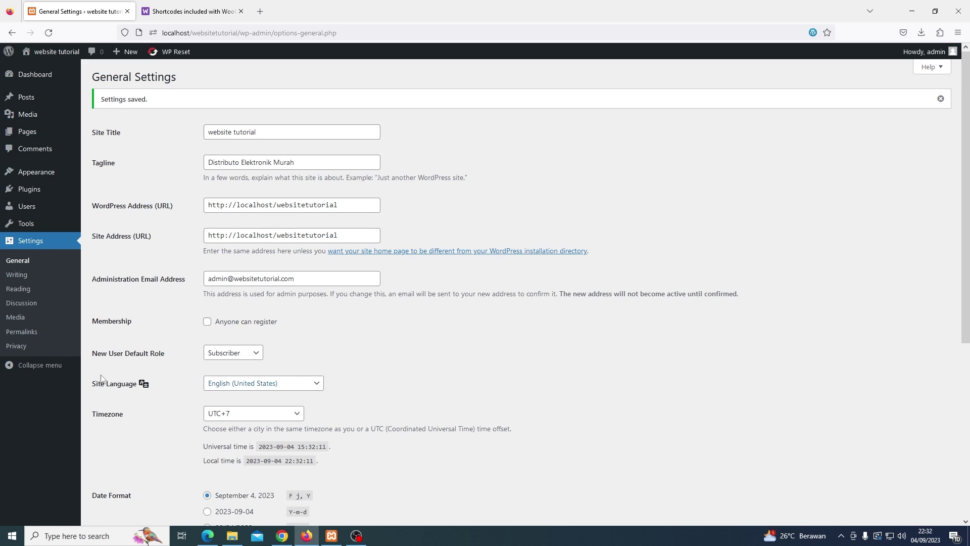
# Save the Permalink Settings with the Post name structure /%postname%/ kept selected
pyautogui.click(33, 336)
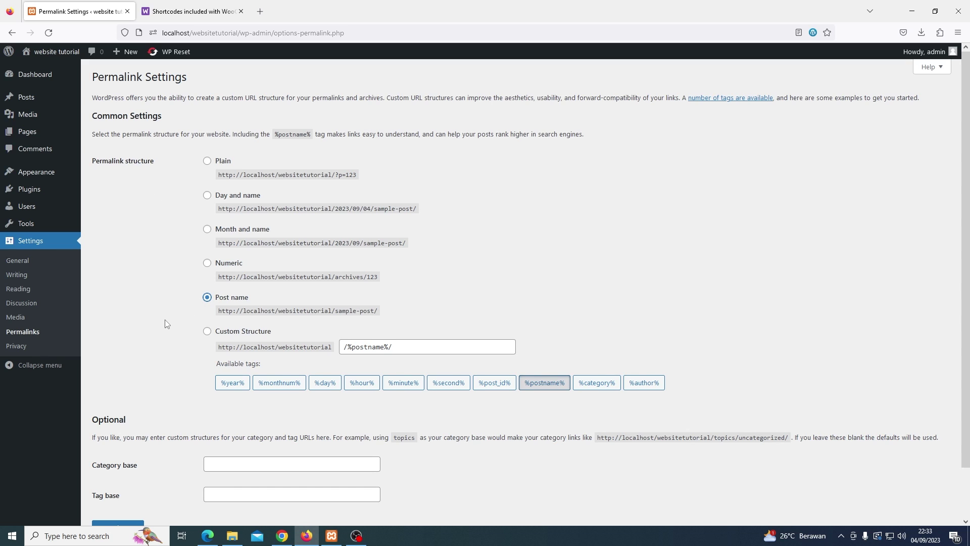
pyautogui.scroll(-2, 164, 326)
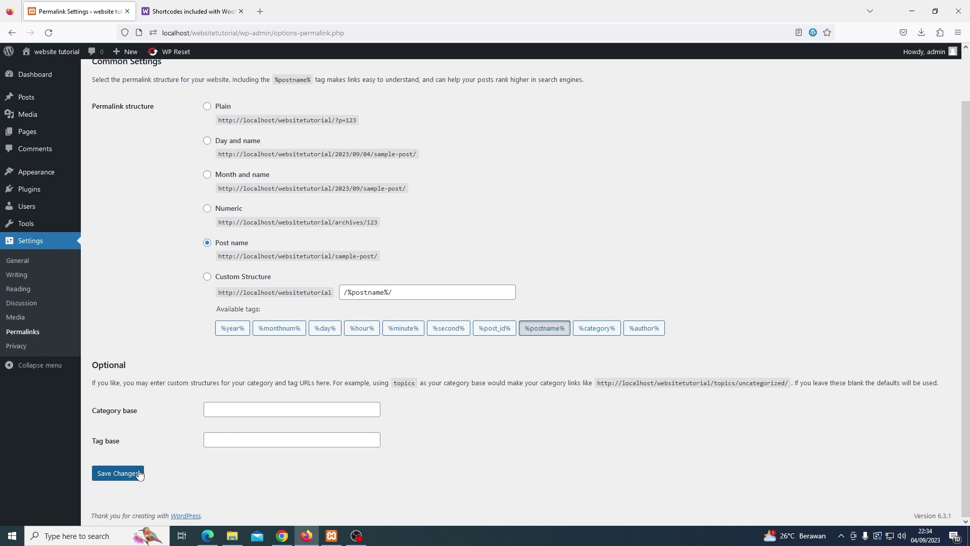
pyautogui.click(136, 474)
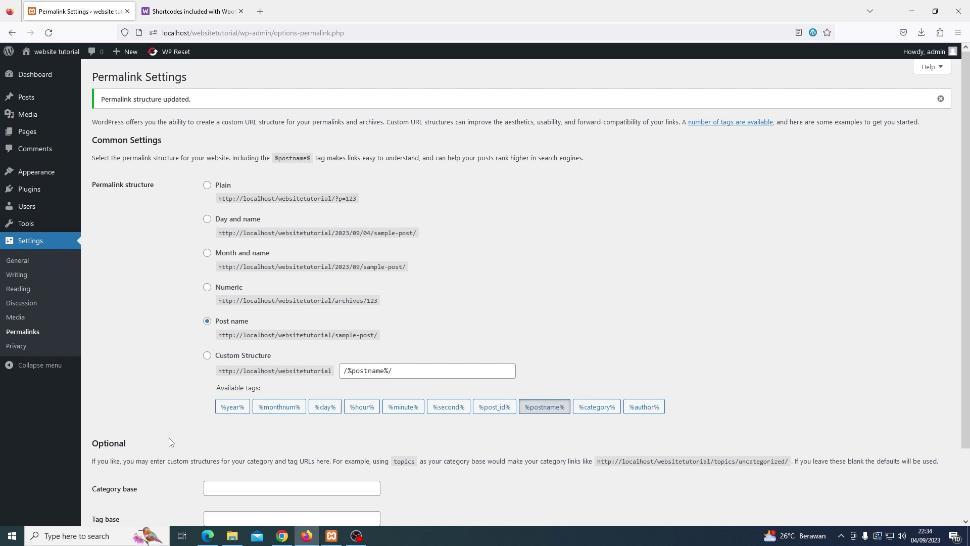
# Install the Astra theme from the Add New themes list and activate it
pyautogui.moveTo(53, 181)
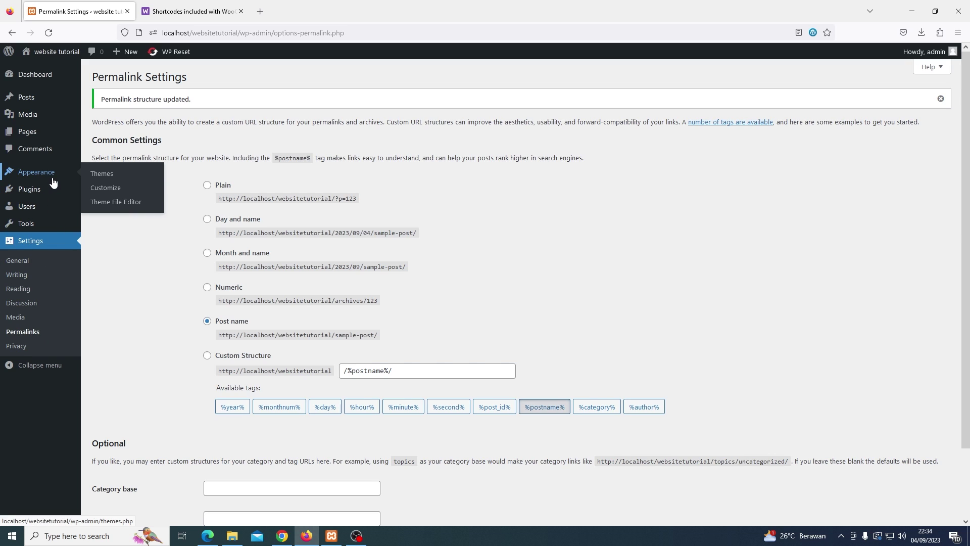
pyautogui.click(103, 178)
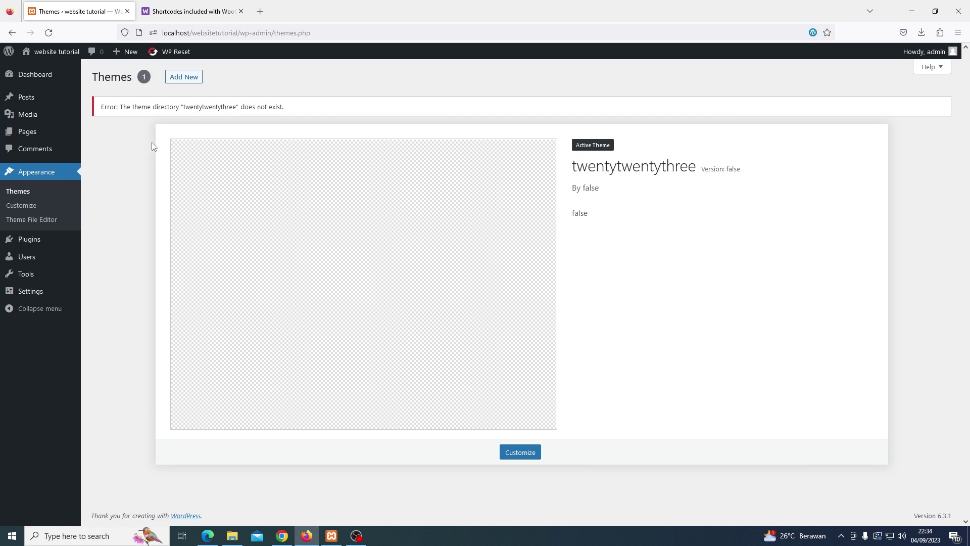
pyautogui.click(186, 80)
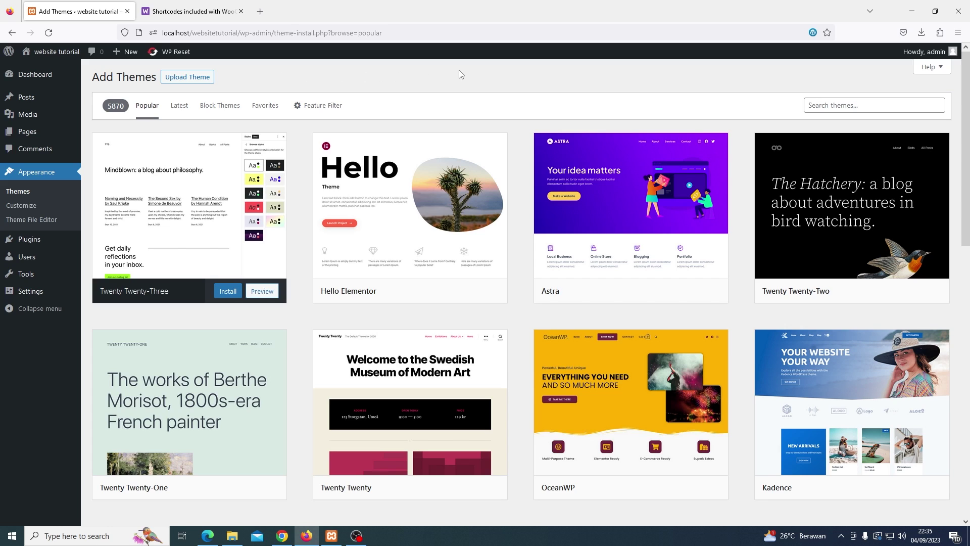
pyautogui.moveTo(549, 167)
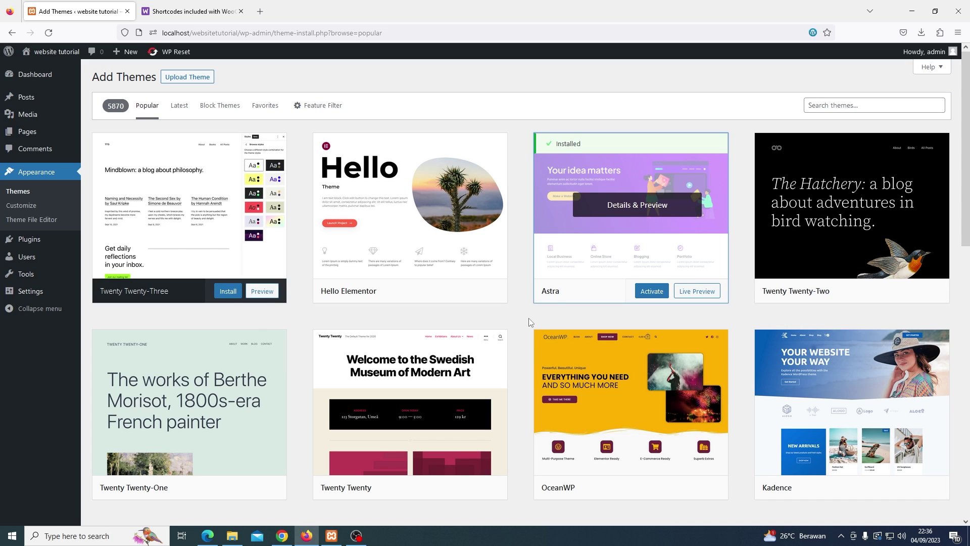
pyautogui.click(642, 294)
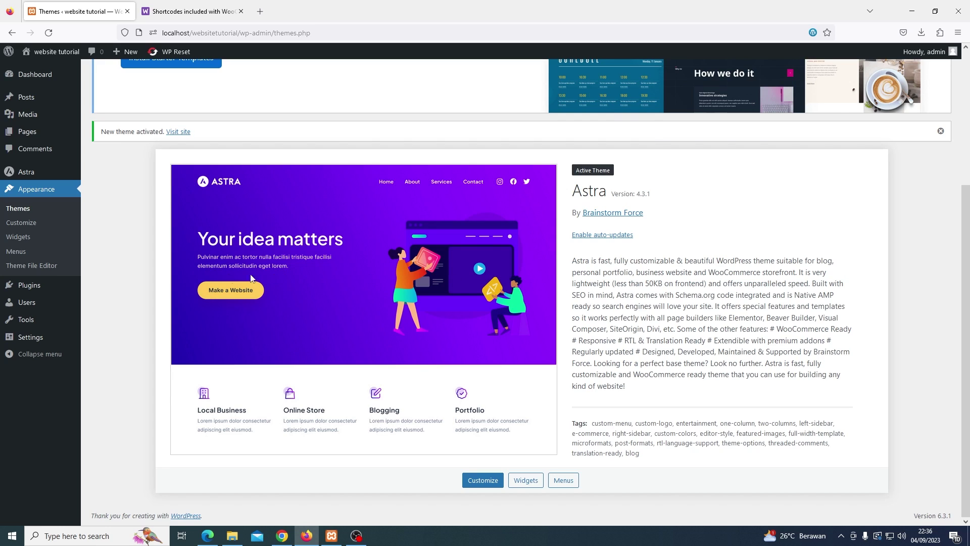
pyautogui.moveTo(46, 287)
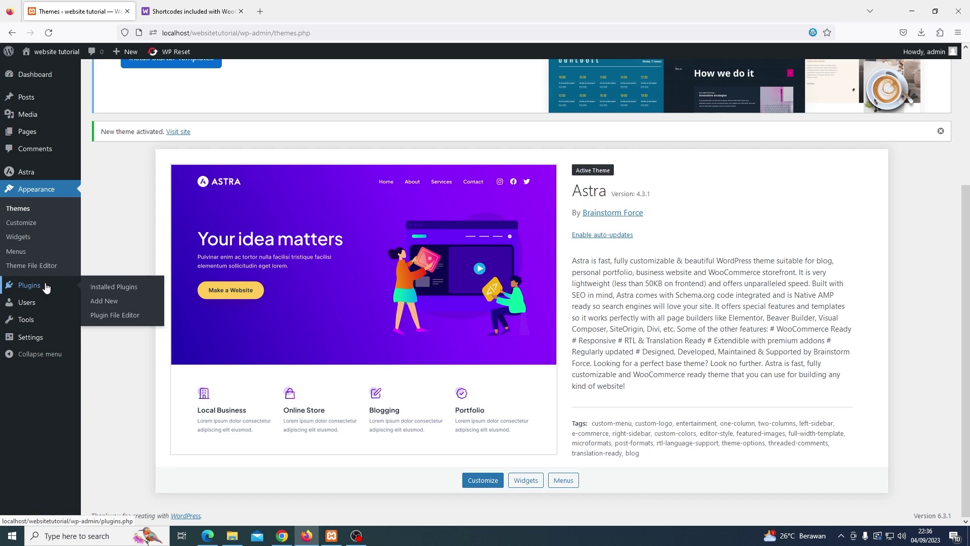
# Search plugins for 'woocommerce', install WooCommerce, then search plugins for 'elementor'
pyautogui.click(97, 302)
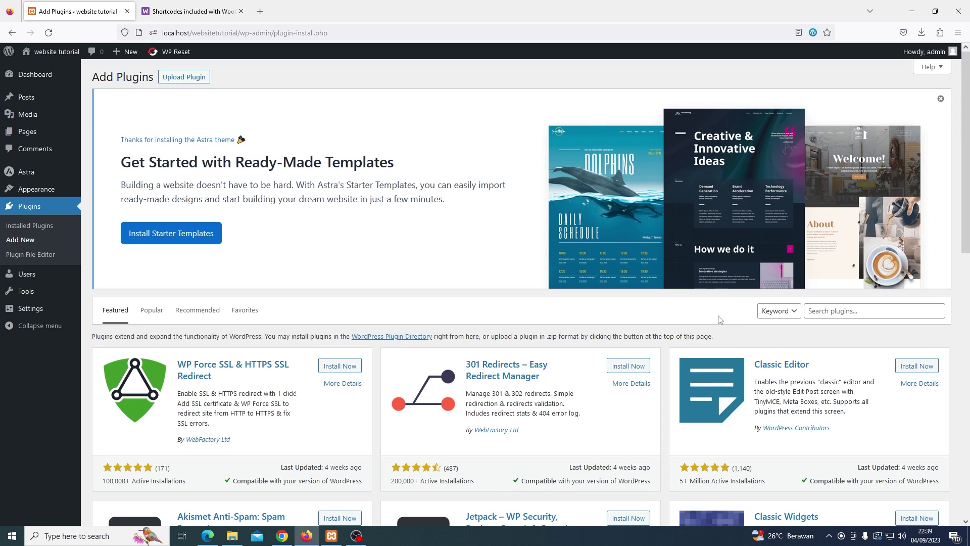
pyautogui.click(819, 313)
pyautogui.write('wor')
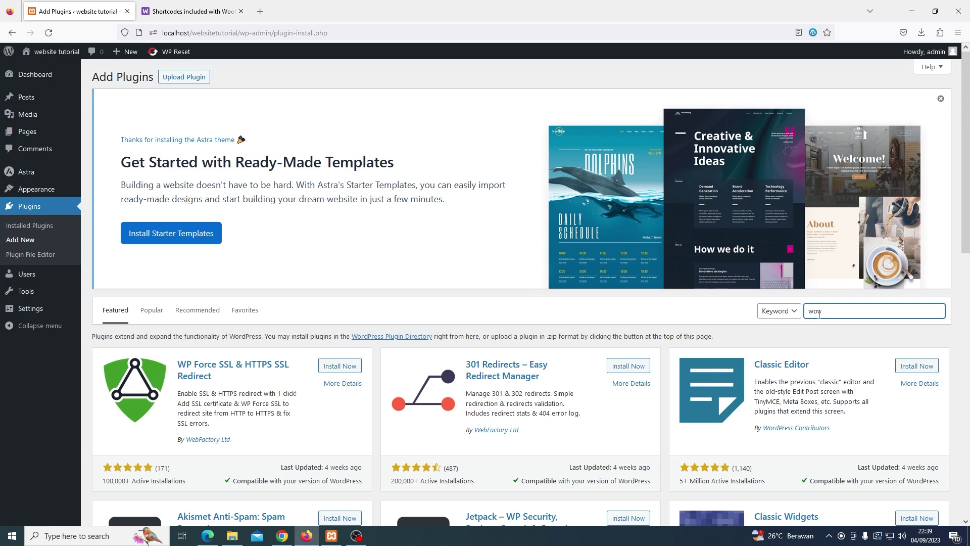
pyautogui.write('commerce')
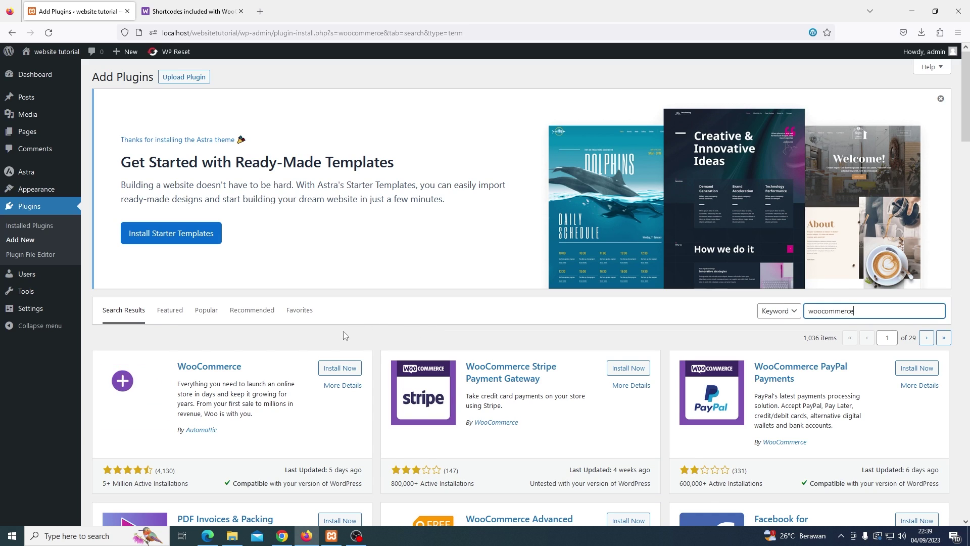
pyautogui.click(338, 368)
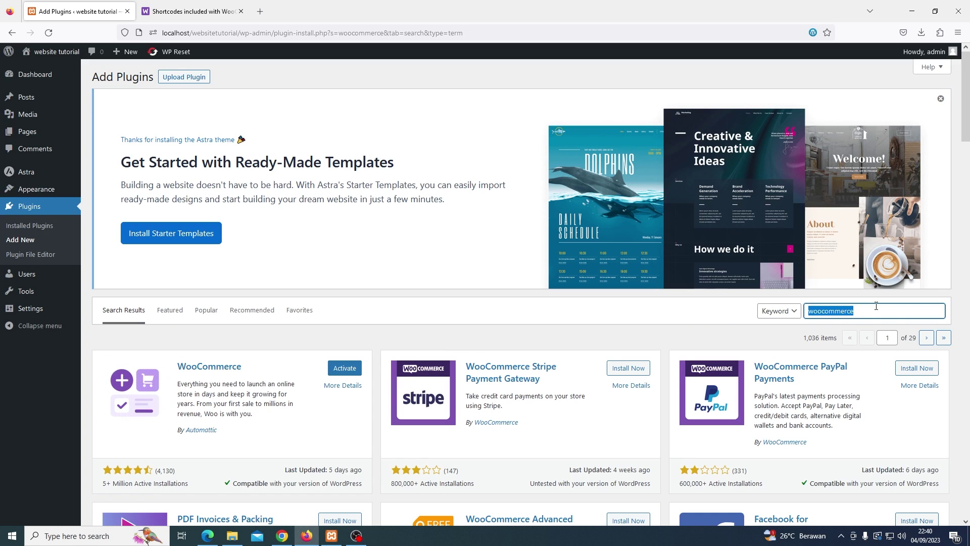
pyautogui.write('elementor')
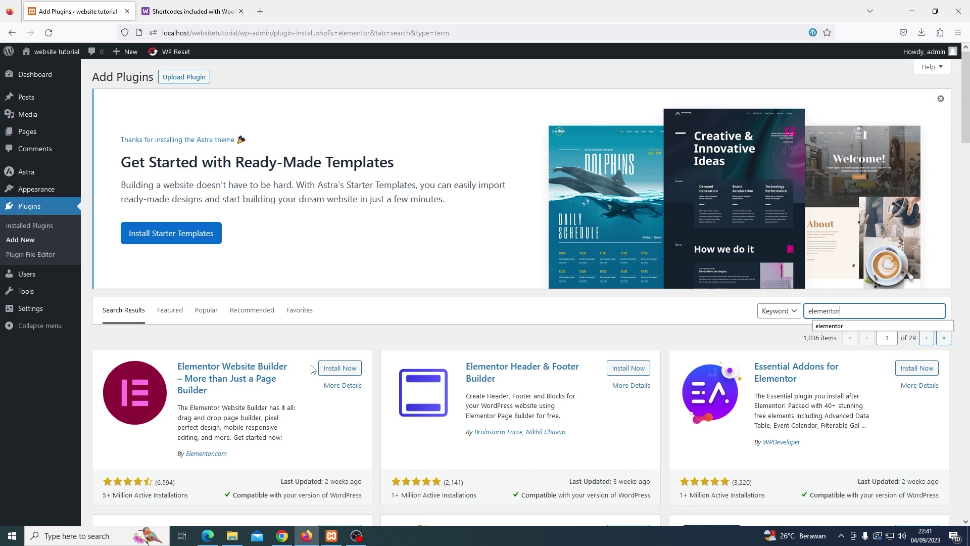
# Install Elementor Website Builder, then go to the Installed Plugins list
pyautogui.click(331, 368)
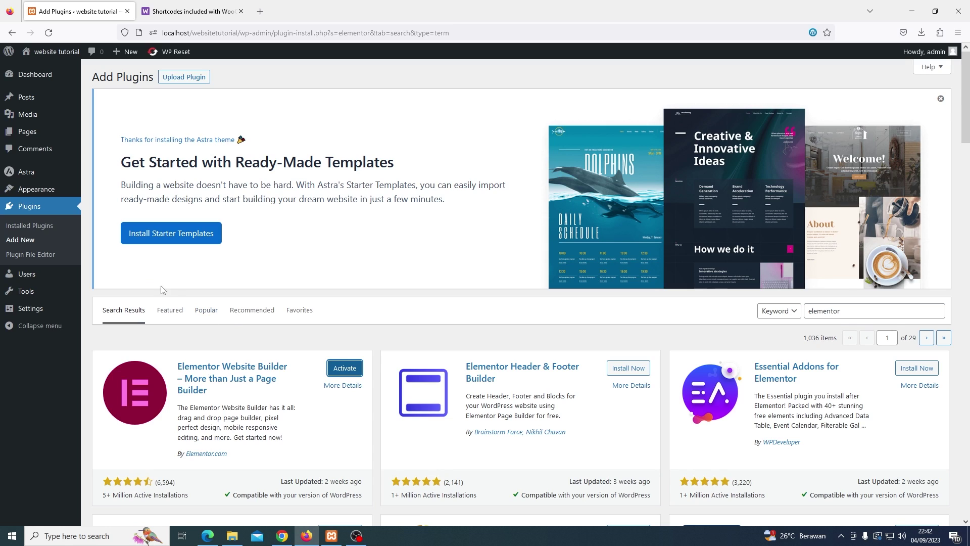
pyautogui.click(58, 230)
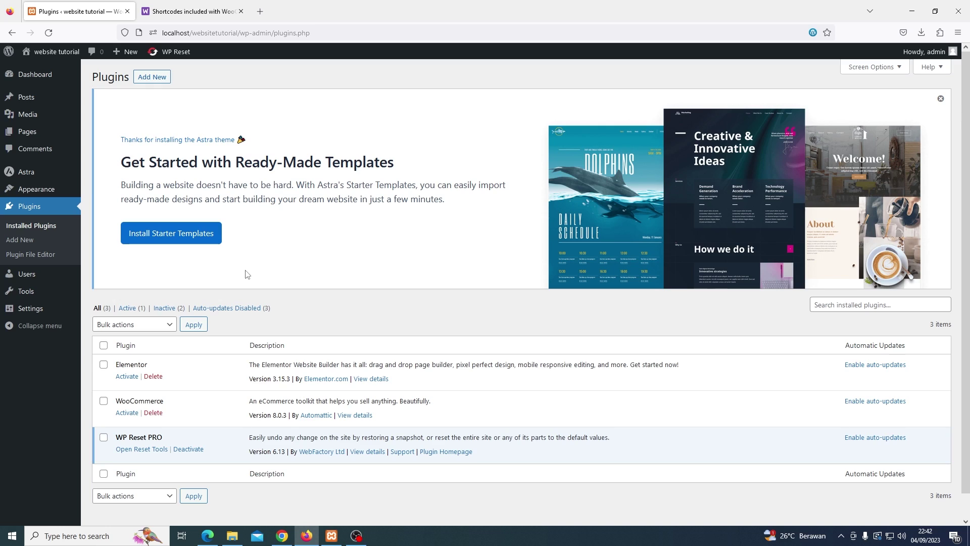
# Tick Elementor and WooCommerce and apply the Activate bulk action to both
pyautogui.click(104, 365)
pyautogui.click(104, 402)
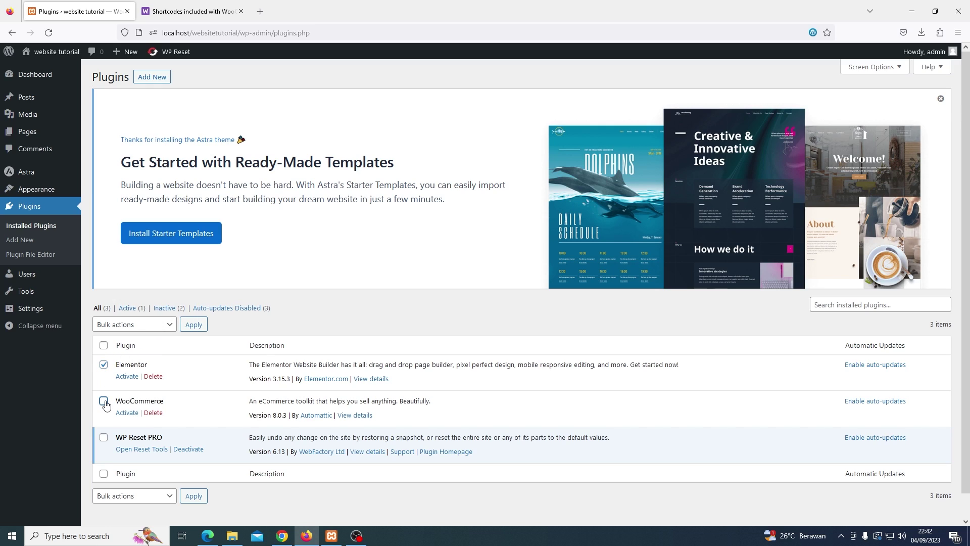
pyautogui.click(168, 328)
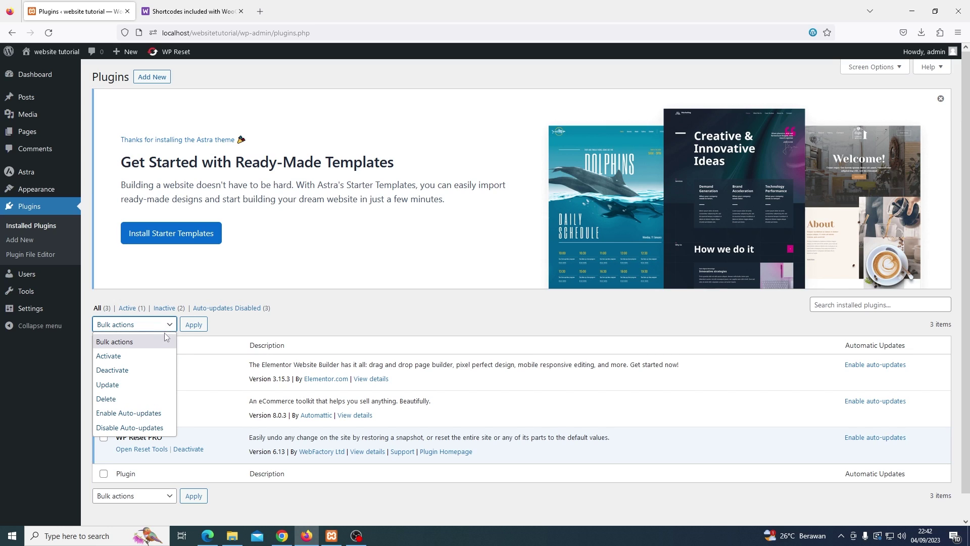
pyautogui.click(156, 357)
pyautogui.click(194, 328)
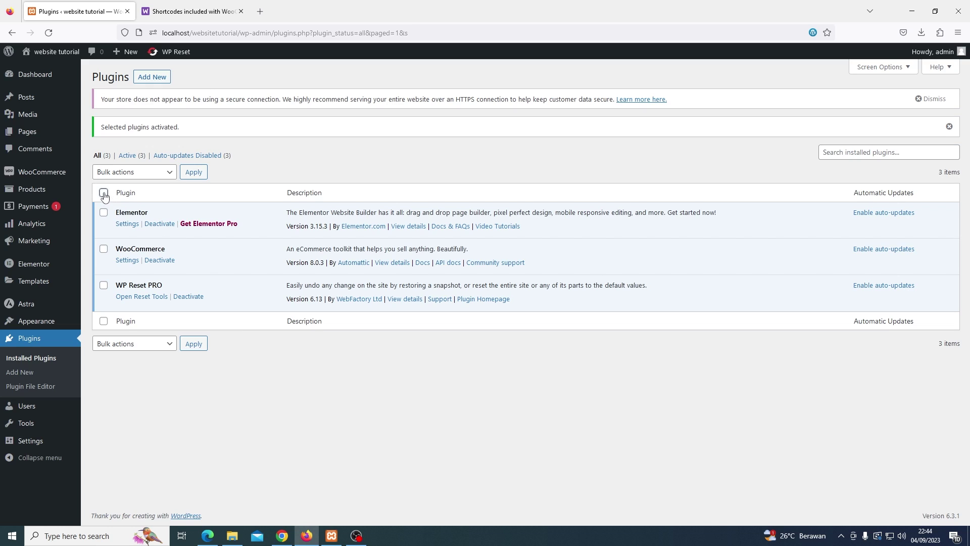
# In WooCommerce General settings, fill address line 1 from a saved entry and city DKI Jakarta
pyautogui.moveTo(59, 179)
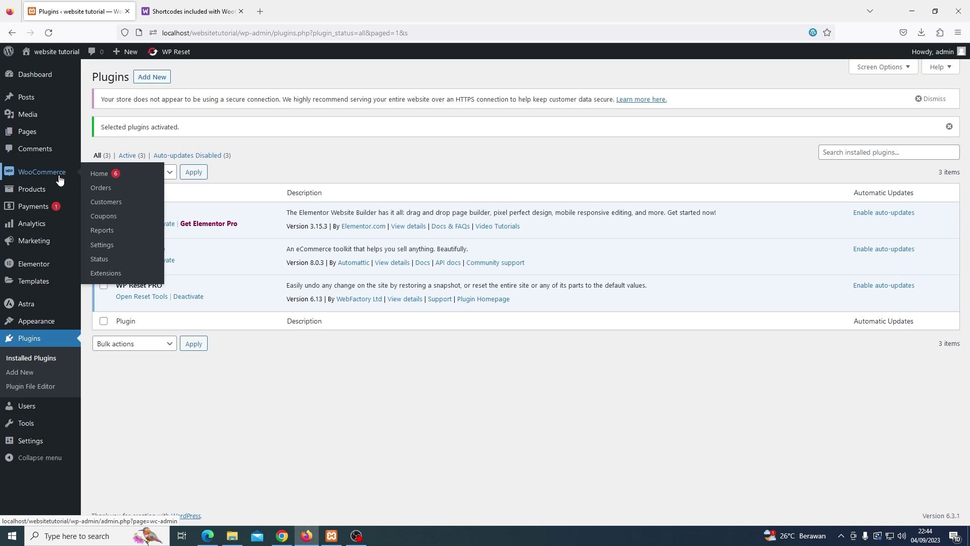
pyautogui.click(101, 245)
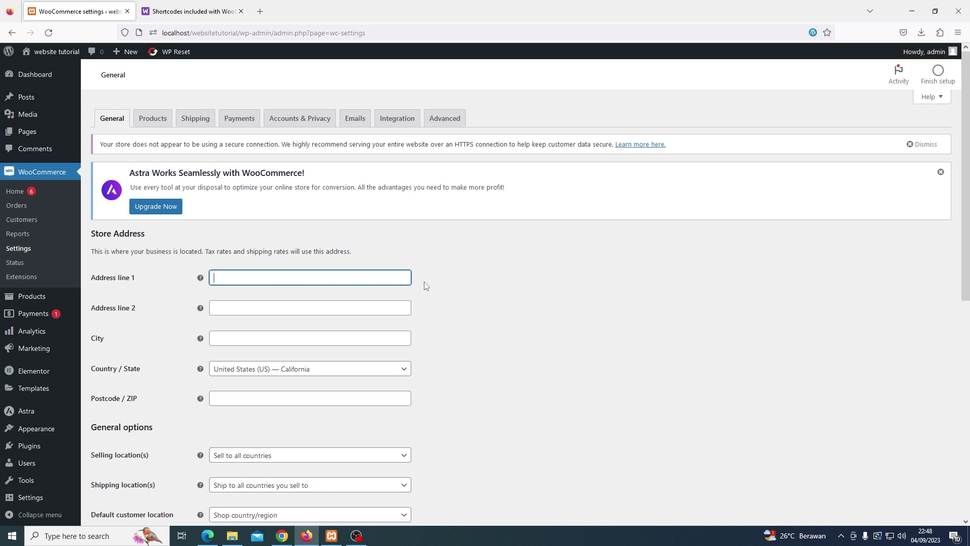
pyautogui.click(364, 280)
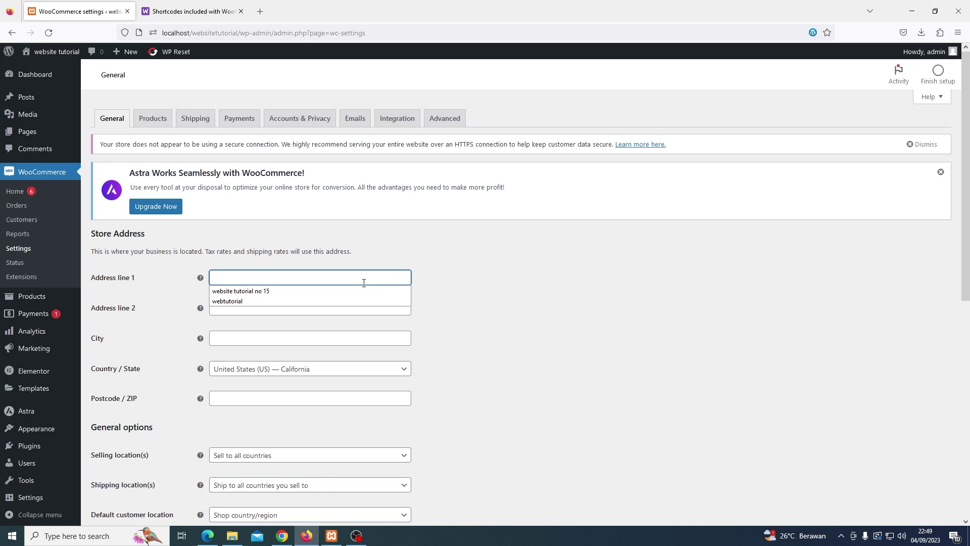
pyautogui.click(362, 292)
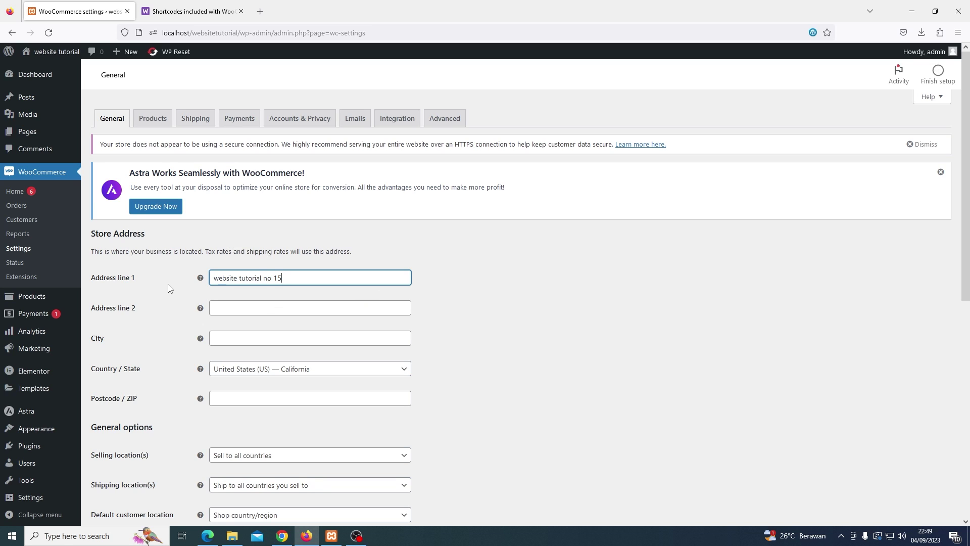
pyautogui.scroll(-1, 169, 288)
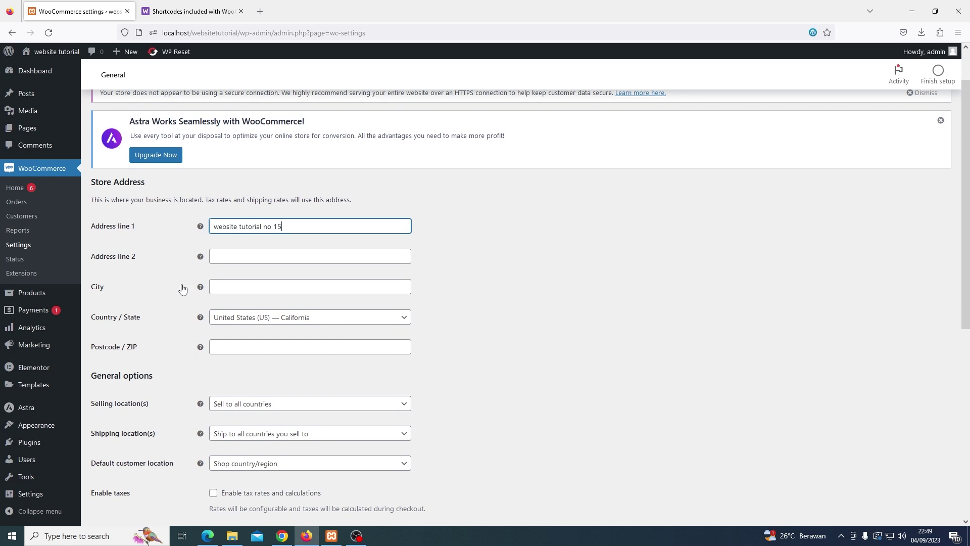
pyautogui.click(230, 284)
pyautogui.write('DKI Jakarta')
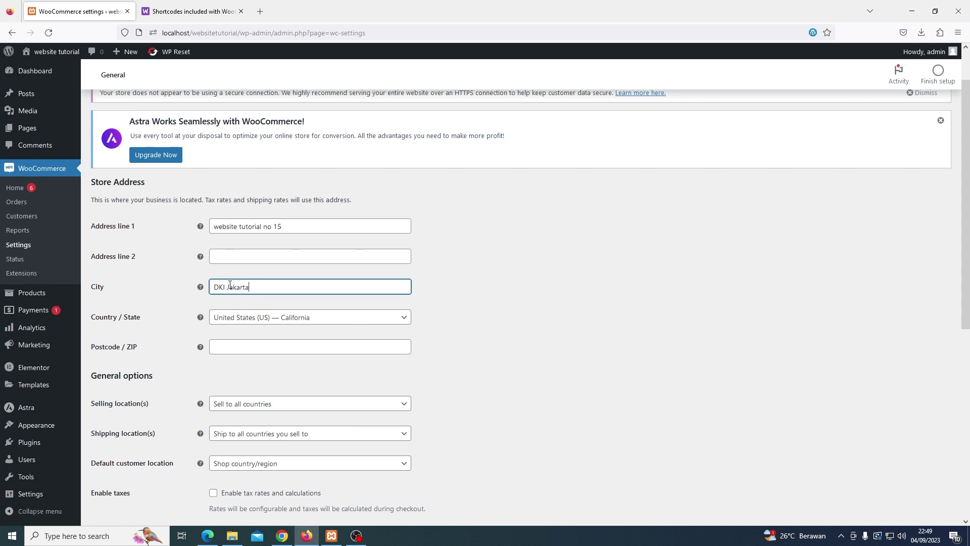
pyautogui.click(484, 282)
# Set the store's Country/State to Indonesia — DKI Jakarta
pyautogui.scroll(-1, 472, 301)
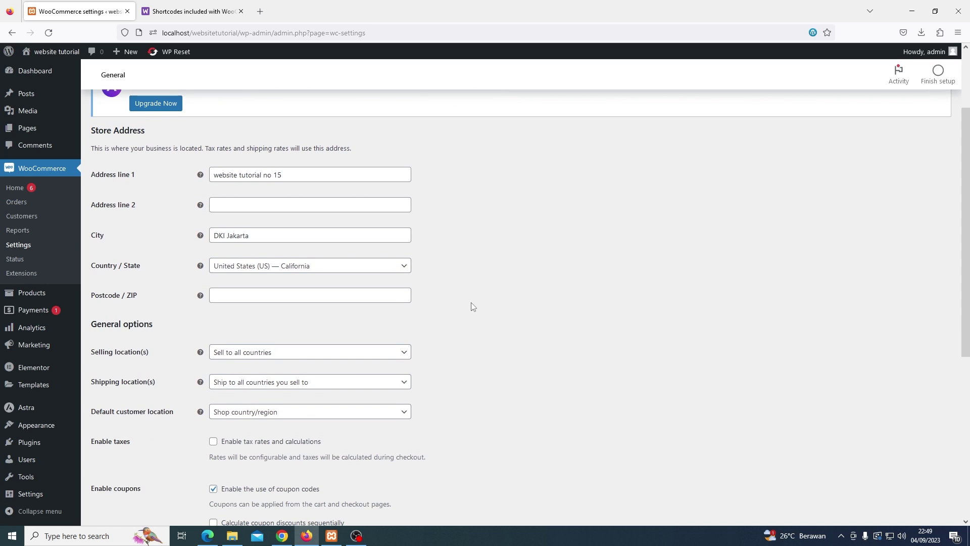
pyautogui.click(384, 275)
pyautogui.click(373, 278)
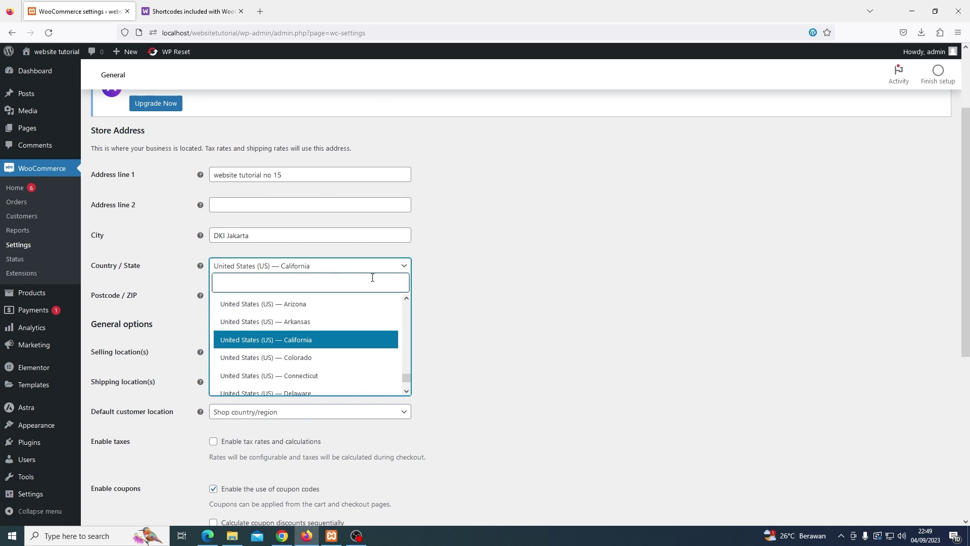
pyautogui.write('Indones')
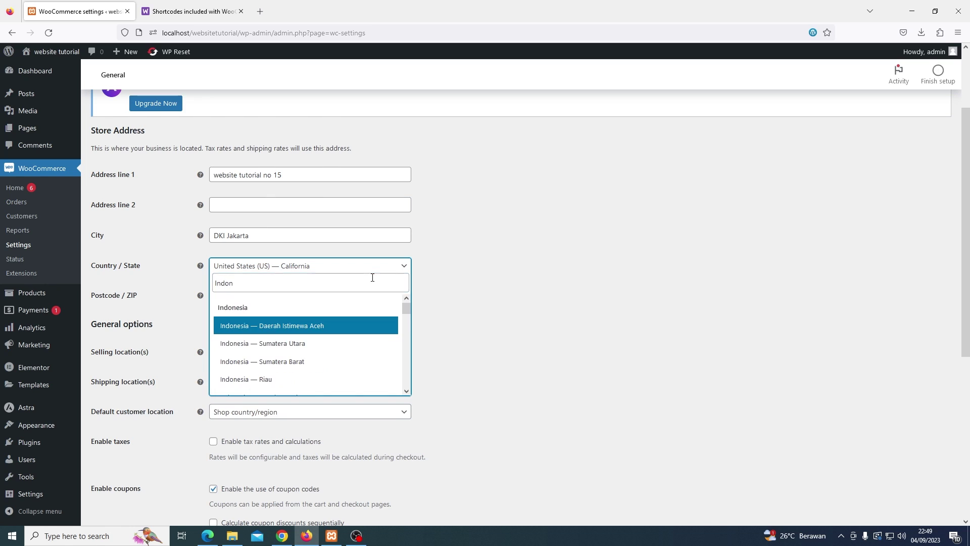
pyautogui.scroll(-3, 344, 336)
pyautogui.scroll(-2, 331, 361)
pyautogui.click(320, 354)
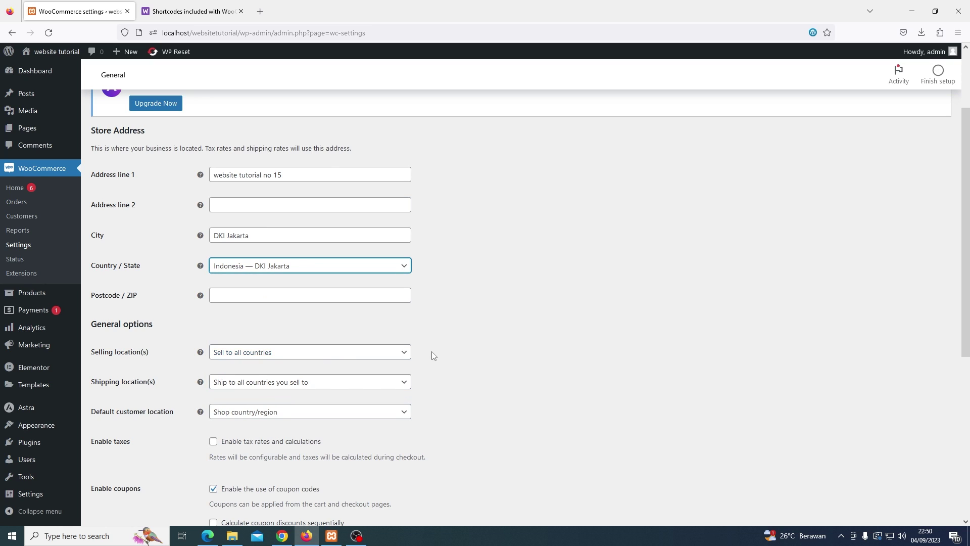
# Enter 12345 as the store's Postcode/ZIP
pyautogui.scroll(-1, 431, 353)
pyautogui.click(286, 241)
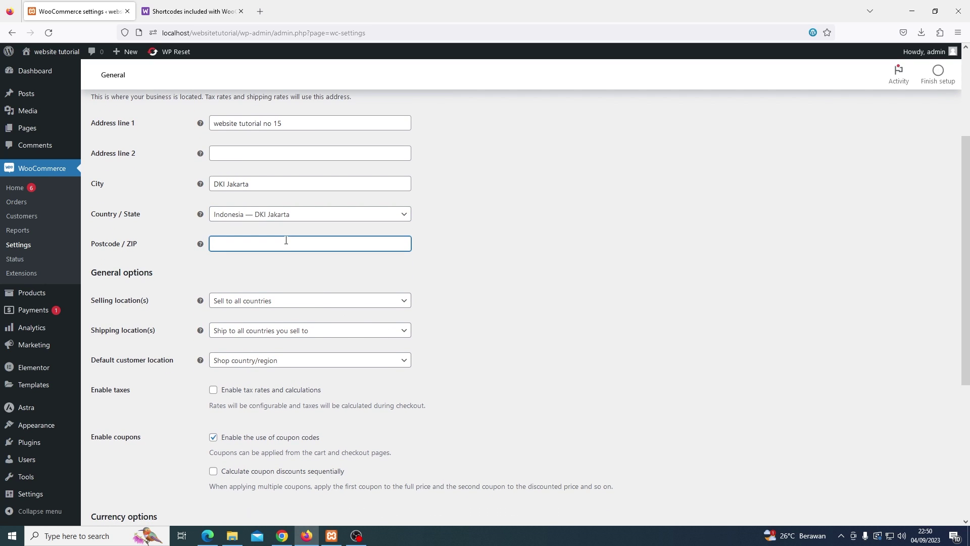
pyautogui.click(286, 256)
pyautogui.scroll(-1, 456, 274)
pyautogui.press('Tab')
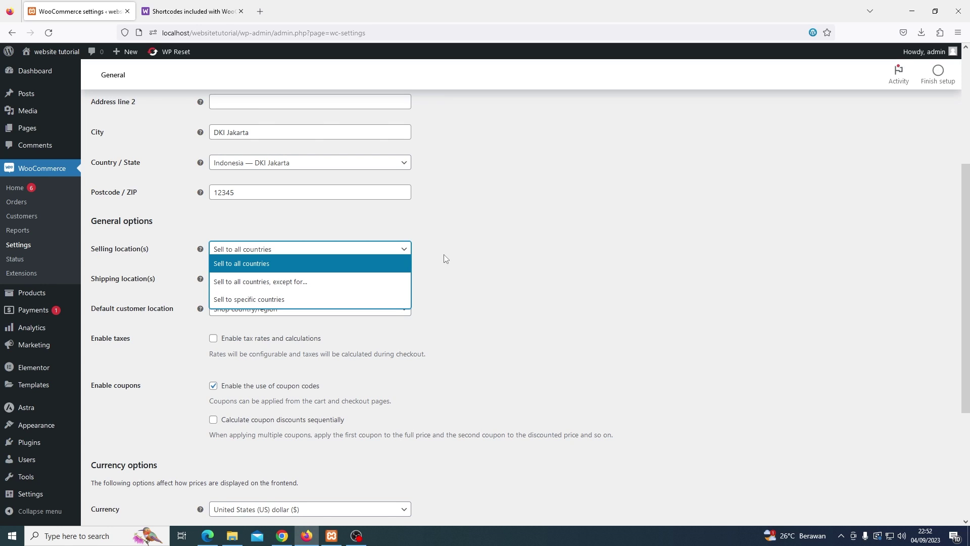
# Set Selling location(s) to 'Sell to specific countries' with Indonesia as the only country
pyautogui.click(387, 299)
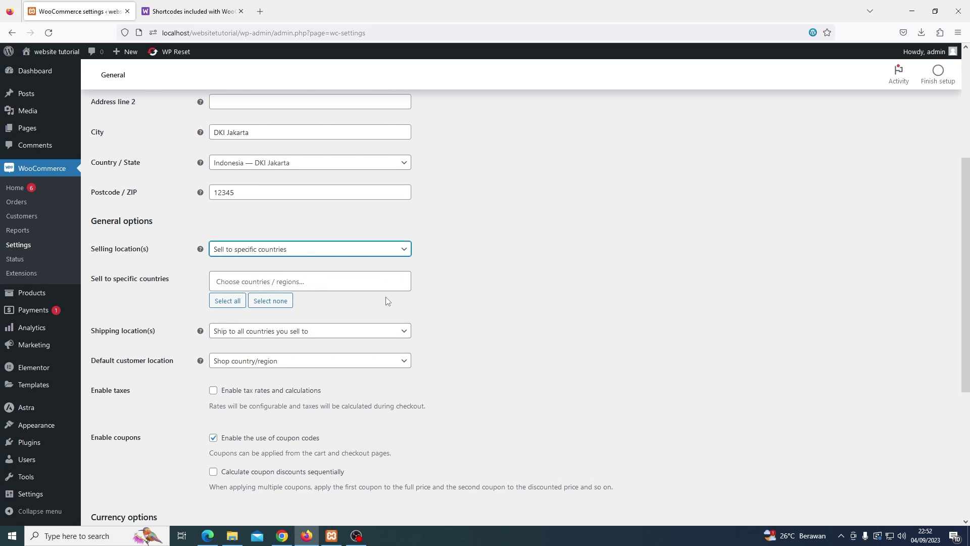
pyautogui.click(328, 282)
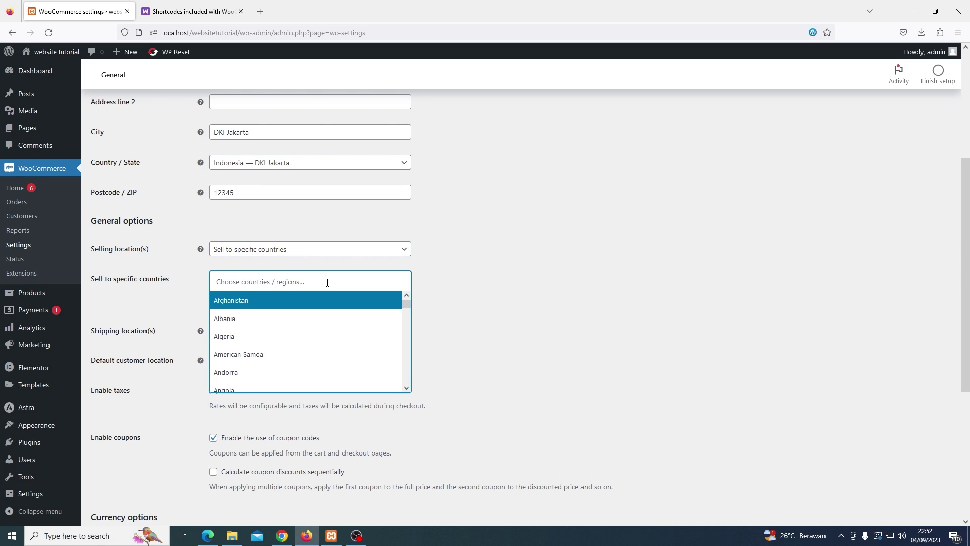
pyautogui.write('Indone')
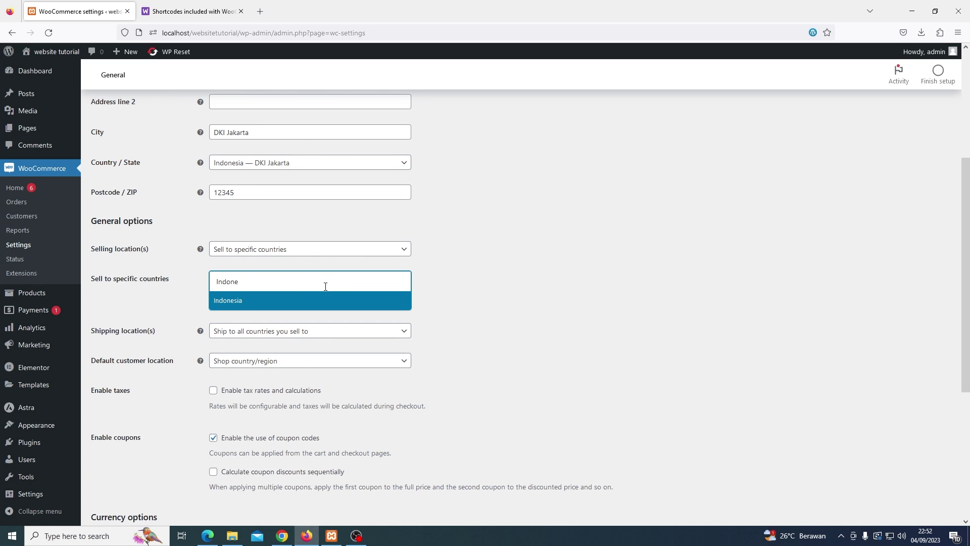
pyautogui.click(321, 301)
pyautogui.scroll(-2, 503, 310)
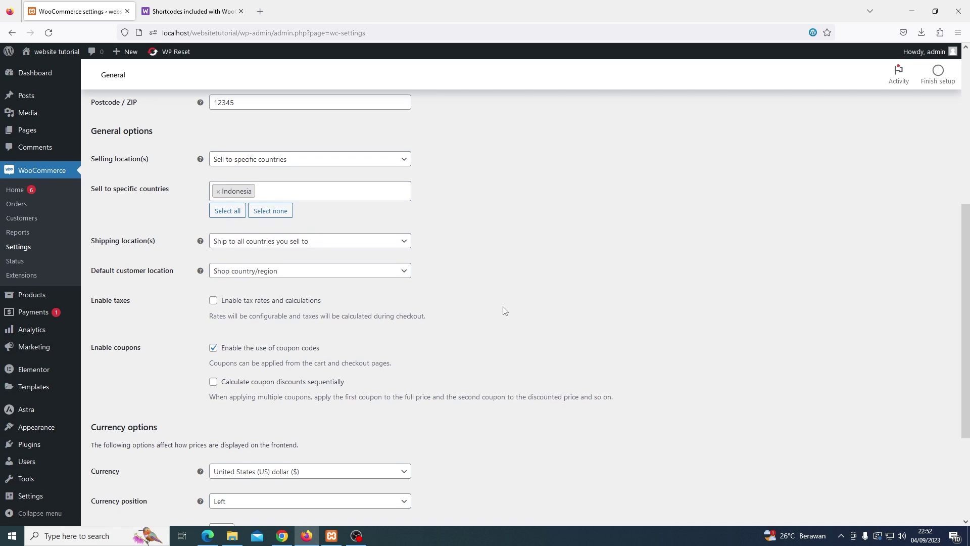
pyautogui.scroll(-2, 503, 310)
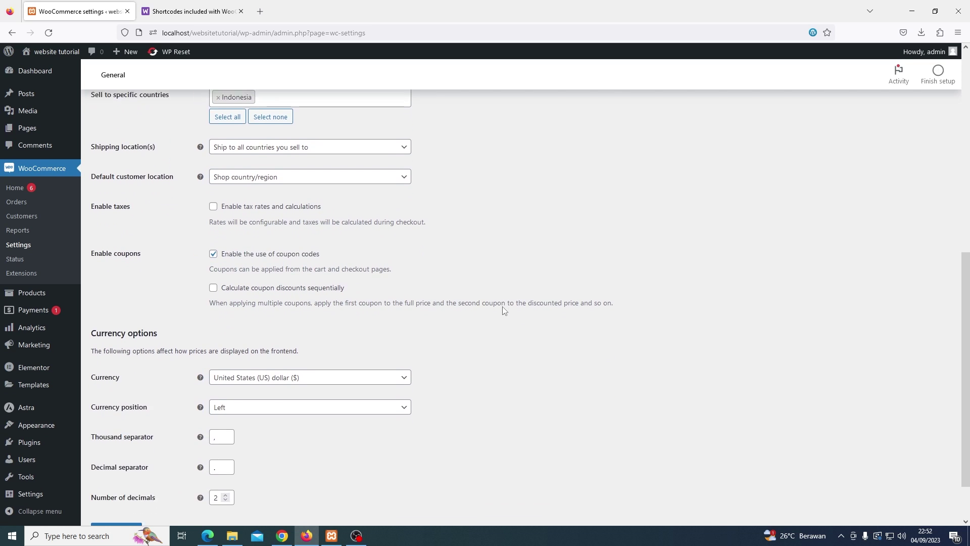
pyautogui.click(387, 370)
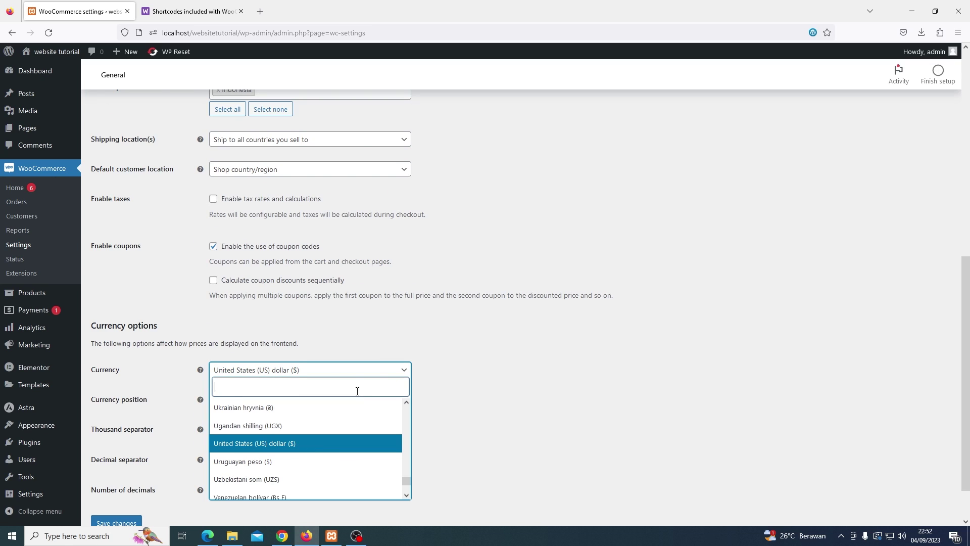
# Choose Indonesian rupiah (Rp) as currency, lower Number of decimals to 0, and save
pyautogui.write('Indo')
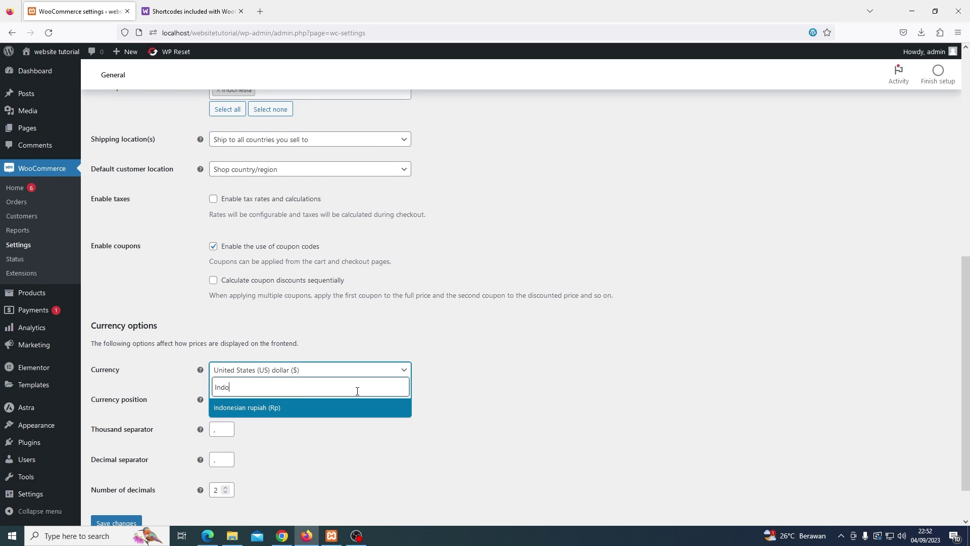
pyautogui.click(353, 408)
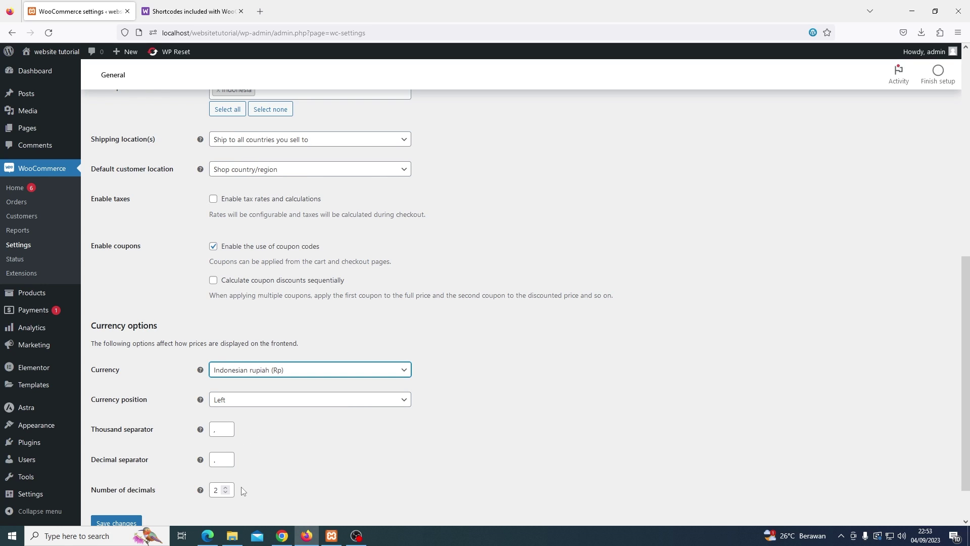
pyautogui.click(227, 492)
pyautogui.click(228, 492)
pyautogui.scroll(-1, 295, 468)
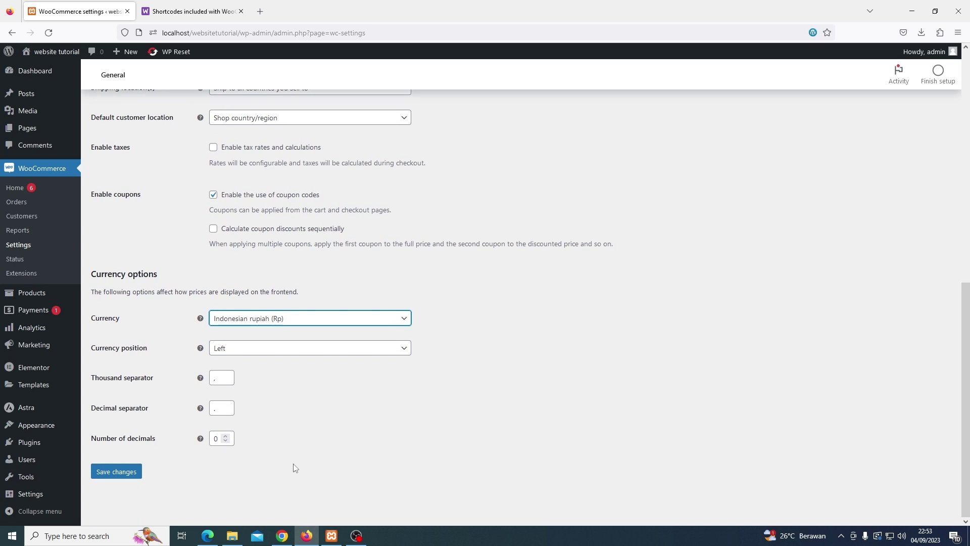
pyautogui.click(127, 471)
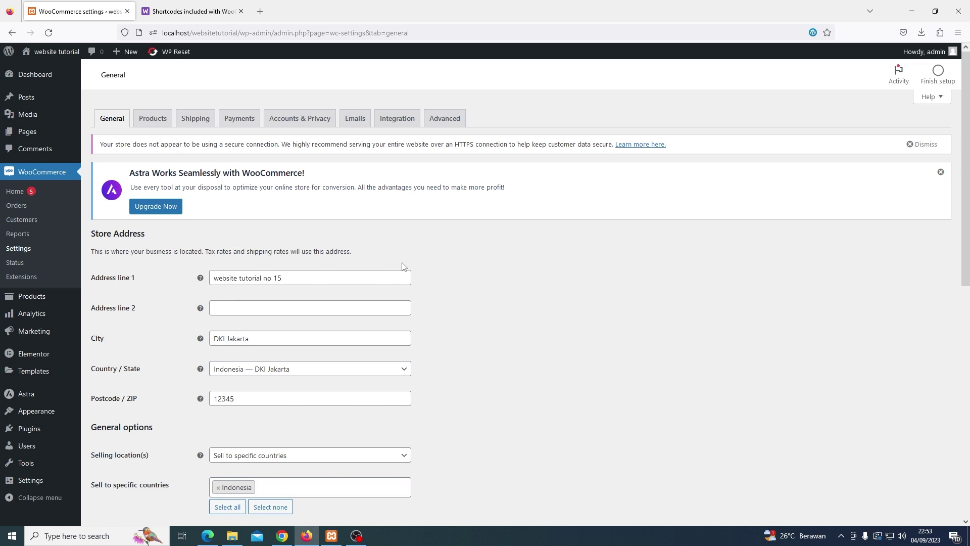
# On the Products settings tab, set Weight unit to g and save the changes
pyautogui.click(154, 119)
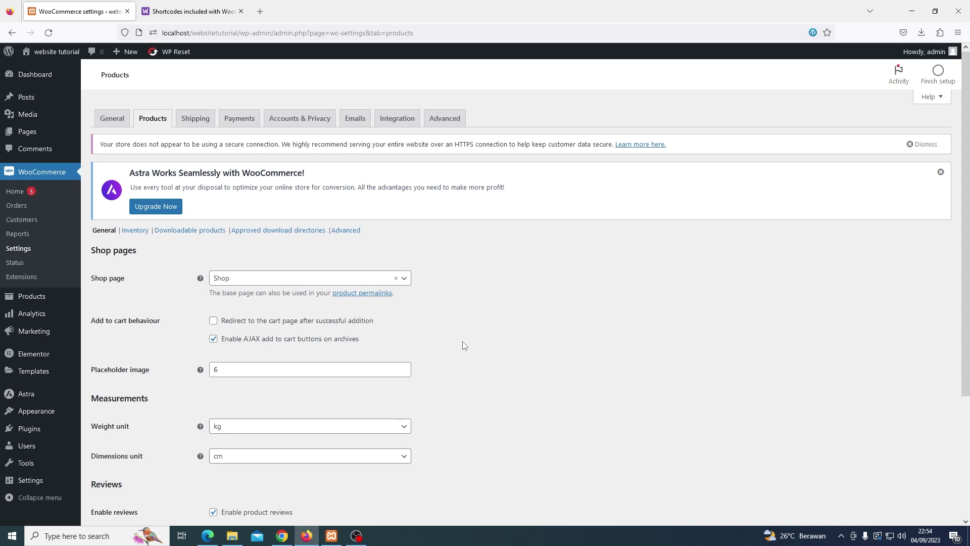
pyautogui.scroll(-1, 456, 348)
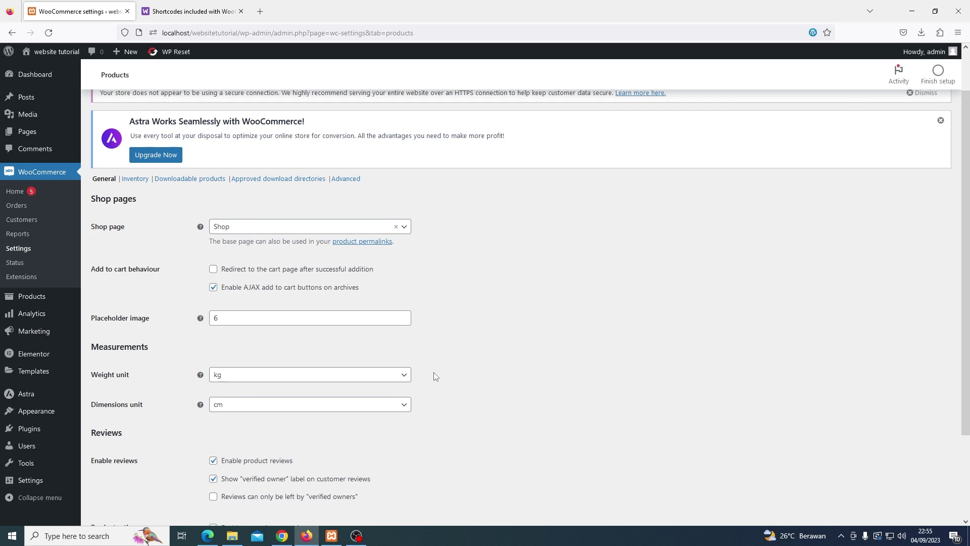
pyautogui.click(404, 380)
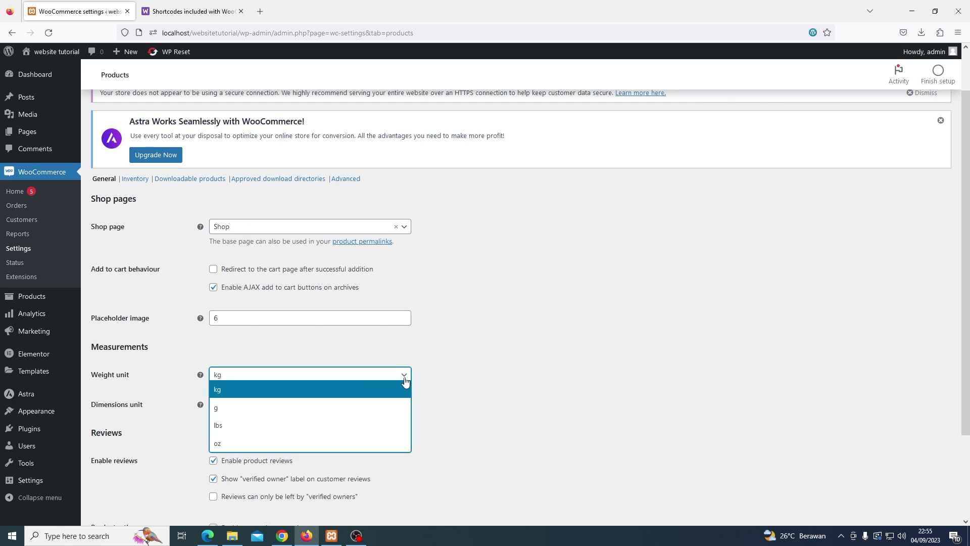
pyautogui.click(397, 408)
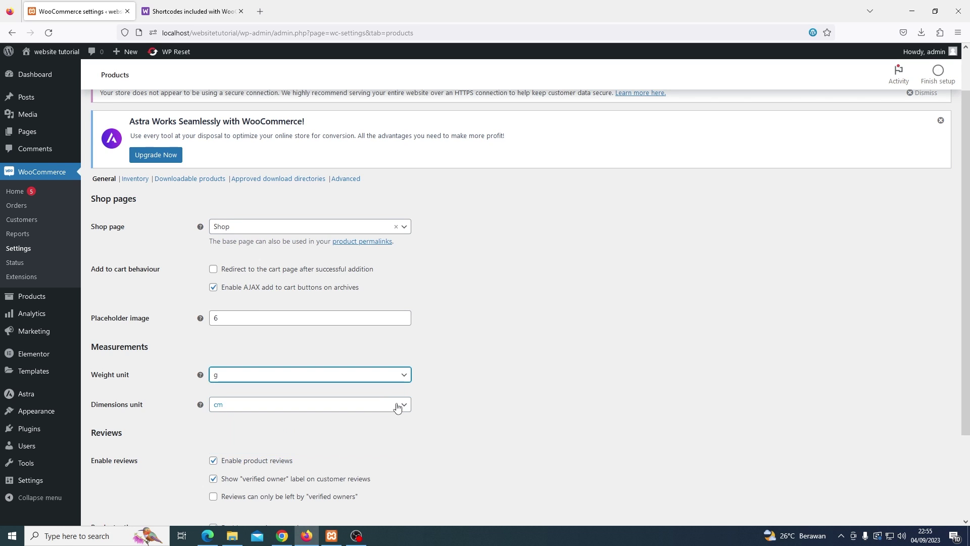
pyautogui.scroll(-2, 456, 401)
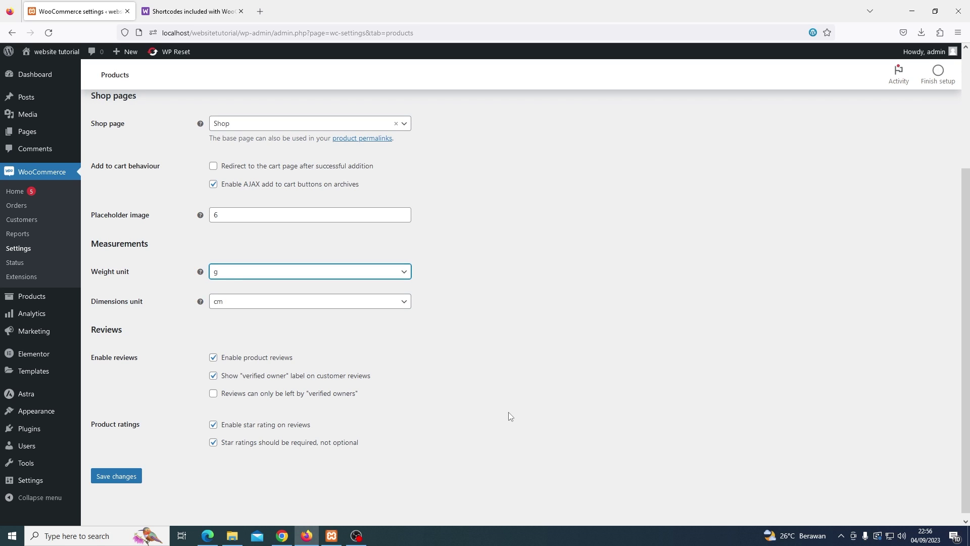
pyautogui.click(130, 477)
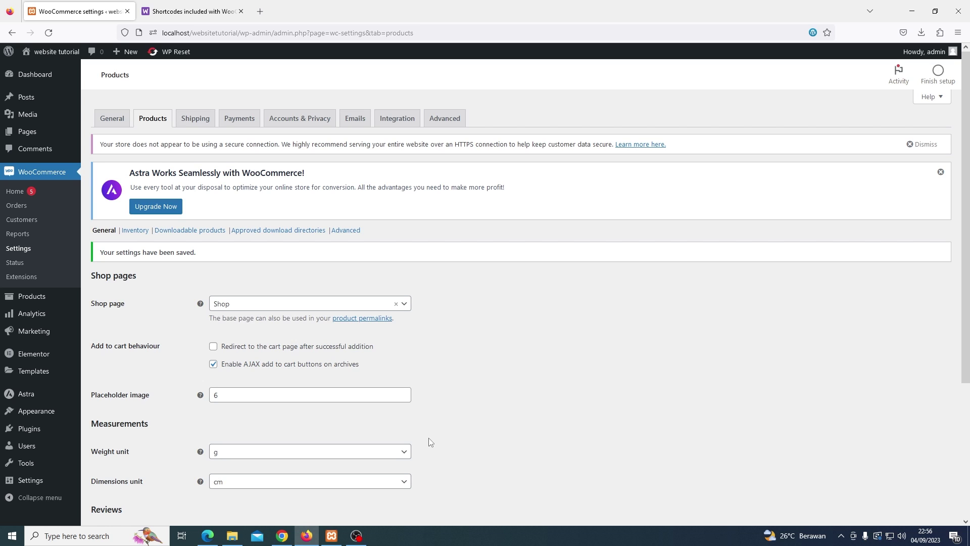
# Create a shipping zone named Jakarta covering the region DKI Jakarta, Indonesia
pyautogui.click(201, 118)
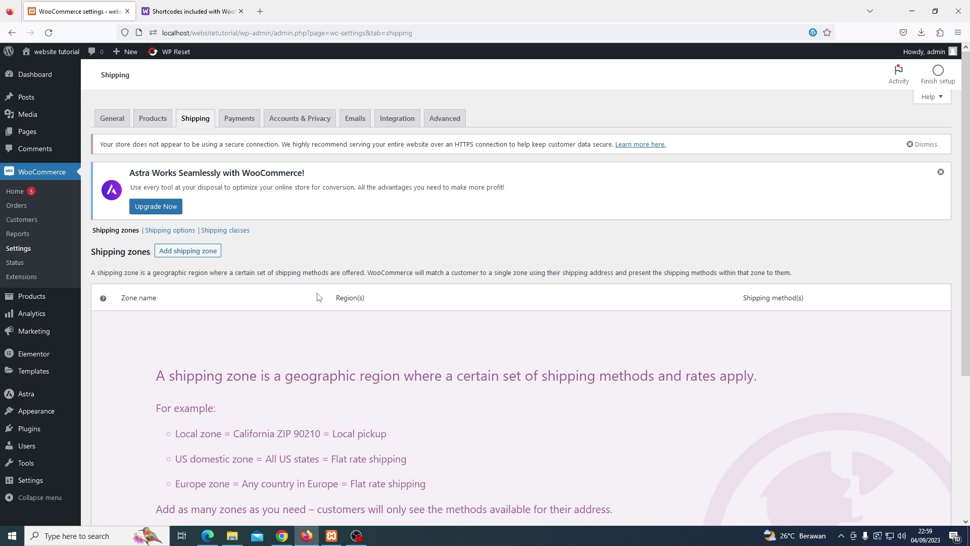
pyautogui.click(201, 251)
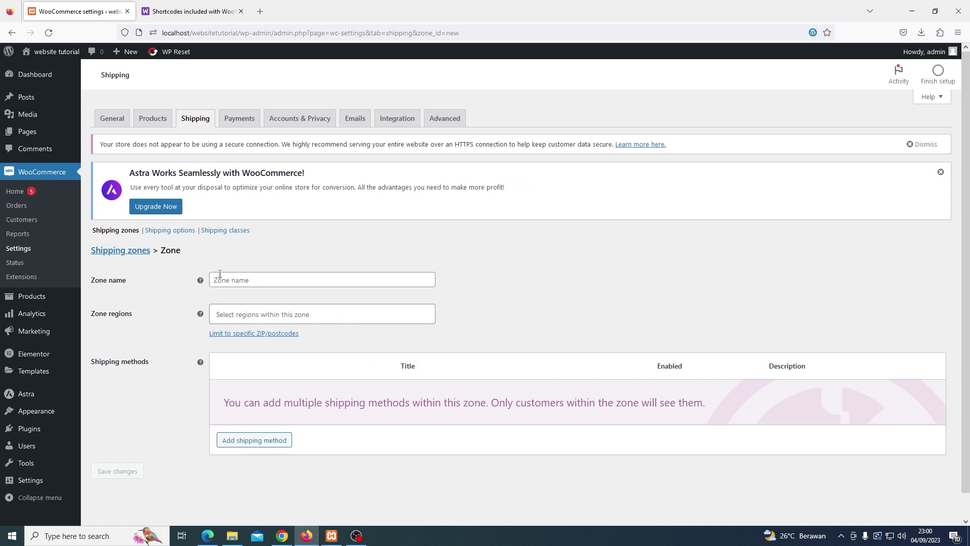
pyautogui.click(220, 274)
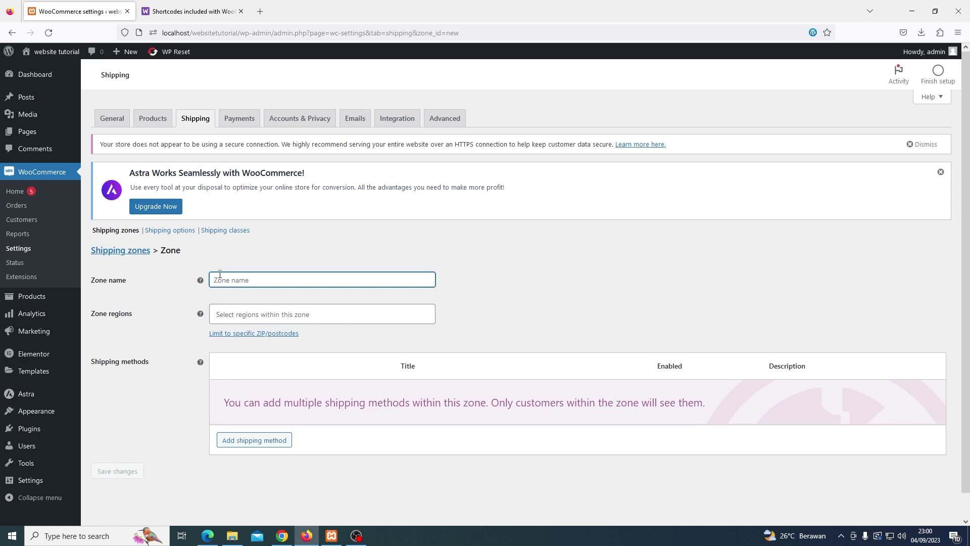
pyautogui.write('Jakarta')
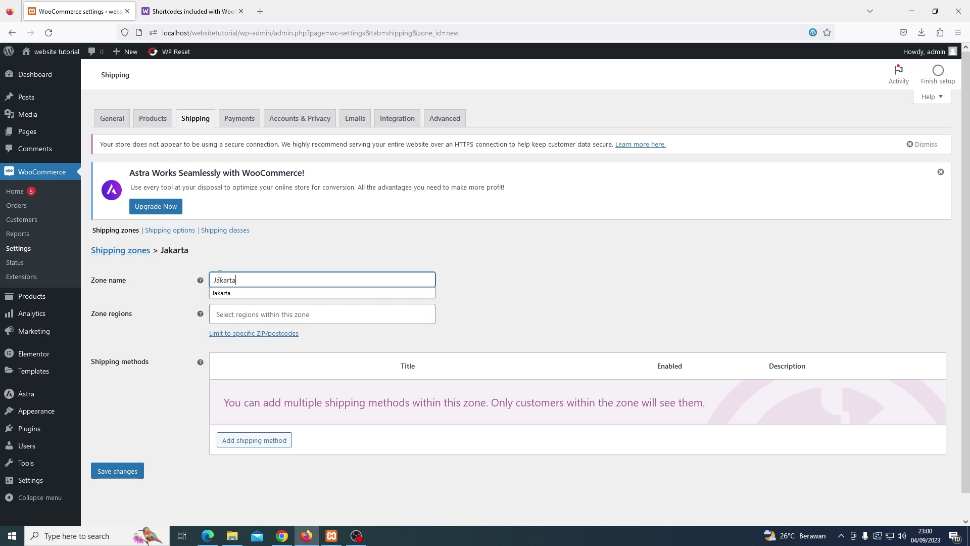
pyautogui.click(232, 308)
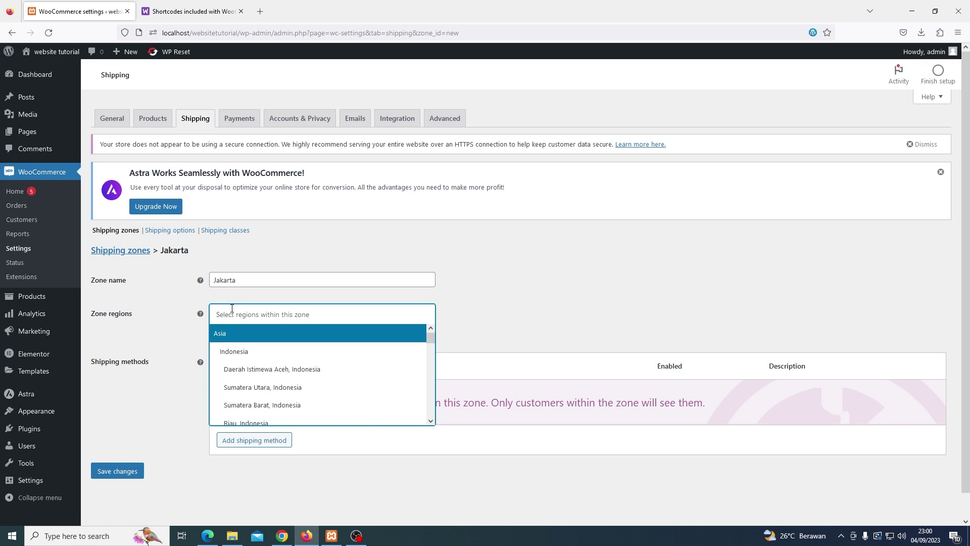
pyautogui.write('Jakar')
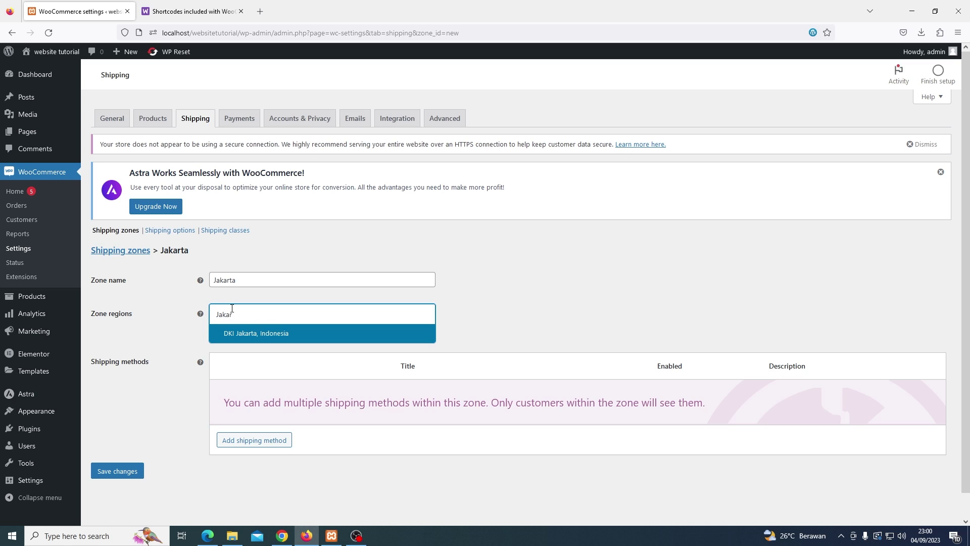
pyautogui.click(242, 333)
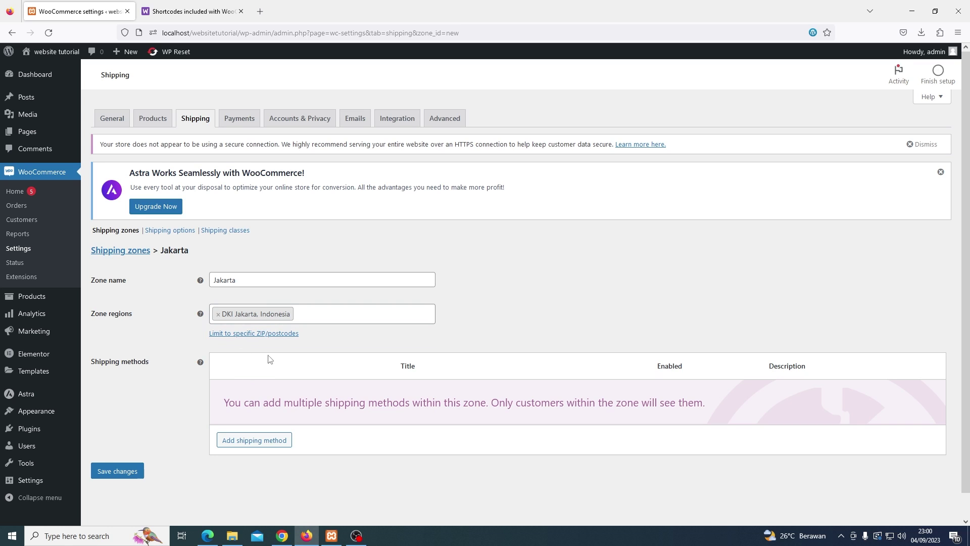
# Add a Flat rate method to the Jakarta zone with tax status None and cost 10000
pyautogui.click(277, 446)
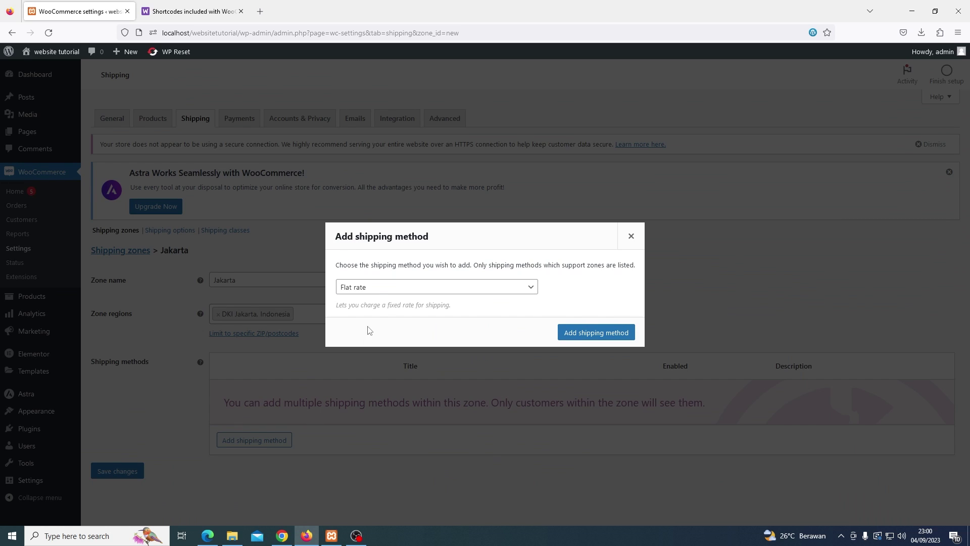
pyautogui.click(591, 342)
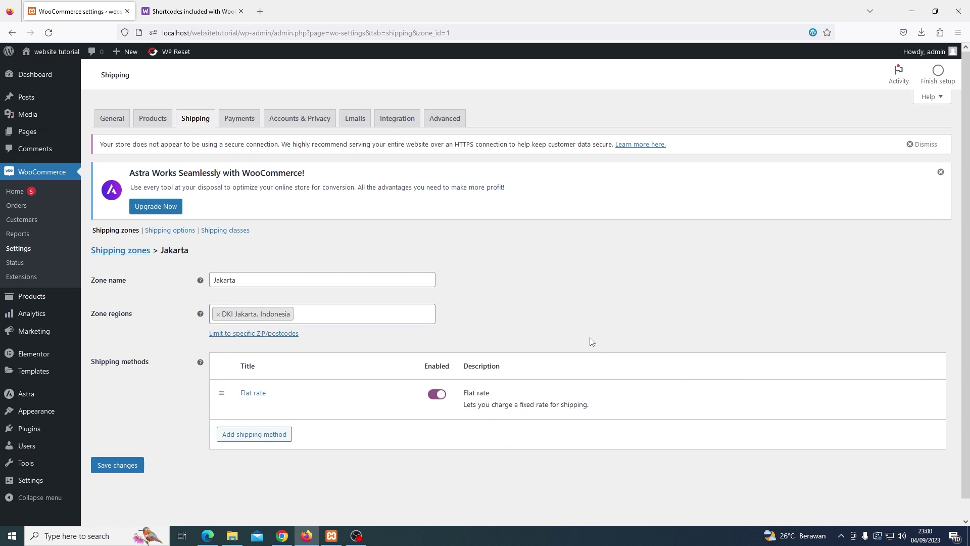
pyautogui.moveTo(478, 394)
pyautogui.click(245, 406)
pyautogui.click(392, 291)
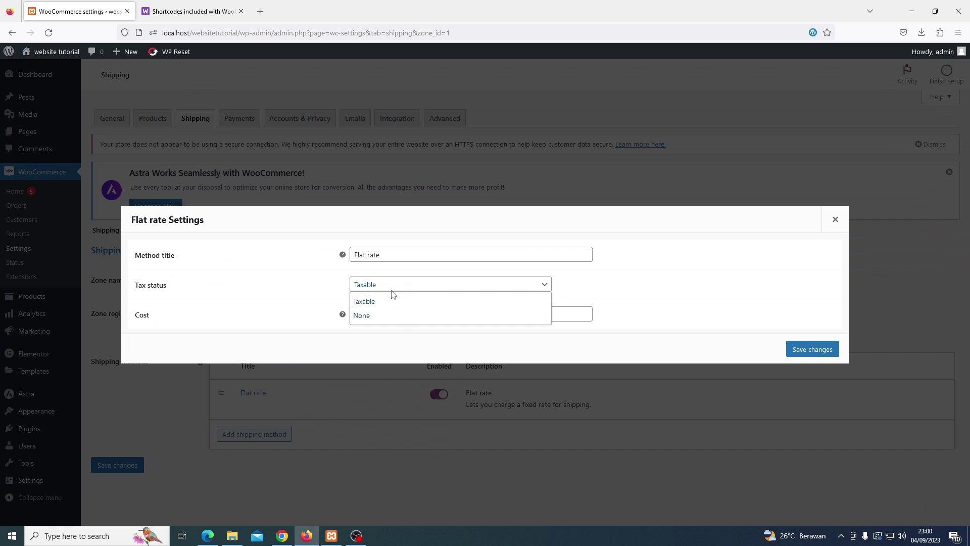
pyautogui.click(393, 314)
pyautogui.doubleClick(394, 315)
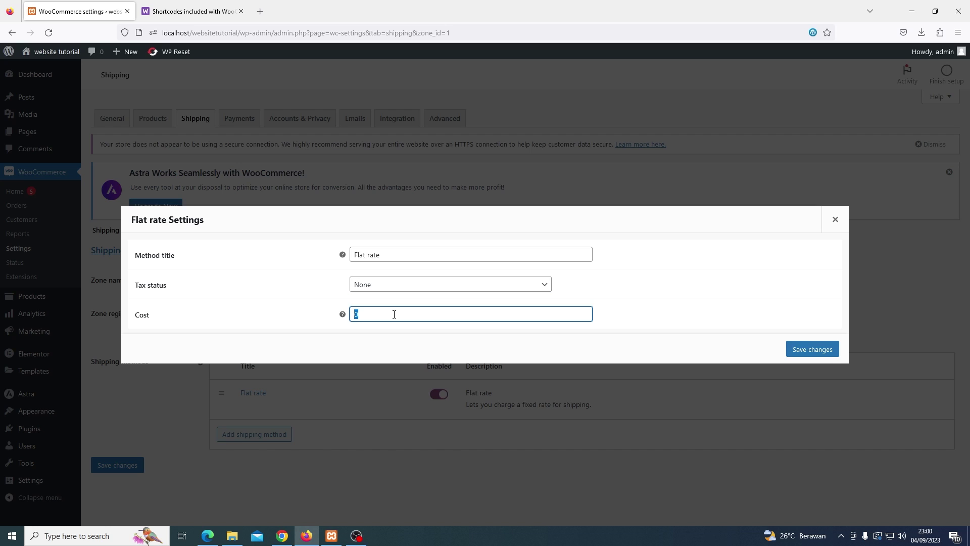
pyautogui.write('10000')
pyautogui.click(790, 356)
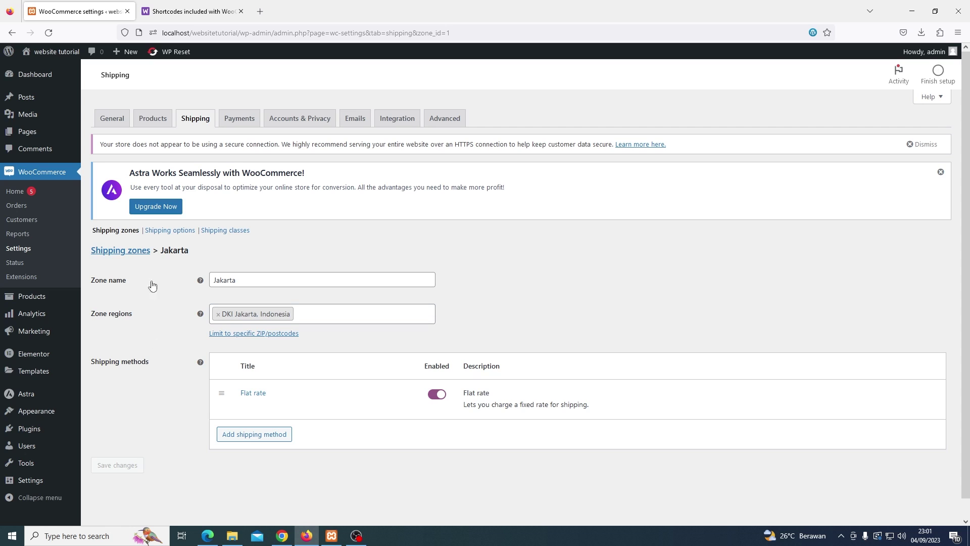
# Add a Flat rate method to the 'Locations not covered by your other zones' zone
pyautogui.click(144, 256)
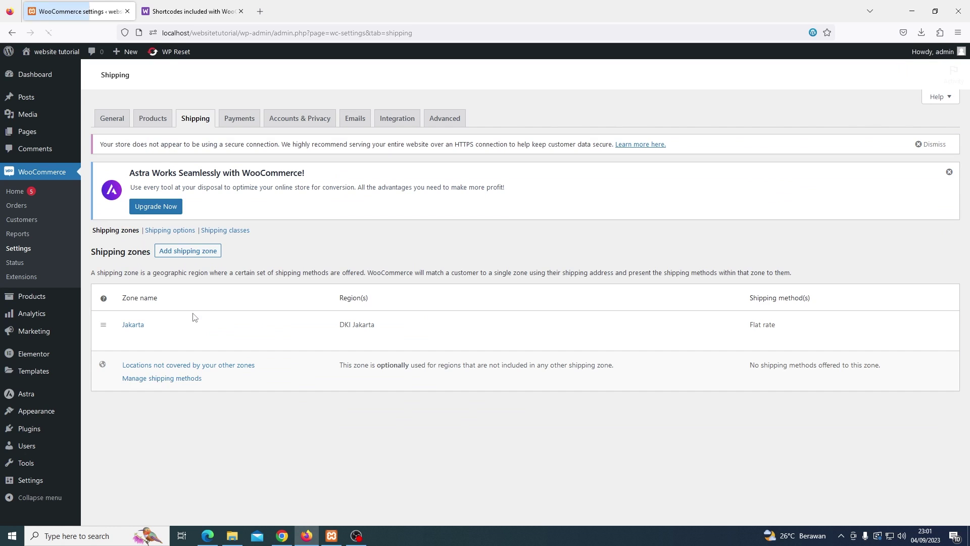
pyautogui.click(237, 367)
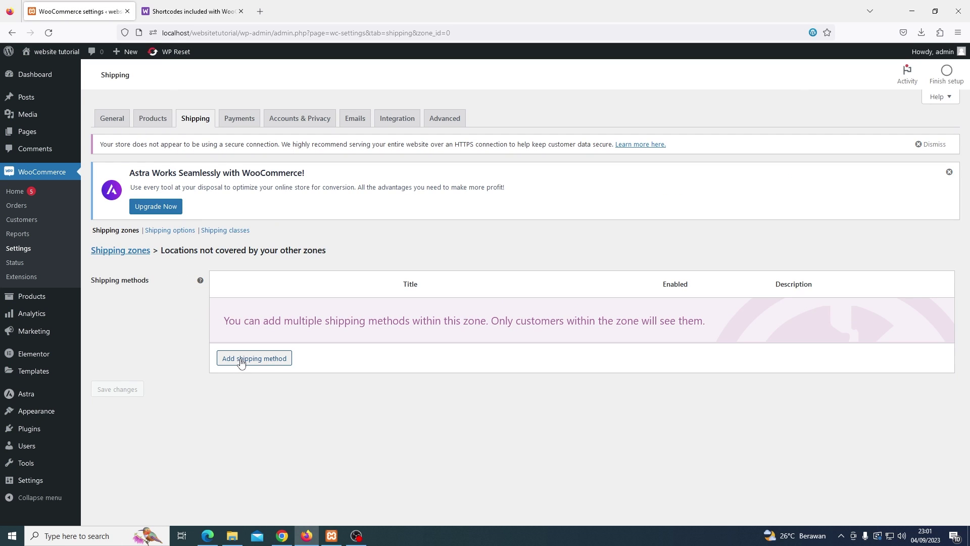
pyautogui.click(241, 360)
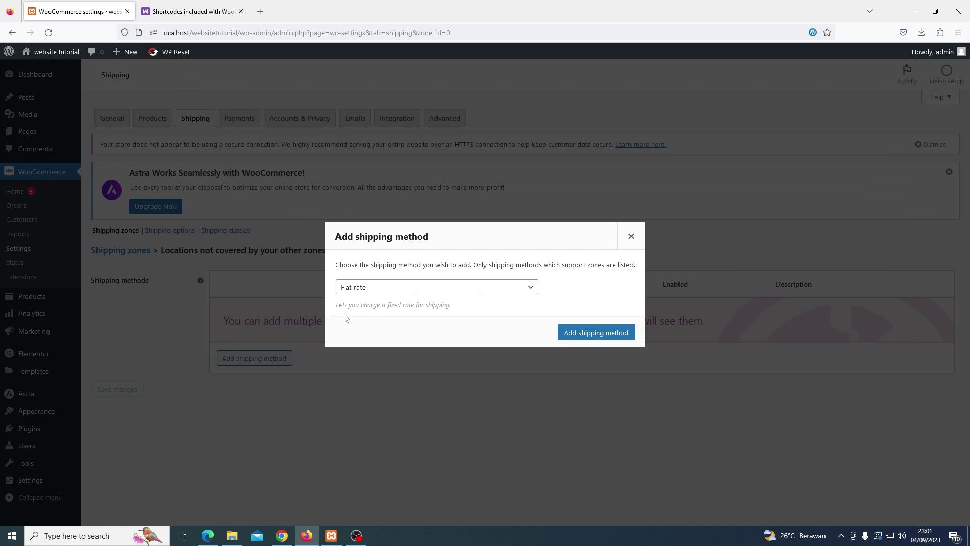
pyautogui.click(579, 334)
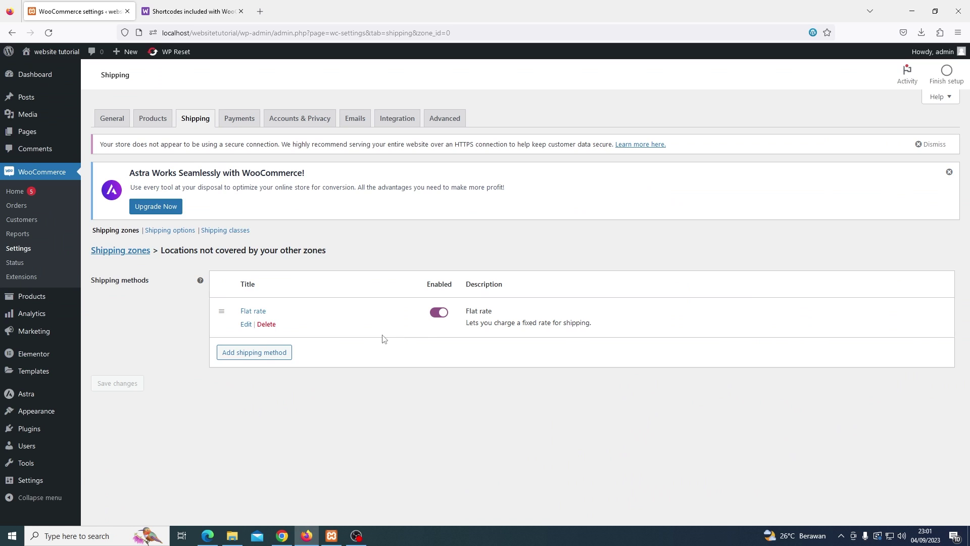
# Make that flat rate non-taxable at cost 50000, then return to the Shipping zones list
pyautogui.click(247, 326)
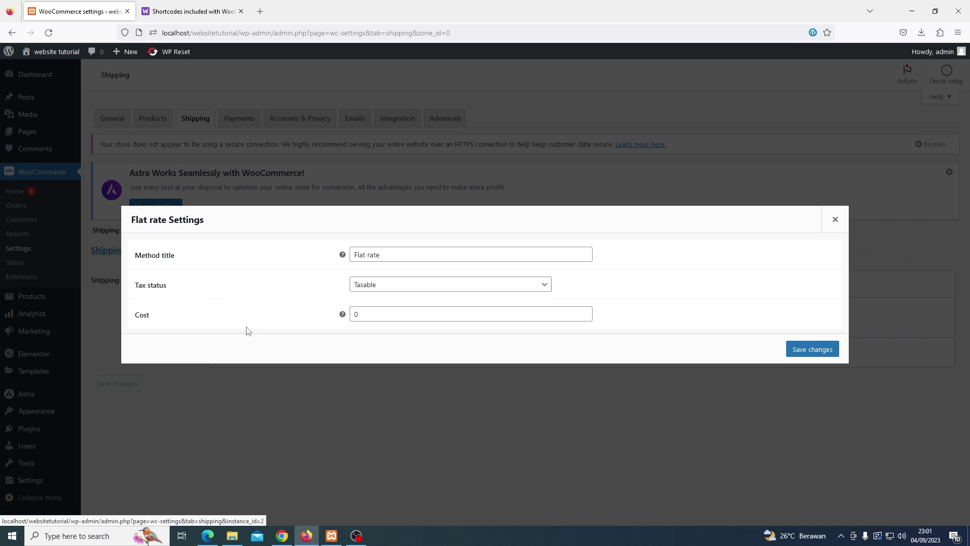
pyautogui.click(372, 294)
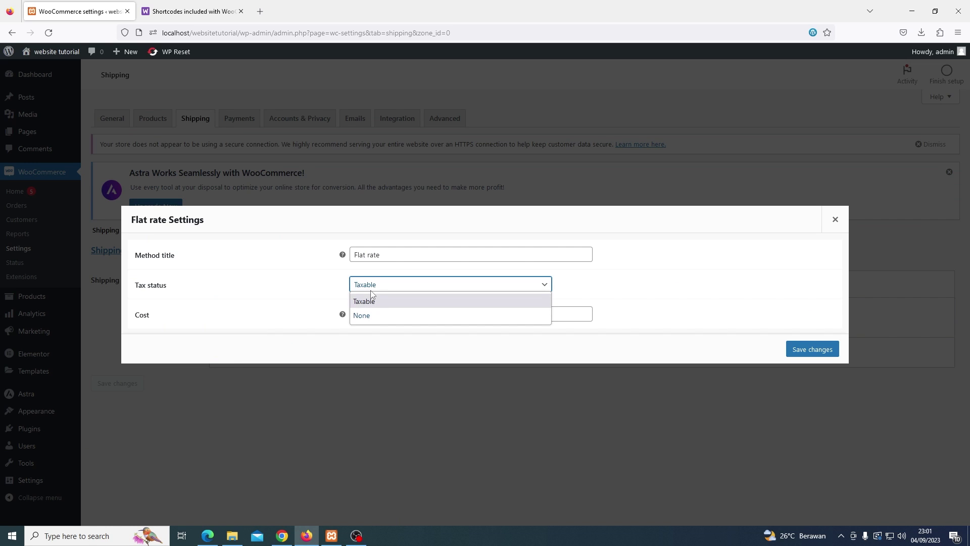
pyautogui.click(371, 312)
pyautogui.doubleClick(370, 313)
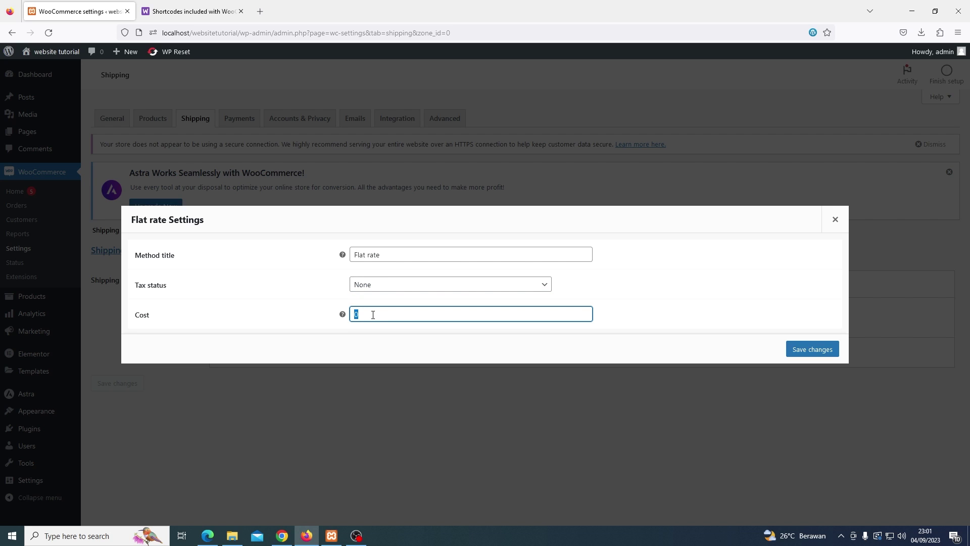
pyautogui.write('50000')
pyautogui.click(793, 349)
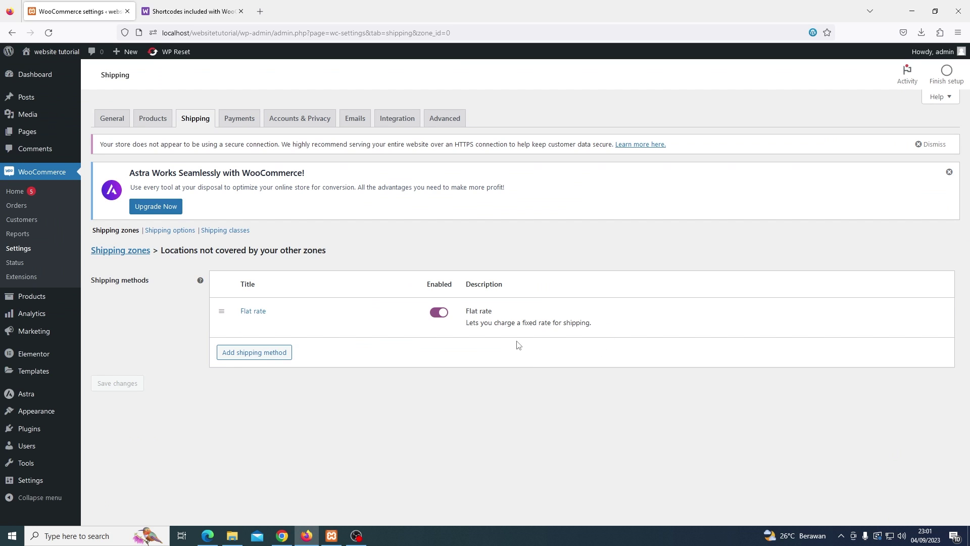
pyautogui.click(145, 255)
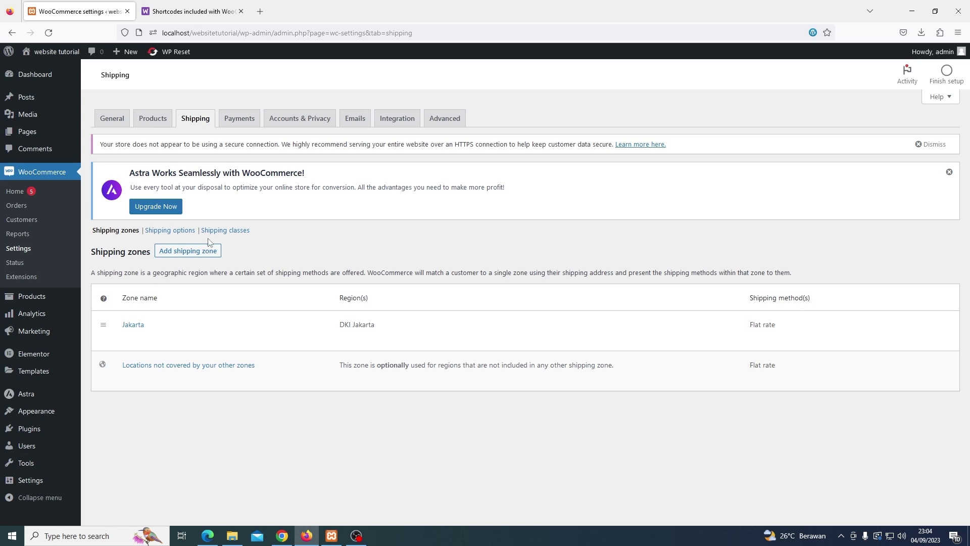
# Enable 'Hide shipping costs until an address is entered' in Shipping options and save
pyautogui.click(178, 231)
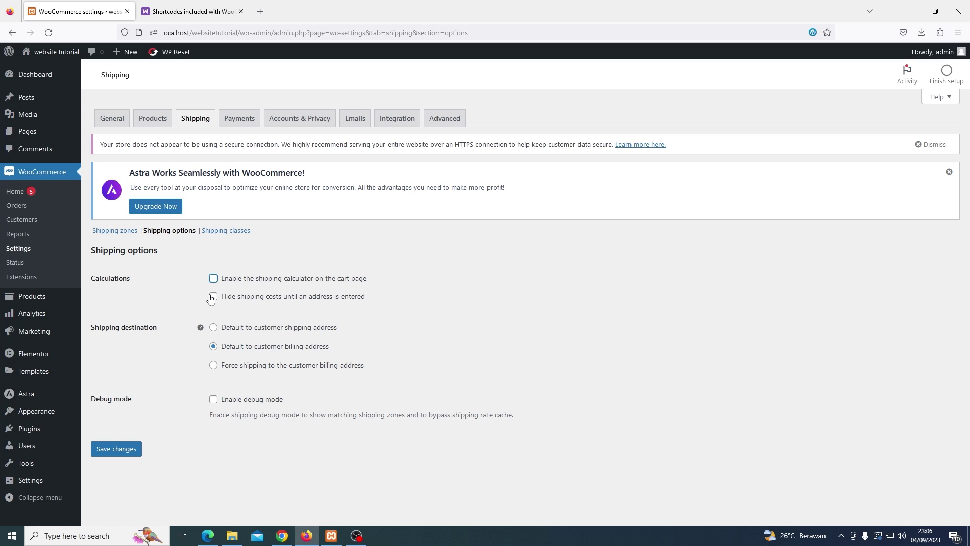
pyautogui.click(212, 297)
pyautogui.click(139, 449)
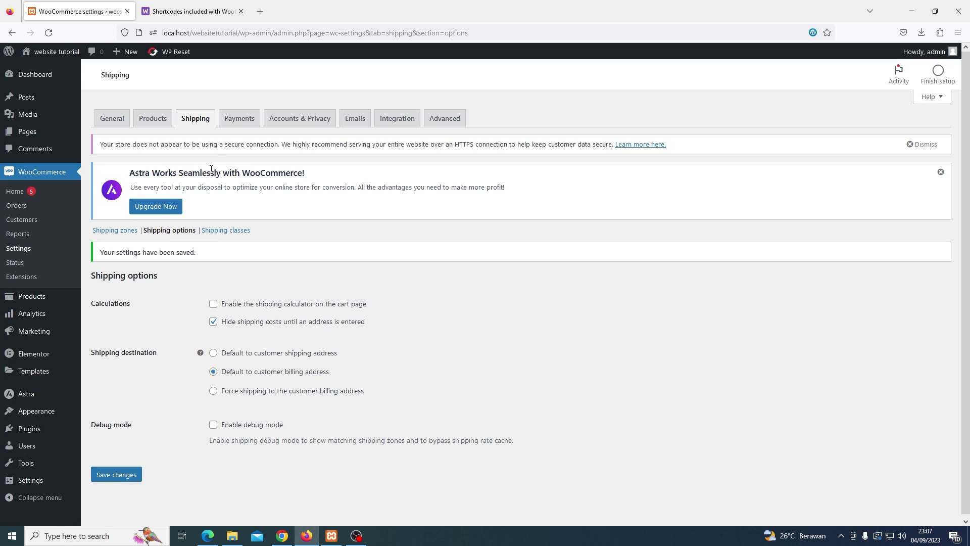
# Turn on Direct bank transfer, save its setup, and go back to the payment methods list
pyautogui.click(232, 121)
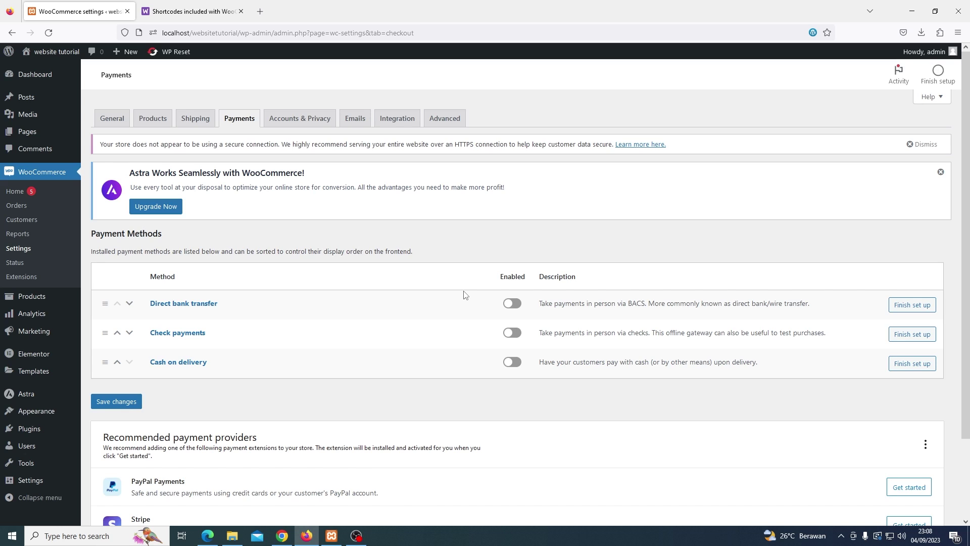
pyautogui.click(507, 304)
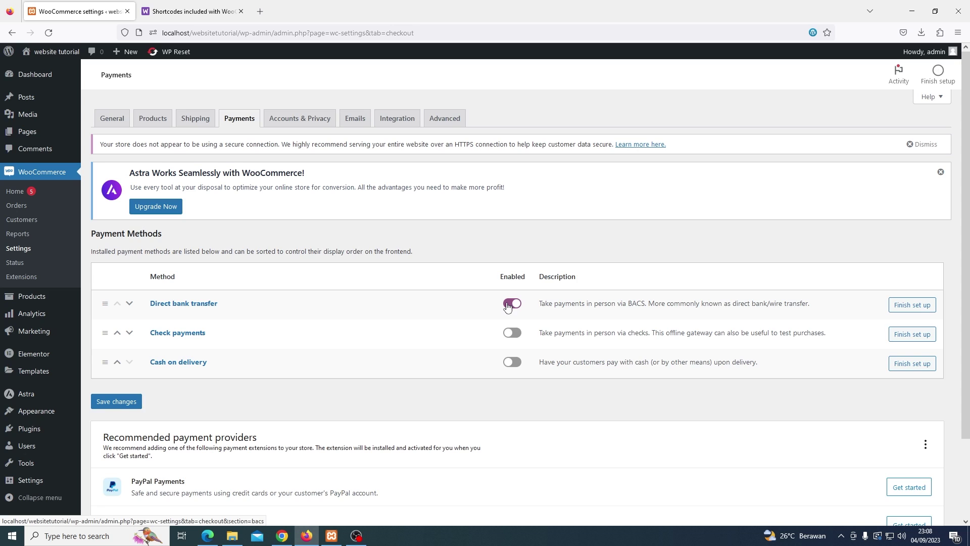
pyautogui.click(900, 306)
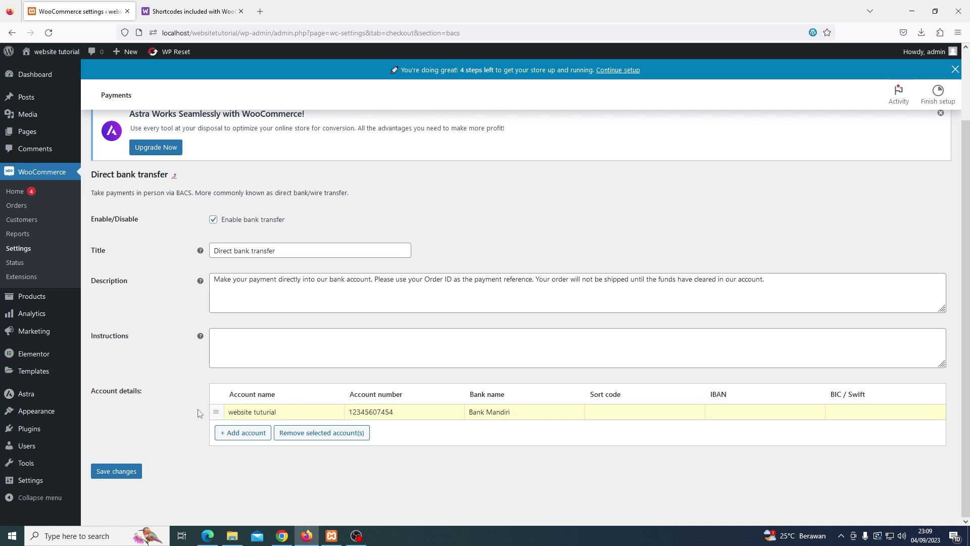
pyautogui.click(134, 471)
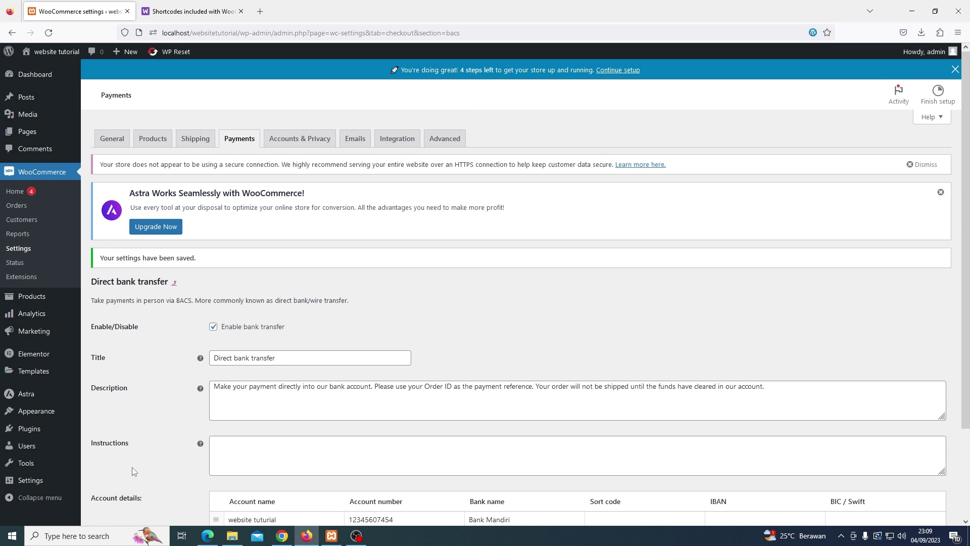
pyautogui.click(175, 283)
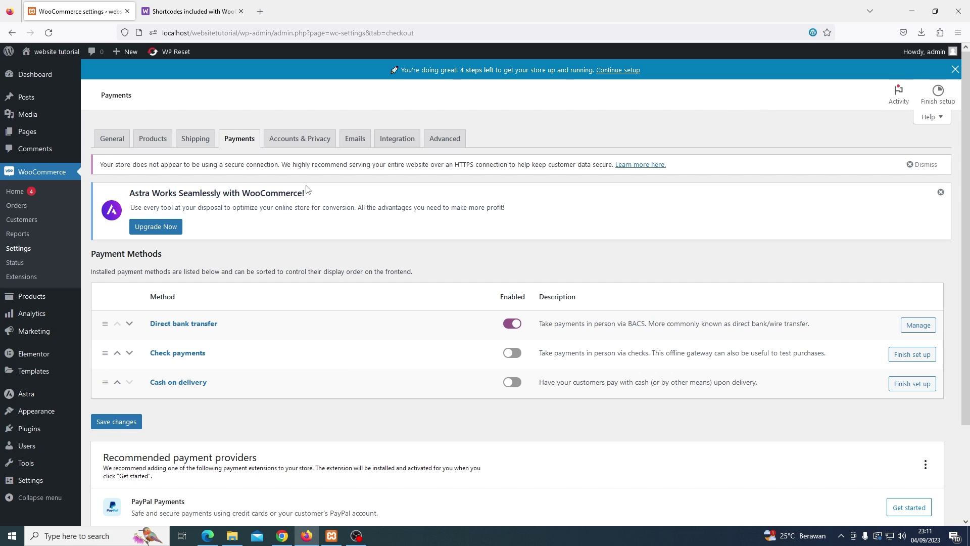
# Allow account creation at checkout and on My account, save, then start a new product
pyautogui.click(299, 145)
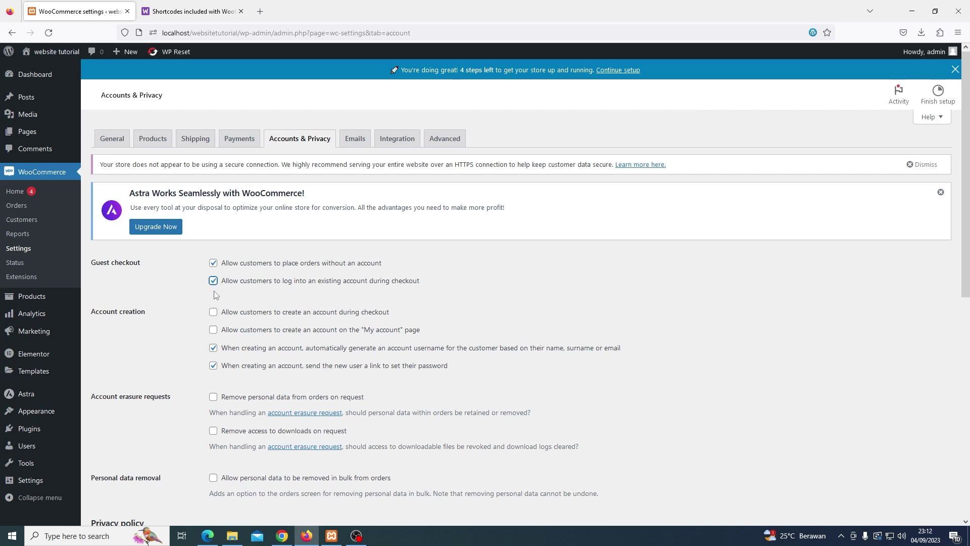
pyautogui.click(213, 312)
pyautogui.click(213, 330)
pyautogui.scroll(-3, 196, 331)
pyautogui.scroll(-6, 195, 326)
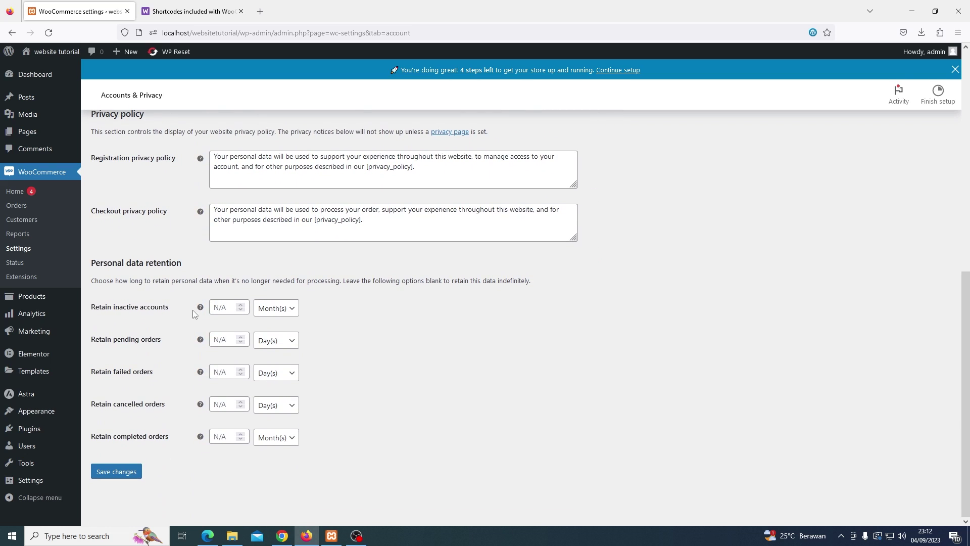
pyautogui.click(123, 471)
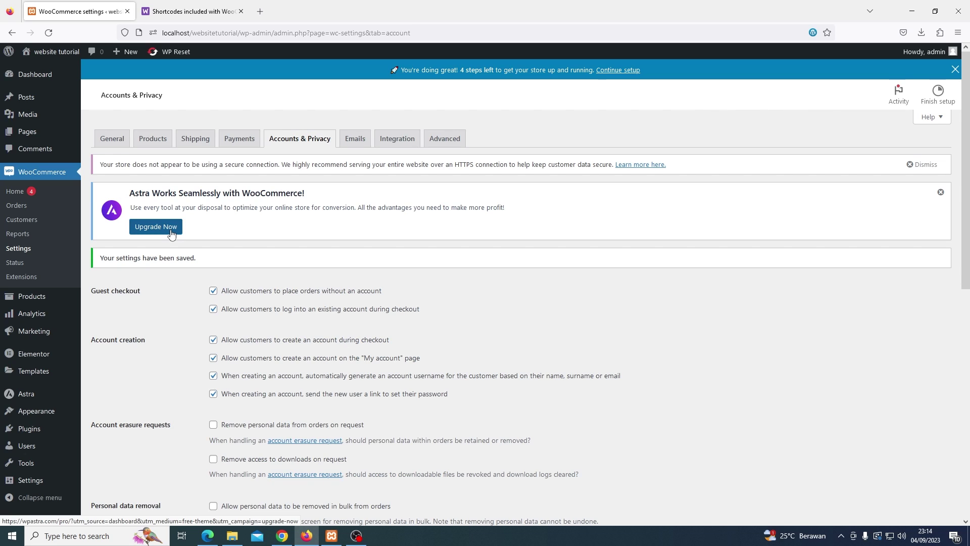
pyautogui.moveTo(58, 302)
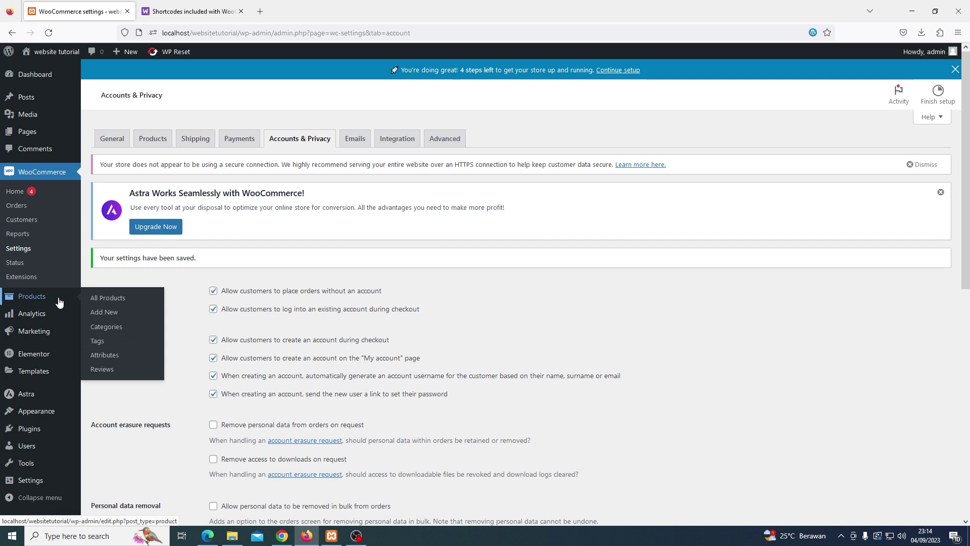
pyautogui.click(107, 311)
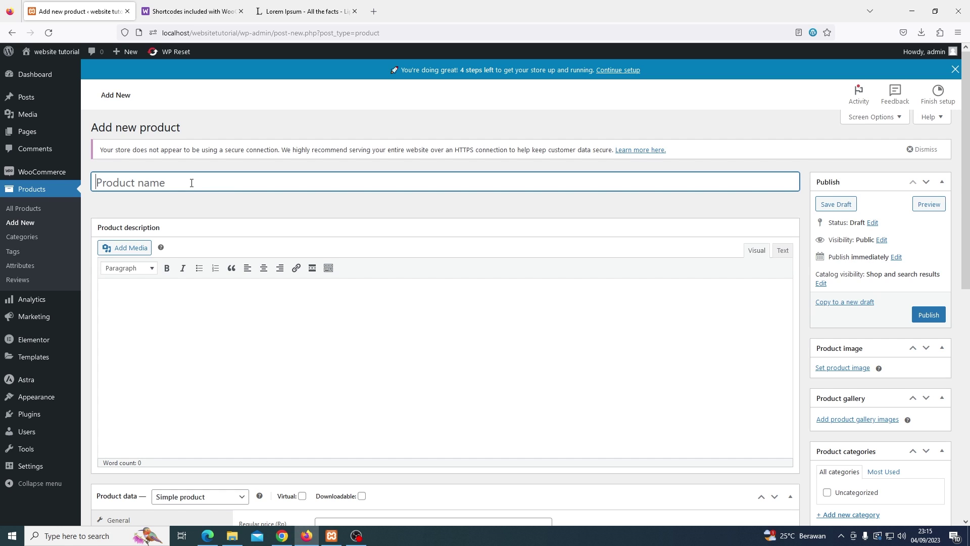
# Paste the product name Lorem Ipsum and its description, and set the regular price to 50000
pyautogui.write('Lorem Ipsum')
pyautogui.click(187, 294)
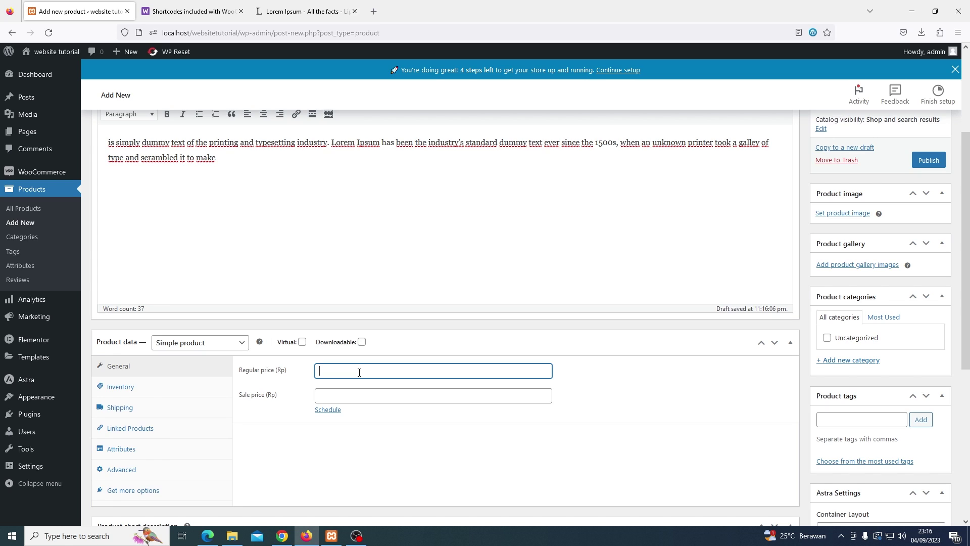
pyautogui.write('50000')
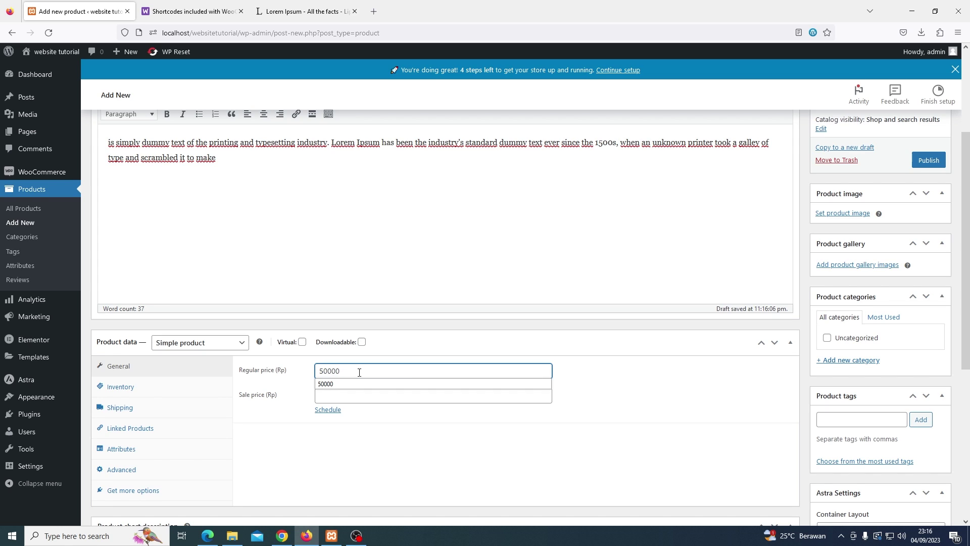
pyautogui.click(375, 455)
# Give the product a shipping weight of 200 g and dimensions of 50 × 50 × 50 cm
pyautogui.scroll(-1, 375, 455)
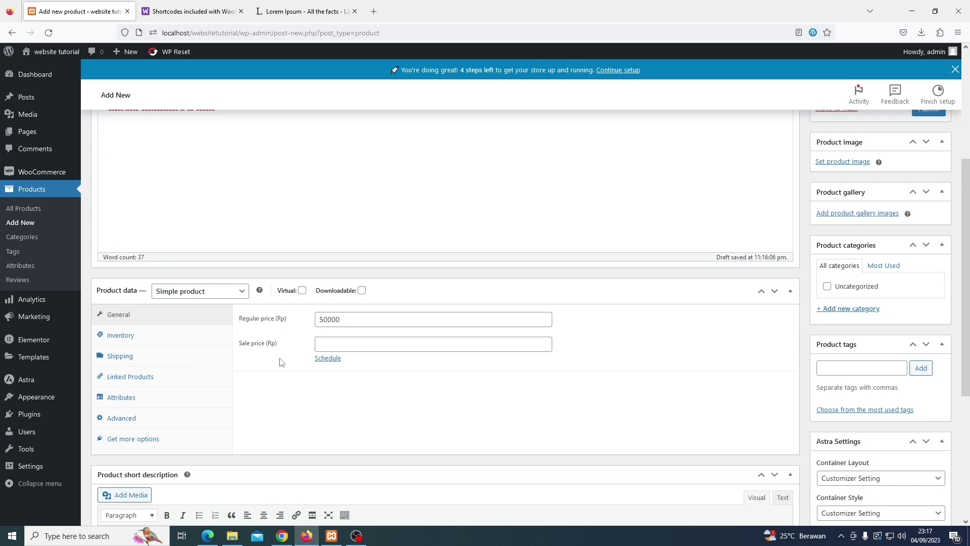
pyautogui.click(206, 361)
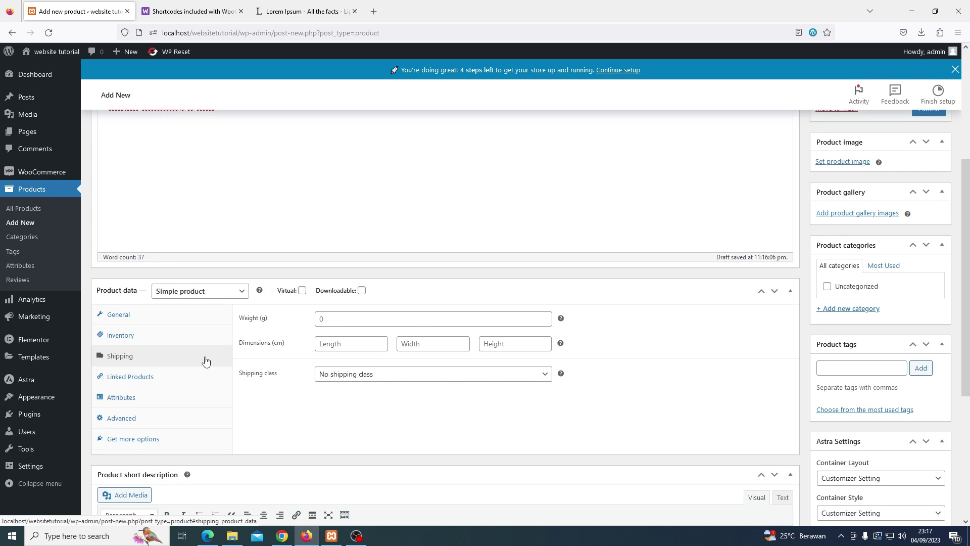
pyautogui.click(322, 322)
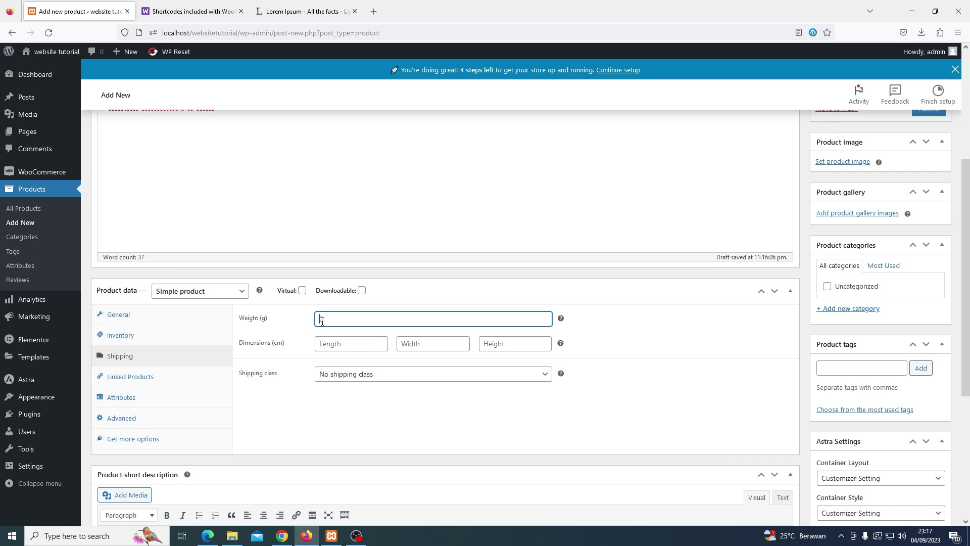
pyautogui.write('200')
pyautogui.click(325, 341)
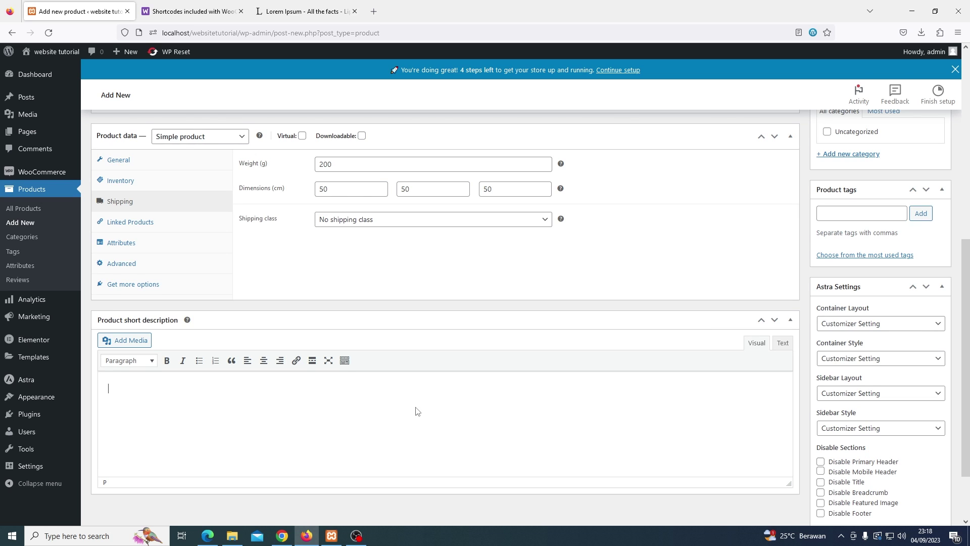
pyautogui.scroll(7, 902, 347)
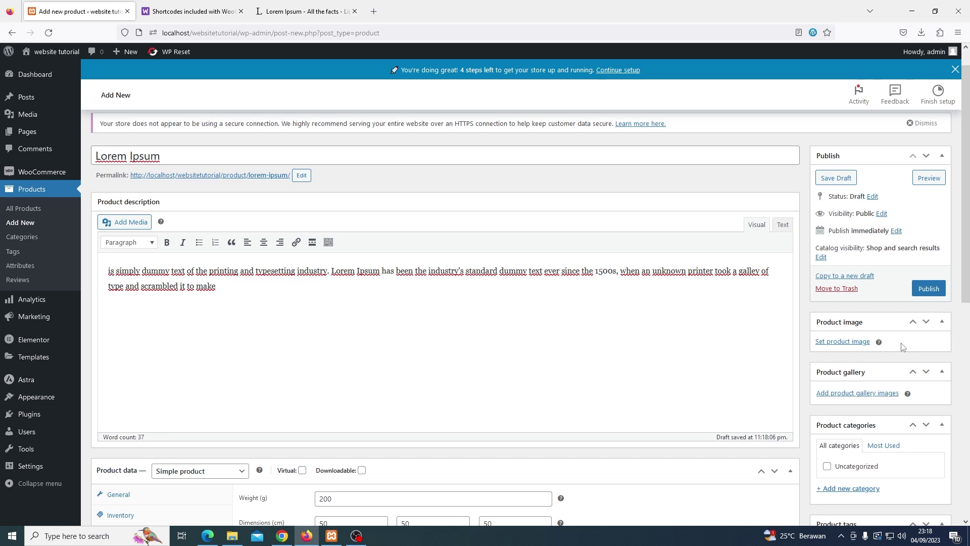
# Upload the yellow-and-grey towel JPG from Downloads and set it as the product image
pyautogui.click(860, 343)
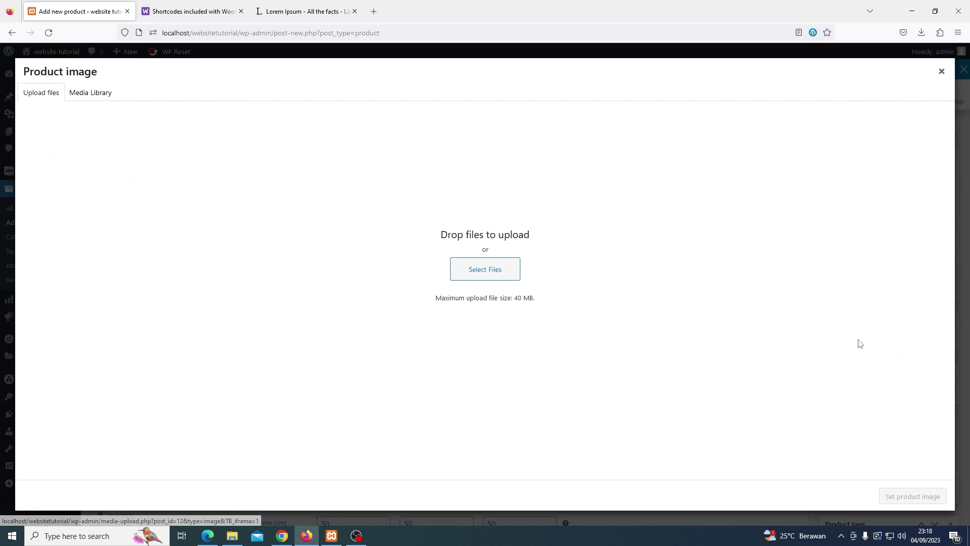
pyautogui.click(502, 273)
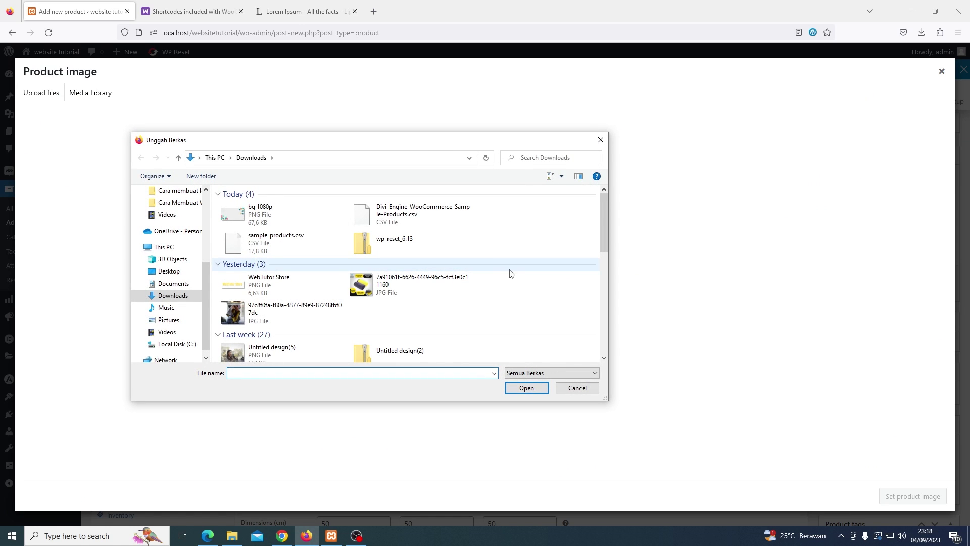
pyautogui.doubleClick(403, 293)
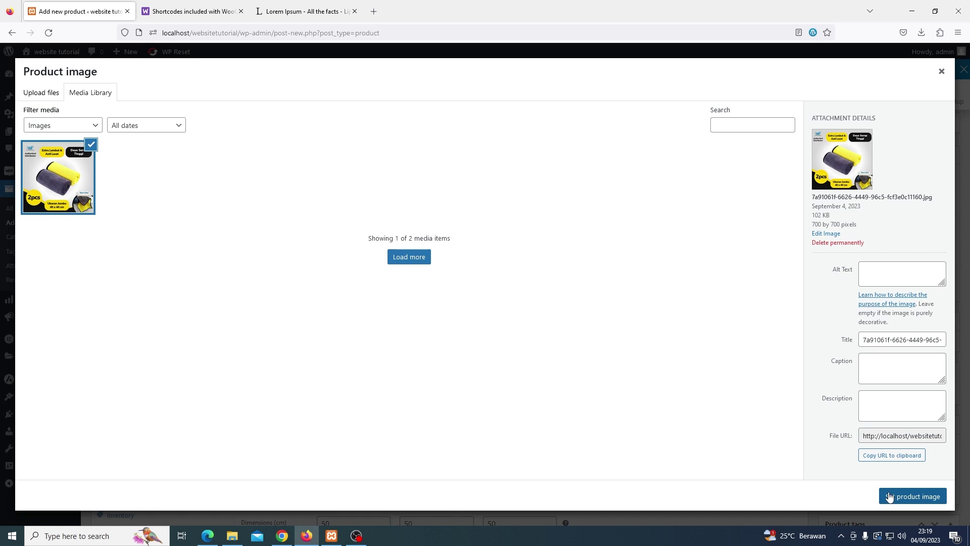
pyautogui.click(885, 499)
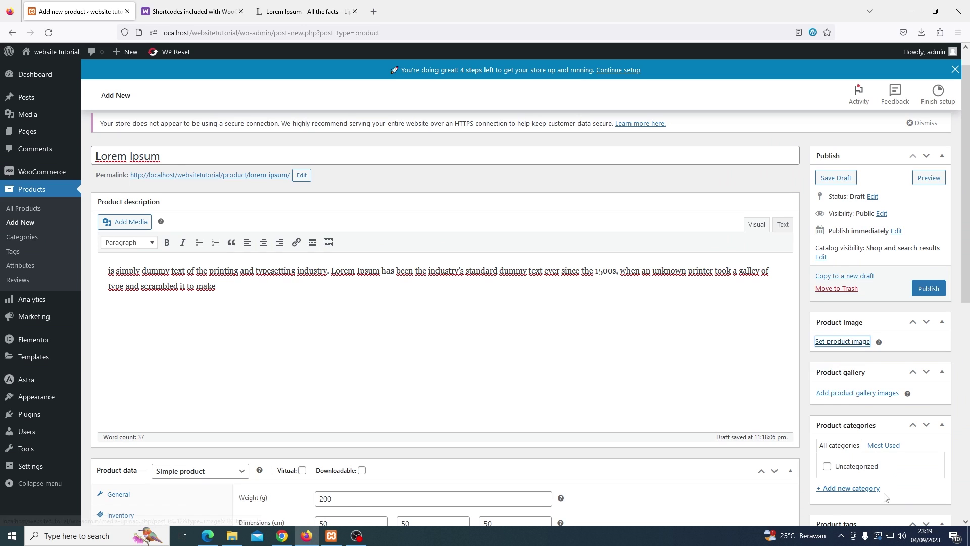
pyautogui.scroll(-3, 862, 419)
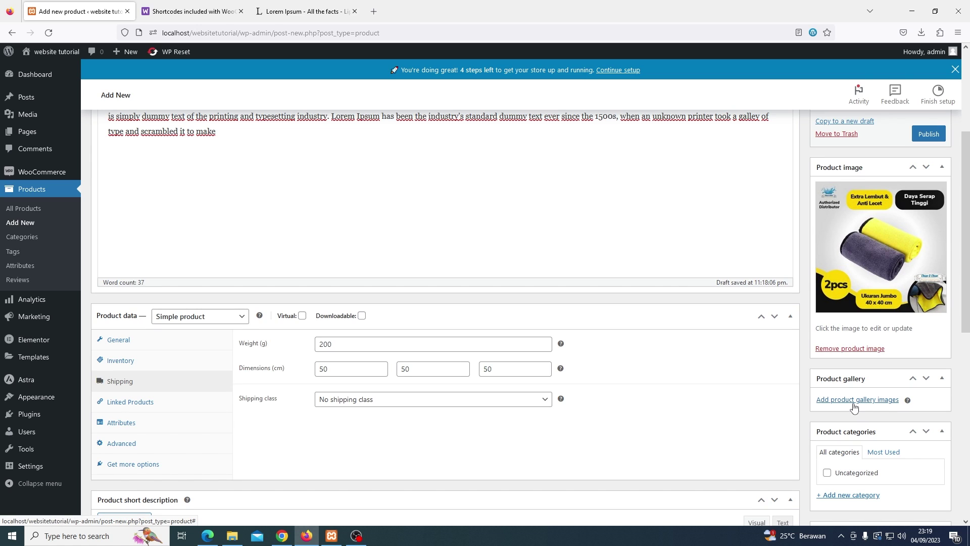
# Upload a second JPG from Downloads and add it to the product gallery
pyautogui.click(854, 401)
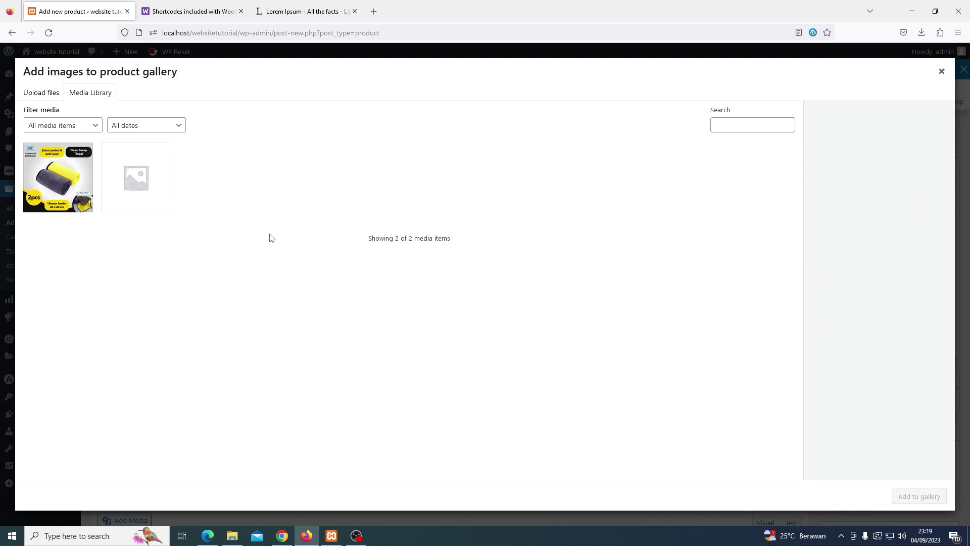
pyautogui.click(41, 96)
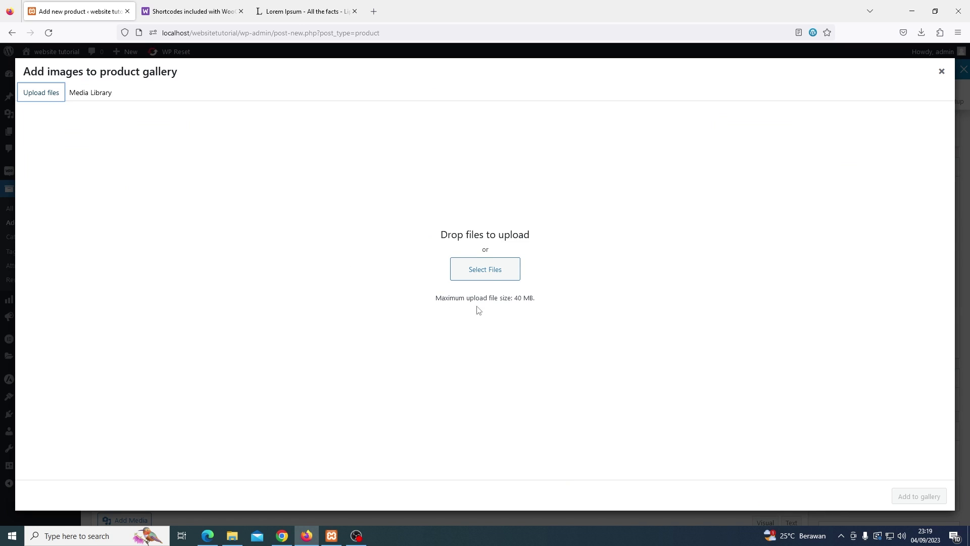
pyautogui.click(488, 272)
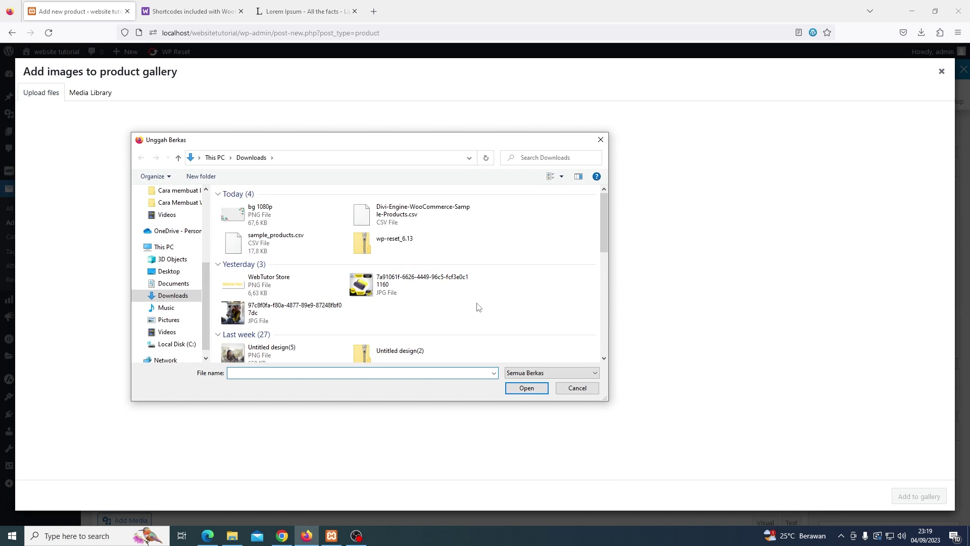
pyautogui.doubleClick(319, 312)
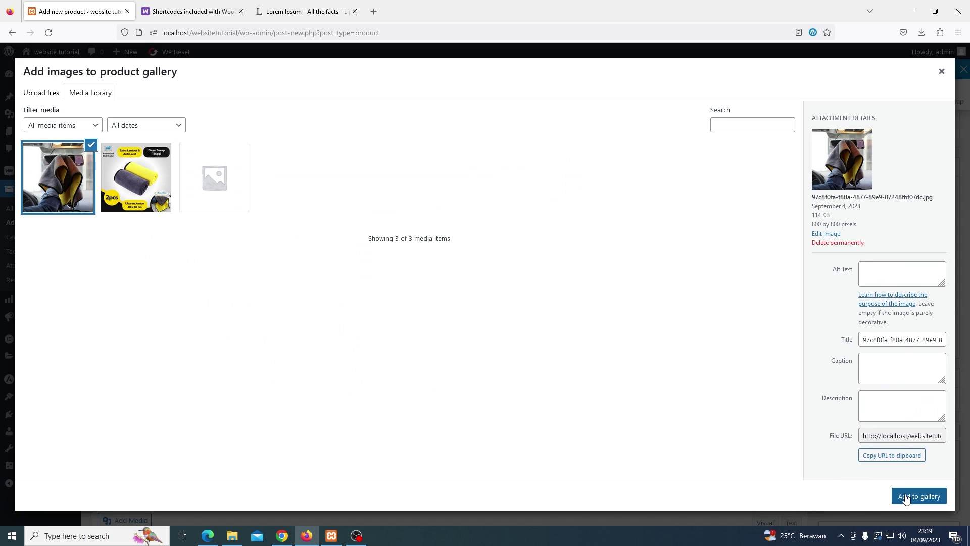
pyautogui.click(906, 499)
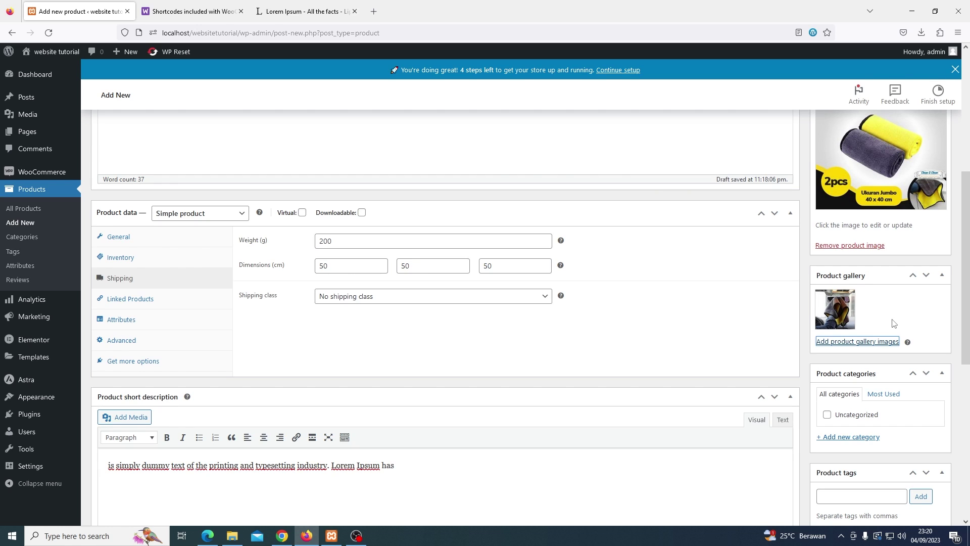
# Create the product category 'Rumah Tangga' and assign it to the product
pyautogui.click(865, 439)
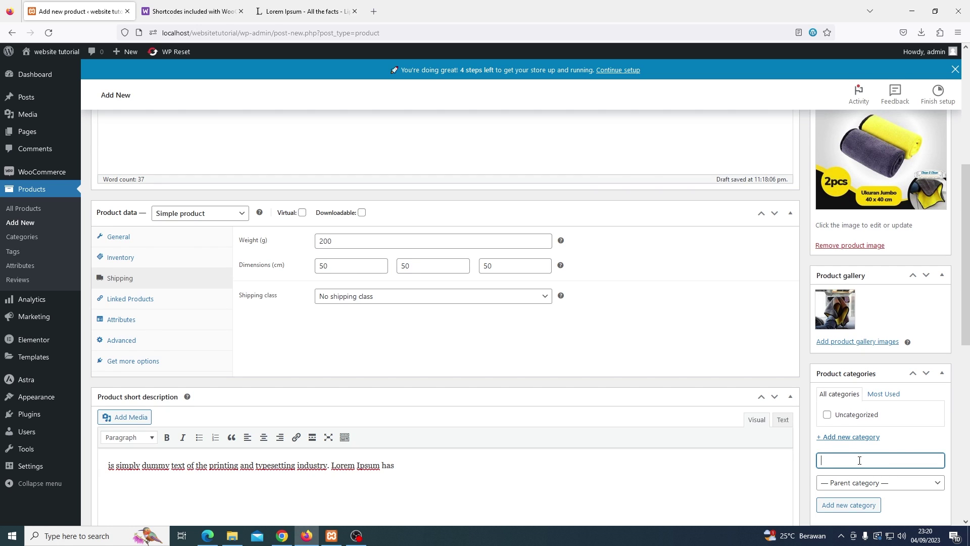
pyautogui.write('Rumah Tangga')
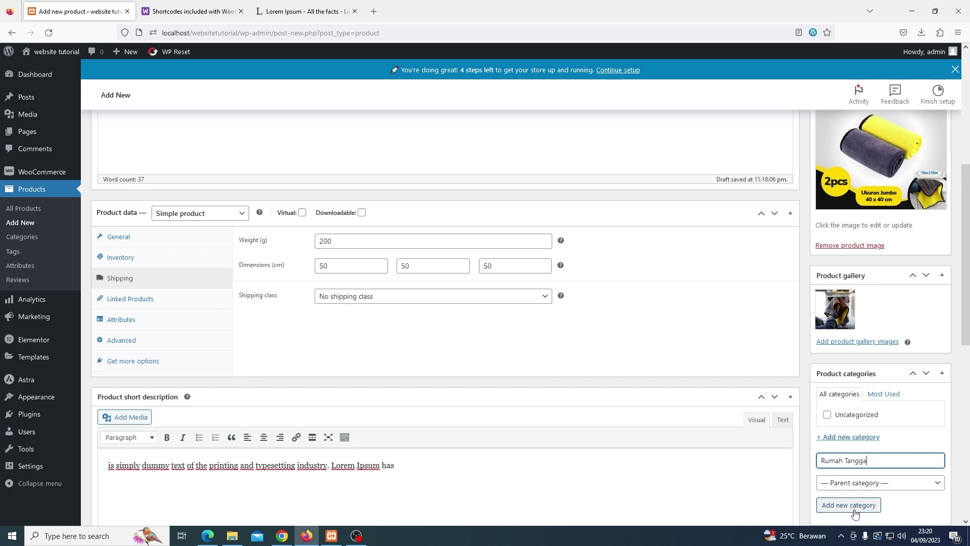
pyautogui.click(854, 505)
# Publish the Lorem Ipsum product
pyautogui.scroll(-4, 839, 404)
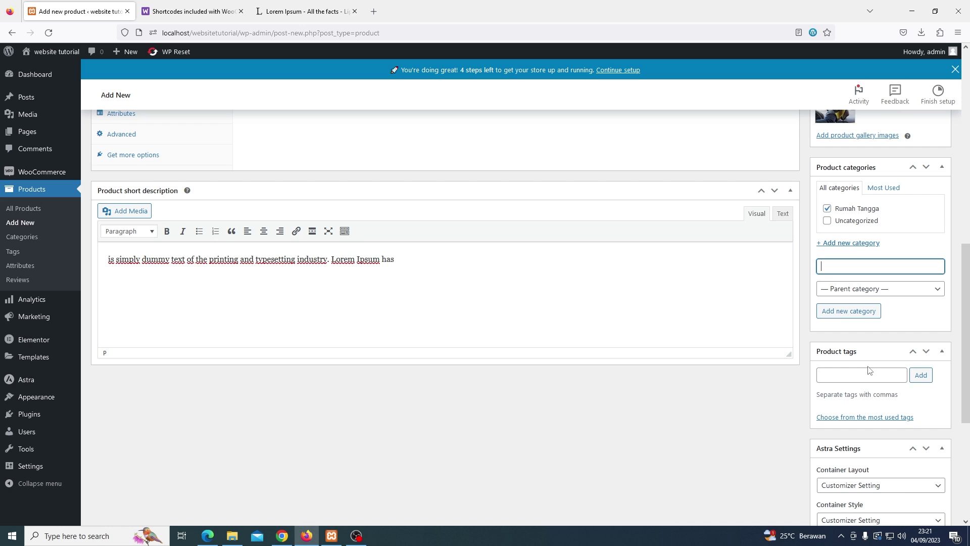
pyautogui.scroll(8, 868, 370)
pyautogui.scroll(2, 868, 371)
pyautogui.click(923, 320)
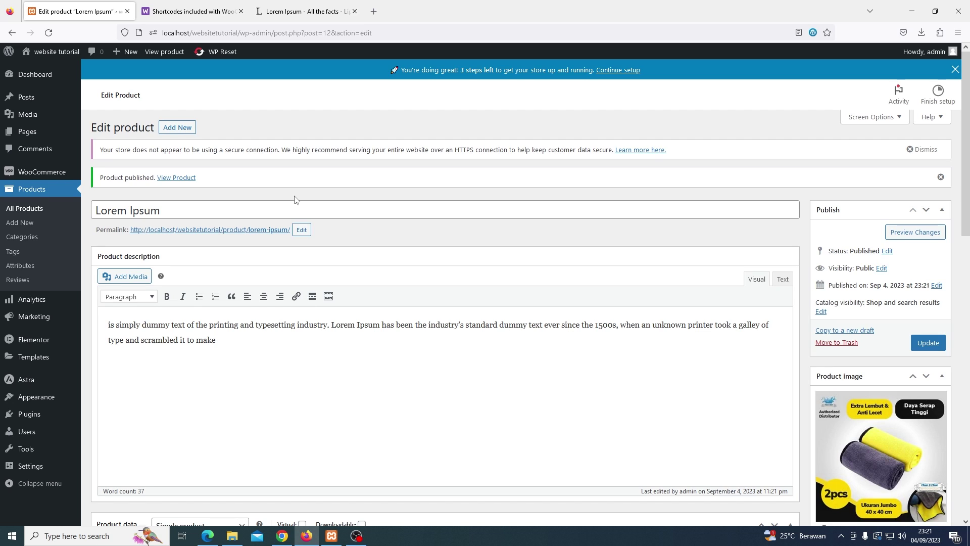
pyautogui.rightClick(184, 187)
pyautogui.click(191, 193)
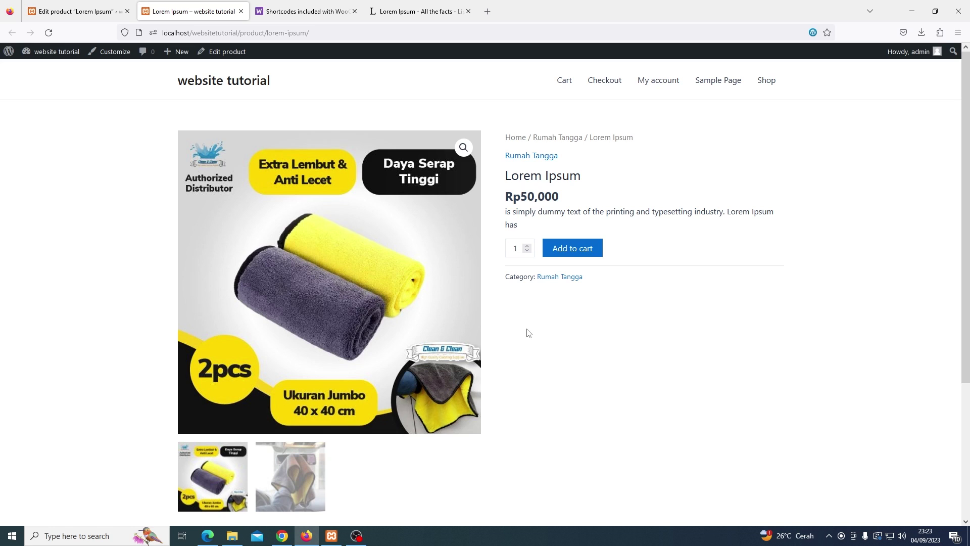
pyautogui.moveTo(506, 211); pyautogui.dragTo(523, 225)
pyautogui.click(535, 341)
pyautogui.scroll(-3, 534, 340)
pyautogui.moveTo(181, 405); pyautogui.dragTo(366, 421)
pyautogui.hotkey('ctrl', 'c')
pyautogui.click(366, 423)
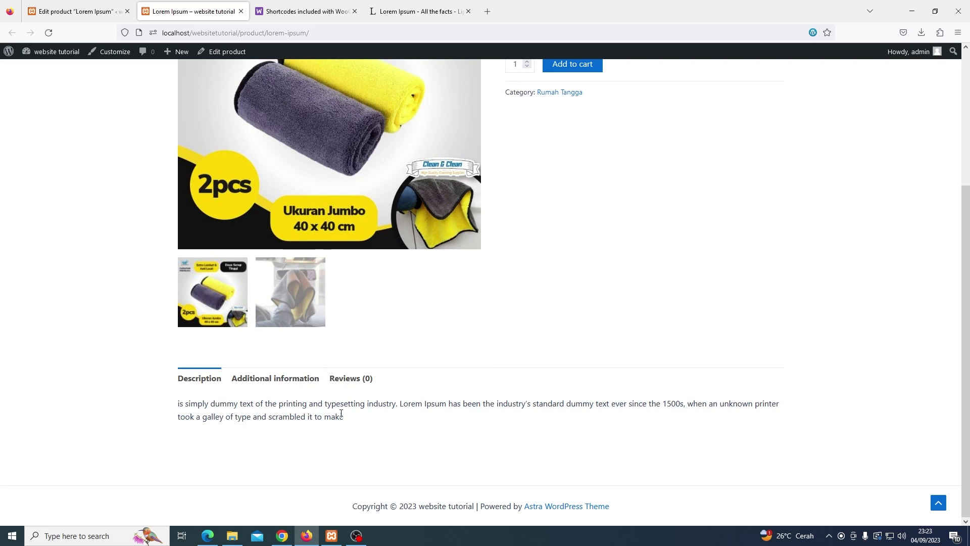
pyautogui.click(296, 383)
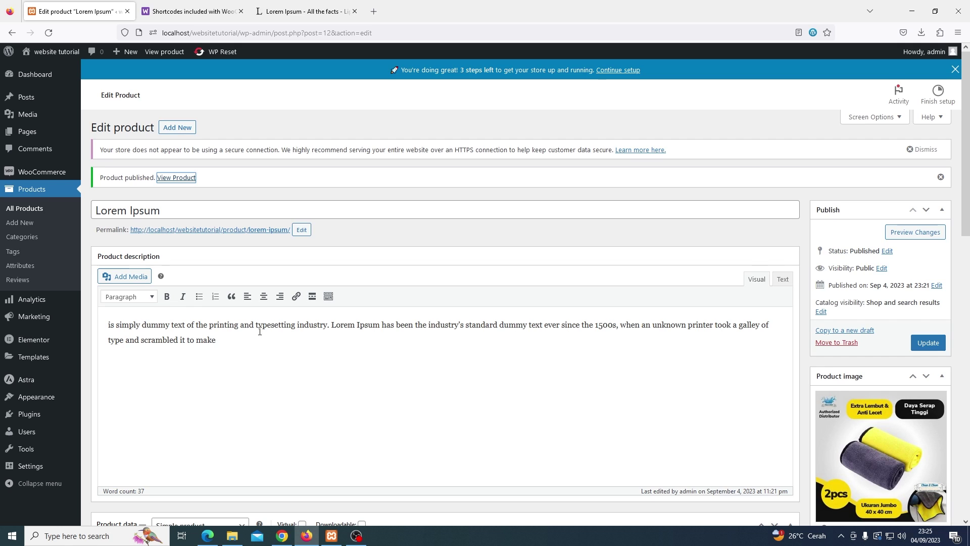
# Add a new product, pasting 'Lorem Ipsum' from lipsum.com as its name and the dummy passage as description
pyautogui.click(37, 225)
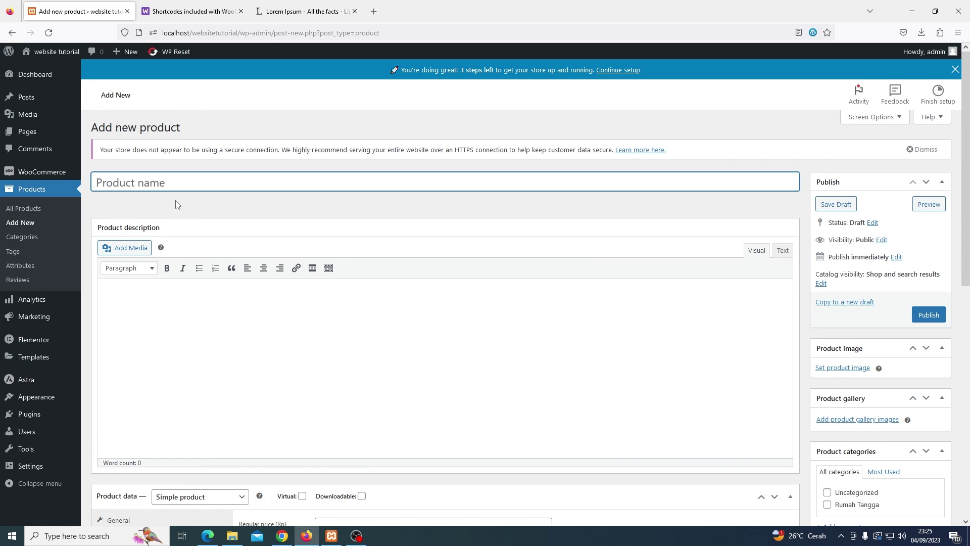
pyautogui.click(305, 11)
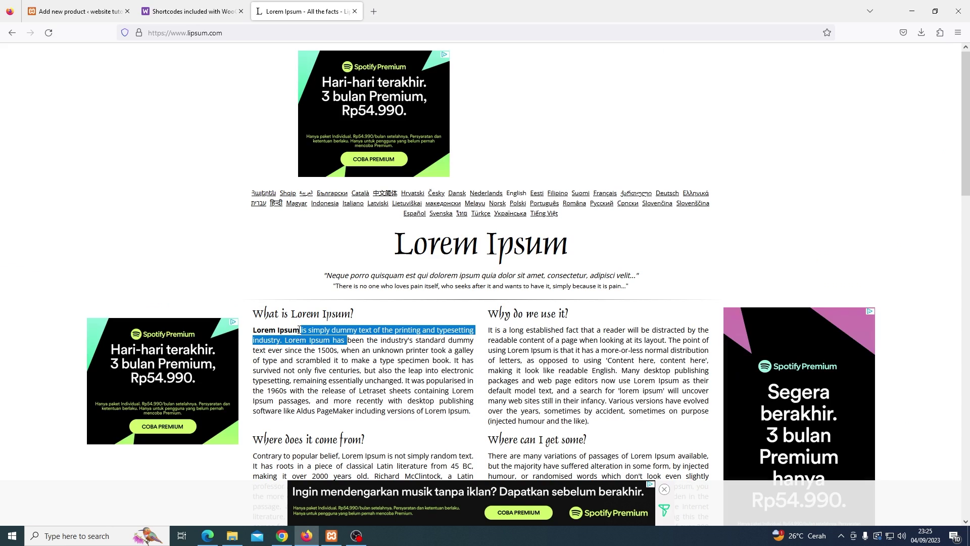
pyautogui.moveTo(299, 330); pyautogui.dragTo(256, 331)
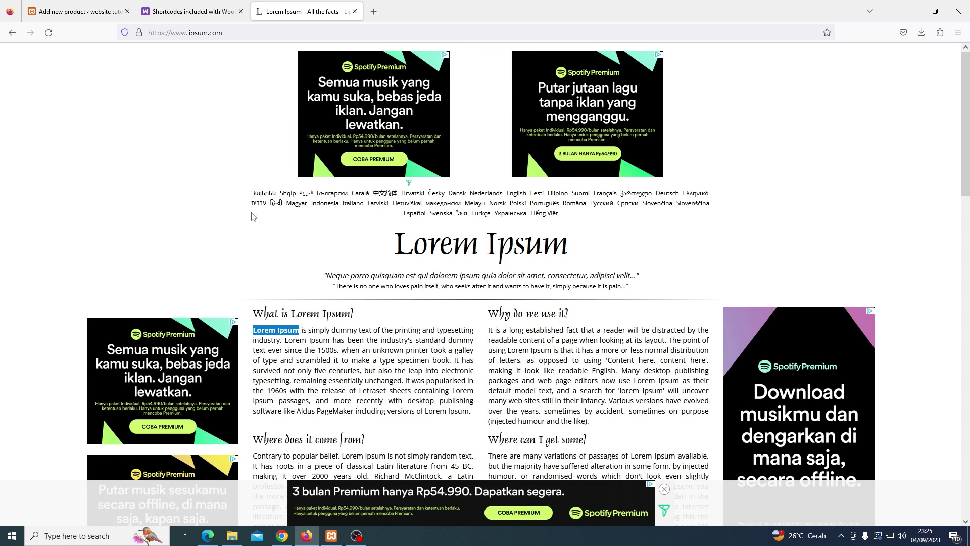
pyautogui.click(89, 15)
pyautogui.write('Lorem Ipsum')
pyautogui.click(180, 297)
pyautogui.hotkey('ctrl', 'v')
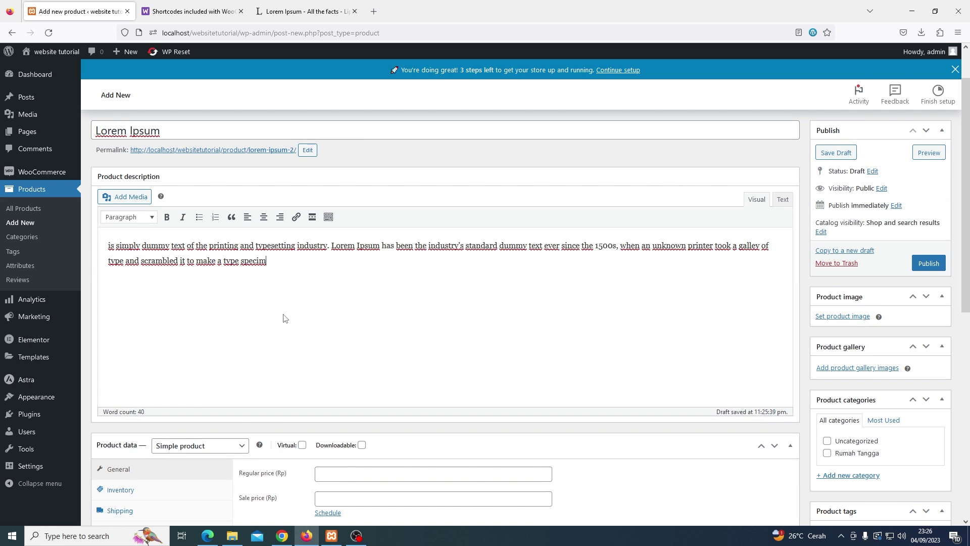
pyautogui.scroll(-2, 284, 319)
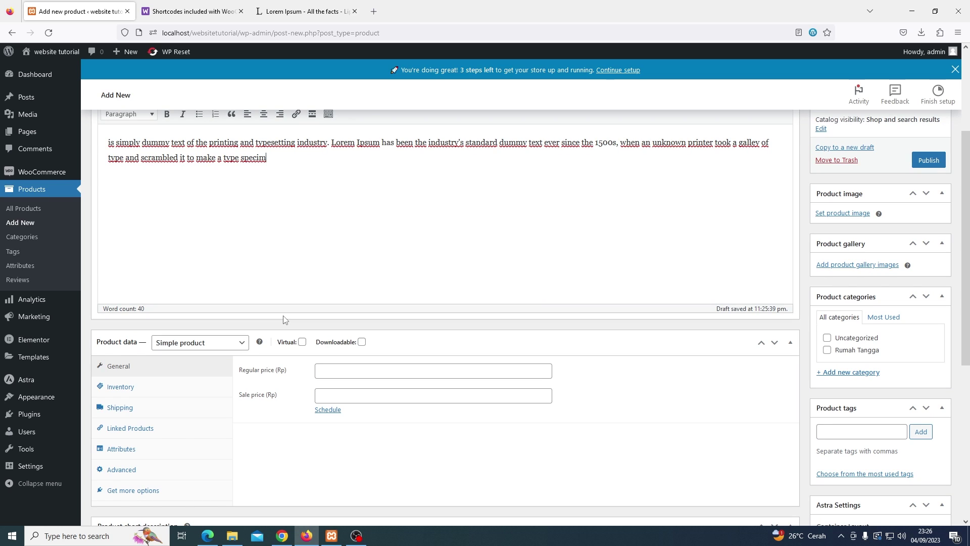
# Set the product to Variable product with 200 g weight and 50 × 50 × 50 cm dimensions
pyautogui.click(242, 345)
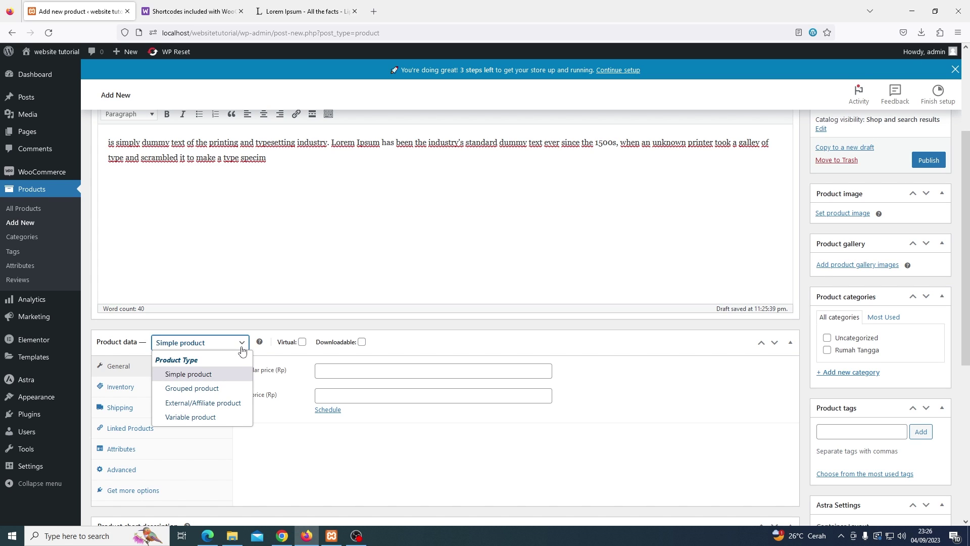
pyautogui.click(223, 418)
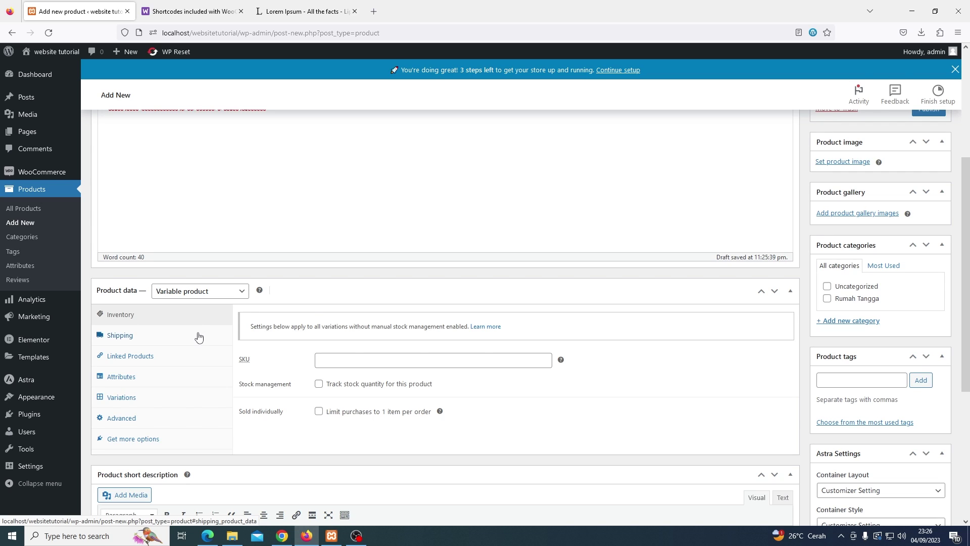
pyautogui.click(198, 338)
pyautogui.click(324, 321)
pyautogui.write('200')
pyautogui.press('Tab')
pyautogui.write('50')
pyautogui.press('Tab')
pyautogui.write('50')
pyautogui.press('Tab')
pyautogui.write('50')
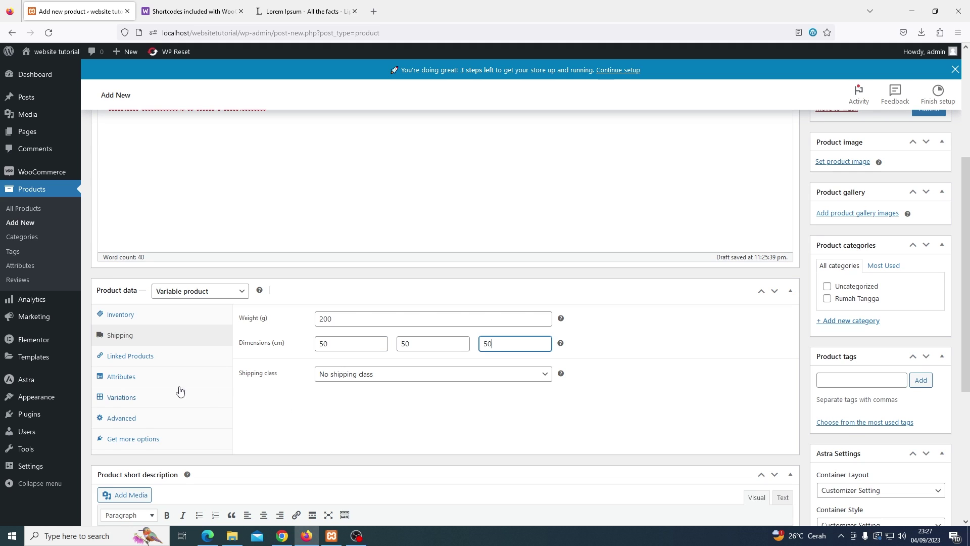
pyautogui.click(129, 383)
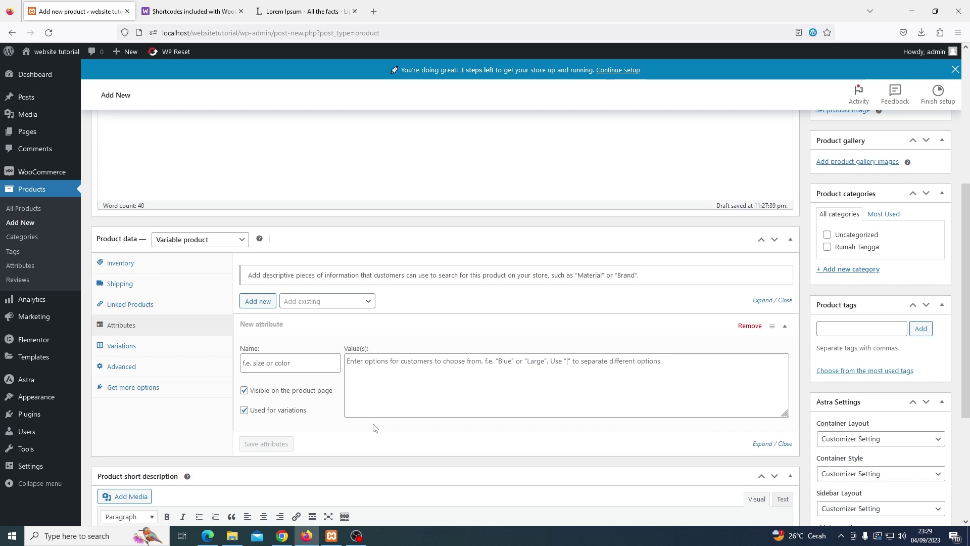
# Create and save the Warna attribute (Merah | Biru | Hijau | Kuning), then request generating variations
pyautogui.click(296, 365)
pyautogui.write('Warna')
pyautogui.click(364, 368)
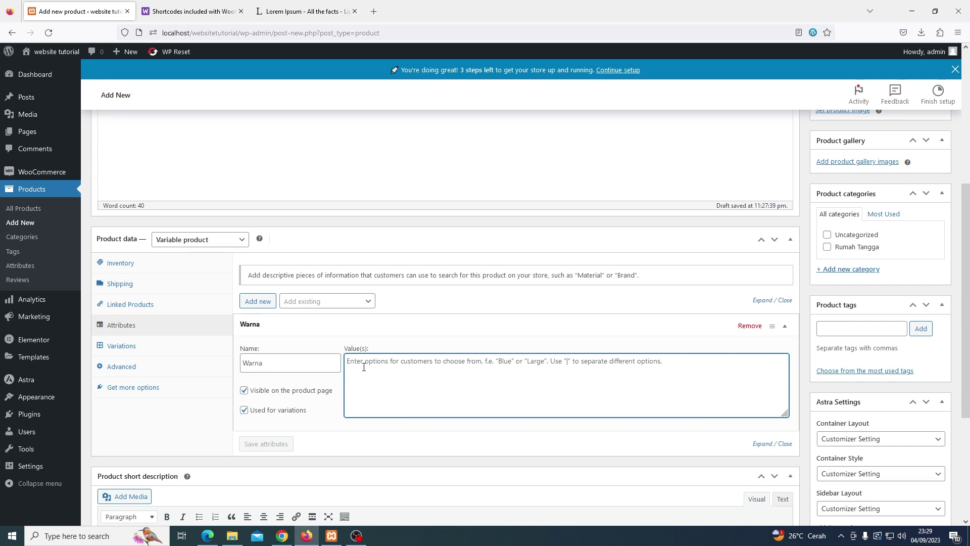
pyautogui.write('Merah |')
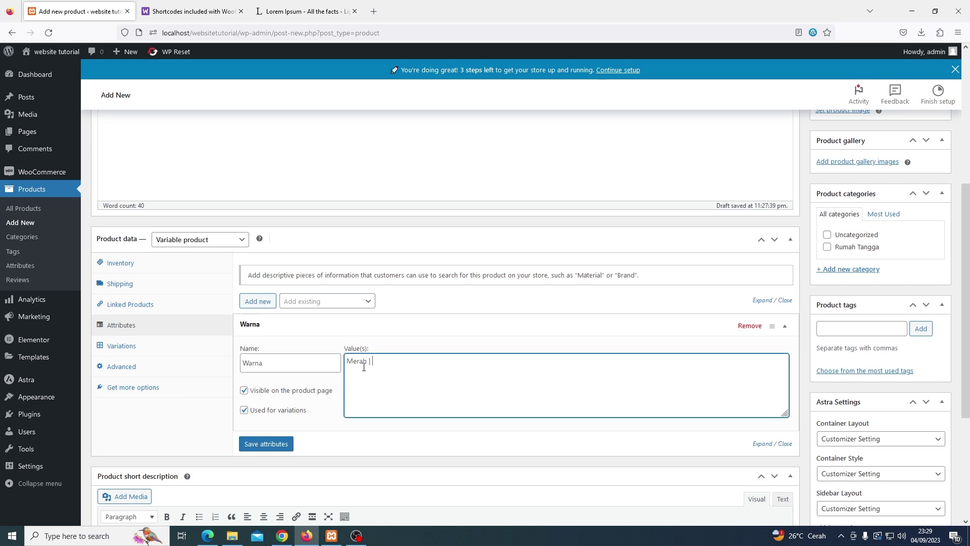
pyautogui.write('Biru | Hijau | Kuning')
pyautogui.click(290, 444)
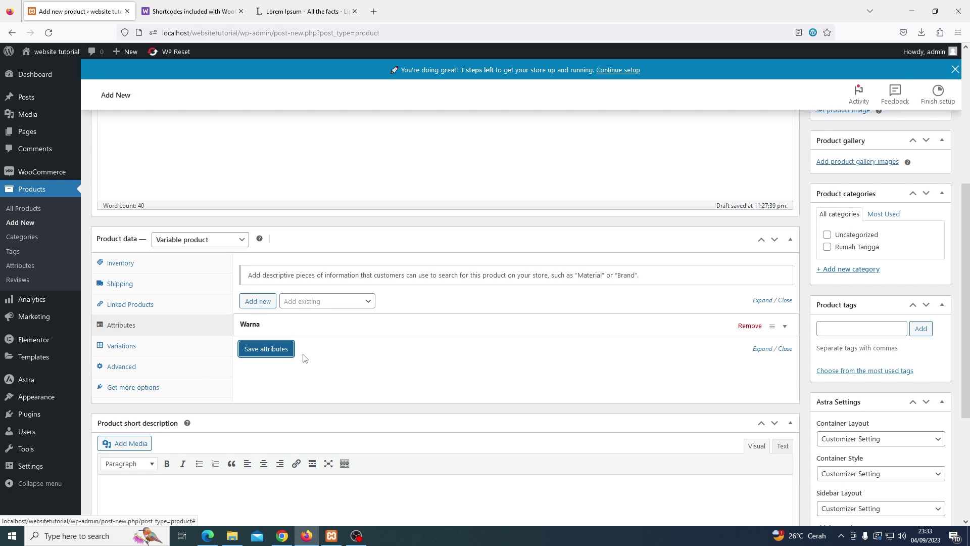
pyautogui.click(176, 349)
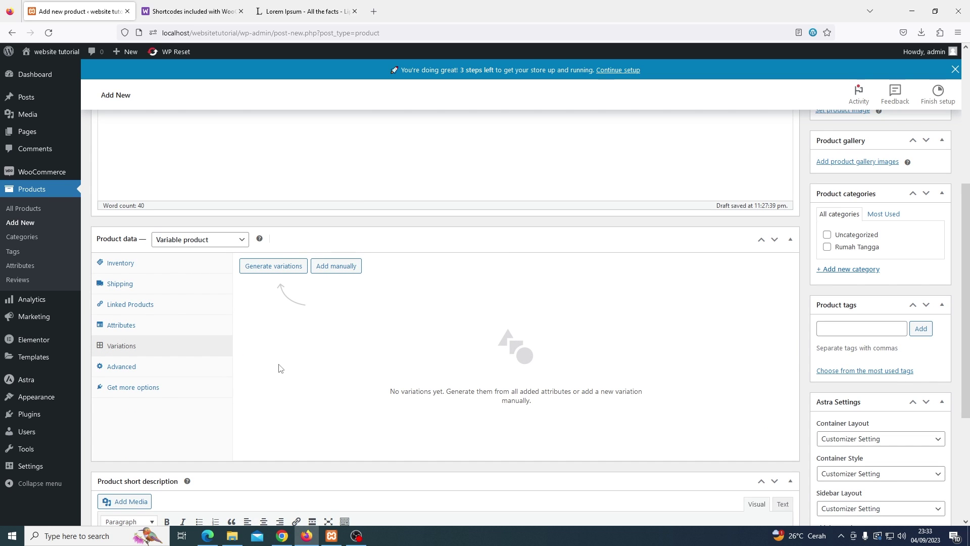
pyautogui.click(274, 272)
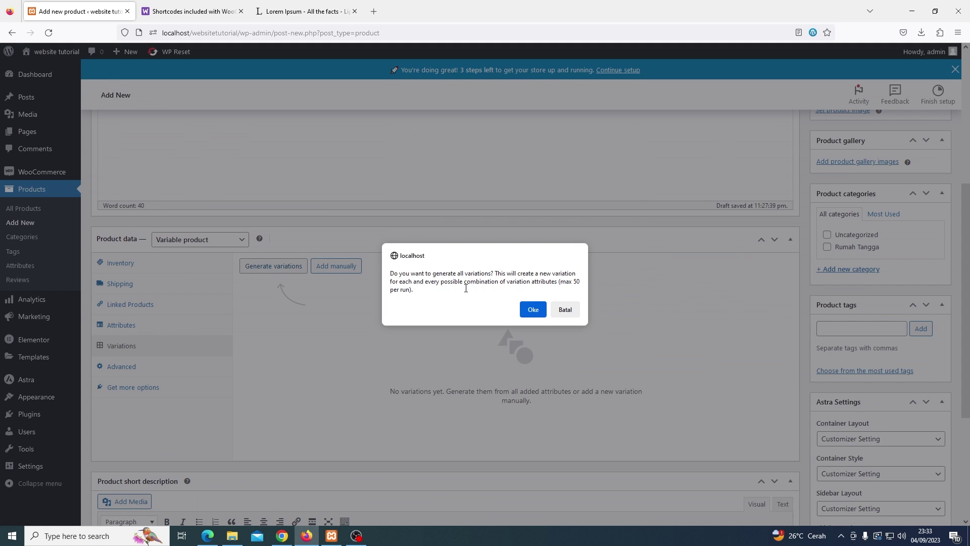
pyautogui.click(534, 310)
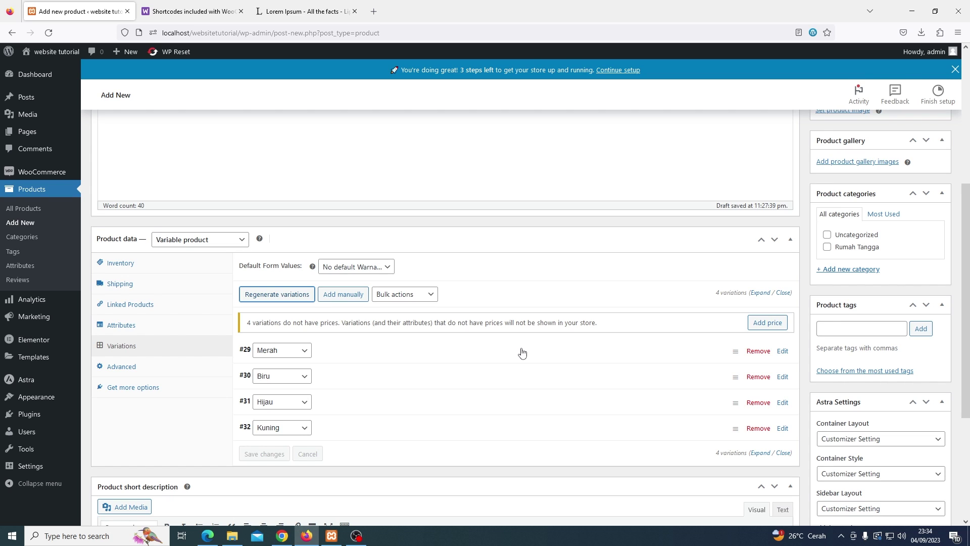
pyautogui.scroll(-1, 425, 313)
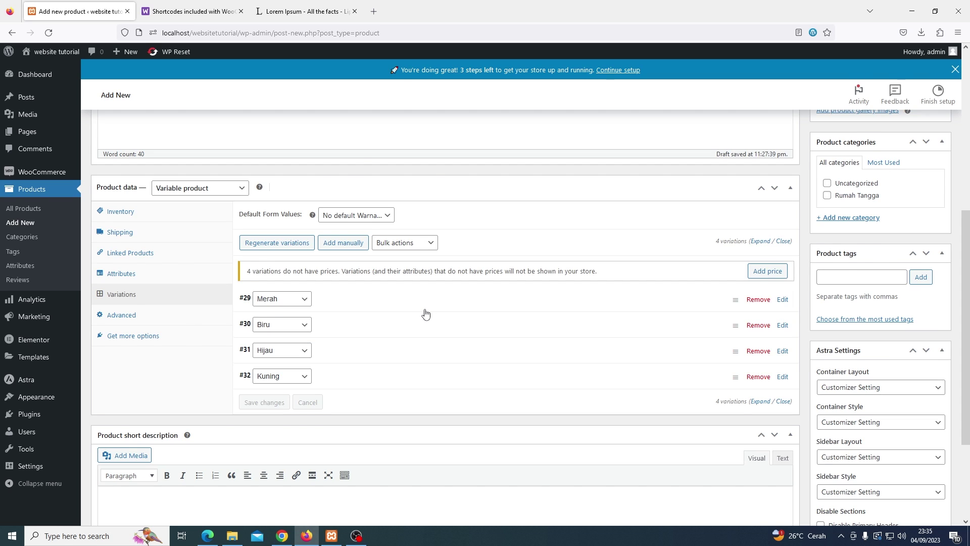
pyautogui.scroll(-1, 426, 313)
# Expand the Merah variation and upload the towel photo from Downloads as its variation image
pyautogui.click(349, 259)
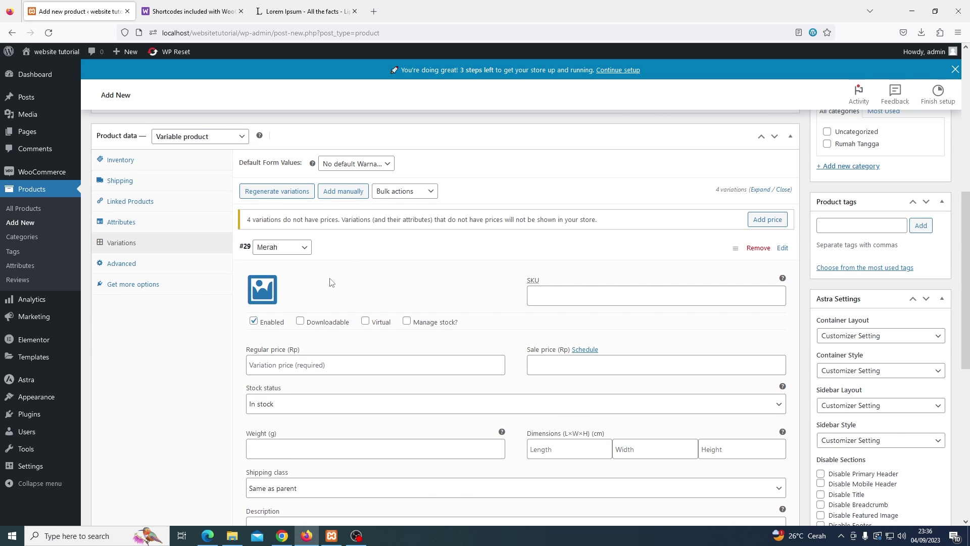
pyautogui.click(265, 291)
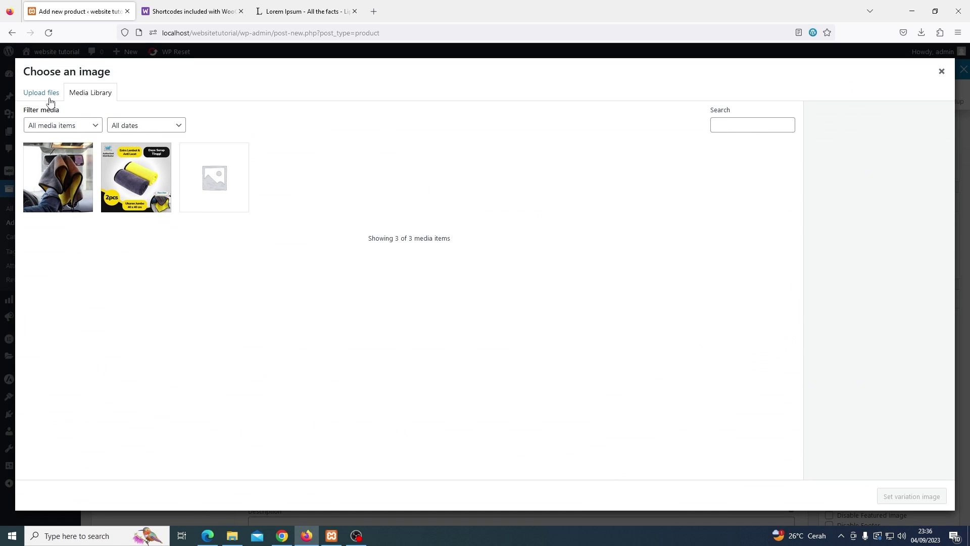
pyautogui.click(46, 98)
pyautogui.click(464, 276)
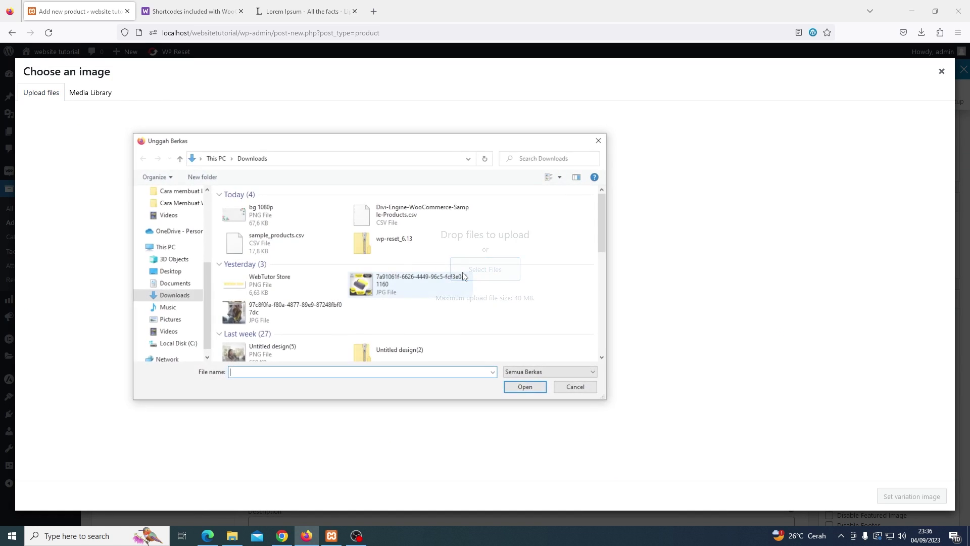
pyautogui.scroll(-2, 462, 279)
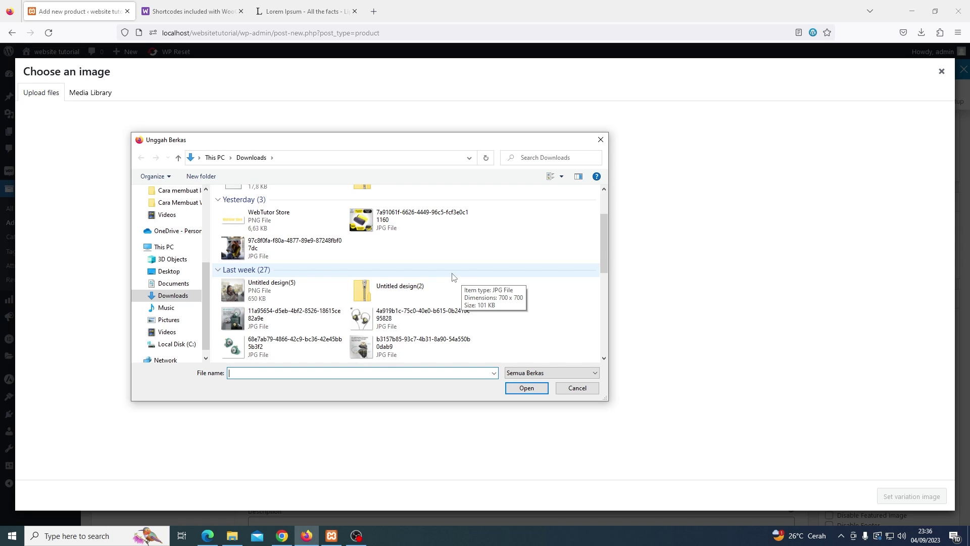
pyautogui.click(387, 230)
pyautogui.doubleClick(387, 236)
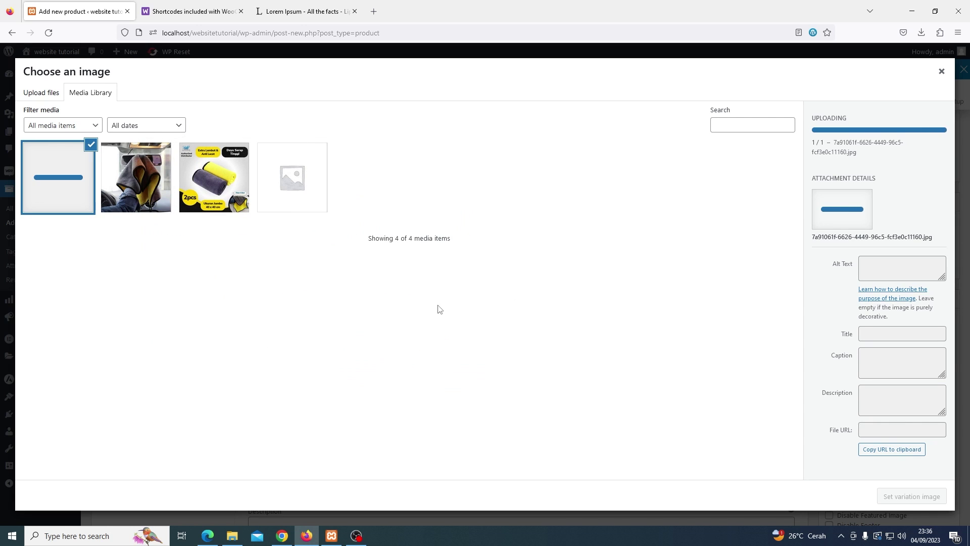
pyautogui.click(916, 496)
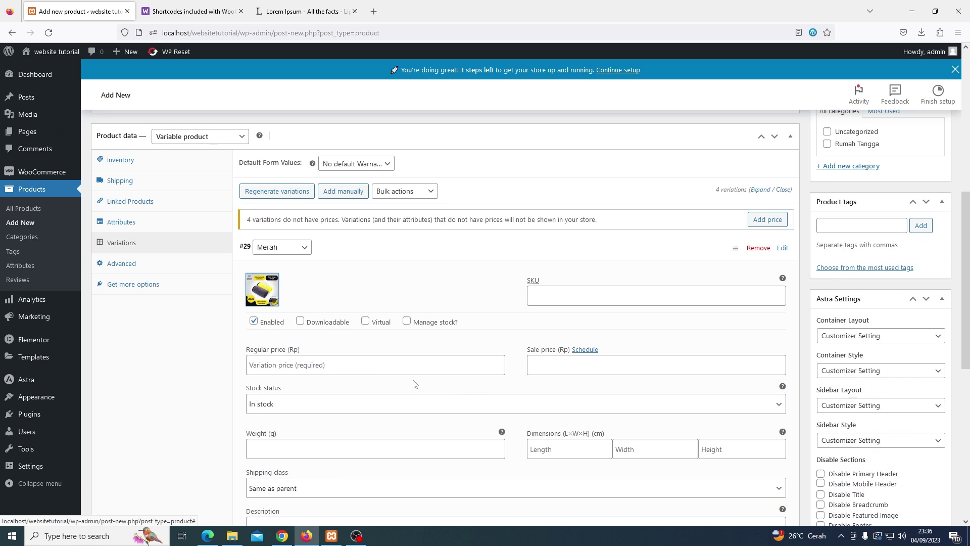
# Give the Merah variation a regular price of 50000, leaving its weight empty
pyautogui.scroll(-1, 416, 384)
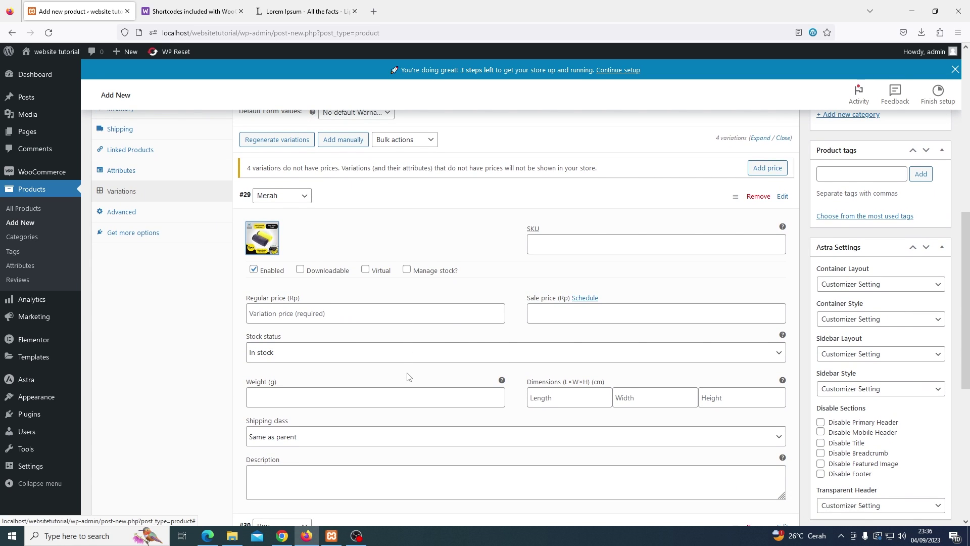
pyautogui.click(369, 314)
pyautogui.write('50000')
pyautogui.scroll(-1, 405, 341)
pyautogui.click(405, 341)
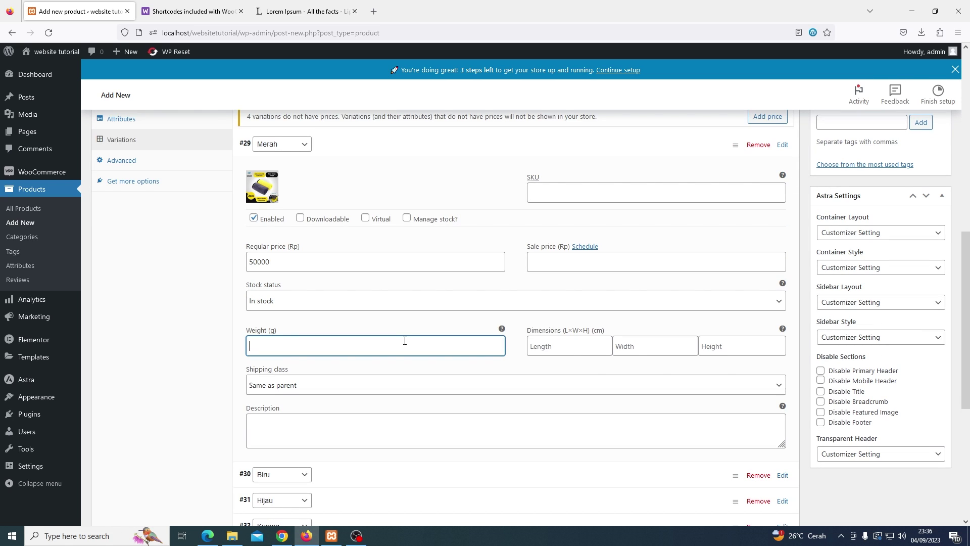
pyautogui.write('2')
pyautogui.press('BackSpace')
pyautogui.click(404, 321)
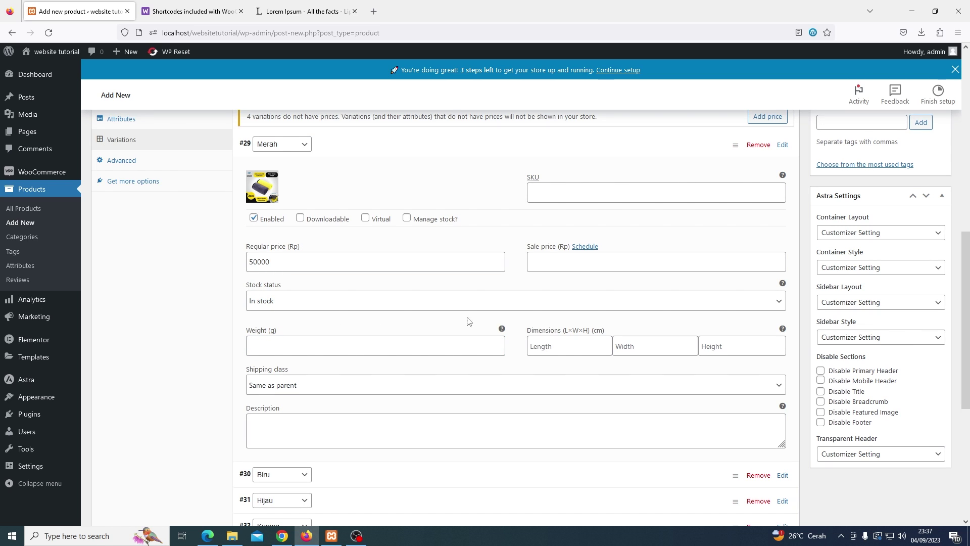
pyautogui.scroll(1, 361, 314)
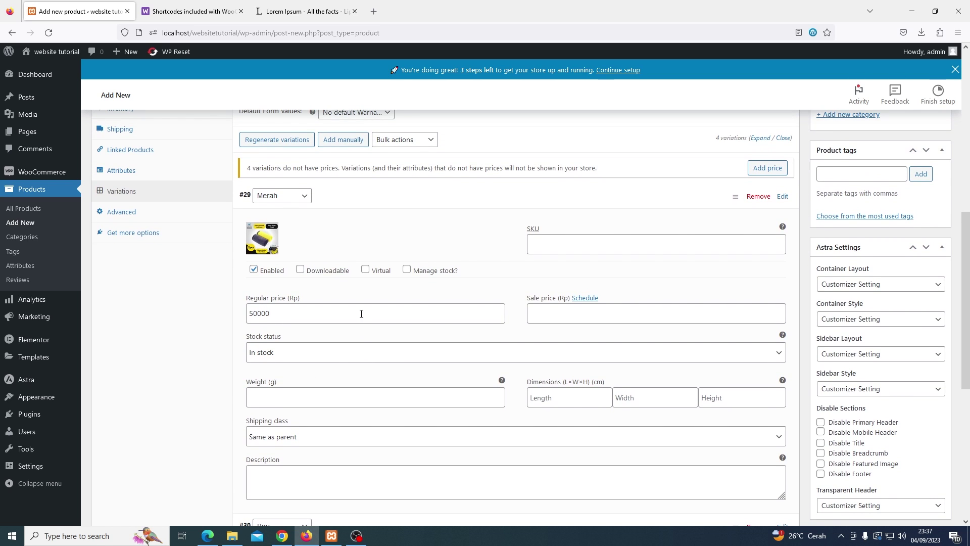
pyautogui.scroll(1, 361, 314)
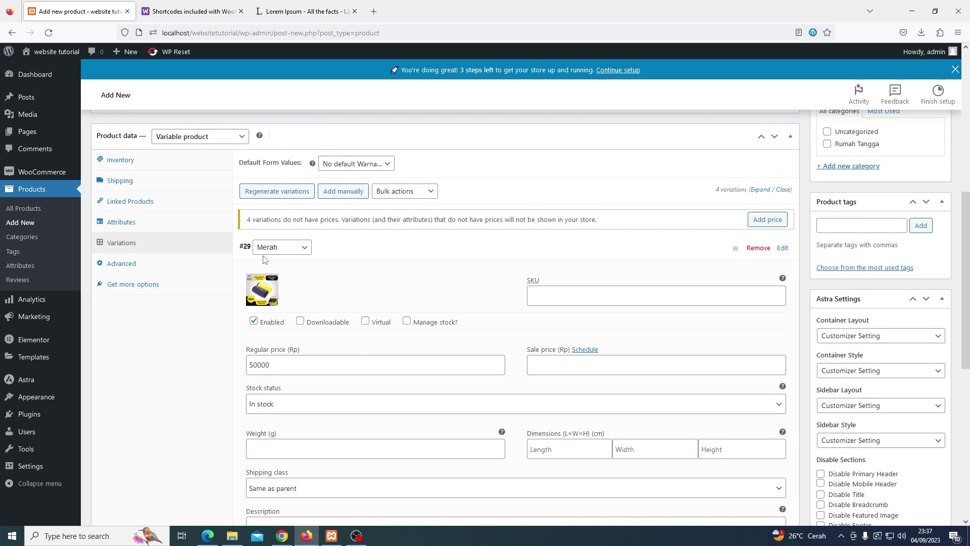
pyautogui.click(174, 189)
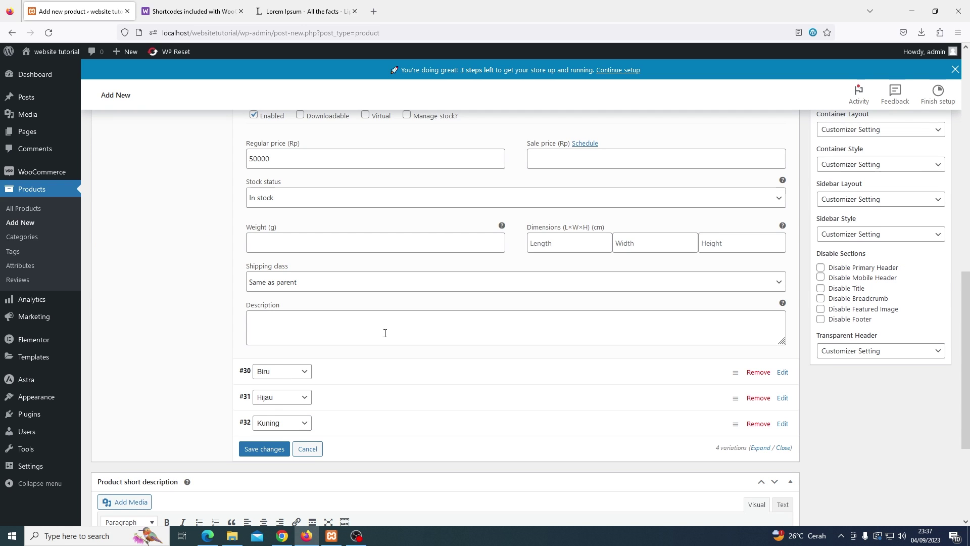
# Paste Lorem Ipsum text from the other tab as the variation's description
pyautogui.click(385, 333)
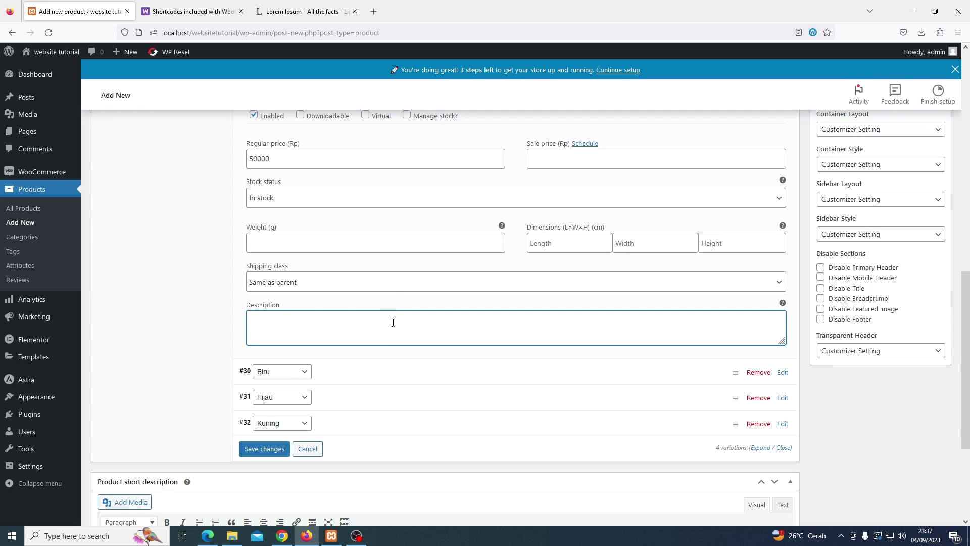
pyautogui.hotkey('ctrl', 'Tab')
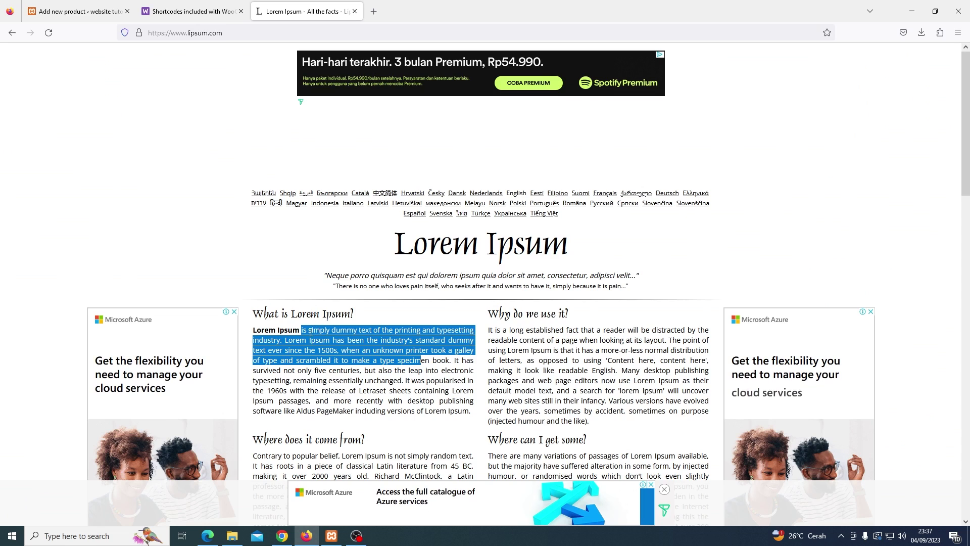
pyautogui.click(310, 331)
pyautogui.hotkey('ctrl', 'Tab')
pyautogui.write('is simply dummy text of the printing and typesetting industry. Lorem Ipsum has been the')
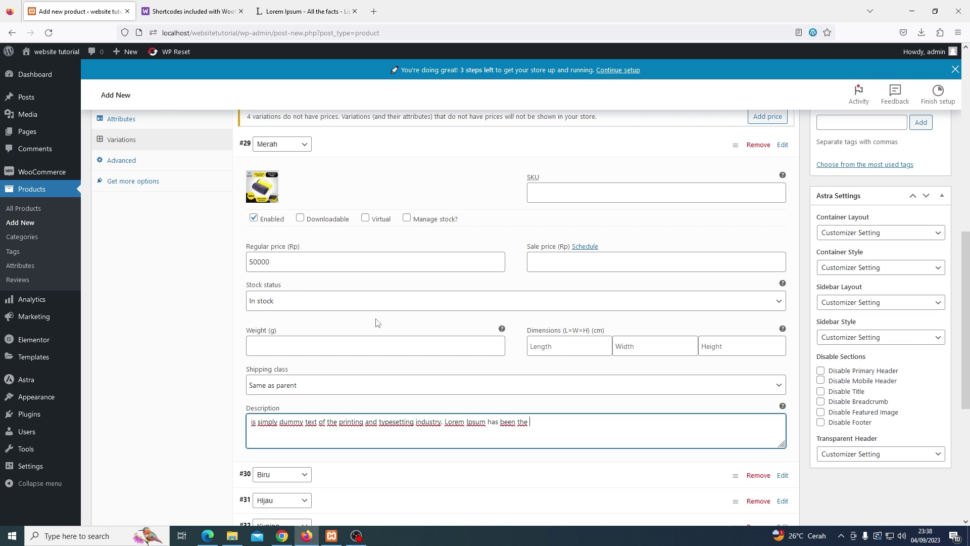
# Save the variation changes, including Kuning's 50000 regular price and dummy-text description
pyautogui.scroll(-7, 364, 308)
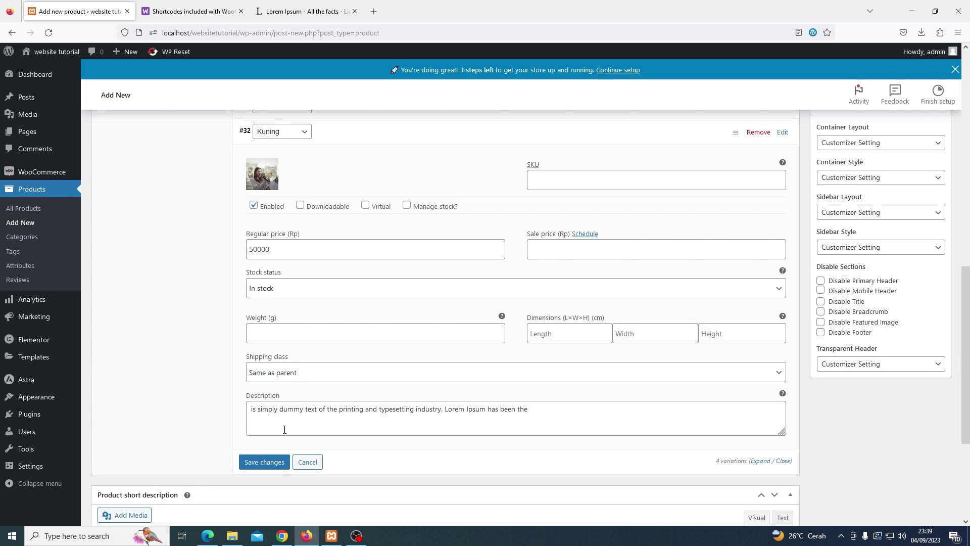
pyautogui.click(265, 462)
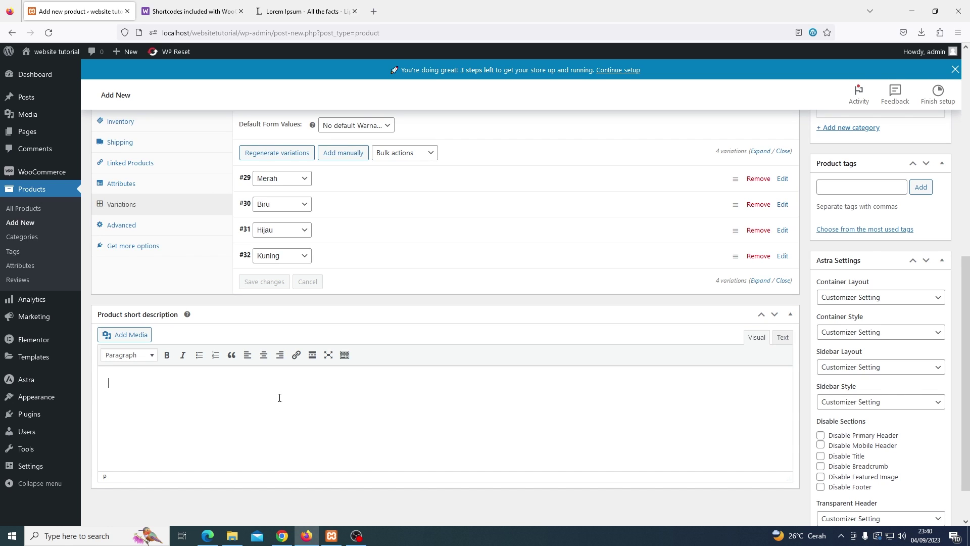
# Paste the Lorem Ipsum line as the product's short description
pyautogui.write('is simply dummy text of the printing and typesetting industry. Lorem Ipsum has been the')
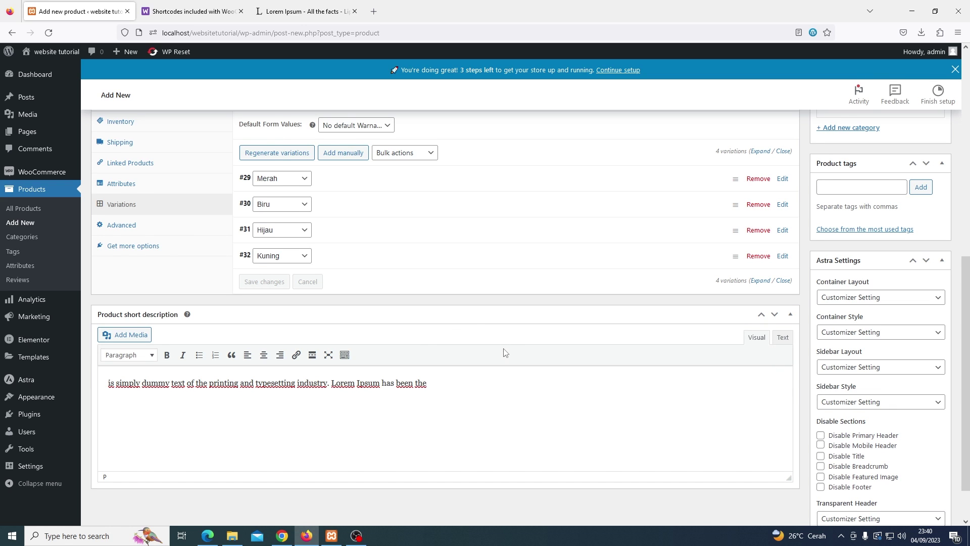
pyautogui.scroll(3, 504, 352)
pyautogui.scroll(3, 537, 357)
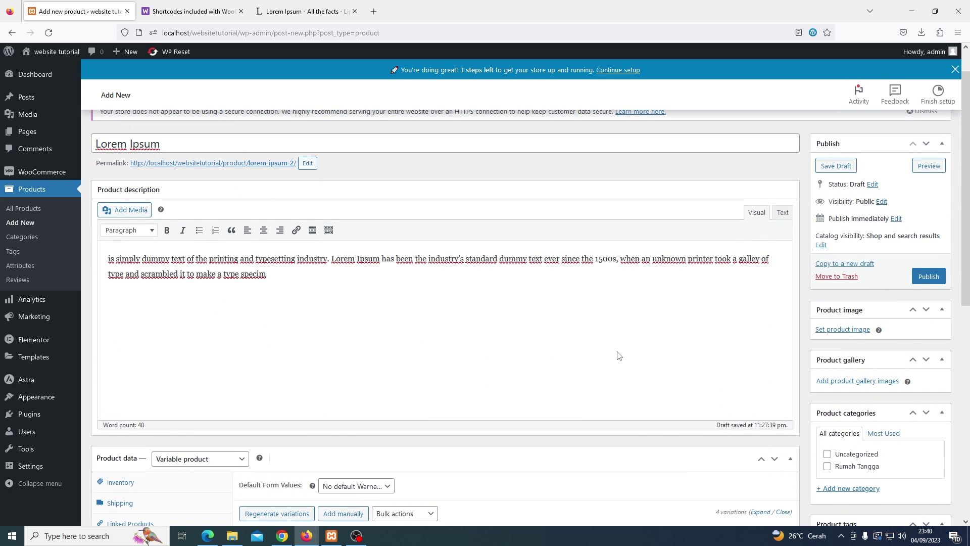
# Choose the earphone picture as the product image
pyautogui.click(828, 335)
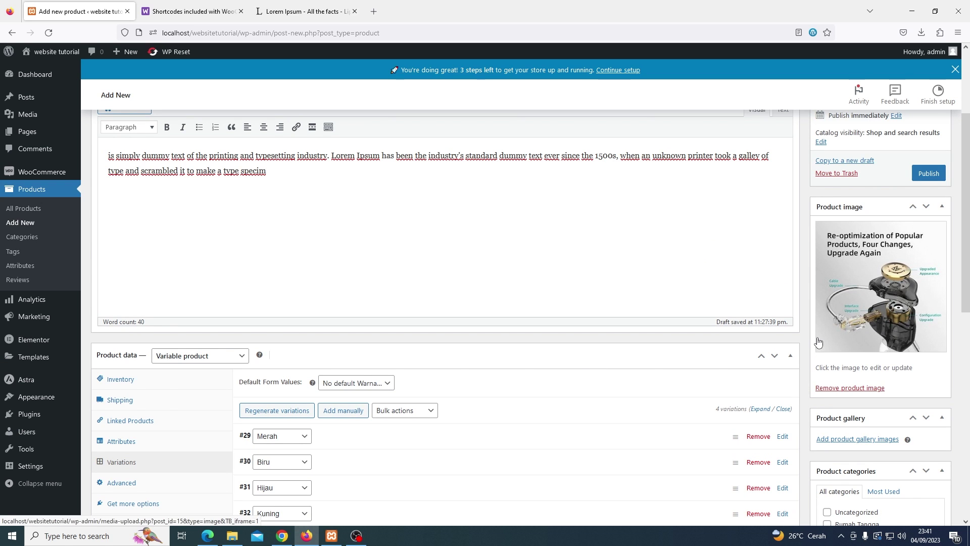
pyautogui.scroll(-1, 819, 342)
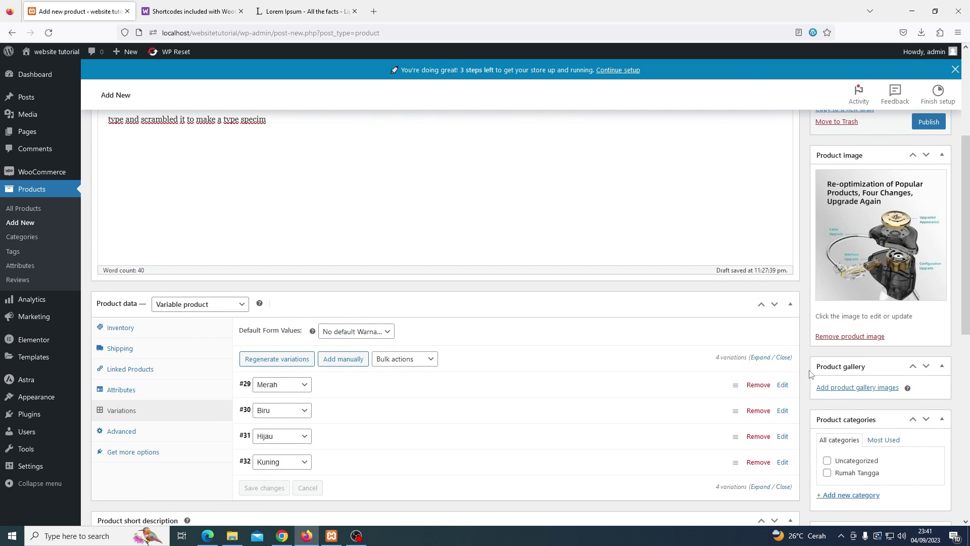
pyautogui.scroll(-2, 810, 374)
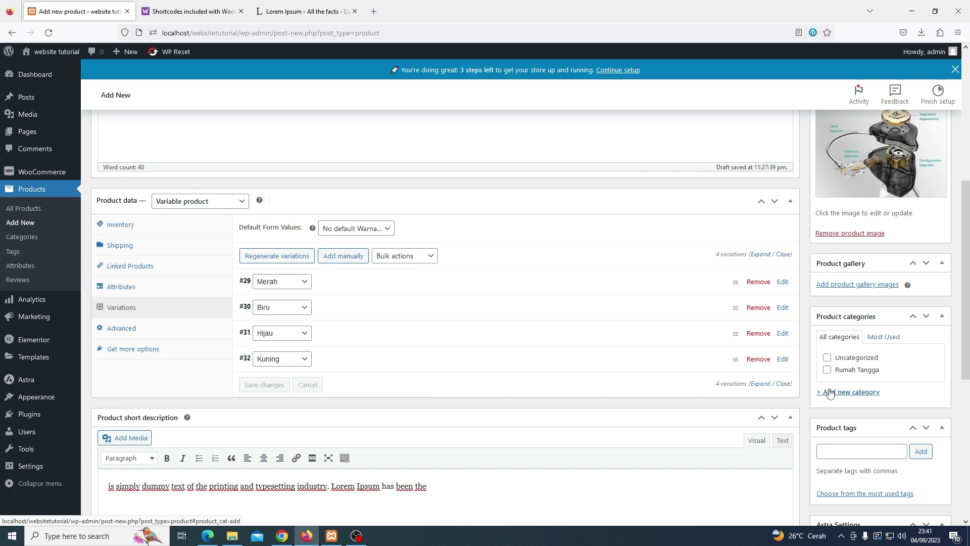
# Create and tick a new Variasi Produk category, then publish the Lorem Ipsum product
pyautogui.click(829, 394)
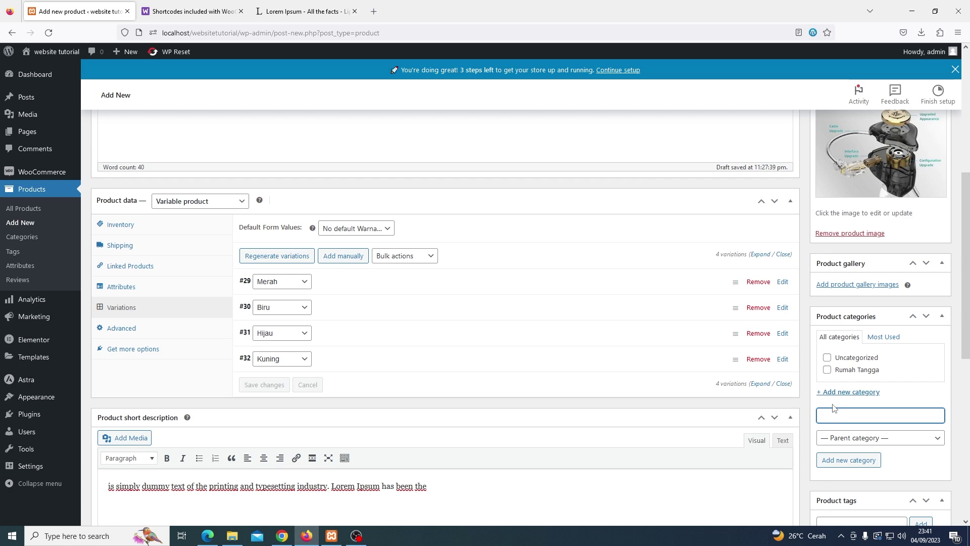
pyautogui.write('Variasi Produk')
pyautogui.click(846, 467)
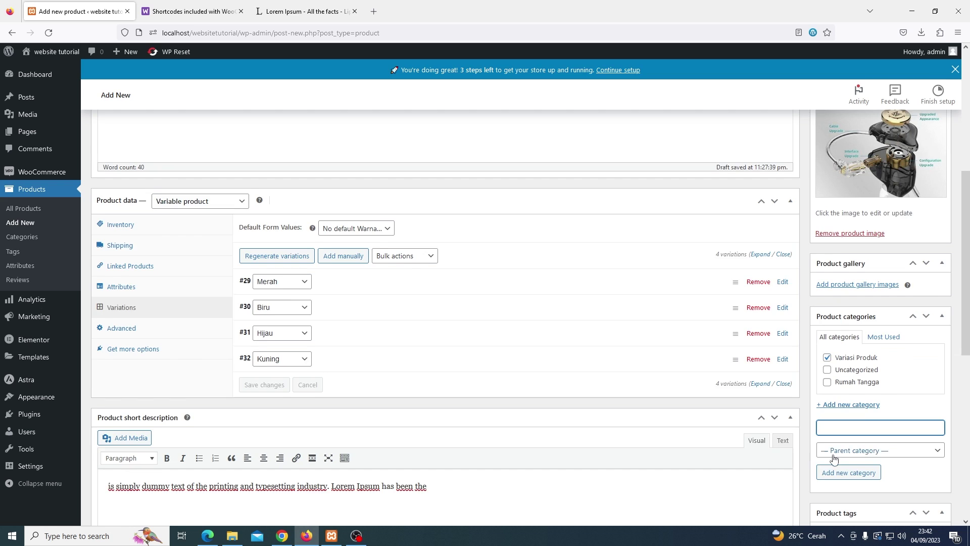
pyautogui.scroll(6, 829, 457)
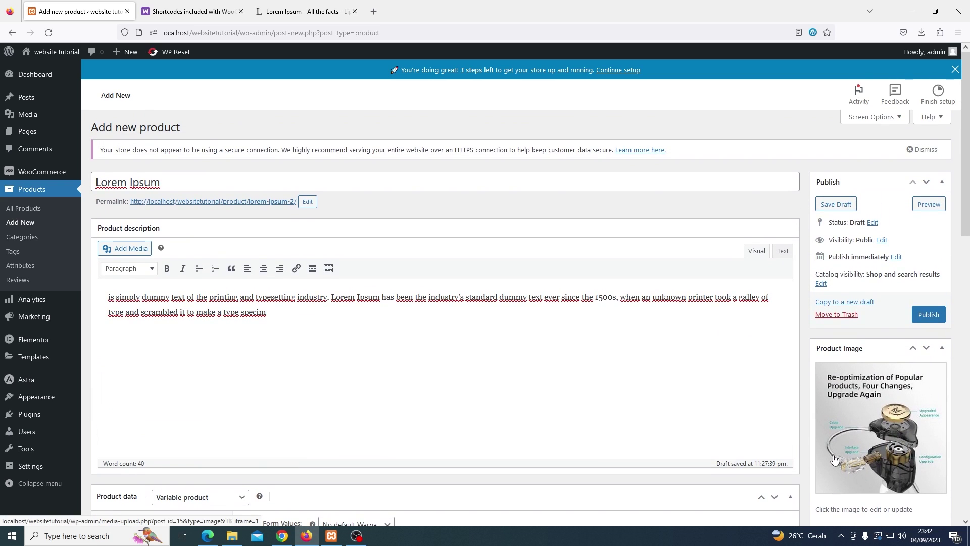
pyautogui.click(928, 315)
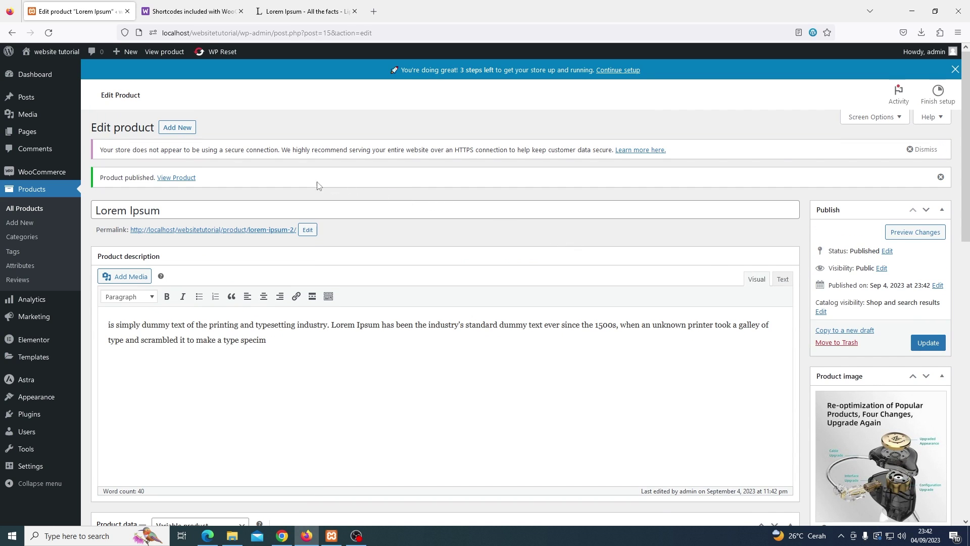
# View the published product page and pick Merah from the Warna options
pyautogui.click(191, 178)
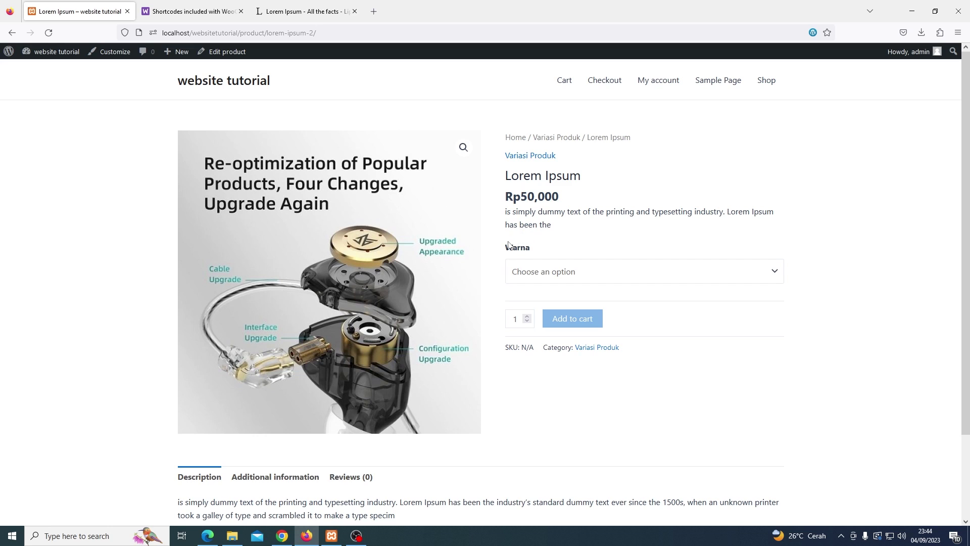
pyautogui.moveTo(506, 247); pyautogui.dragTo(530, 252)
pyautogui.click(548, 252)
pyautogui.click(767, 270)
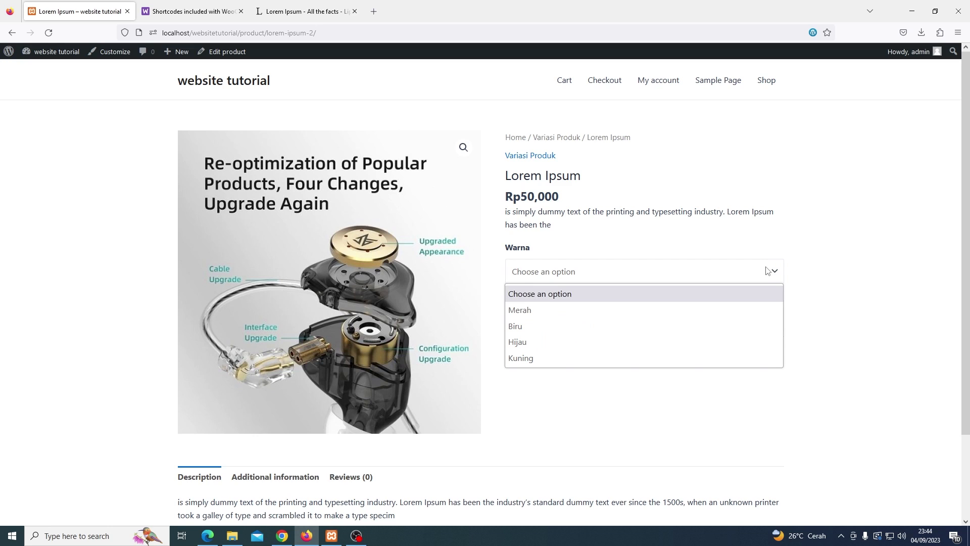
pyautogui.click(737, 306)
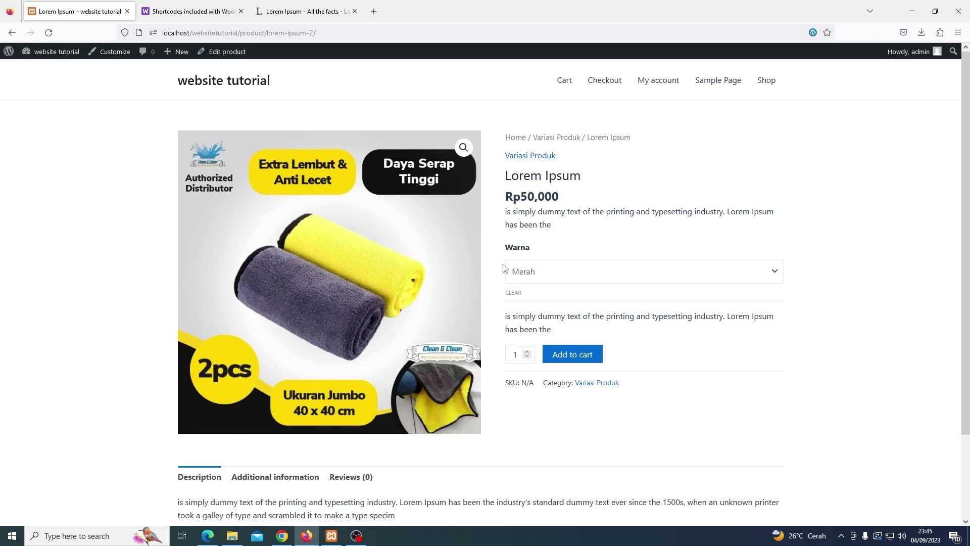
# Preview the Biru, Hijau and finally Kuning Warna variants
pyautogui.click(527, 272)
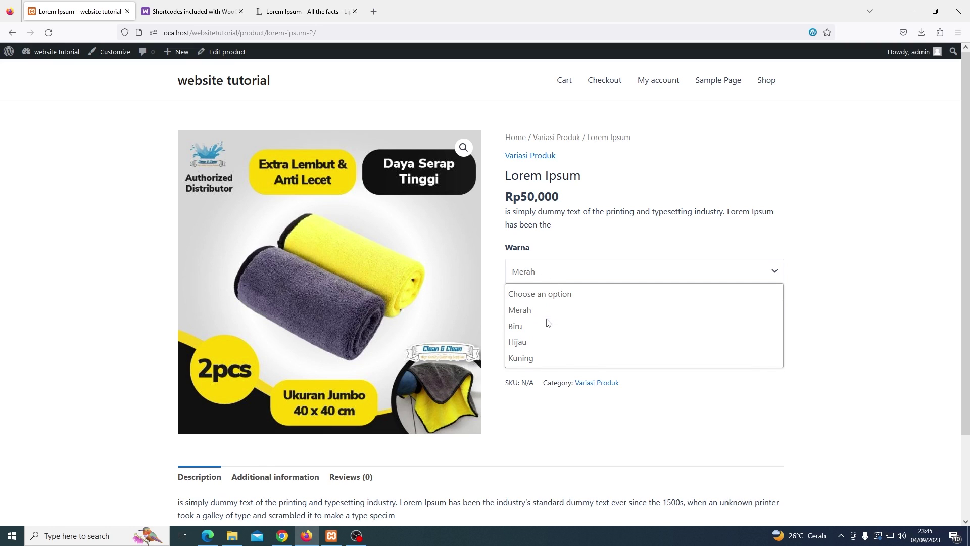
pyautogui.click(548, 325)
pyautogui.click(552, 279)
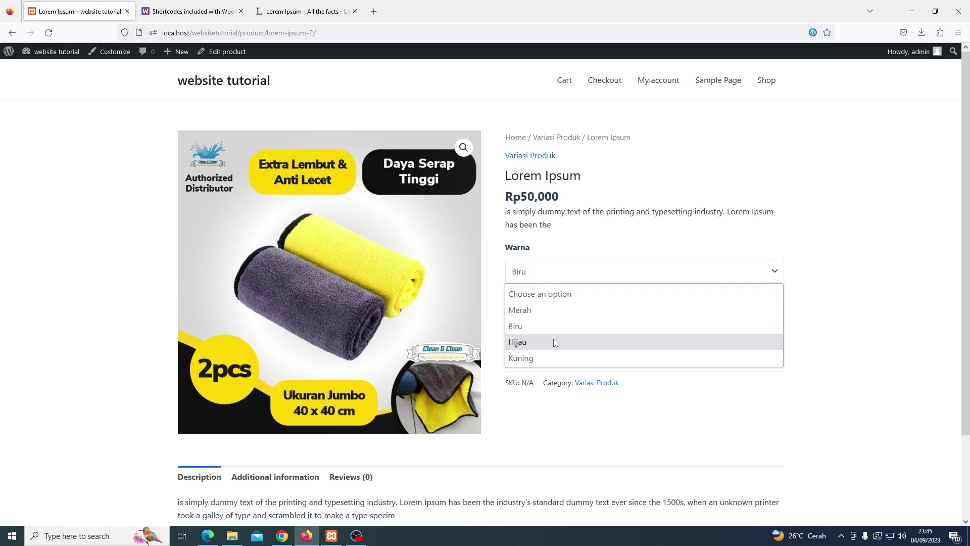
pyautogui.click(553, 340)
pyautogui.click(559, 280)
pyautogui.click(555, 357)
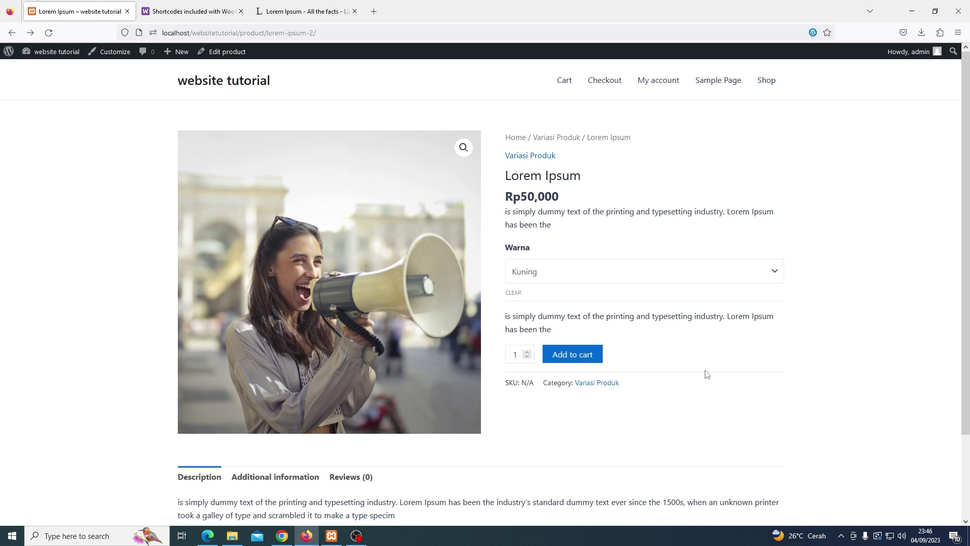
# Return to the admin Dashboard and open Products > All Products, listing 20 items
pyautogui.click(53, 57)
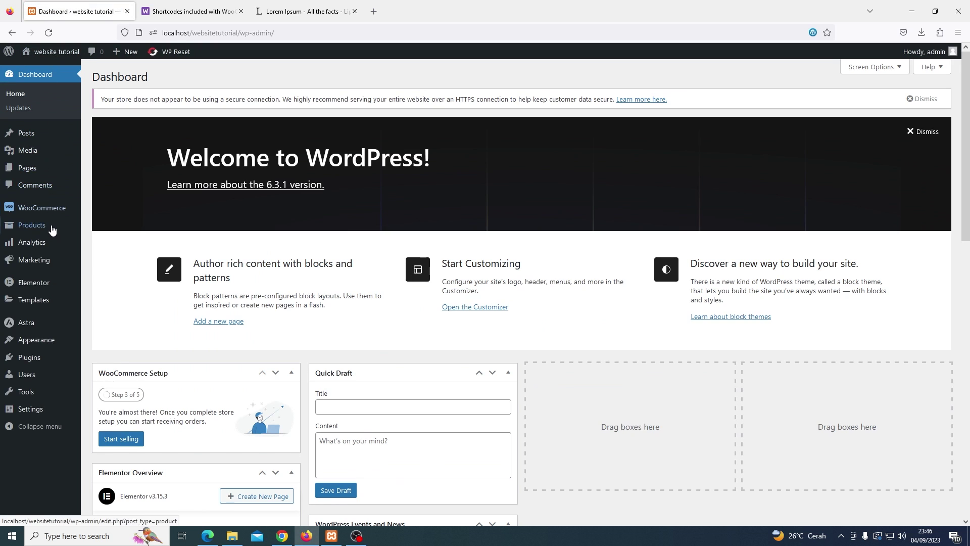
pyautogui.moveTo(53, 232)
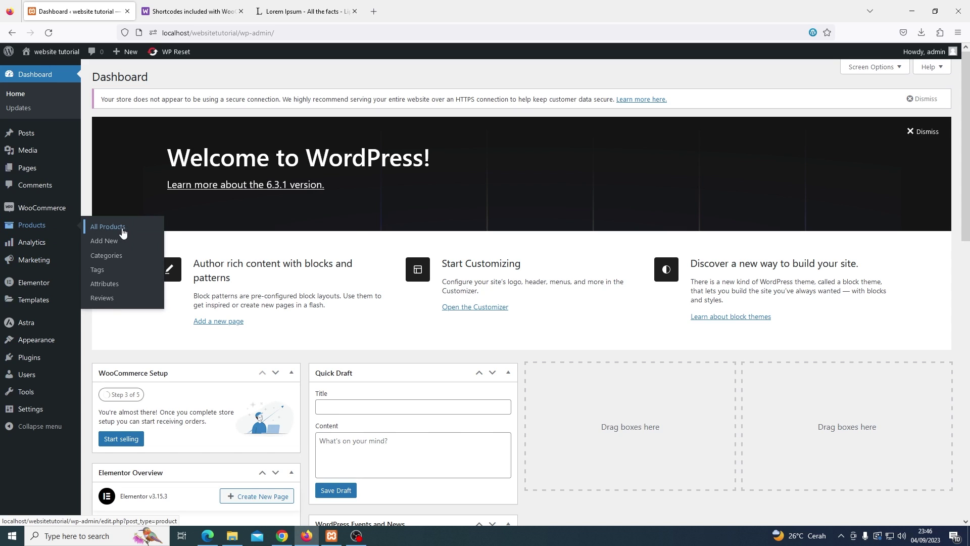
pyautogui.click(123, 232)
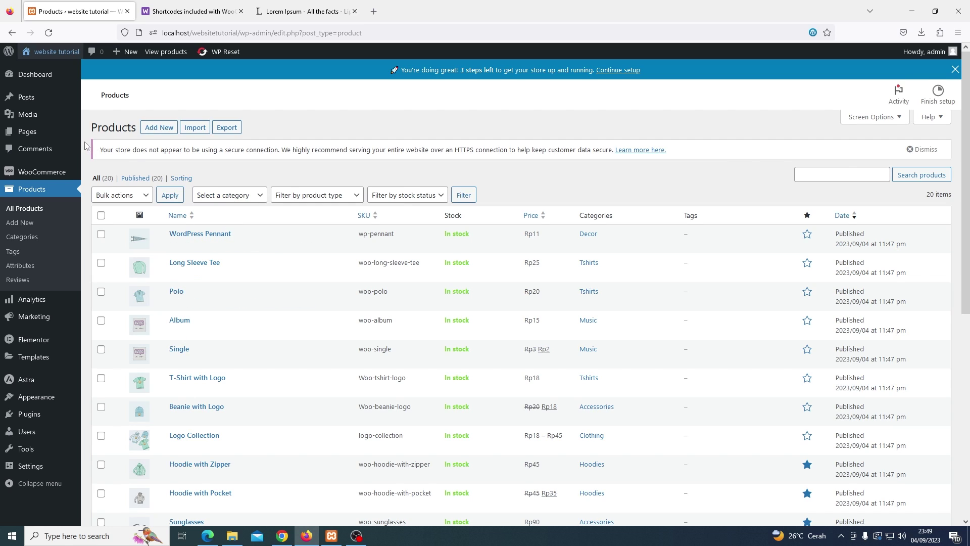
pyautogui.moveTo(52, 136)
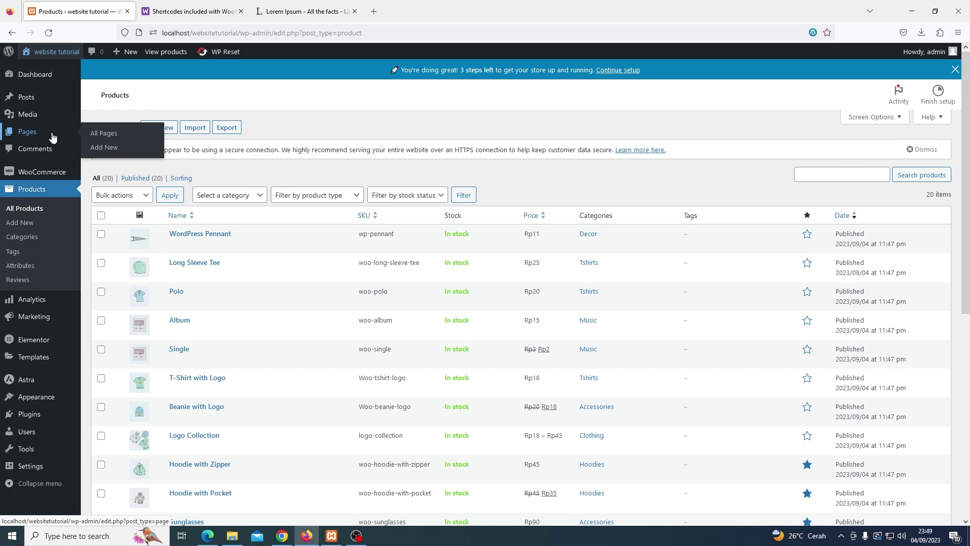
# Add a new page titled 'Homepage' and publish it with an empty body
pyautogui.click(112, 148)
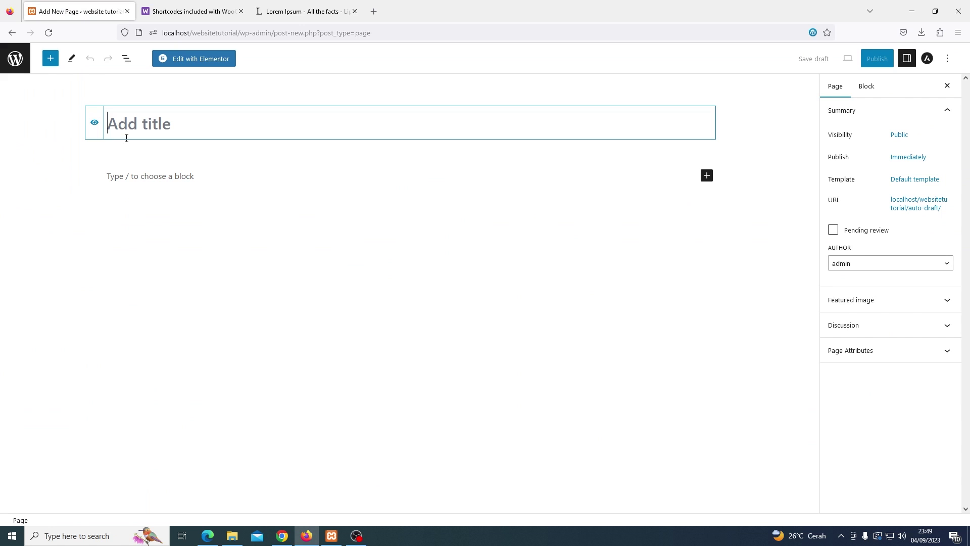
pyautogui.write('Homepage')
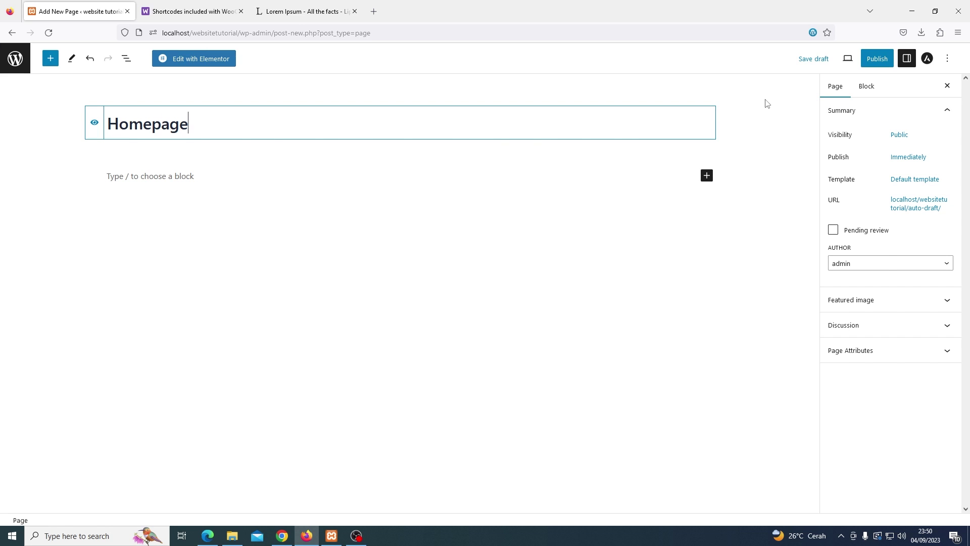
pyautogui.click(877, 60)
pyautogui.click(875, 61)
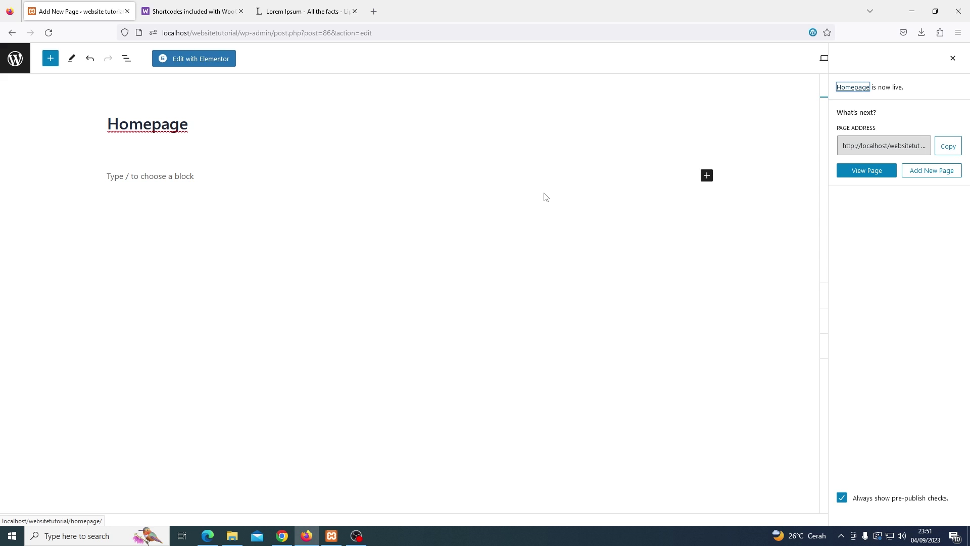
# Open the Homepage in Elementor and close the What's New popup
pyautogui.click(226, 61)
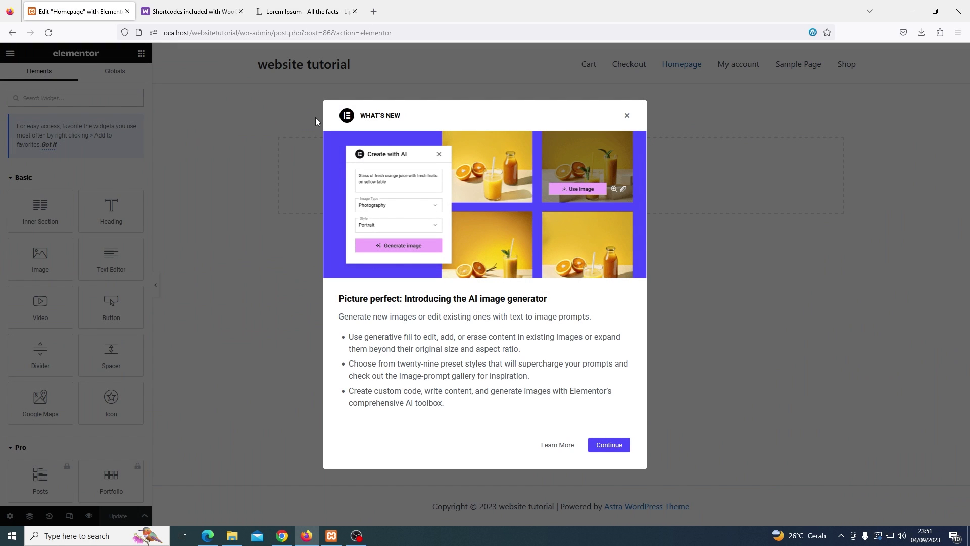
pyautogui.click(627, 115)
pyautogui.click(628, 134)
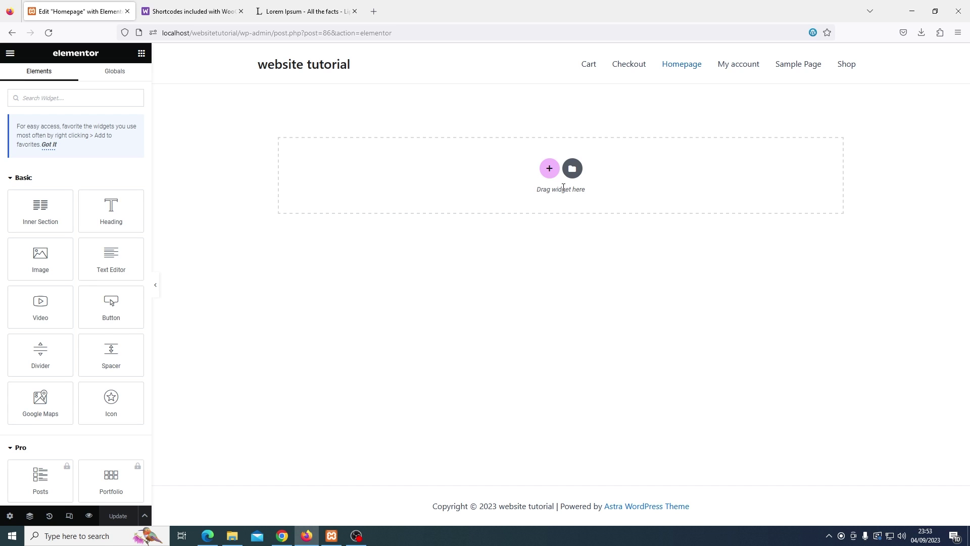
# Add a two-column section with an Image widget in the right column
pyautogui.click(553, 174)
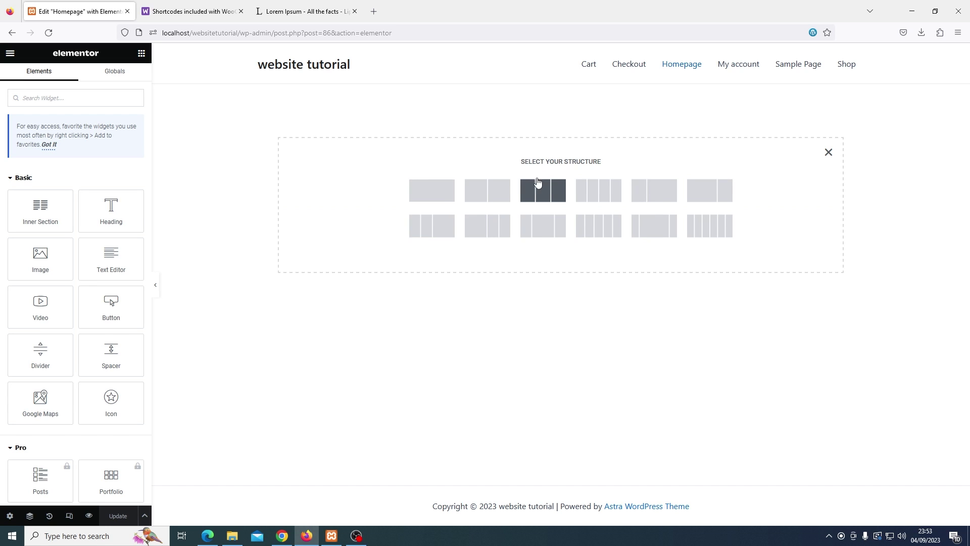
pyautogui.click(502, 189)
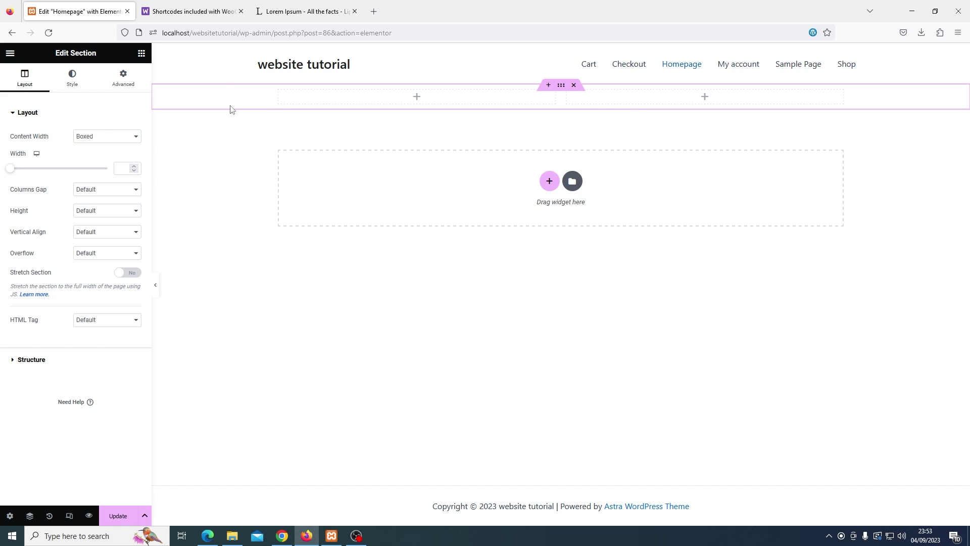
pyautogui.click(141, 53)
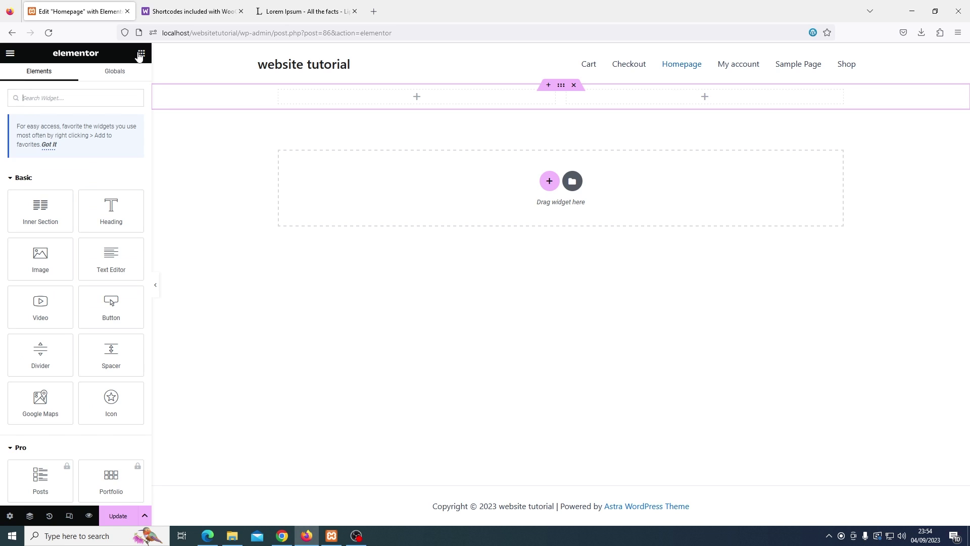
pyautogui.moveTo(48, 263); pyautogui.dragTo(717, 96)
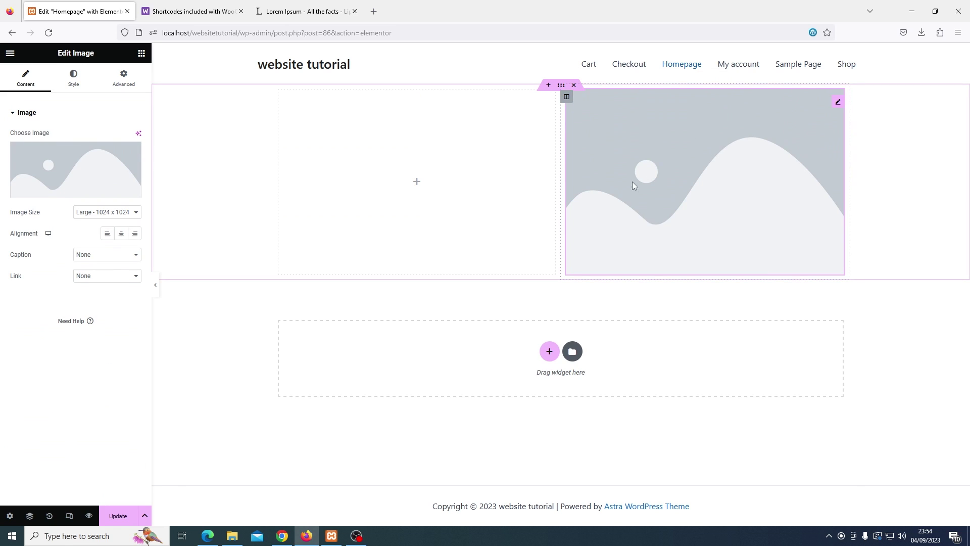
# Fill the left column with Heading, Text Editor and Click here Button widgets
pyautogui.click(142, 54)
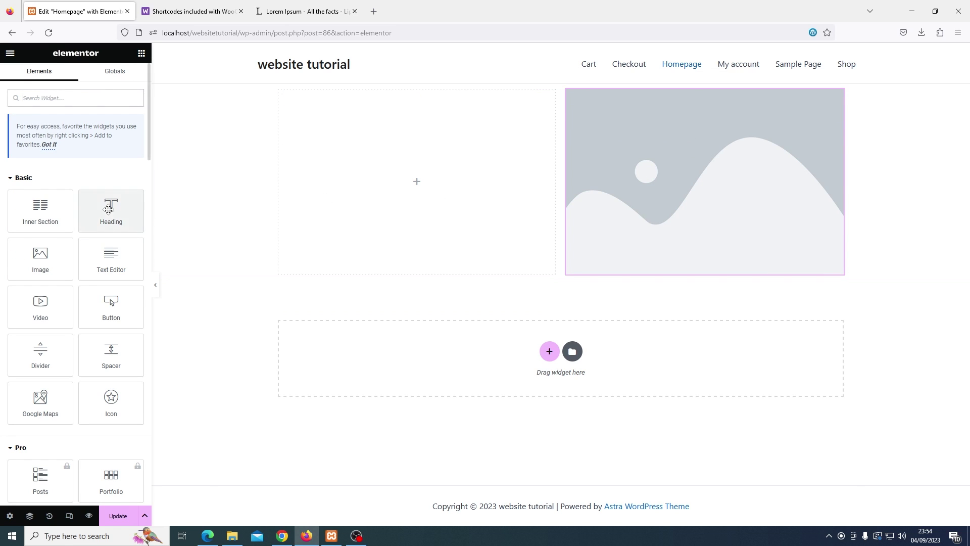
pyautogui.moveTo(111, 209); pyautogui.dragTo(368, 195)
pyautogui.click(142, 53)
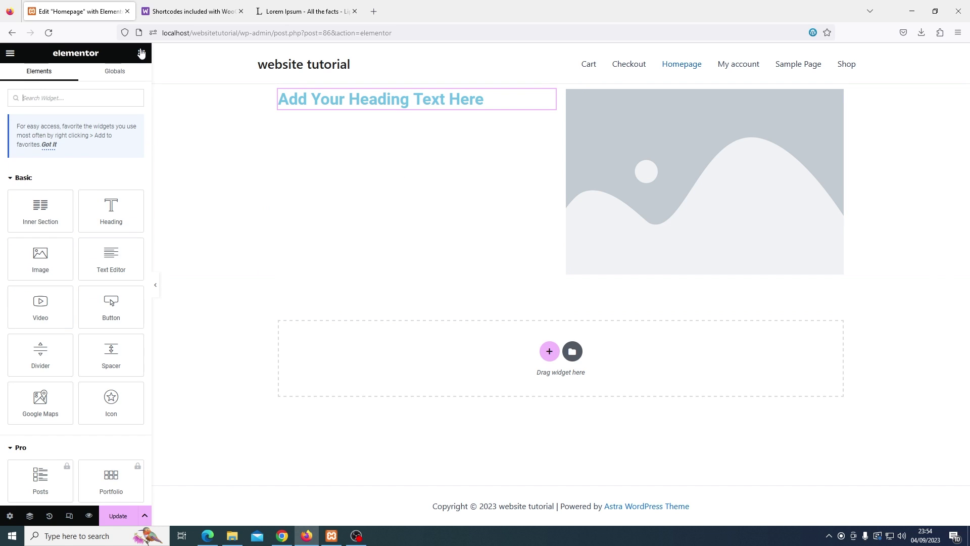
pyautogui.moveTo(109, 251); pyautogui.dragTo(298, 112)
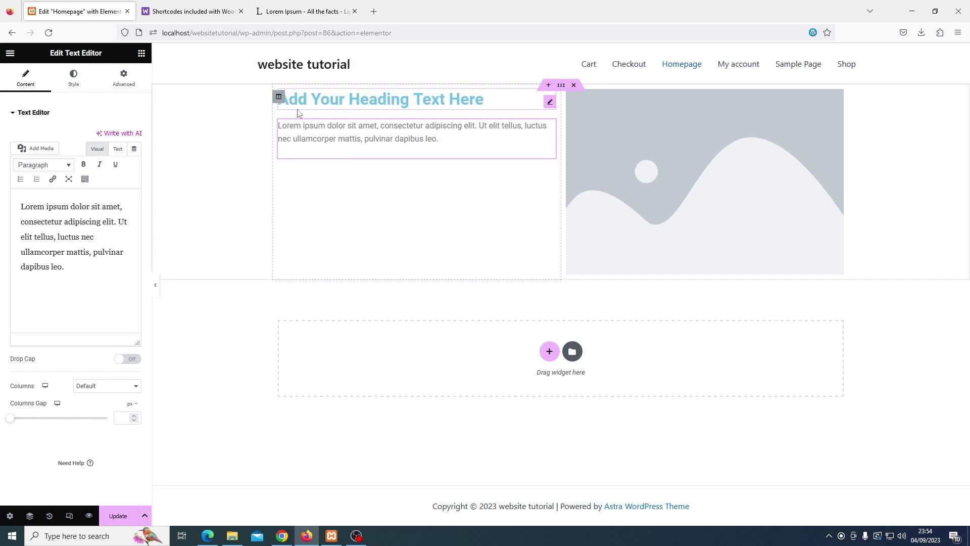
pyautogui.click(141, 53)
pyautogui.moveTo(111, 298); pyautogui.dragTo(325, 163)
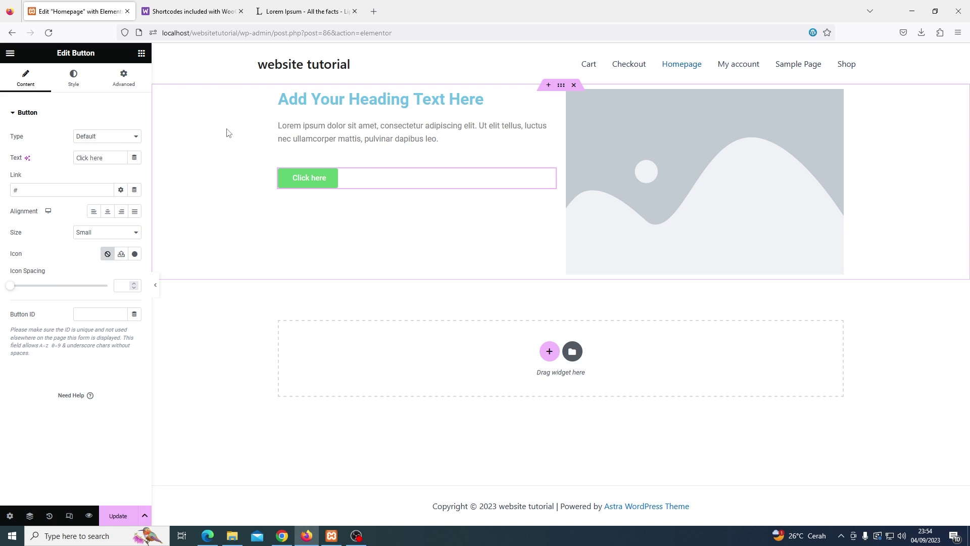
# Give the hero section a classic background image by uploading and inserting the bg 1080p file
pyautogui.click(561, 87)
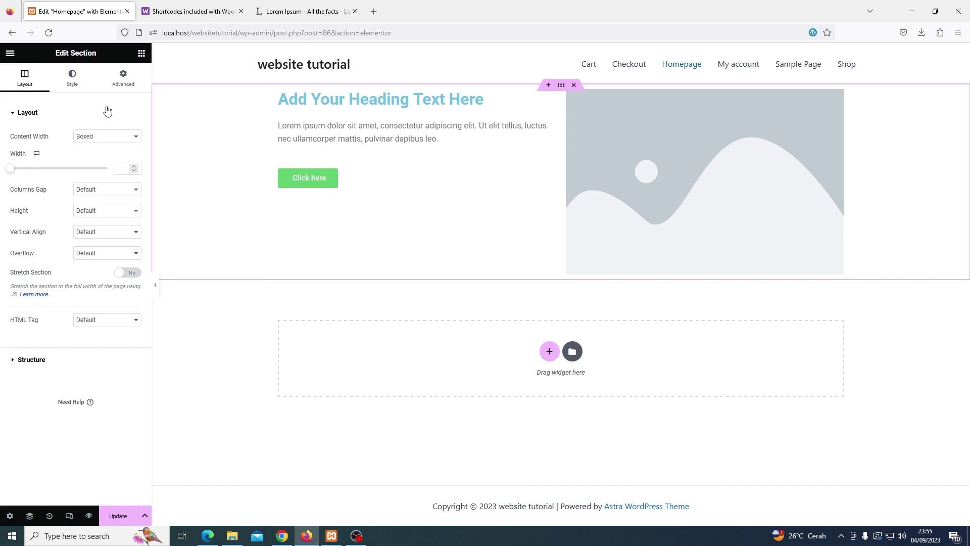
pyautogui.click(75, 85)
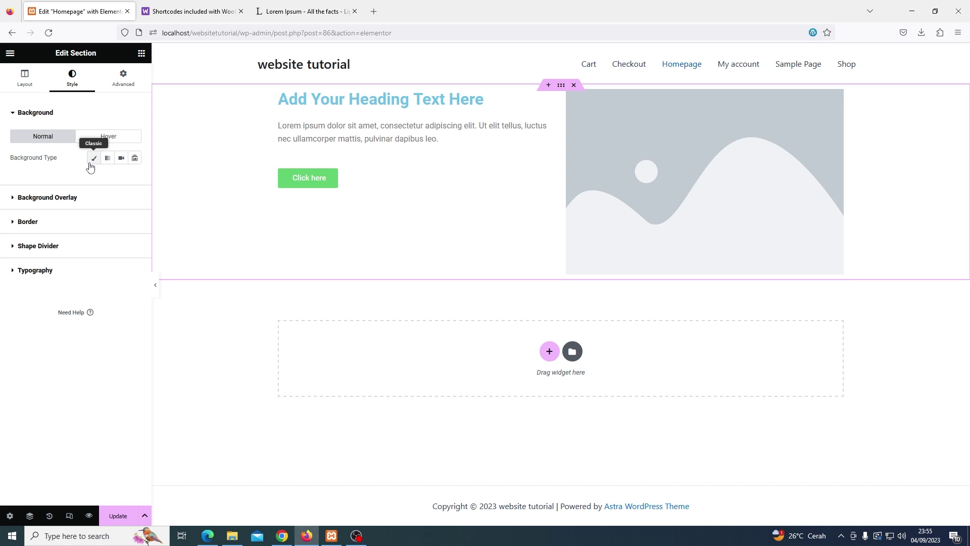
pyautogui.click(92, 159)
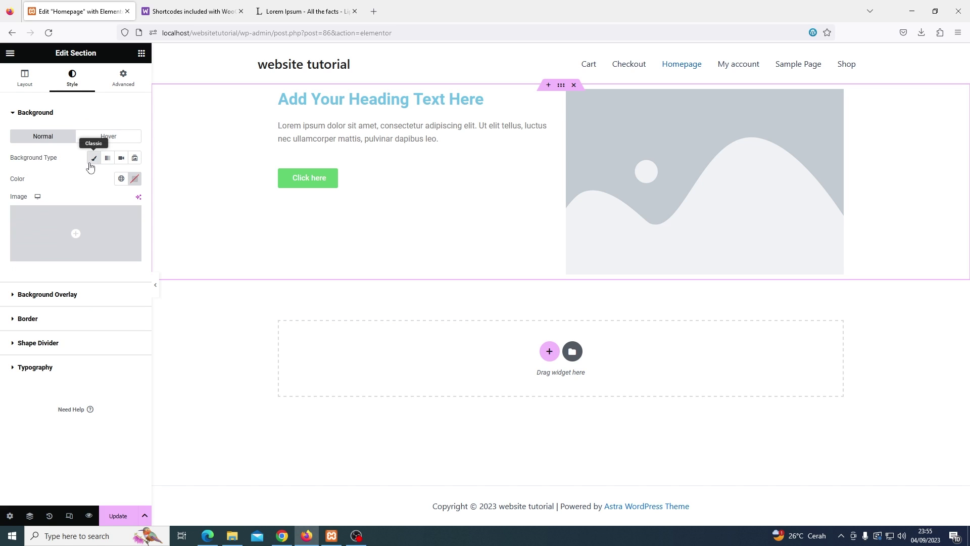
pyautogui.click(87, 224)
pyautogui.click(147, 94)
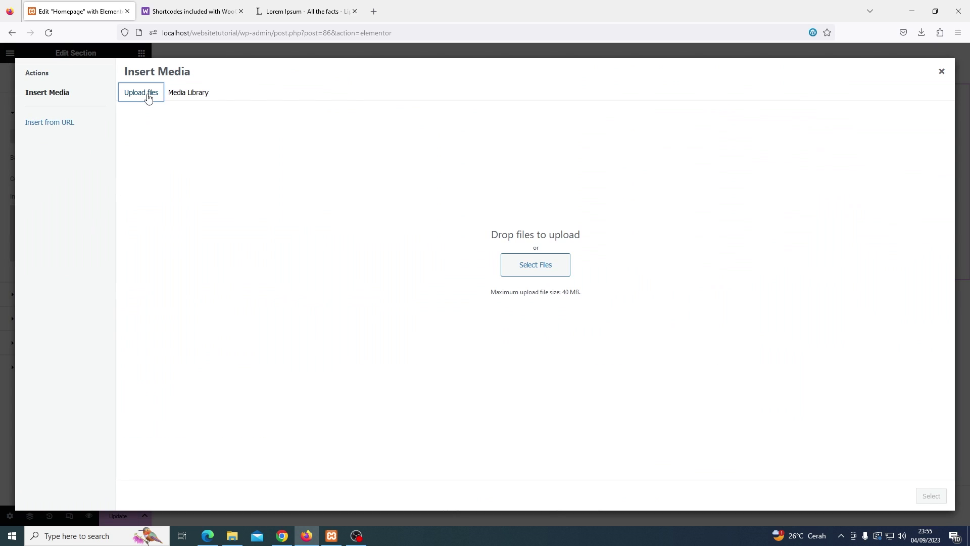
pyautogui.click(534, 265)
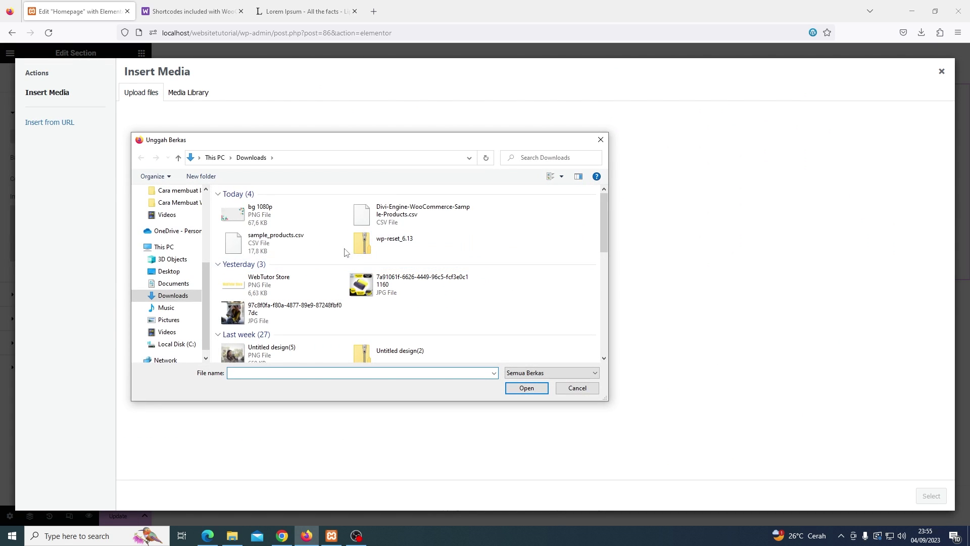
pyautogui.click(286, 219)
pyautogui.doubleClick(286, 219)
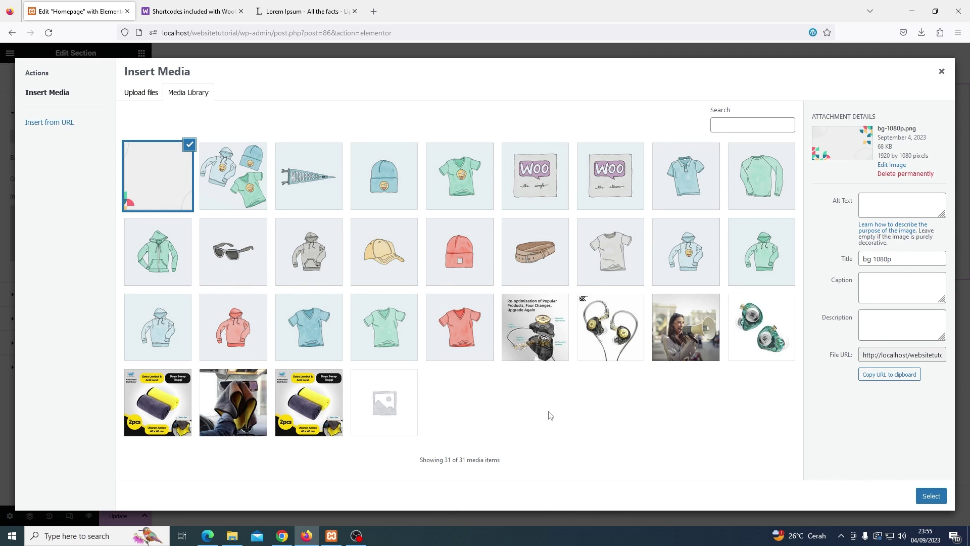
pyautogui.click(928, 497)
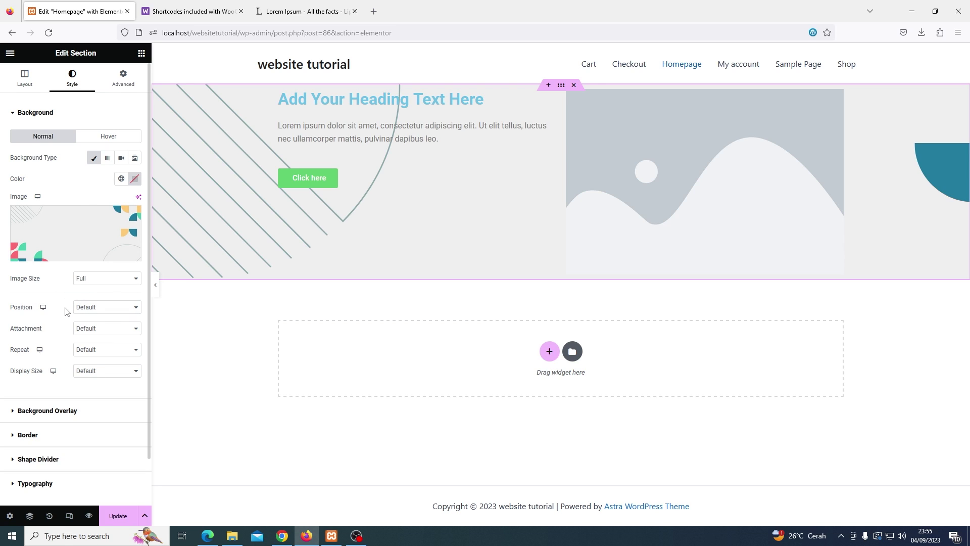
# Anchor the background at Center Left, set Repeat to No-repeat and Display Size to Cover
pyautogui.click(82, 308)
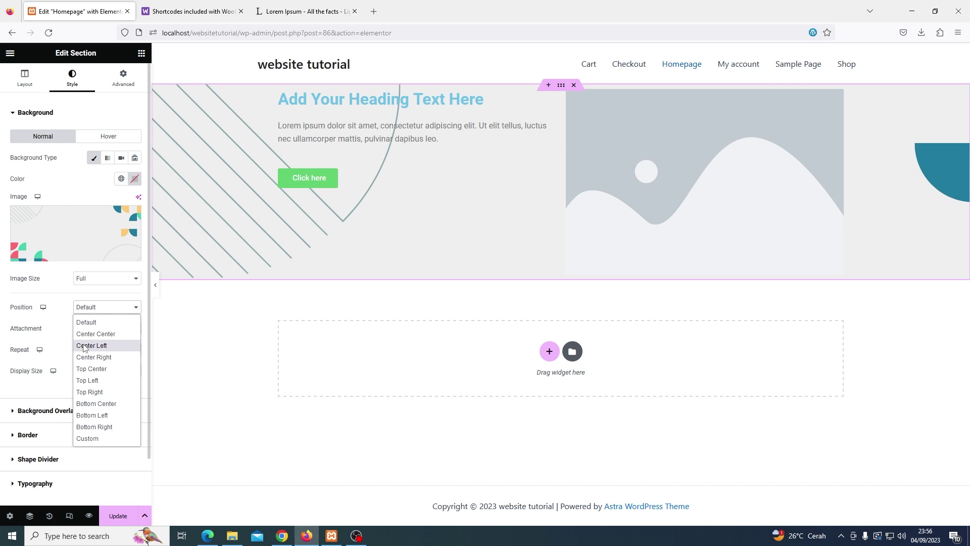
pyautogui.click(83, 346)
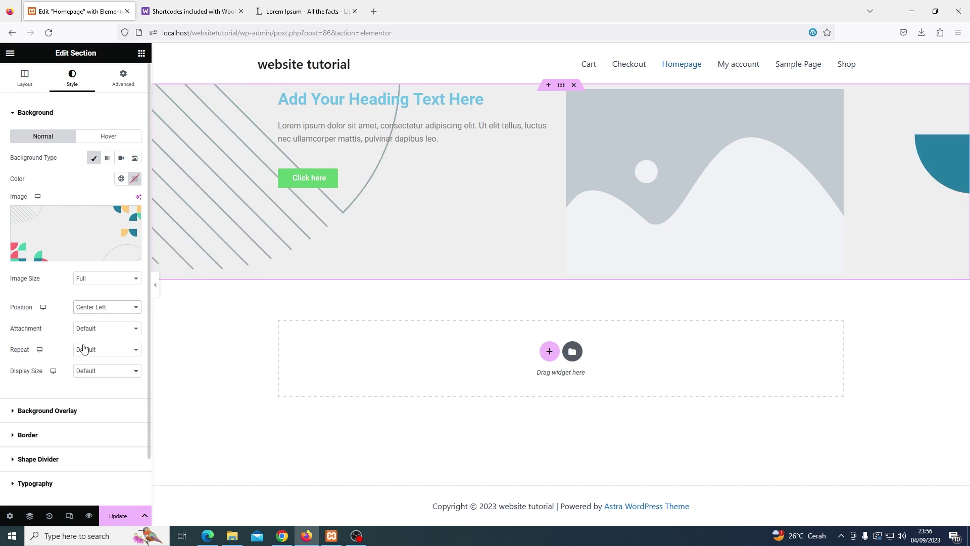
pyautogui.click(91, 310)
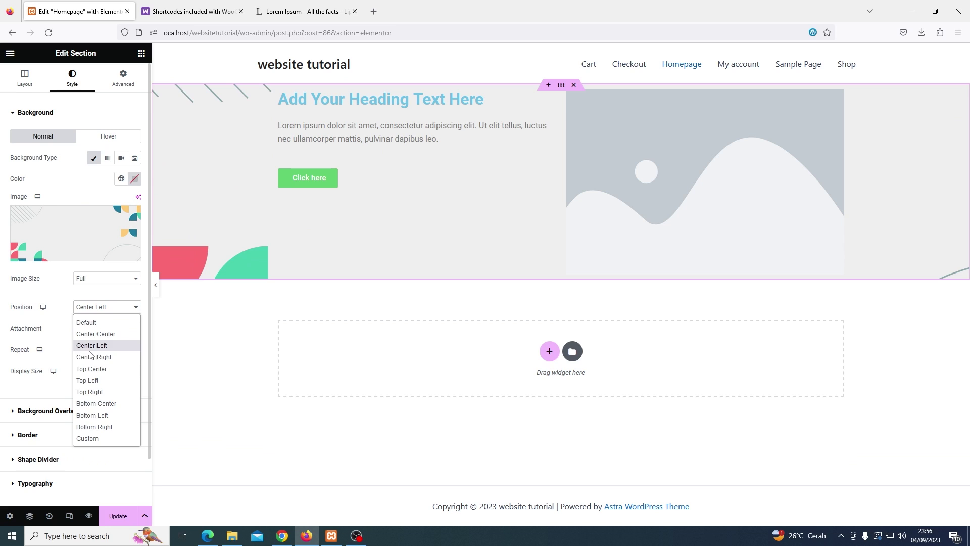
pyautogui.click(94, 357)
pyautogui.click(107, 309)
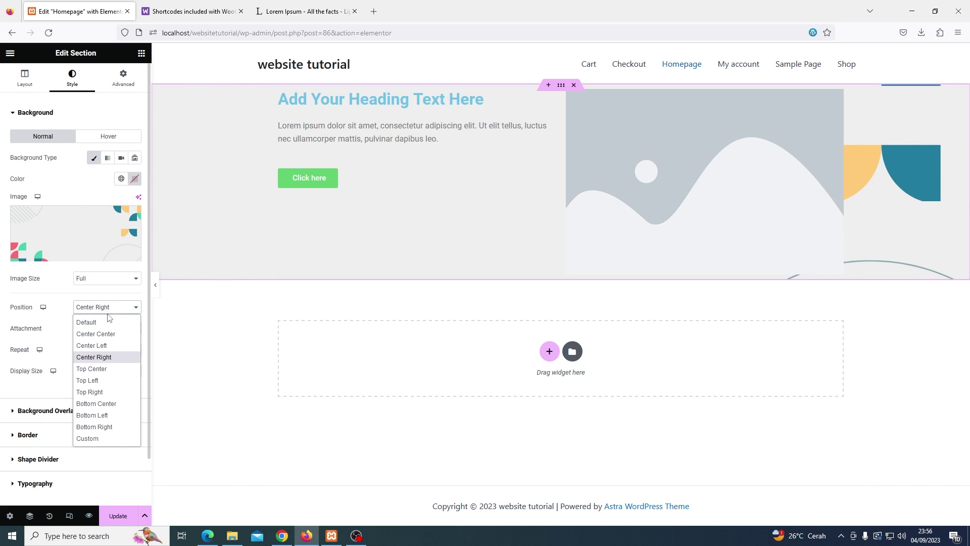
pyautogui.click(104, 346)
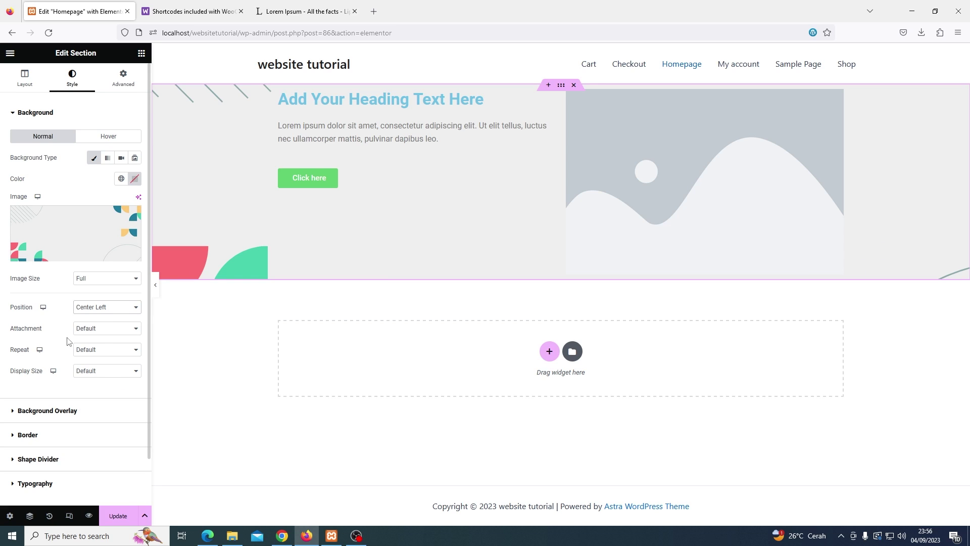
pyautogui.click(92, 349)
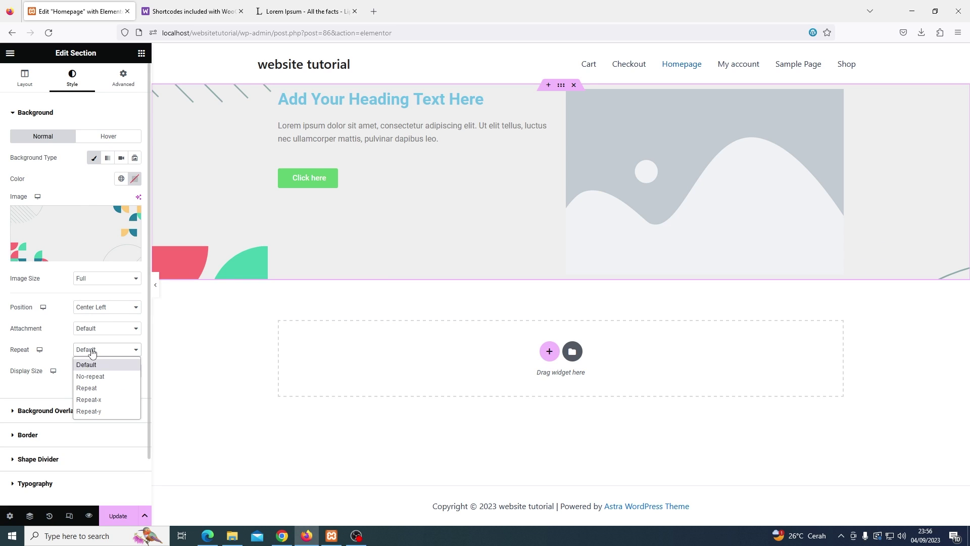
pyautogui.click(92, 377)
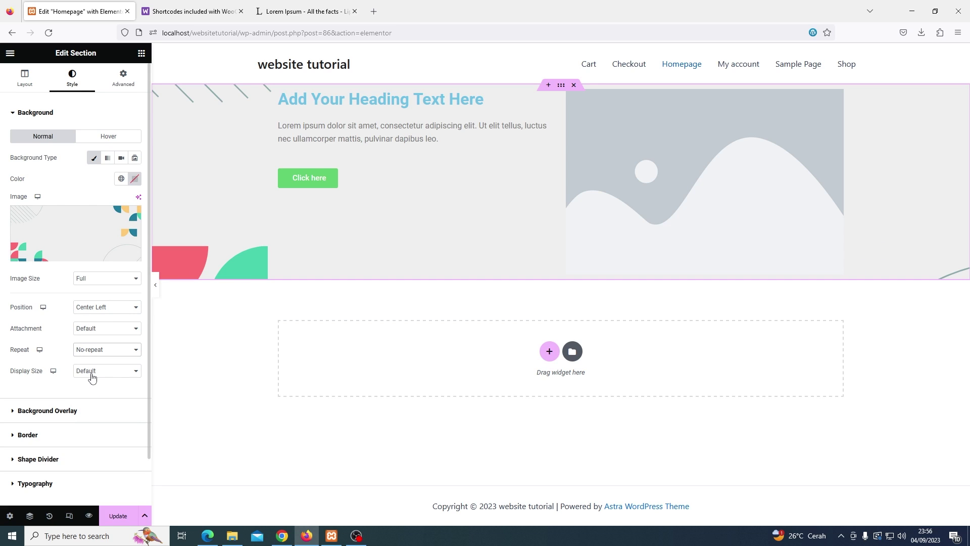
pyautogui.click(92, 374)
pyautogui.click(86, 409)
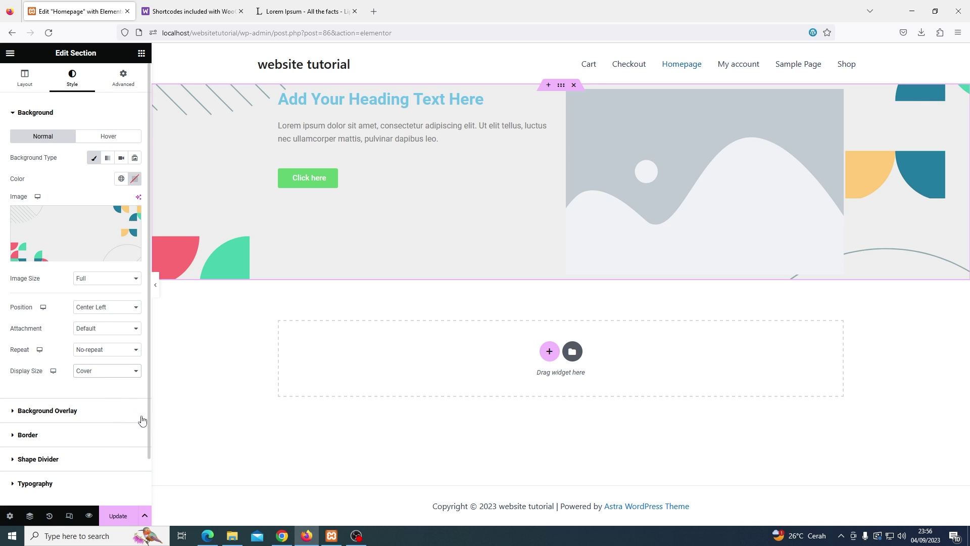
# Save the page, then swap the hero placeholder for the hoodie, beanie and T-shirt illustration
pyautogui.click(120, 514)
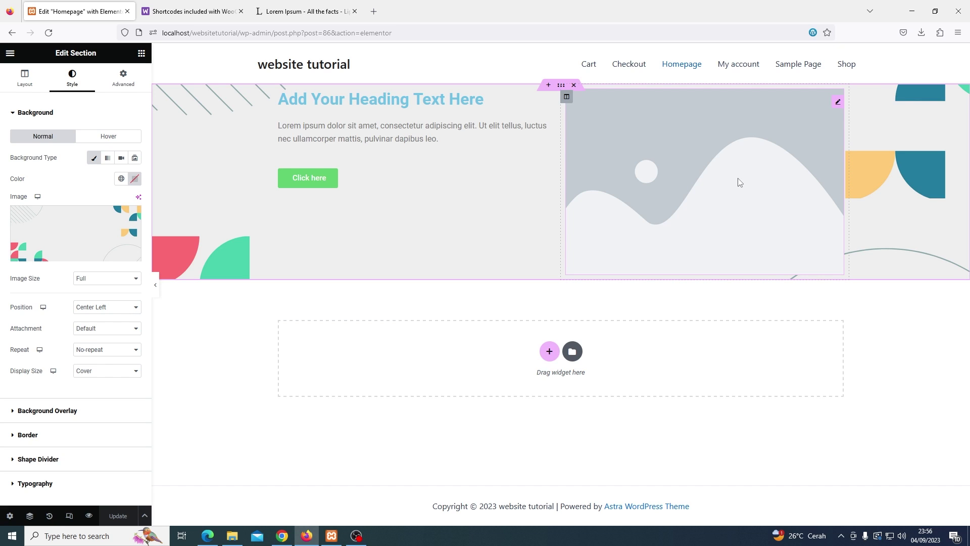
pyautogui.click(837, 105)
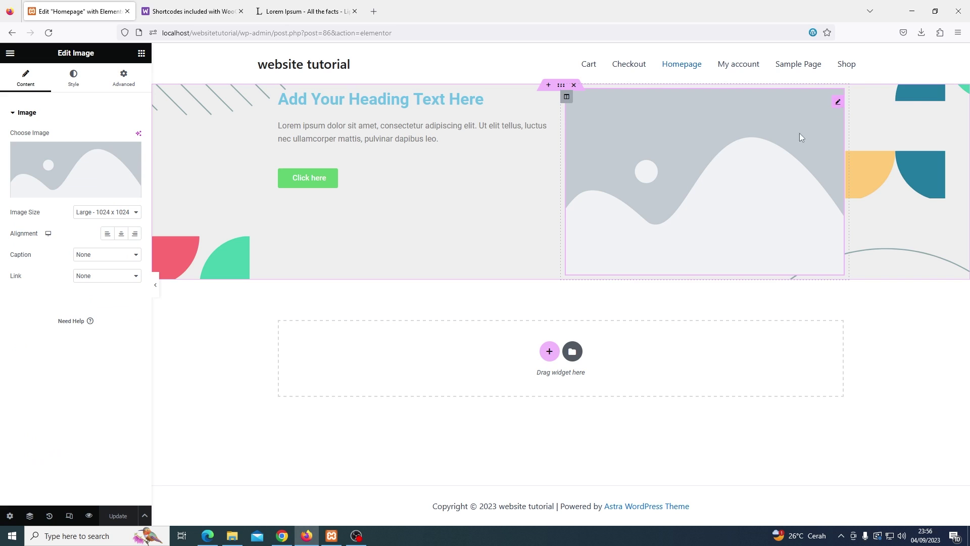
pyautogui.click(58, 170)
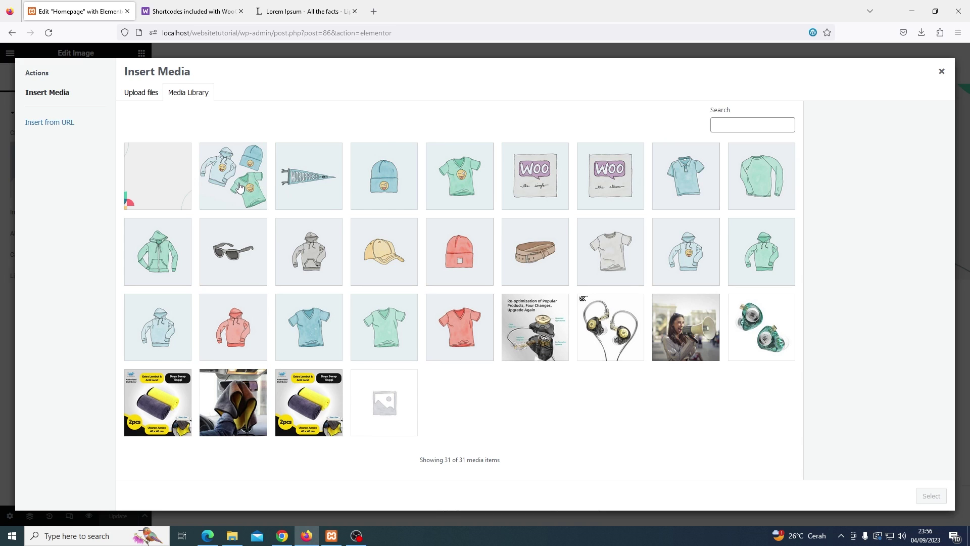
pyautogui.click(240, 188)
pyautogui.click(932, 496)
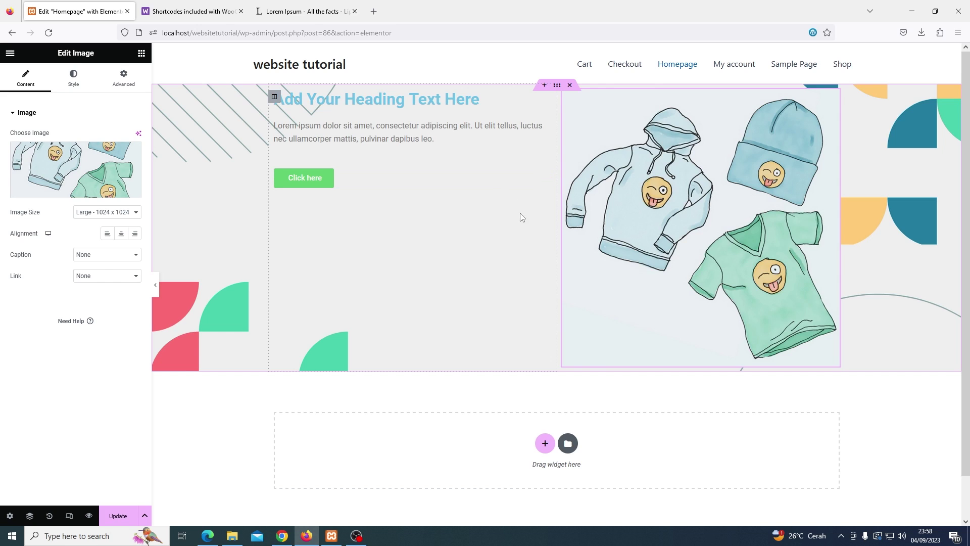
# Replace the hero heading text with 'Welcome To Website Tutorial Store'
pyautogui.click(524, 100)
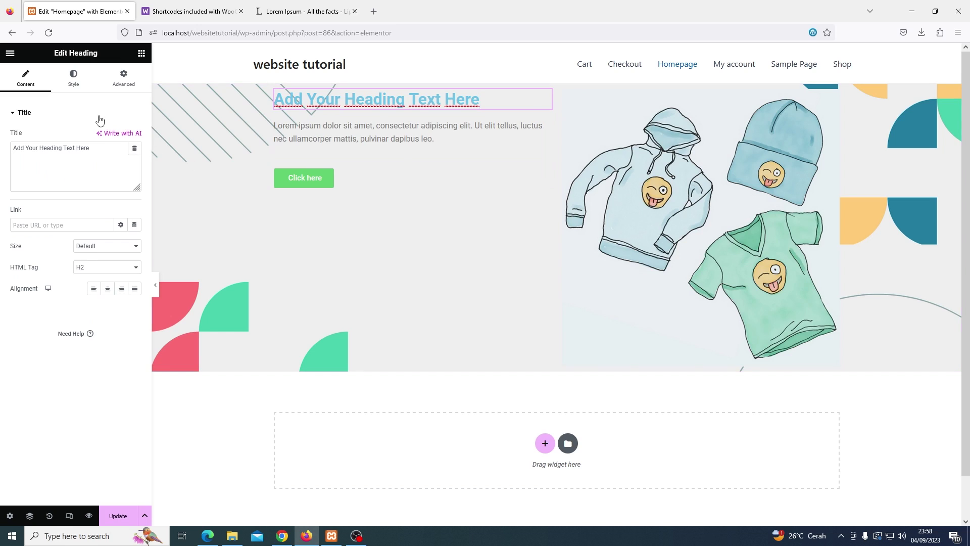
pyautogui.tripleClick(87, 149)
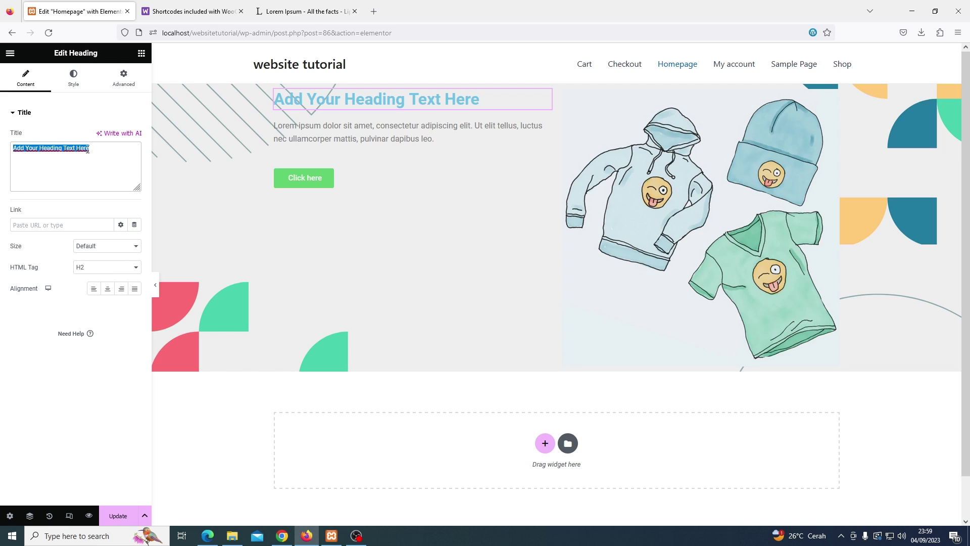
pyautogui.write('Welcome To Website Tutorial Store')
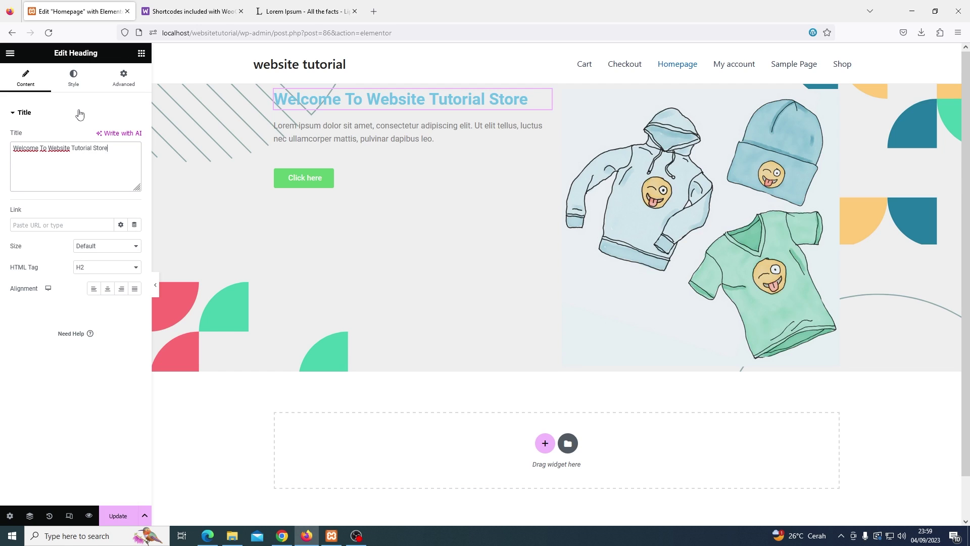
# Style the heading with black text colour and a 57 px typography size
pyautogui.click(74, 81)
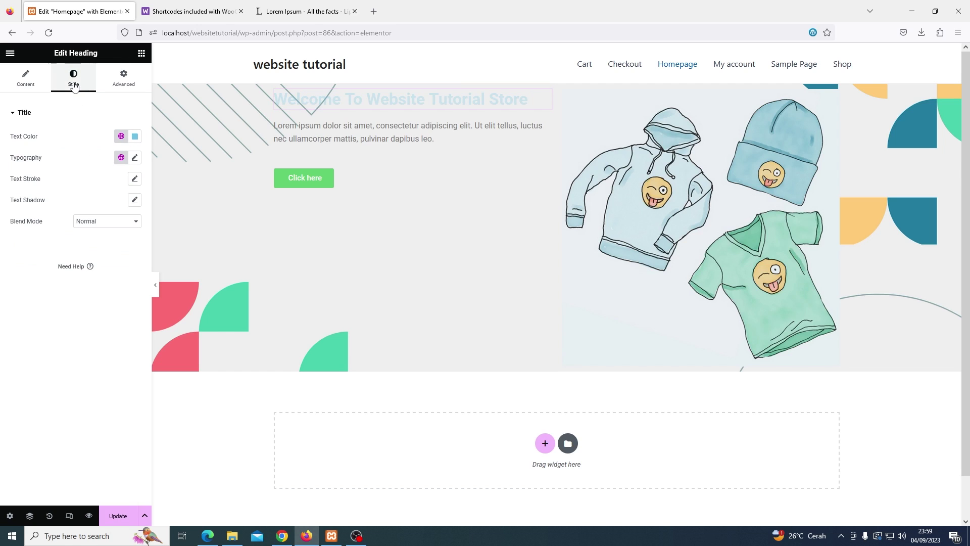
pyautogui.click(135, 137)
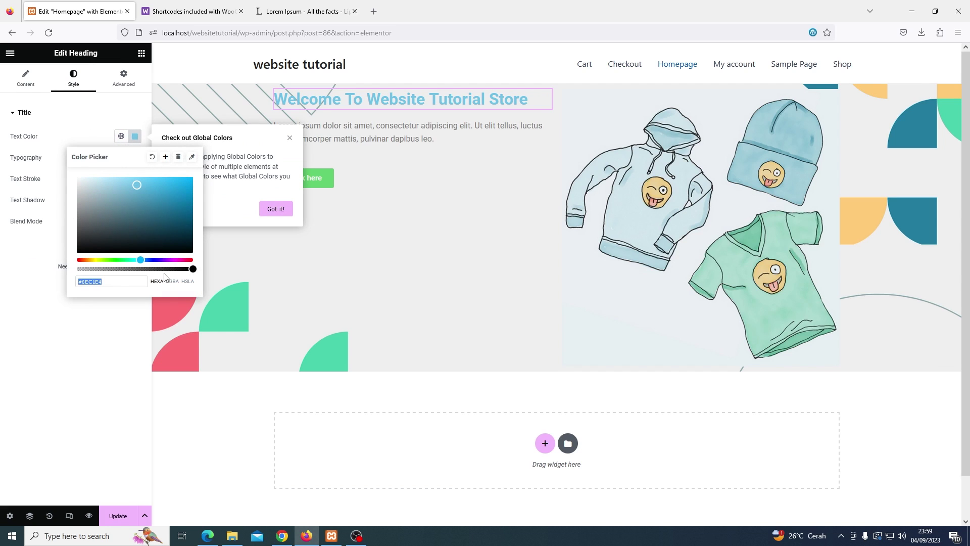
pyautogui.moveTo(140, 223); pyautogui.dragTo(76, 256)
pyautogui.click(104, 207)
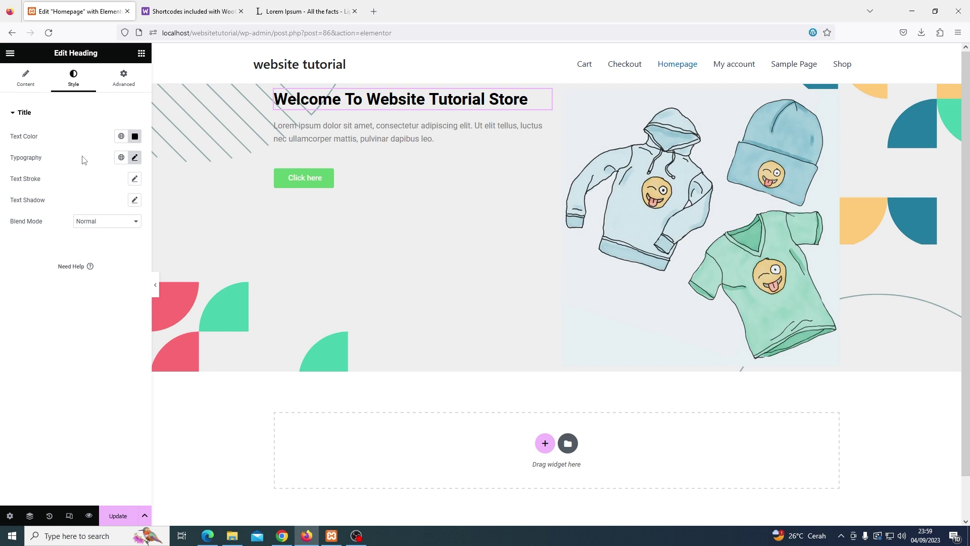
pyautogui.click(135, 158)
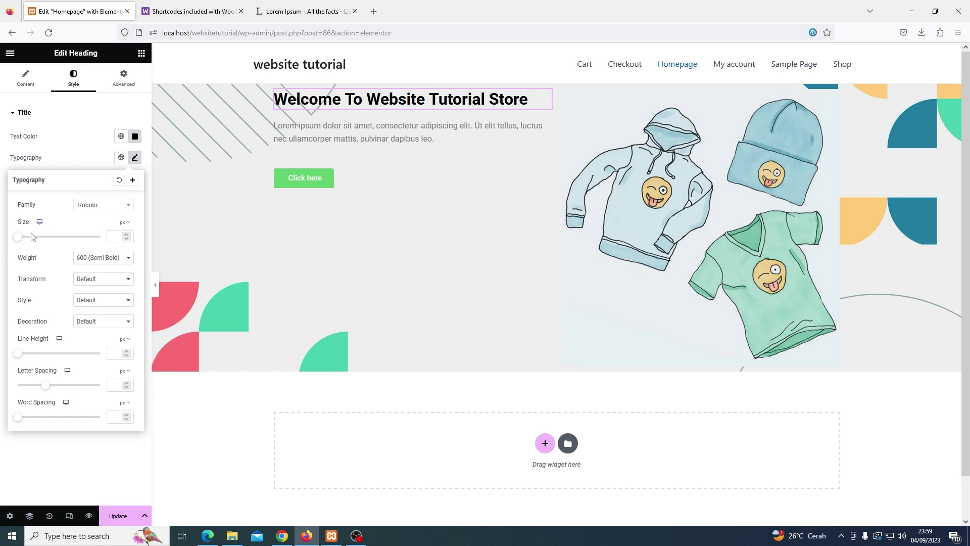
pyautogui.moveTo(18, 238); pyautogui.dragTo(41, 243)
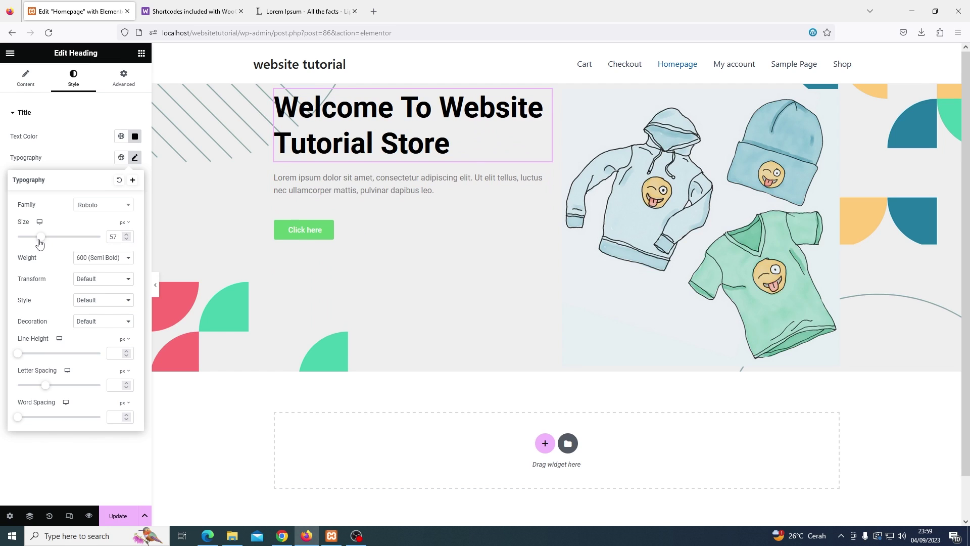
pyautogui.click(72, 158)
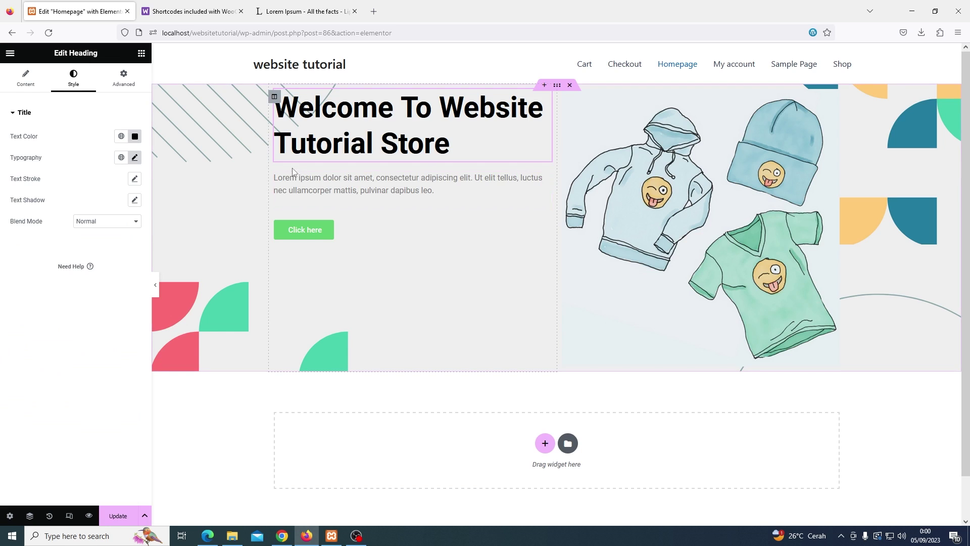
# Select the whole hero section and show its Layout settings
pyautogui.click(495, 197)
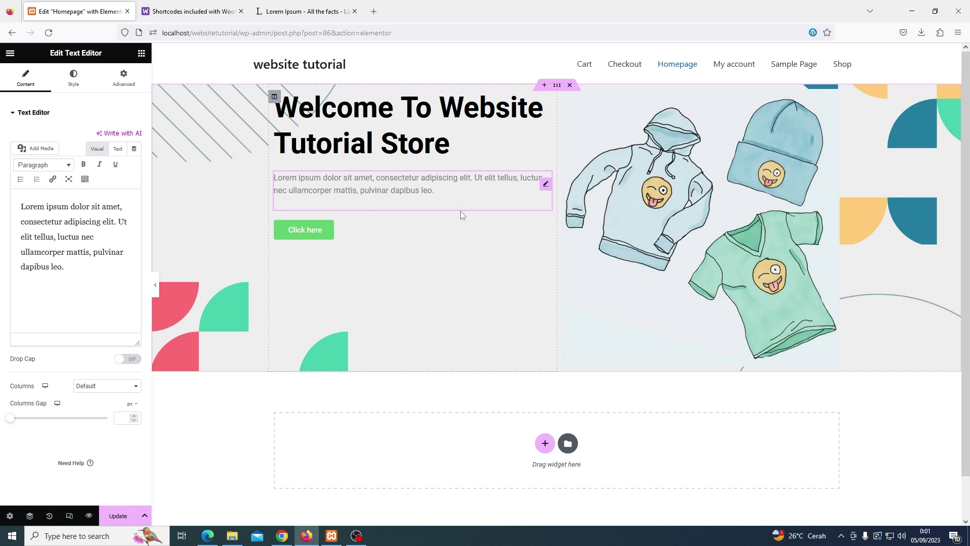
pyautogui.click(558, 87)
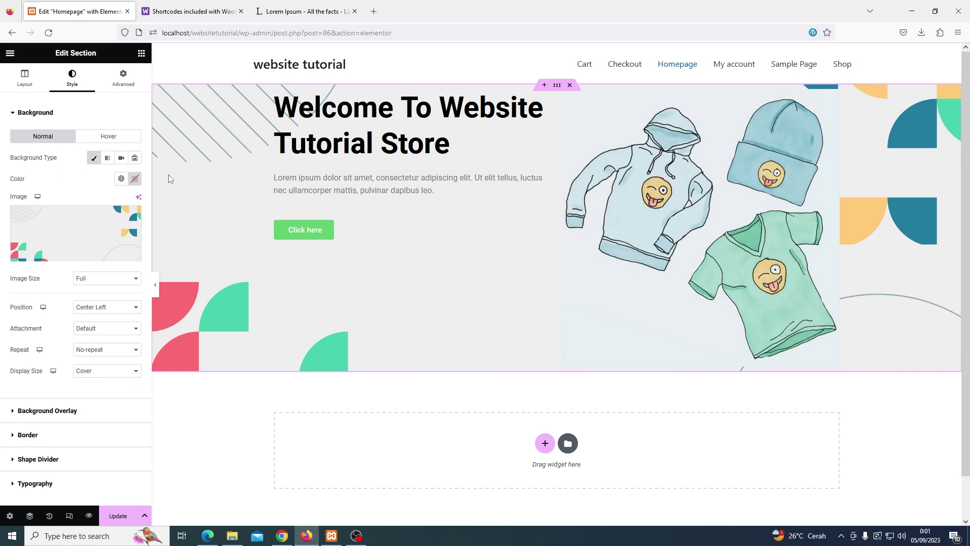
pyautogui.click(26, 80)
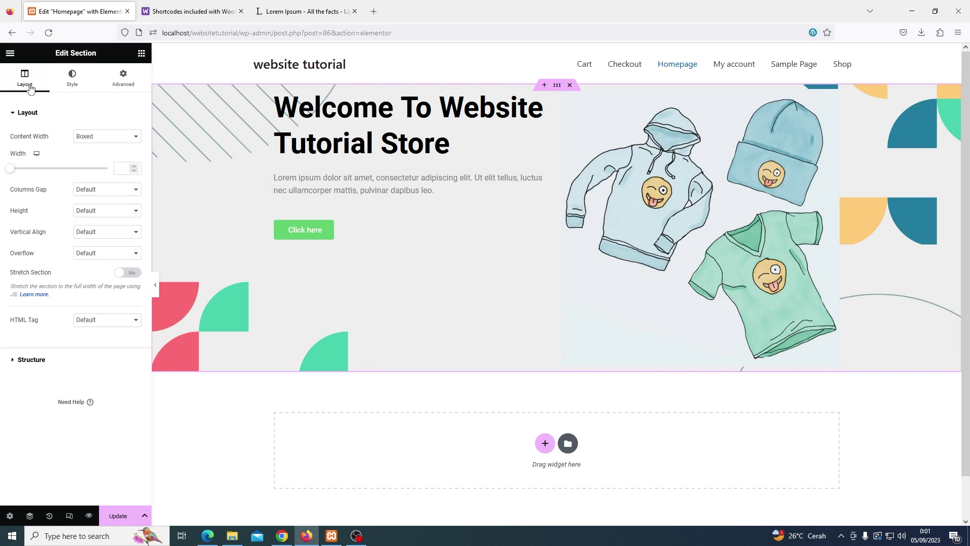
# Set the hero section's Vertical Align to Middle and save the page
pyautogui.click(86, 233)
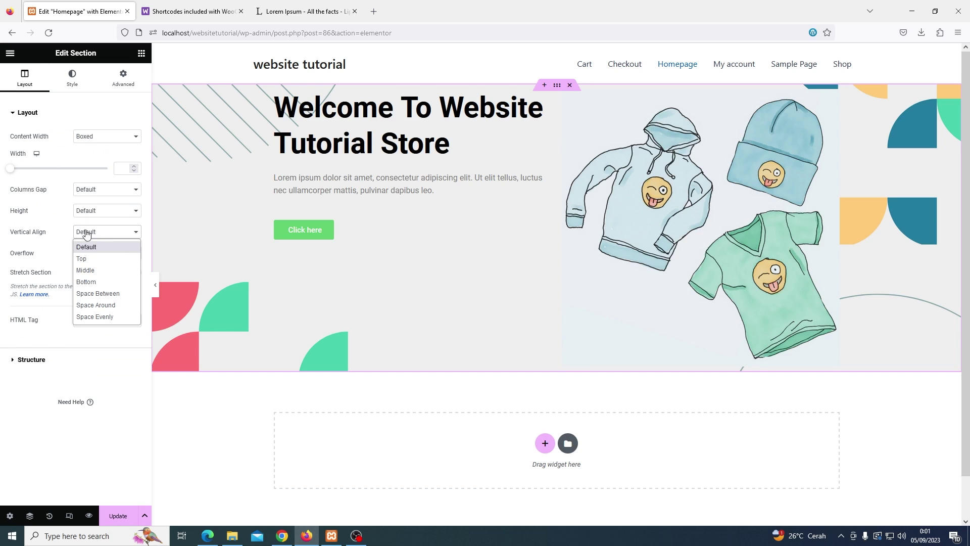
pyautogui.click(87, 271)
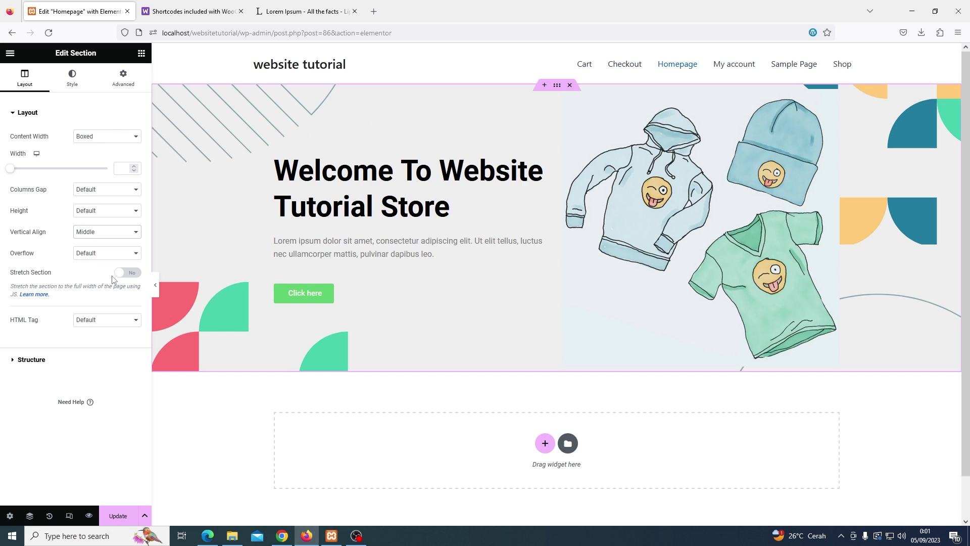
pyautogui.click(119, 521)
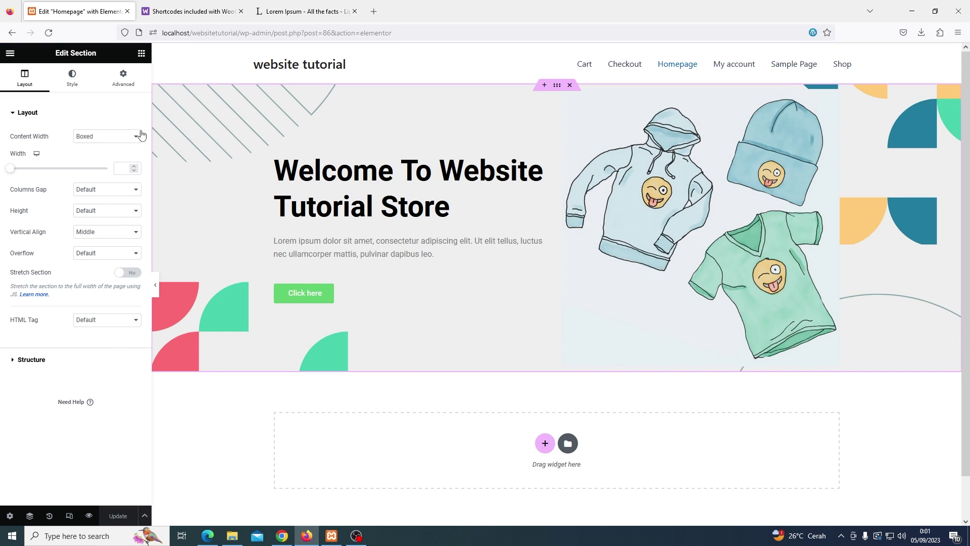
# Unlink the section padding, set Top and Bottom to 50 px, and Update
pyautogui.click(121, 85)
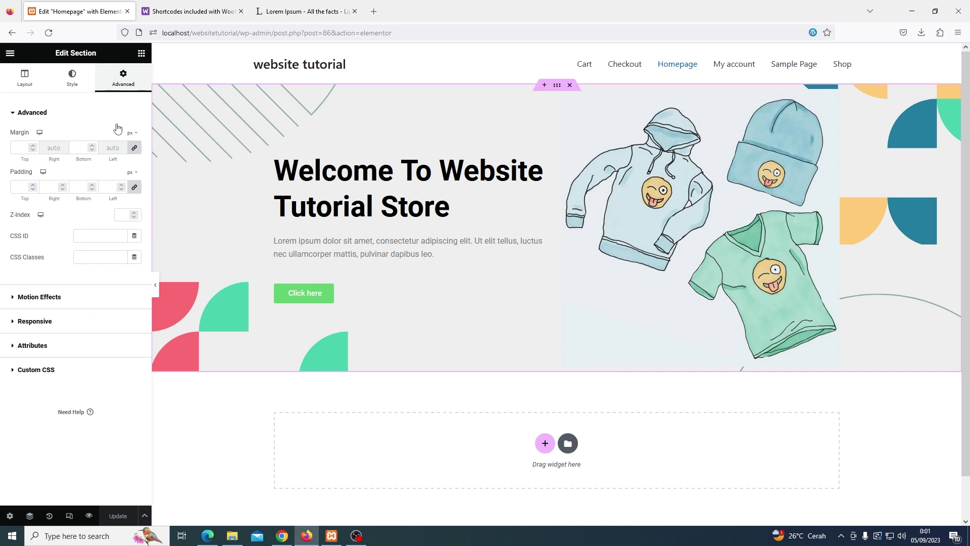
pyautogui.click(135, 190)
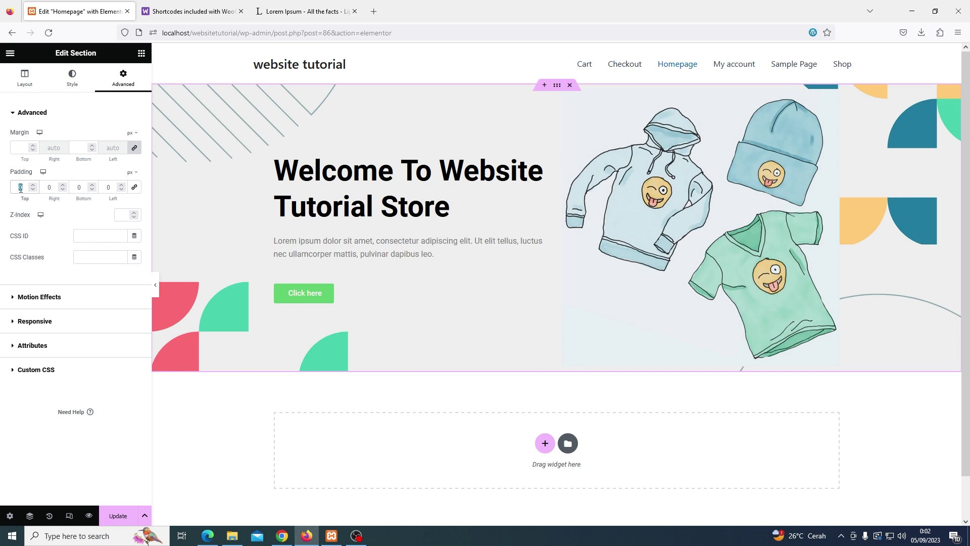
pyautogui.write('50')
pyautogui.click(85, 187)
pyautogui.write('50')
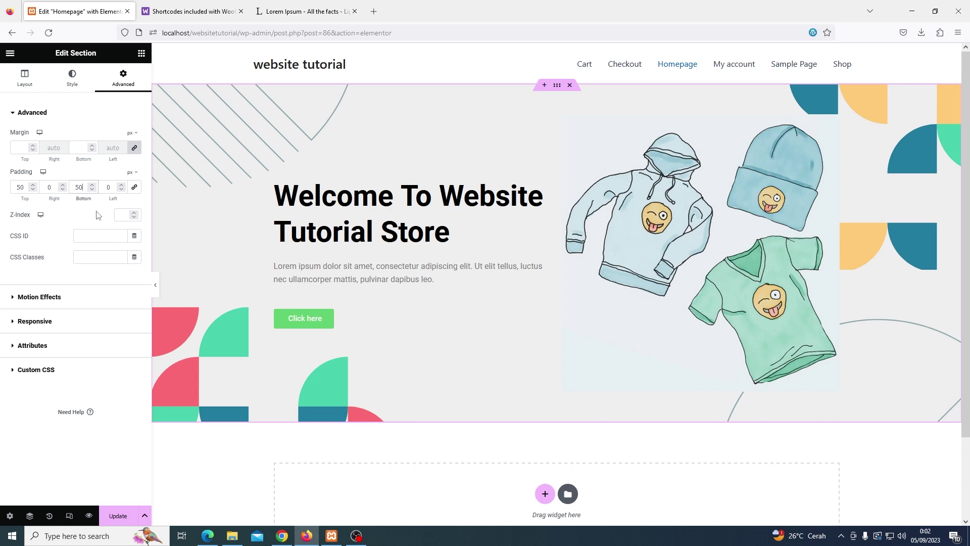
pyautogui.click(109, 516)
pyautogui.click(453, 450)
pyautogui.scroll(-1, 453, 450)
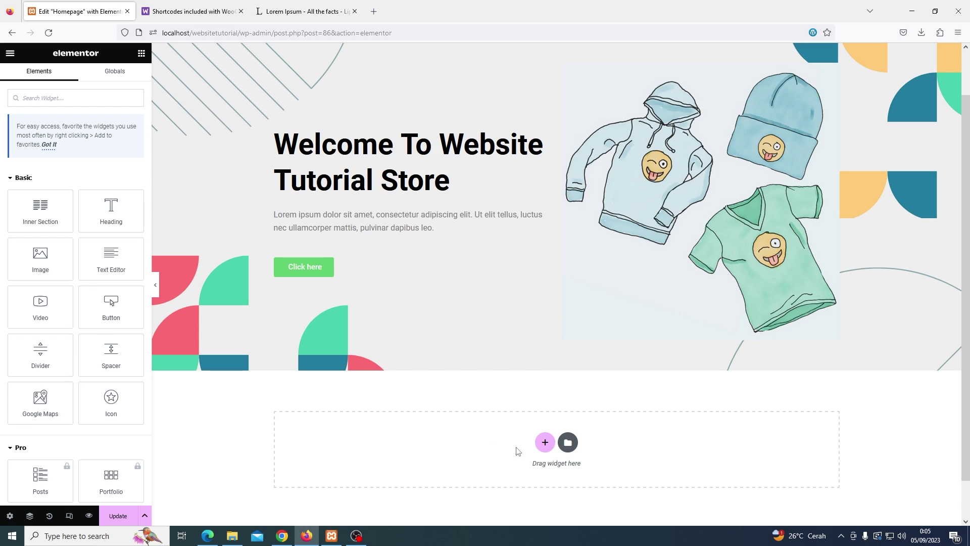
# Add a three-column section below the hero and drop an Icon Box into its first column
pyautogui.click(545, 443)
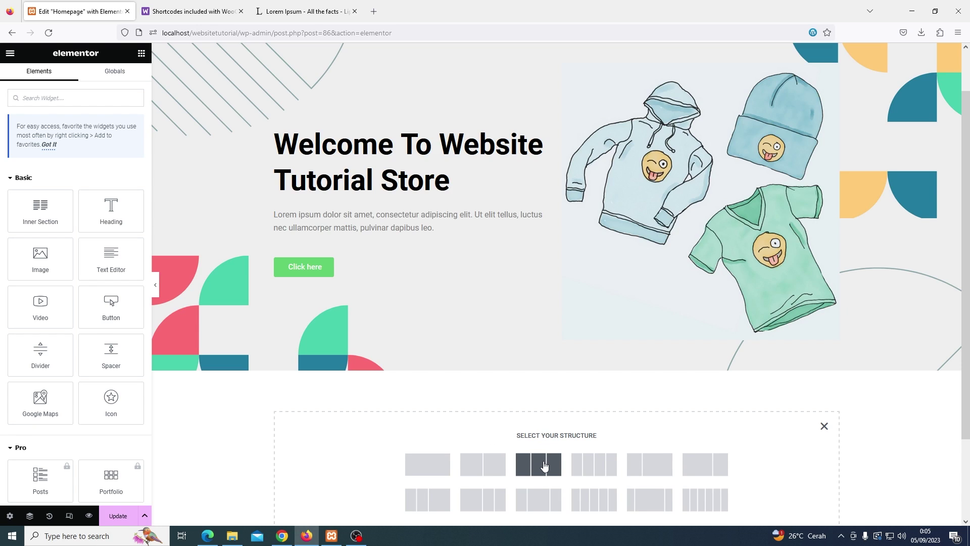
pyautogui.click(545, 465)
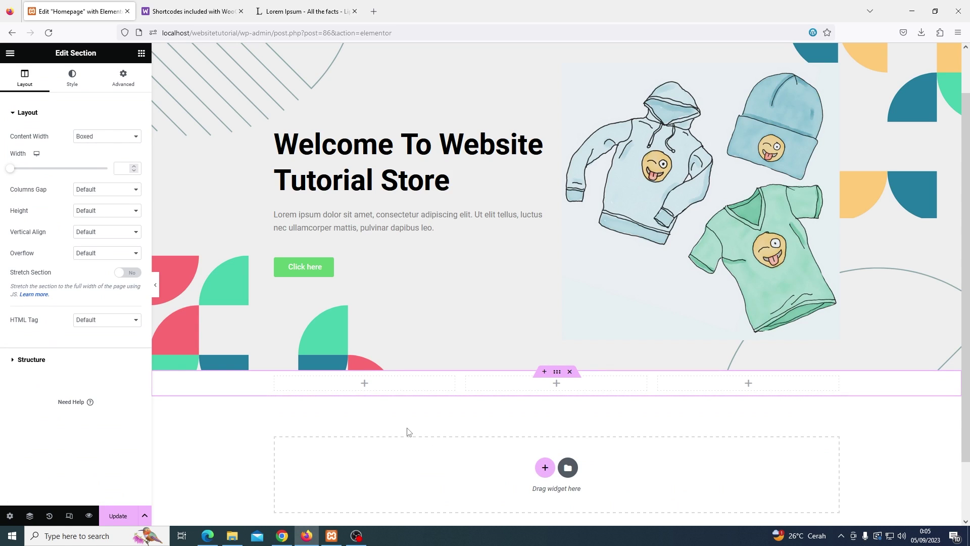
pyautogui.click(142, 54)
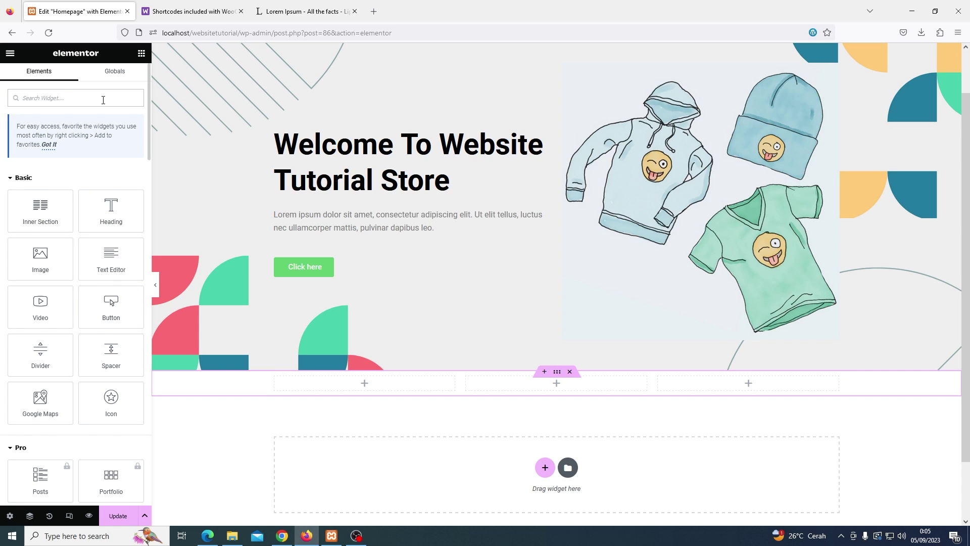
pyautogui.write('icon')
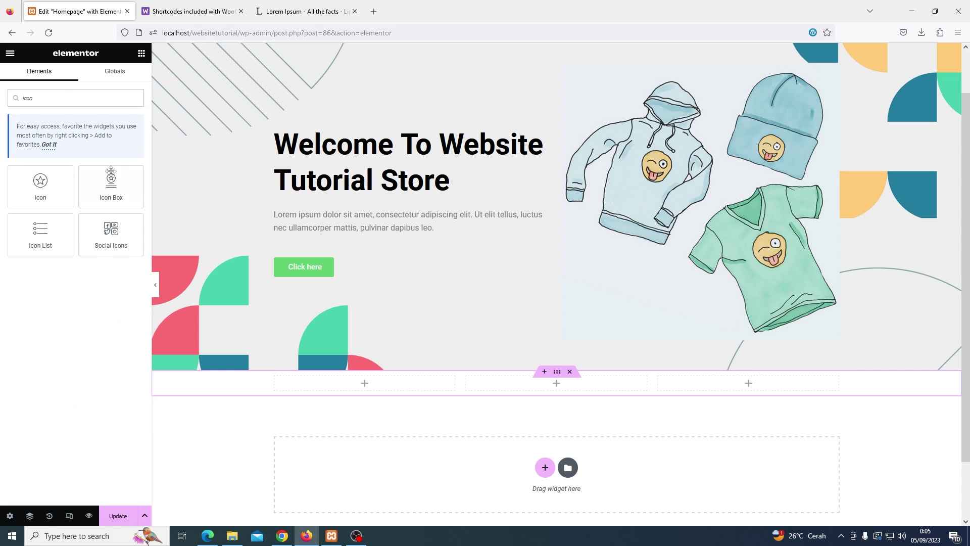
pyautogui.moveTo(111, 182); pyautogui.dragTo(382, 385)
pyautogui.moveTo(90, 168)
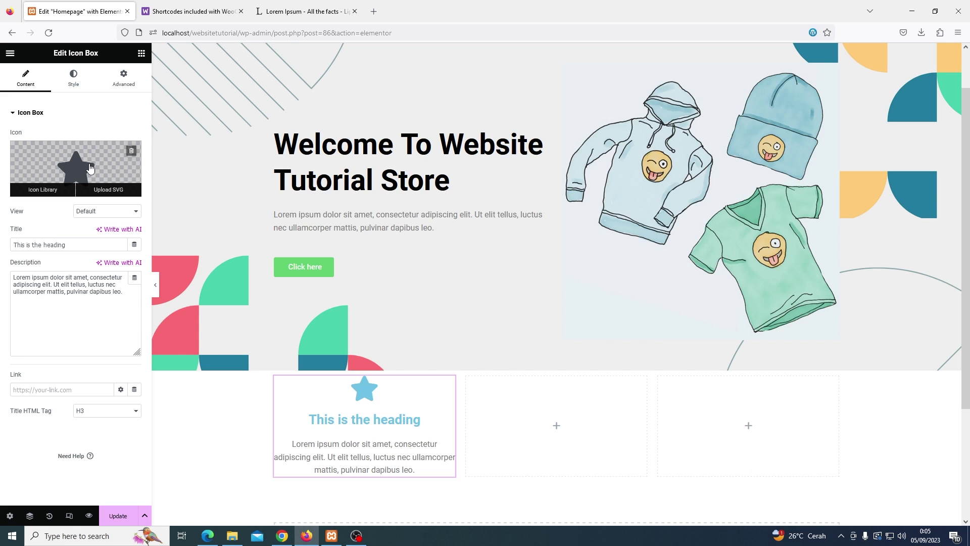
pyautogui.click(90, 168)
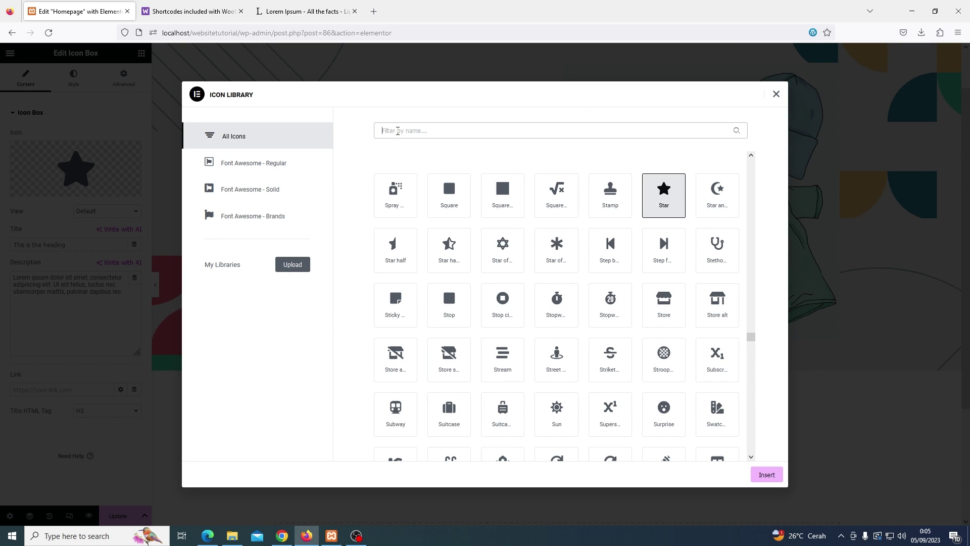
# Swap the icon box's star for the Shipping icon found by searching 'shipp'
pyautogui.write('shipp')
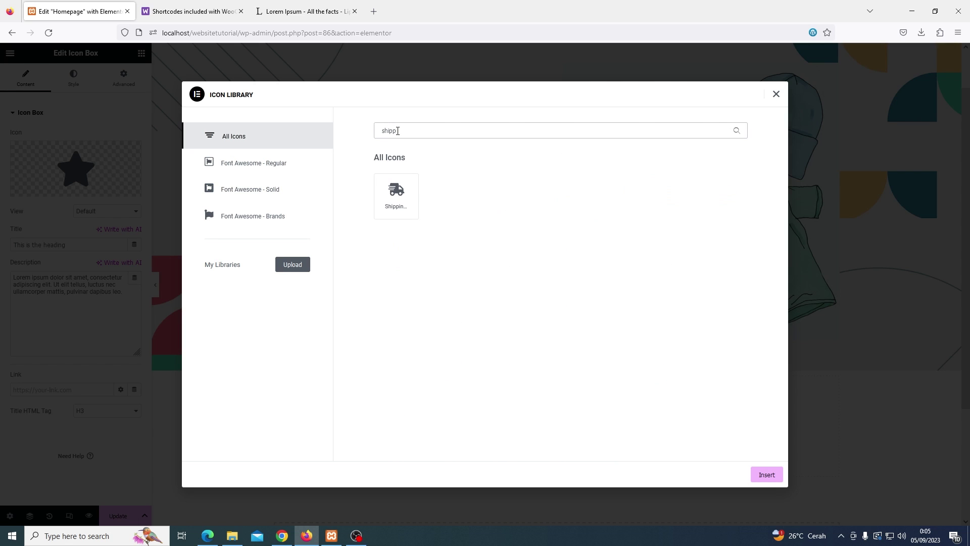
pyautogui.click(404, 194)
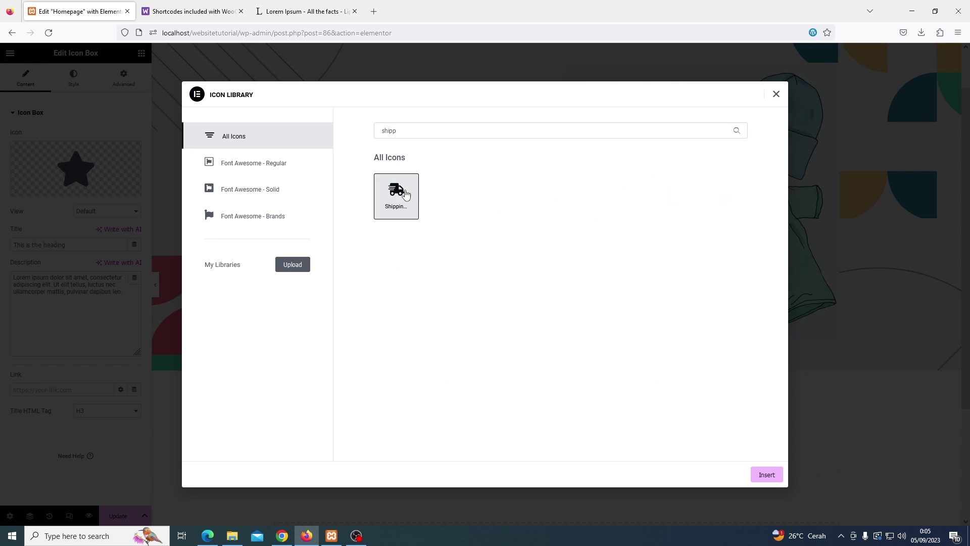
pyautogui.click(765, 473)
pyautogui.click(74, 79)
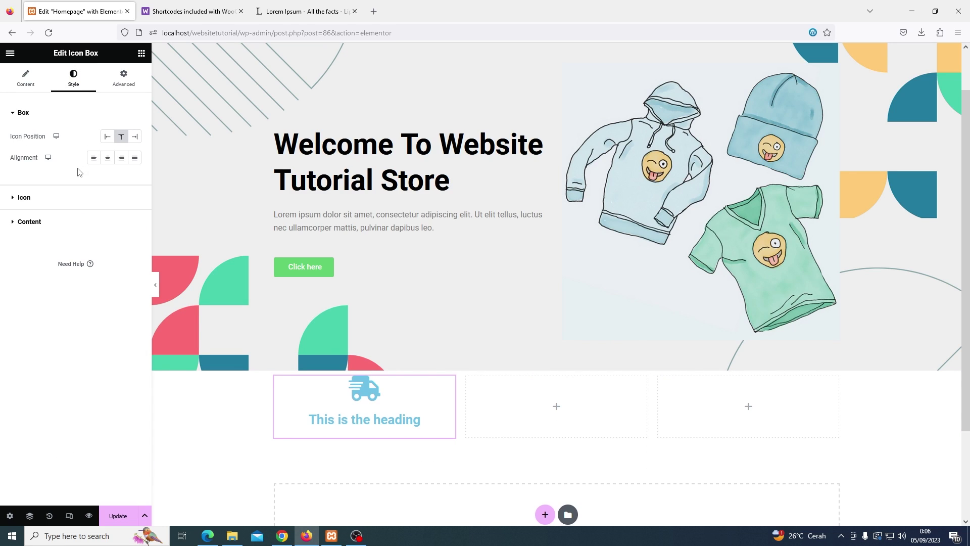
# Put the truck icon left of the heading, vertically middle, coloured #006088
pyautogui.click(106, 138)
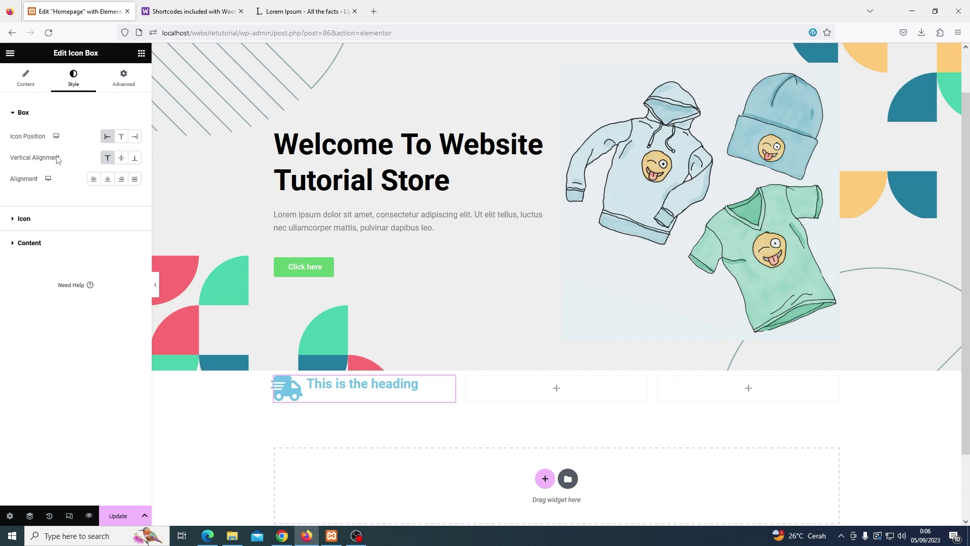
pyautogui.click(119, 159)
pyautogui.click(24, 218)
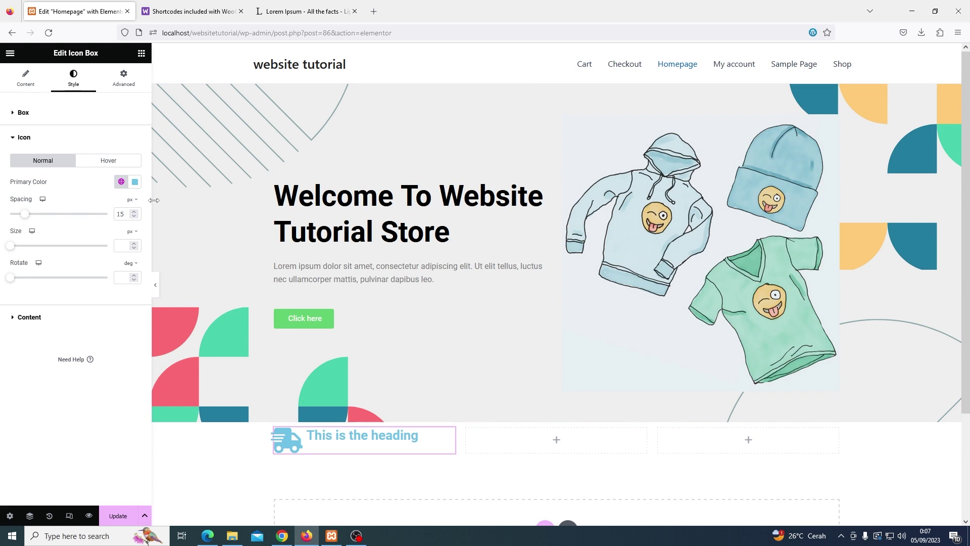
pyautogui.click(135, 183)
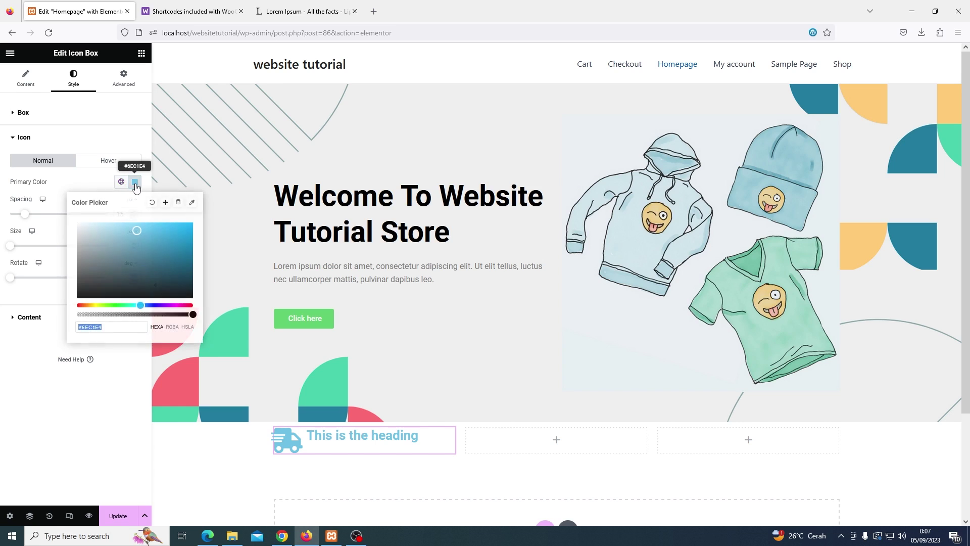
pyautogui.moveTo(137, 230); pyautogui.dragTo(193, 259)
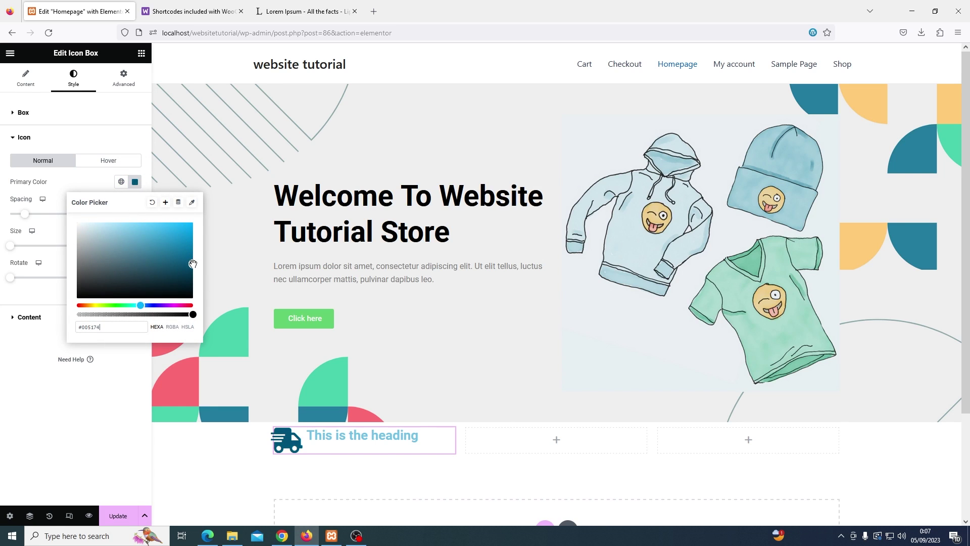
# Set the icon box title colour to near-black #181818
pyautogui.click(30, 317)
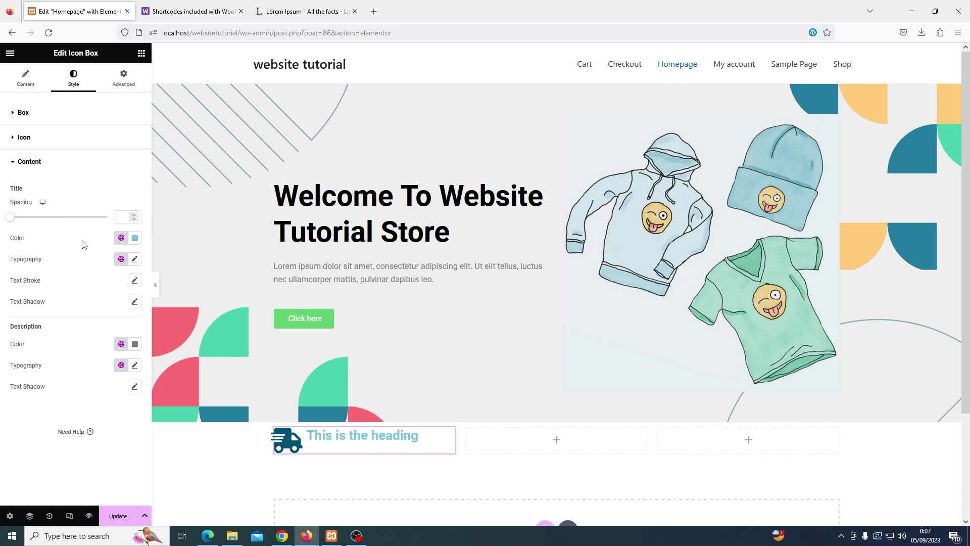
pyautogui.click(135, 239)
pyautogui.moveTo(117, 311); pyautogui.dragTo(75, 347)
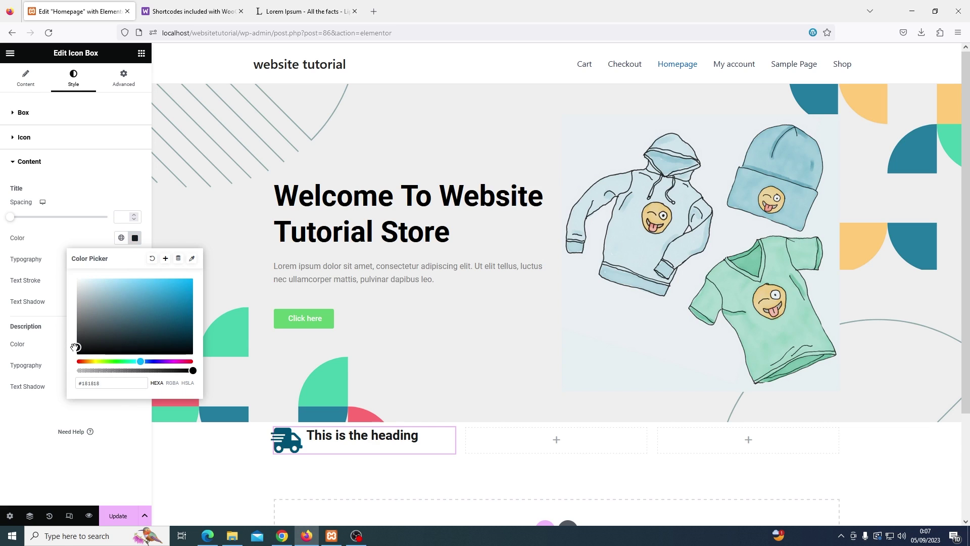
pyautogui.click(87, 190)
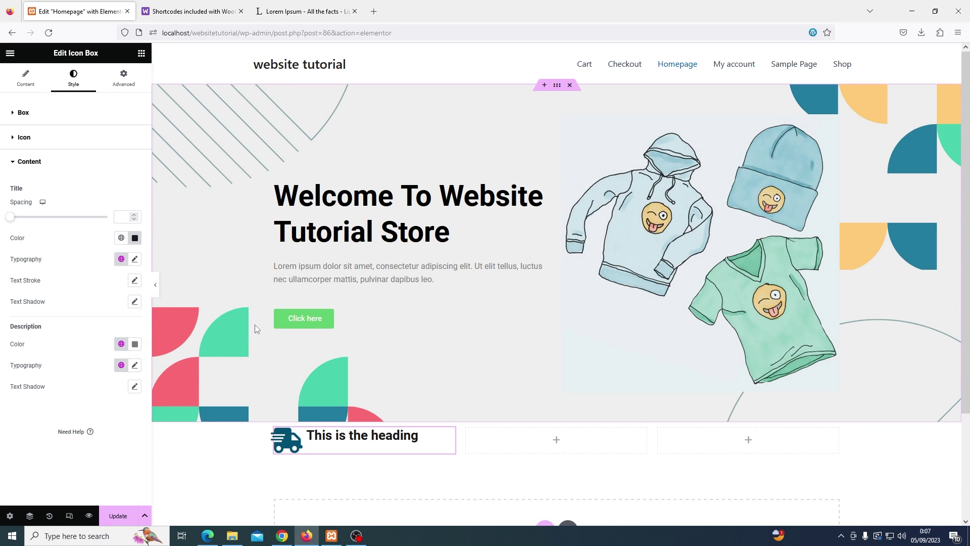
pyautogui.scroll(-1, 254, 324)
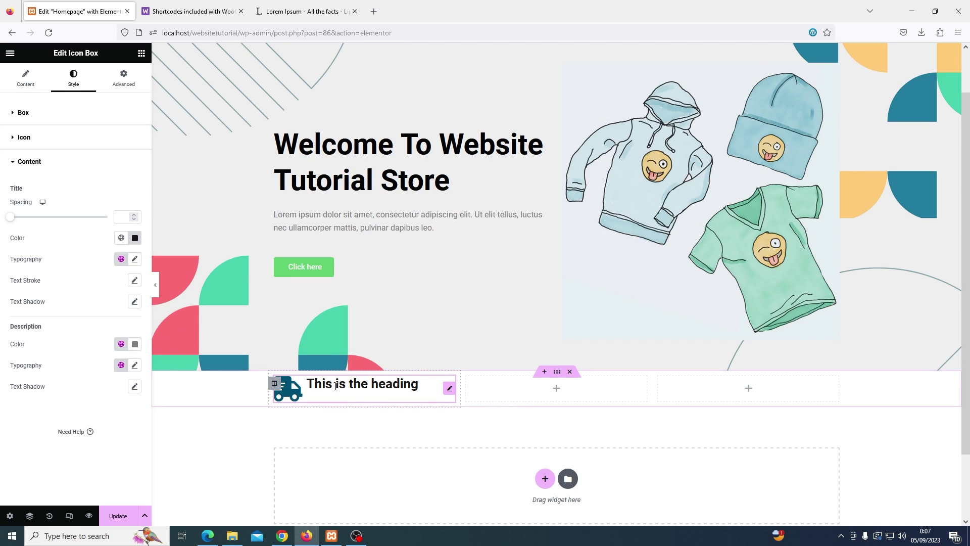
# Copy the first icon box and paste it into the second and third columns
pyautogui.rightClick(419, 385)
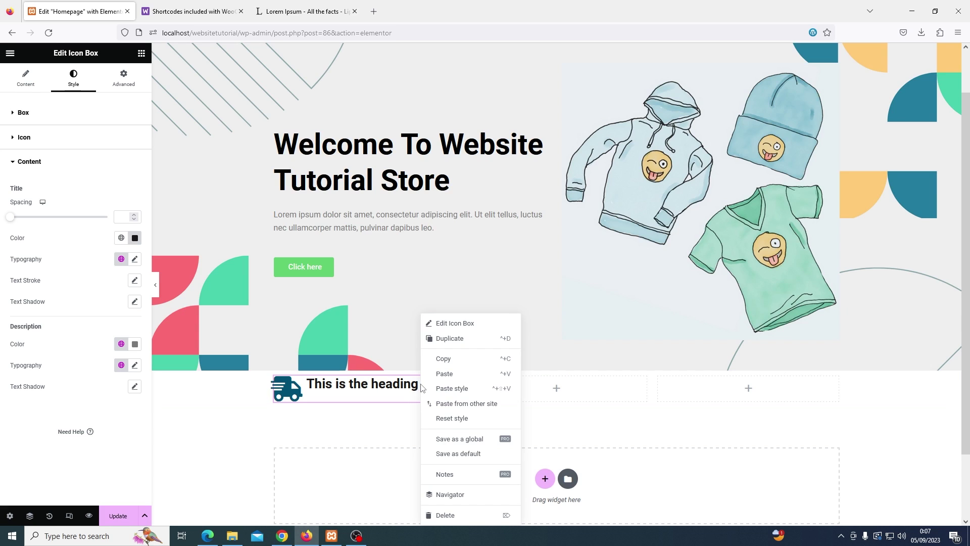
pyautogui.click(434, 360)
pyautogui.rightClick(557, 387)
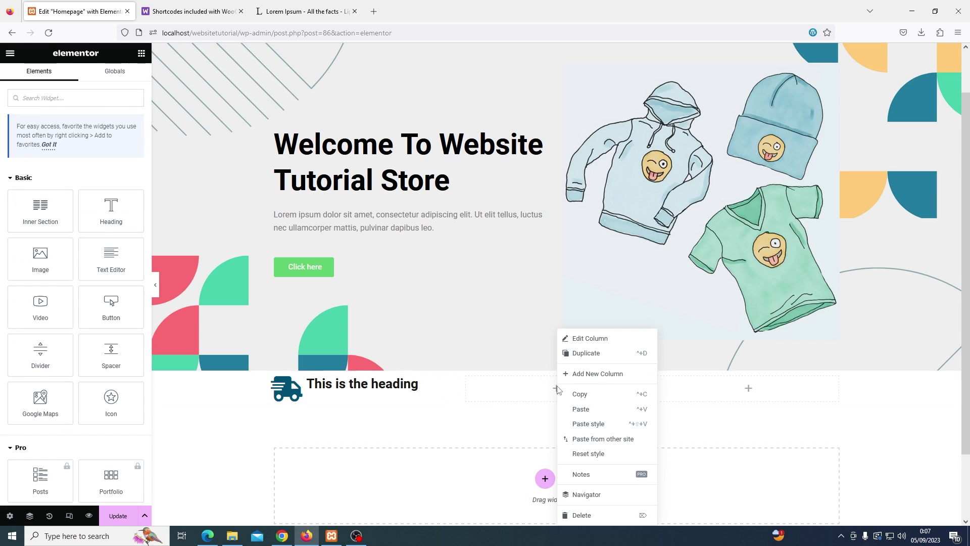
pyautogui.click(570, 409)
pyautogui.rightClick(705, 389)
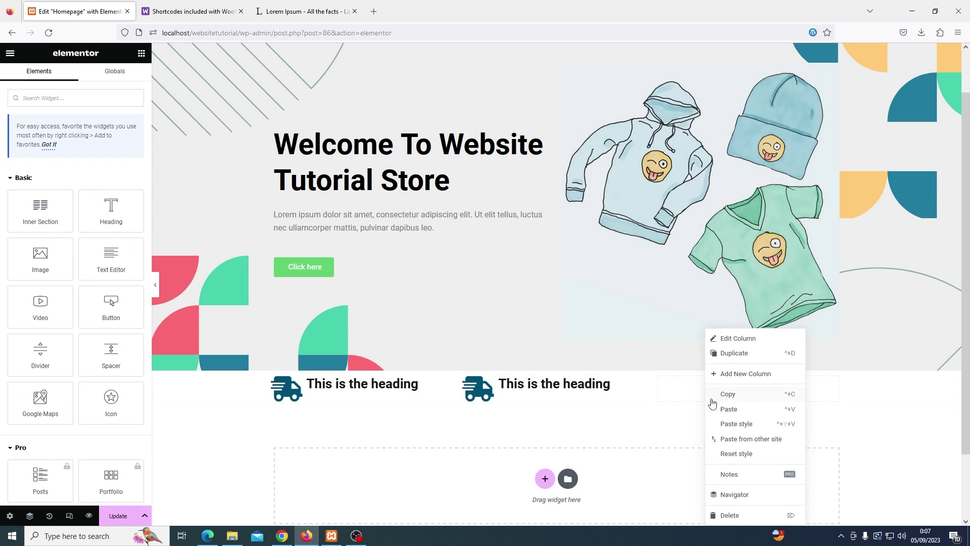
pyautogui.click(727, 410)
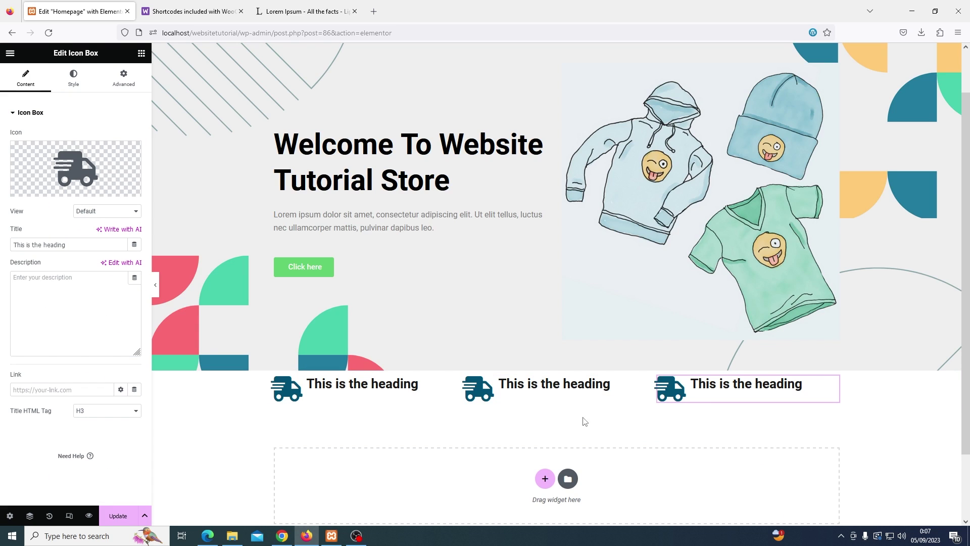
# Change the second icon box's icon via the Icon Library, then select the feature row section
pyautogui.click(488, 398)
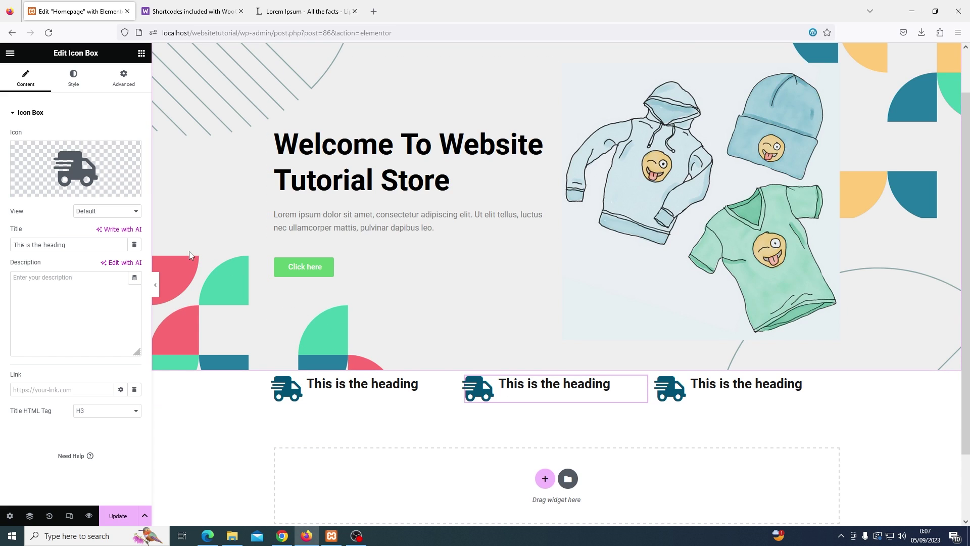
pyautogui.click(91, 174)
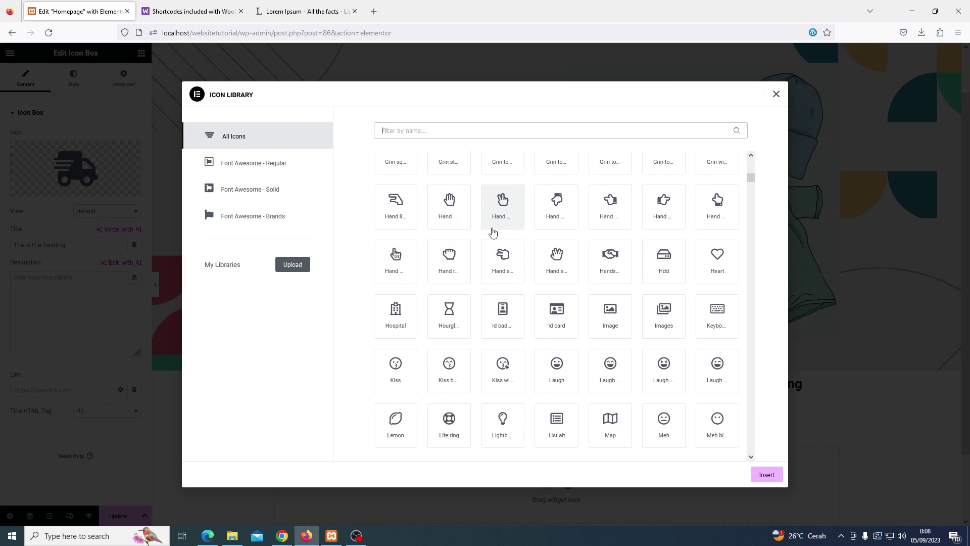
pyautogui.scroll(4, 493, 232)
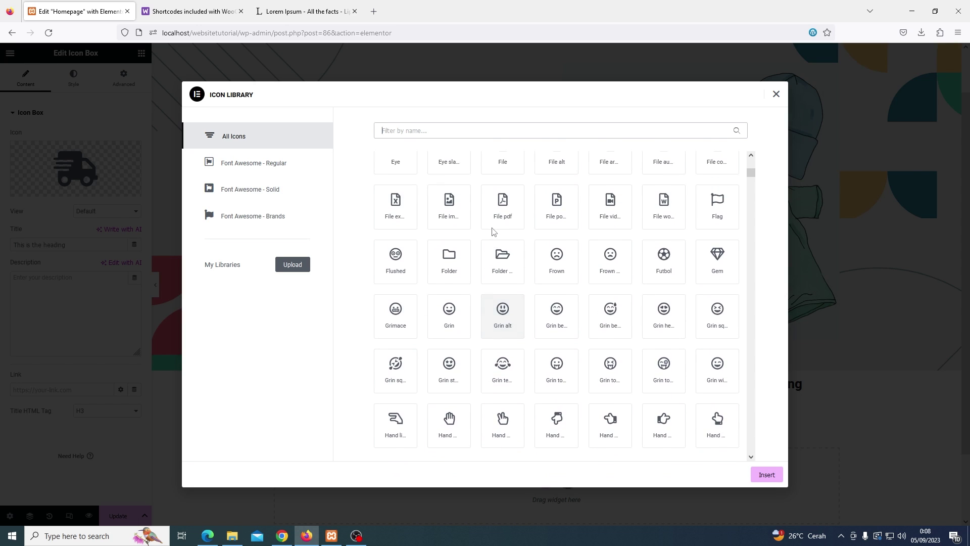
pyautogui.scroll(2, 493, 232)
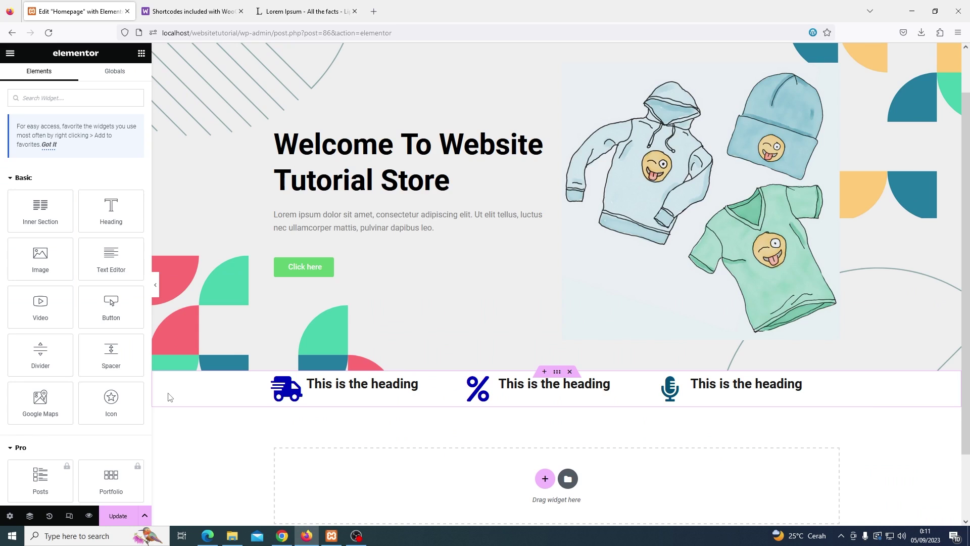
pyautogui.click(169, 398)
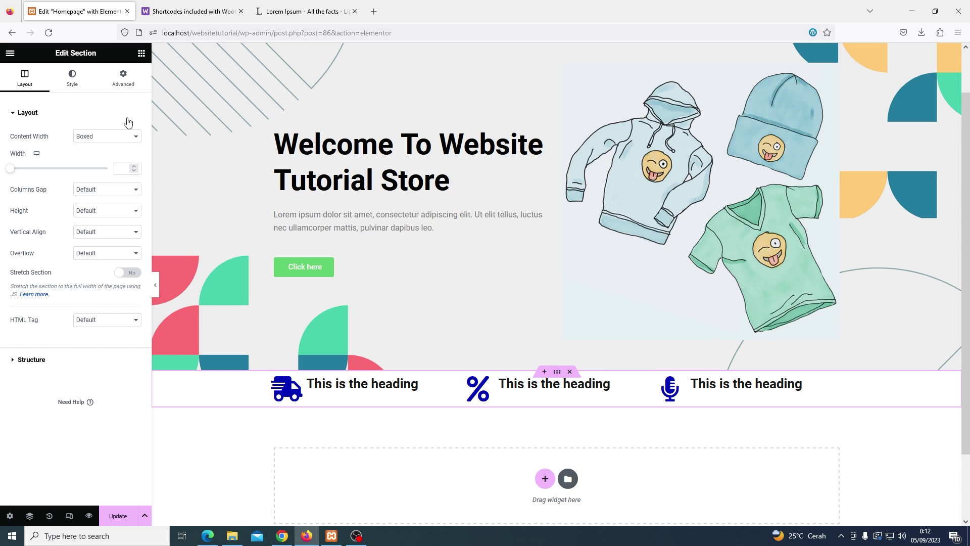
# Unlink the feature row's padding, enter 50 for Top and Bottom, and click Update
pyautogui.click(124, 86)
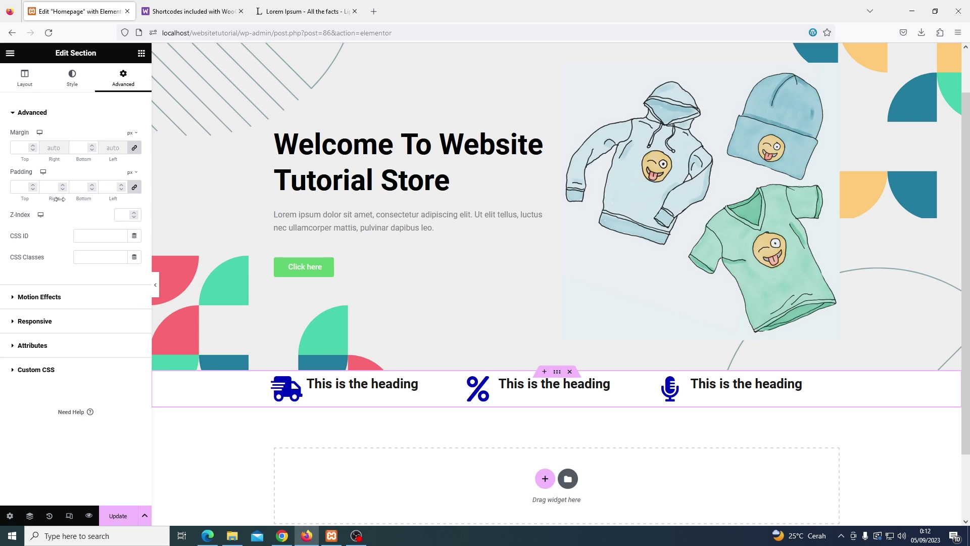
pyautogui.click(134, 187)
pyautogui.doubleClick(22, 190)
pyautogui.write('50')
pyautogui.doubleClick(76, 187)
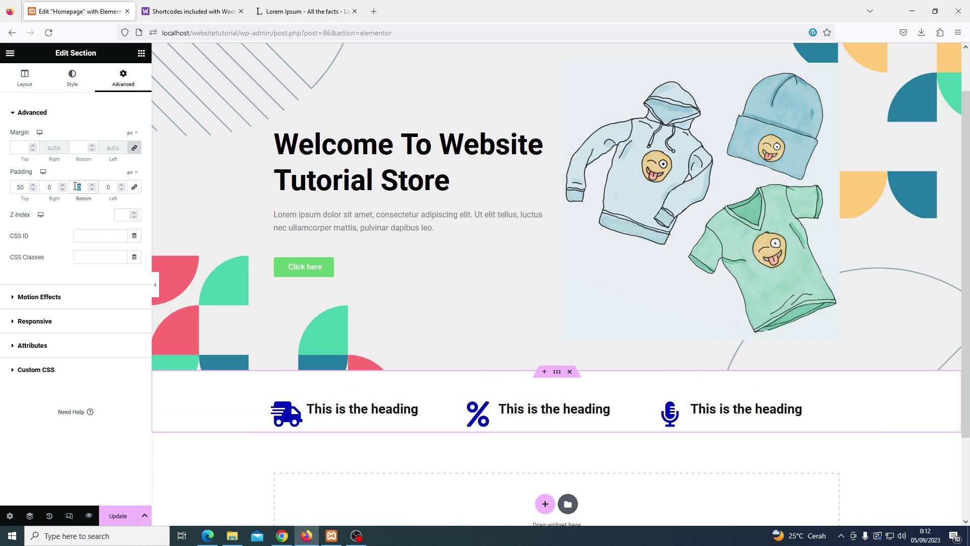
pyautogui.write('50')
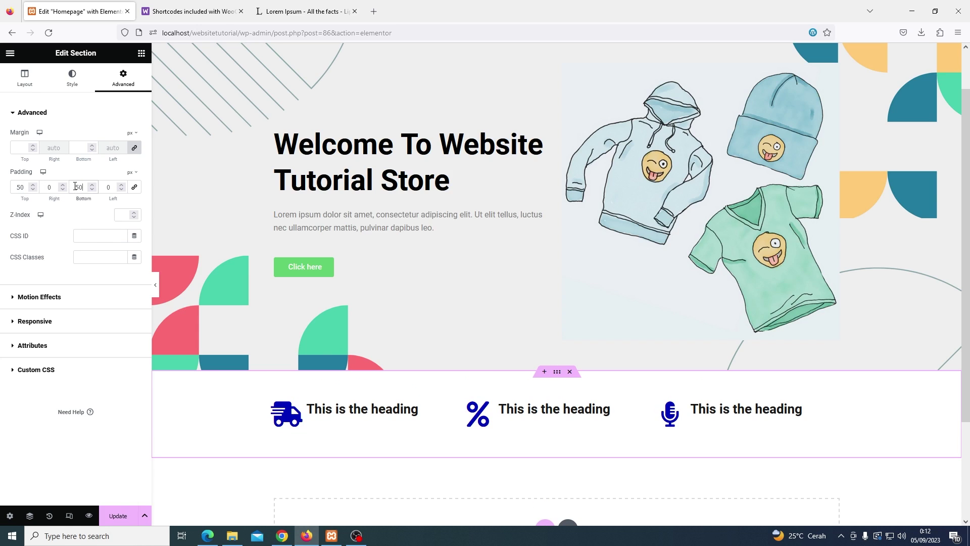
pyautogui.click(115, 515)
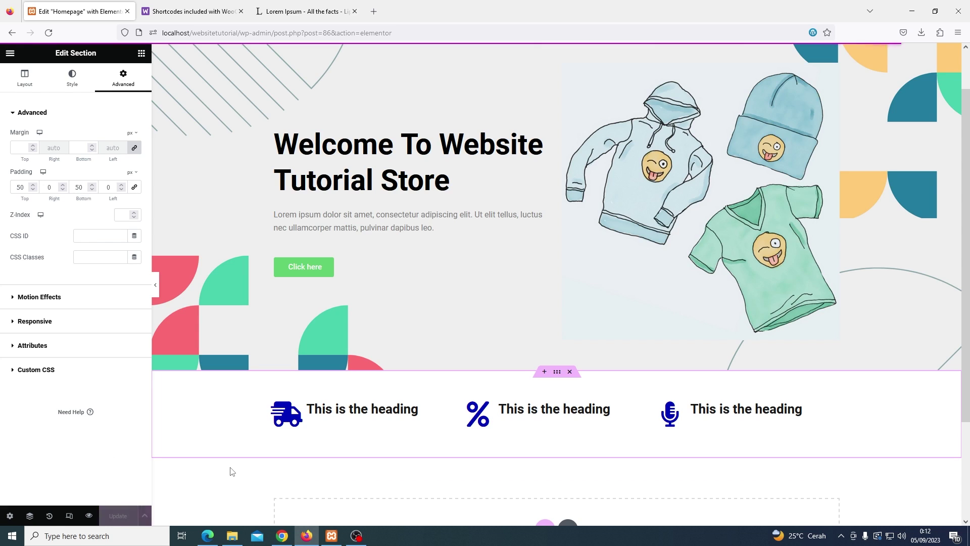
pyautogui.scroll(-3, 338, 435)
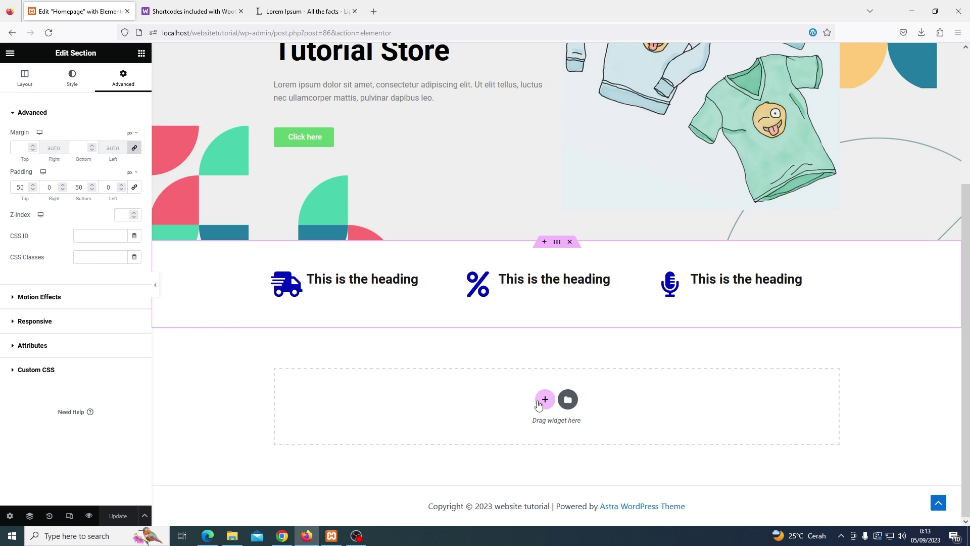
# Add an empty one-column section below the three-heading icon row, then open a new browser tab
pyautogui.click(544, 402)
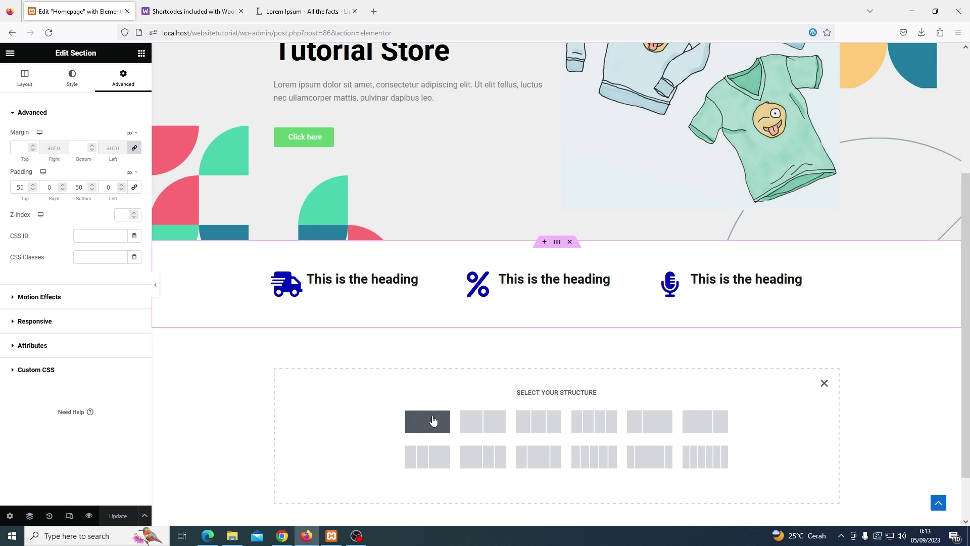
pyautogui.click(428, 421)
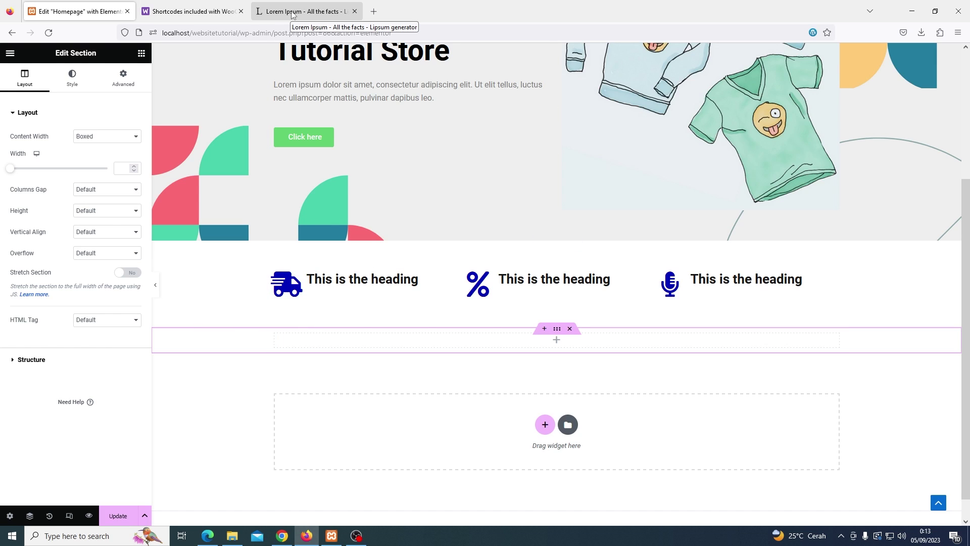
pyautogui.click(374, 12)
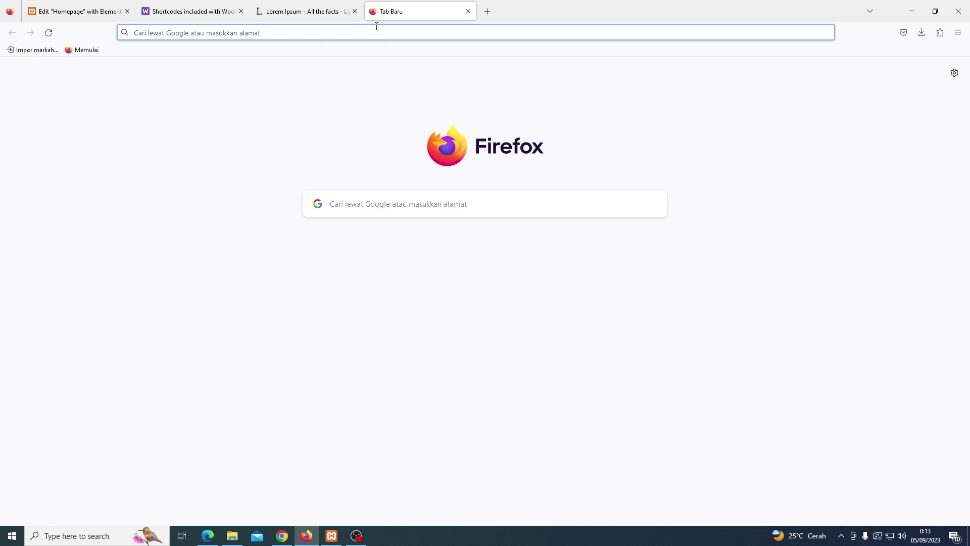
# Search Google for 'woocommerce shortcode' and open the WooCommerce shortcodes documentation
pyautogui.write('wocoomer')
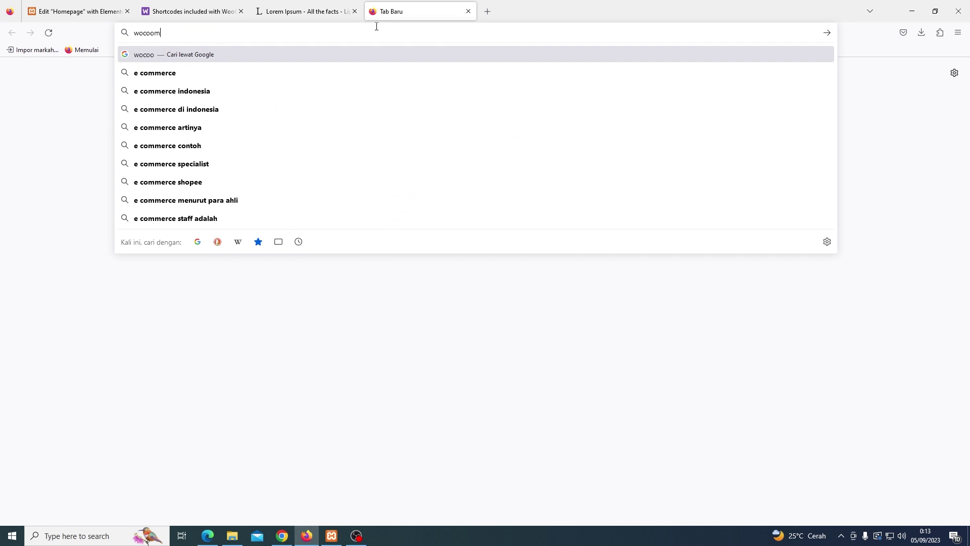
pyautogui.press('BackSpace')
pyautogui.press('BackSpace')
pyautogui.press('BackSpace')
pyautogui.press('BackSpace')
pyautogui.press('BackSpace')
pyautogui.press('BackSpace')
pyautogui.write('ocommerce')
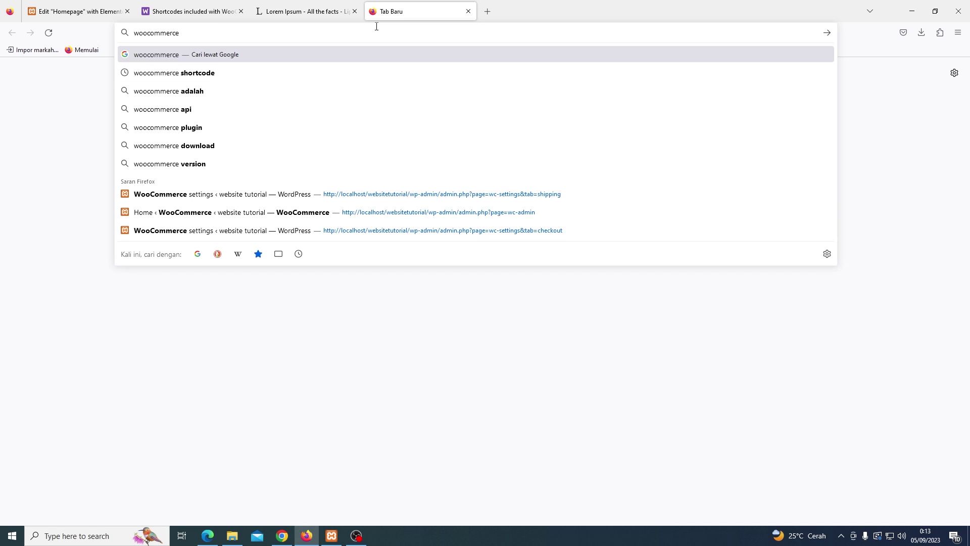
pyautogui.press('Down')
pyautogui.press('Return')
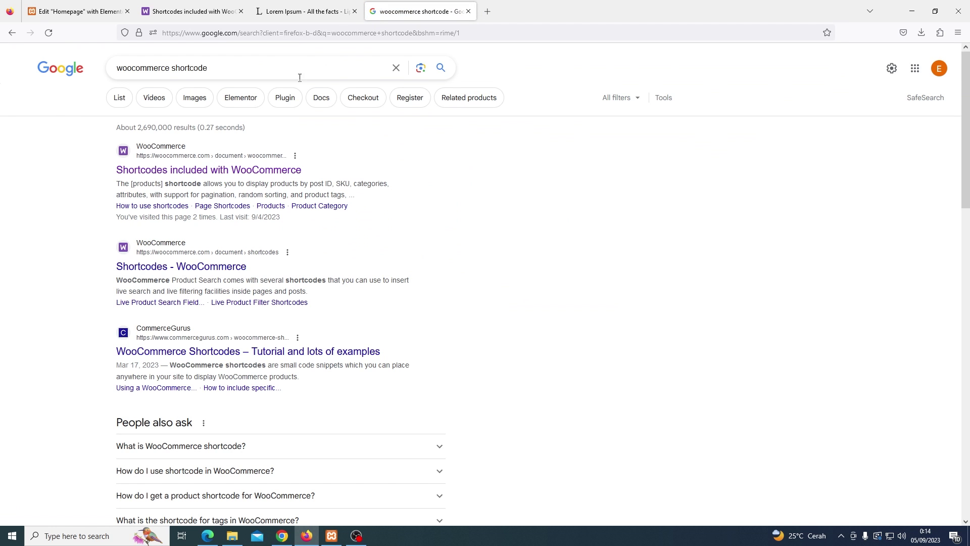
pyautogui.click(268, 171)
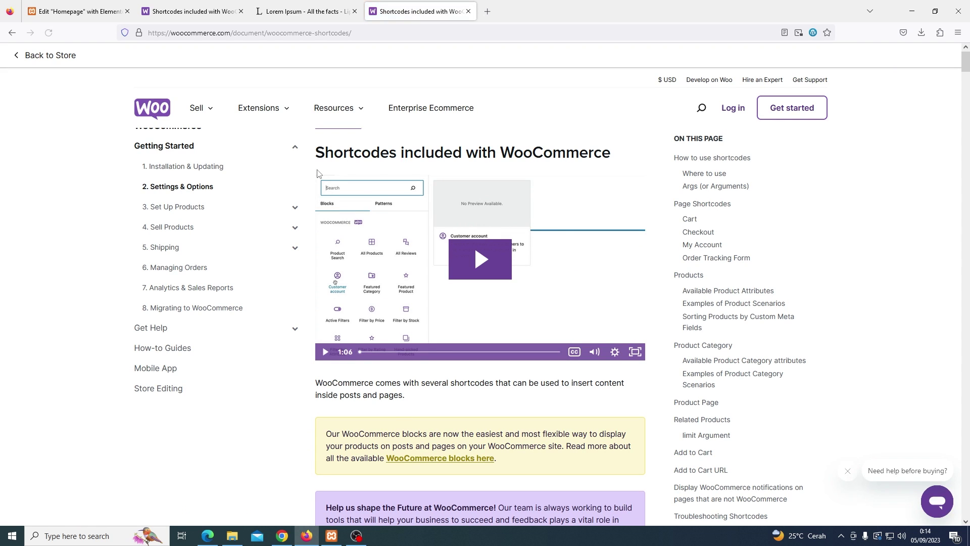
# Copy the Scenario 4 newest-products shortcode and go back to the Elementor editor
pyautogui.scroll(-1, 318, 174)
pyautogui.scroll(-6, 318, 173)
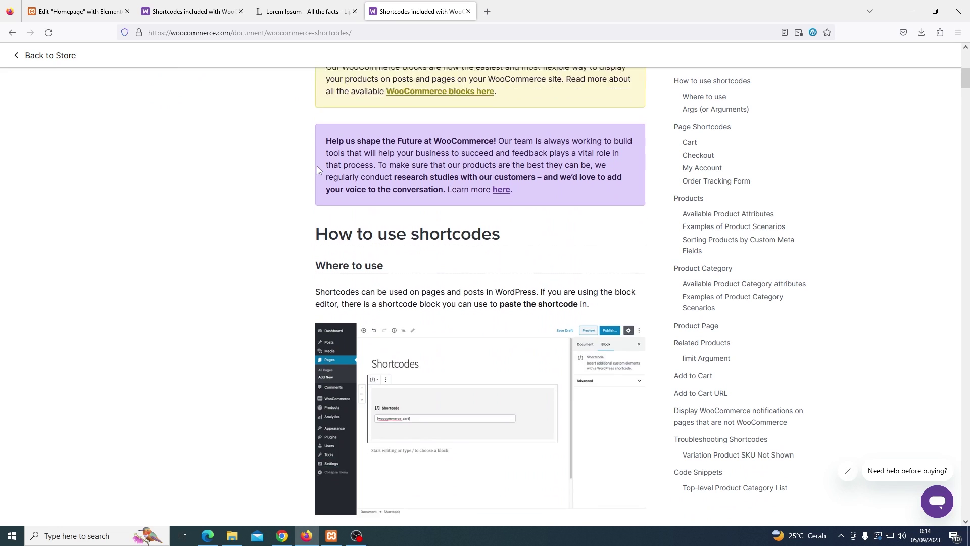
pyautogui.scroll(-8, 317, 169)
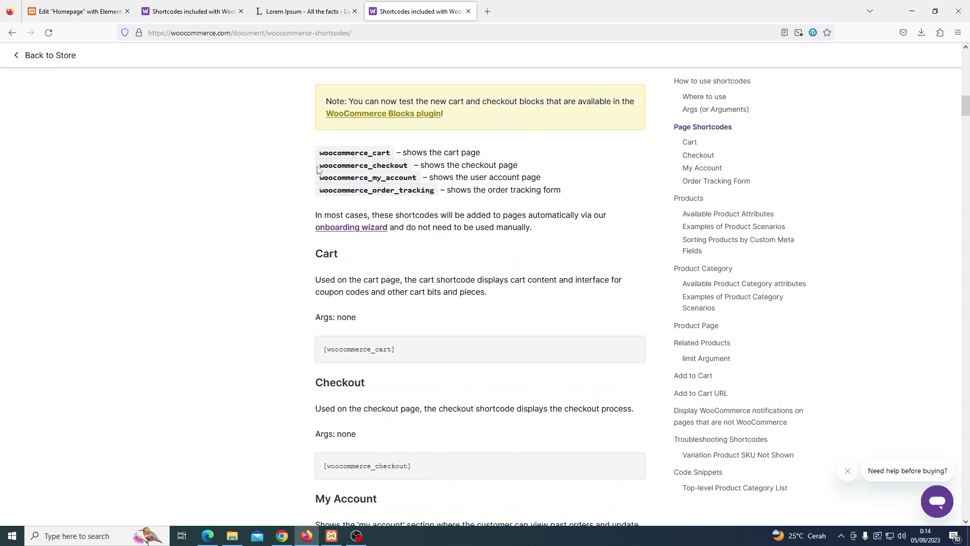
pyautogui.scroll(-8, 317, 170)
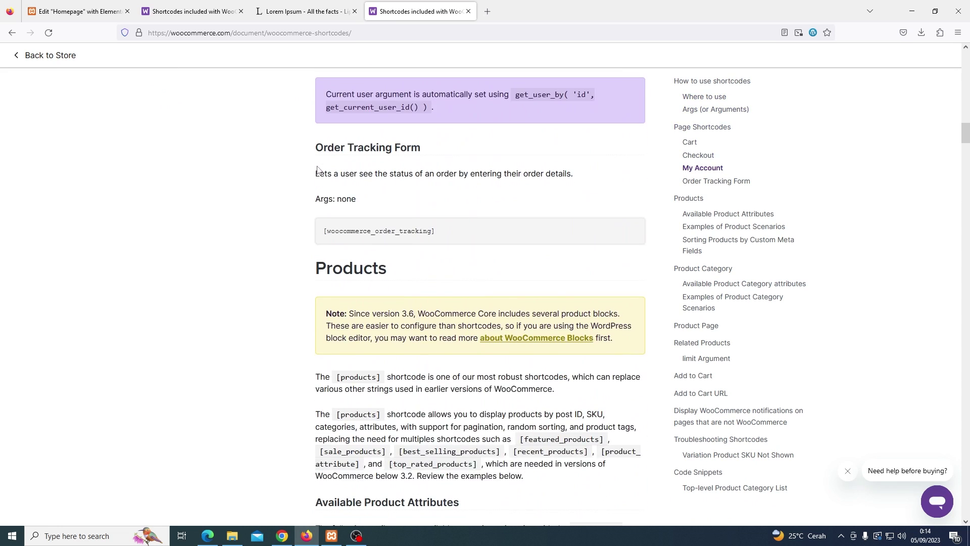
pyautogui.scroll(-2, 385, 167)
pyautogui.scroll(-8, 386, 167)
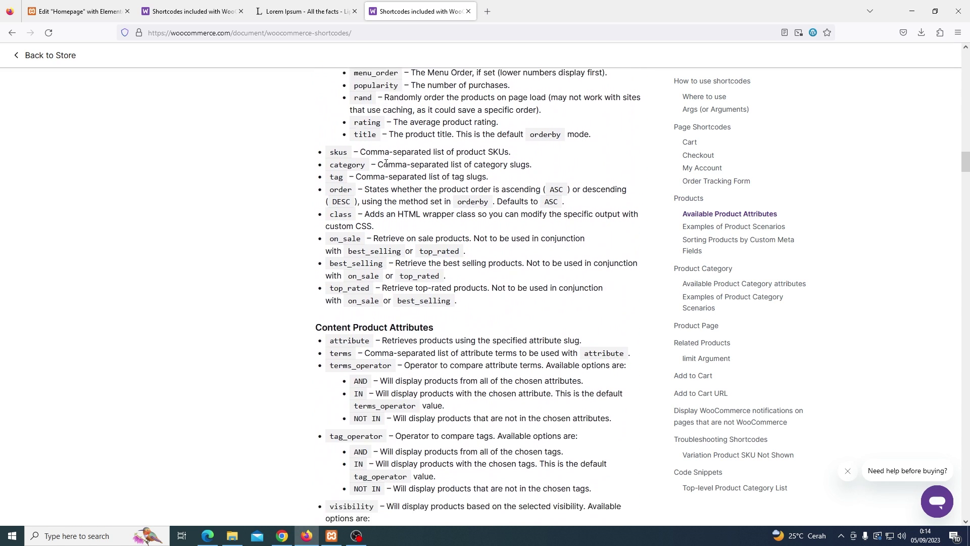
pyautogui.scroll(-8, 385, 162)
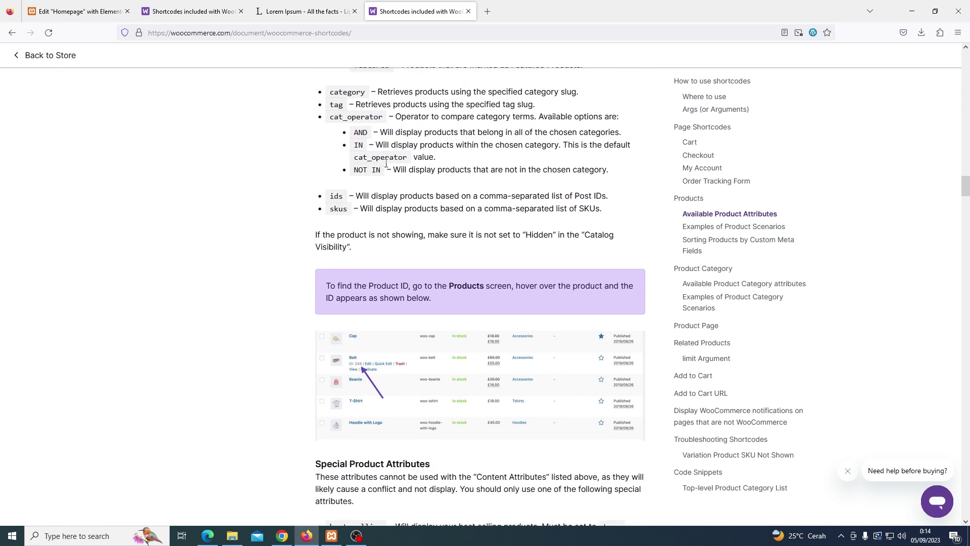
pyautogui.scroll(-12, 385, 167)
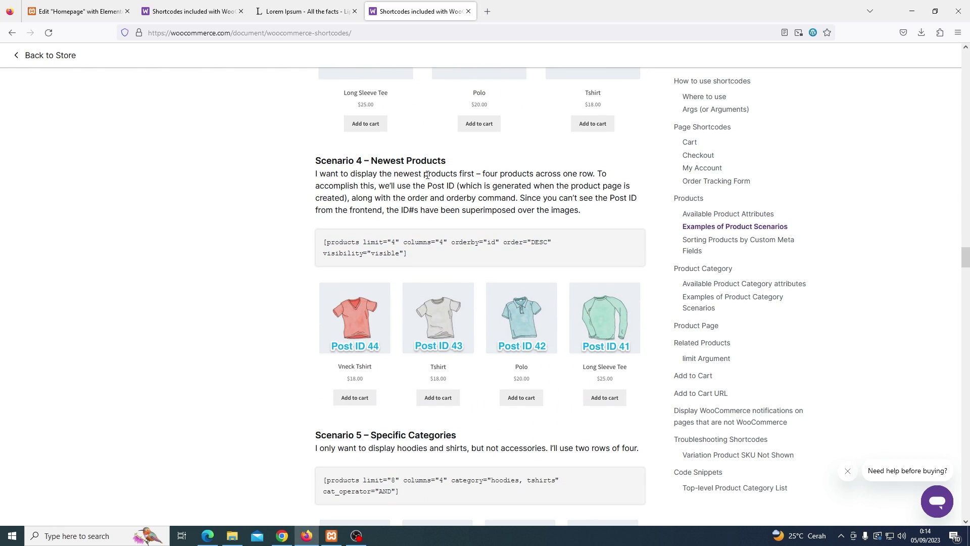
pyautogui.moveTo(412, 257); pyautogui.dragTo(325, 242)
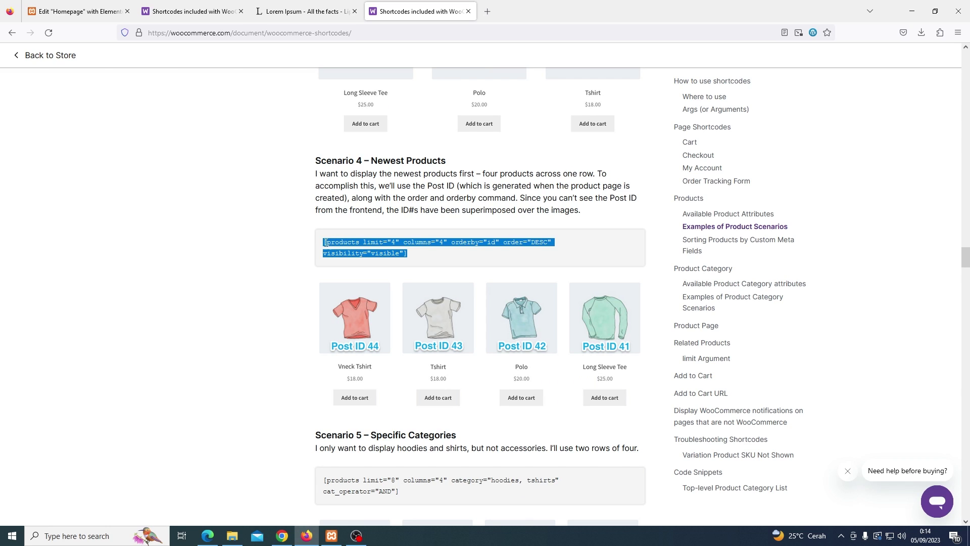
pyautogui.rightClick(354, 254)
pyautogui.click(362, 255)
pyautogui.click(105, 10)
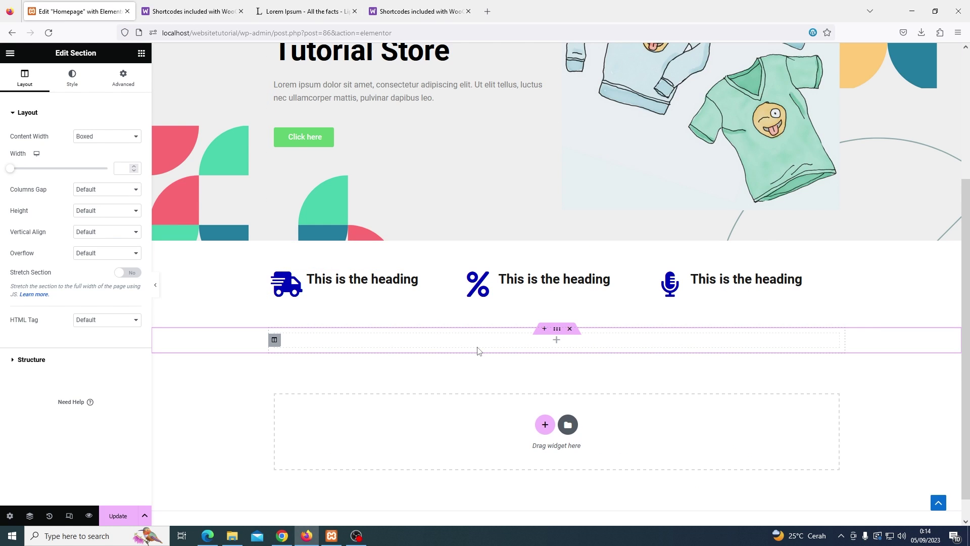
# Drop a Shortcode widget into the new section and paste in the newest-products shortcode
pyautogui.click(141, 53)
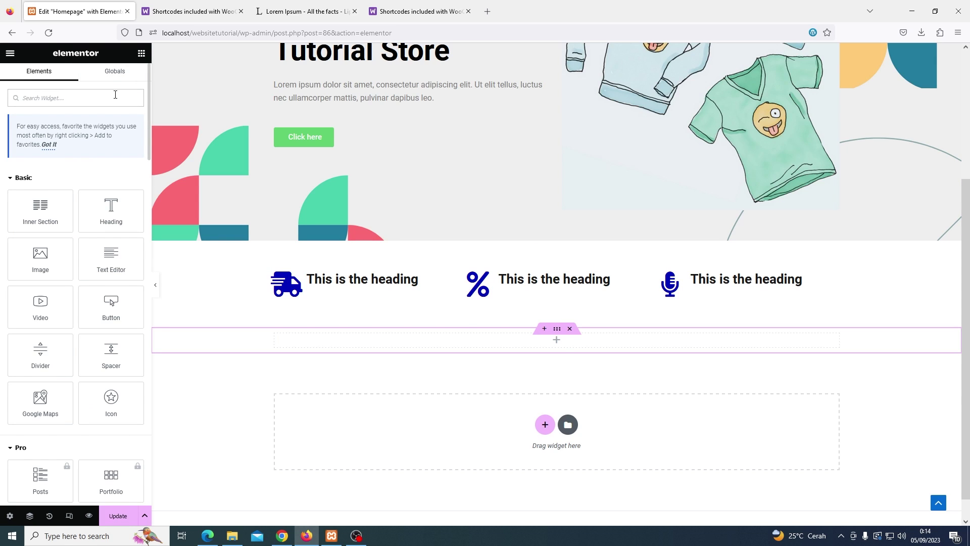
pyautogui.write('short')
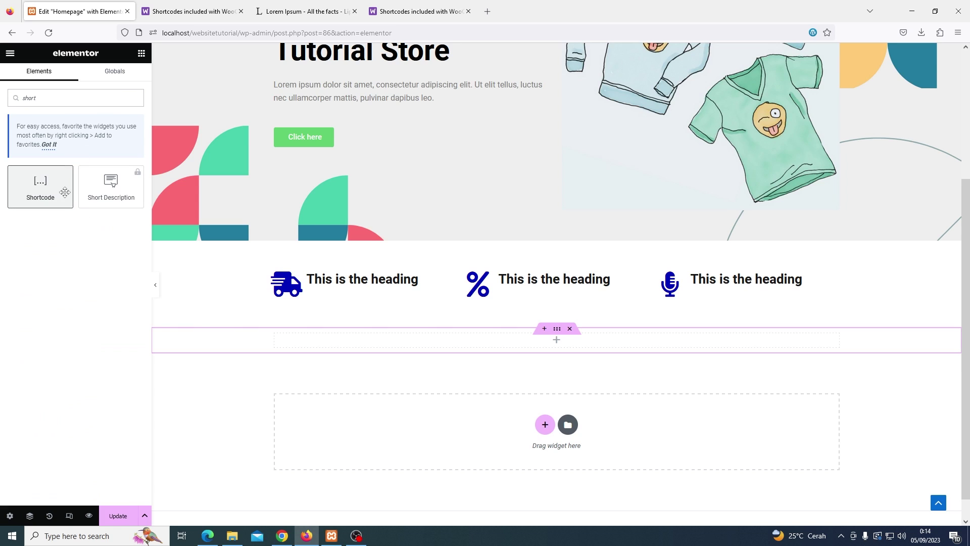
pyautogui.moveTo(63, 189); pyautogui.dragTo(579, 341)
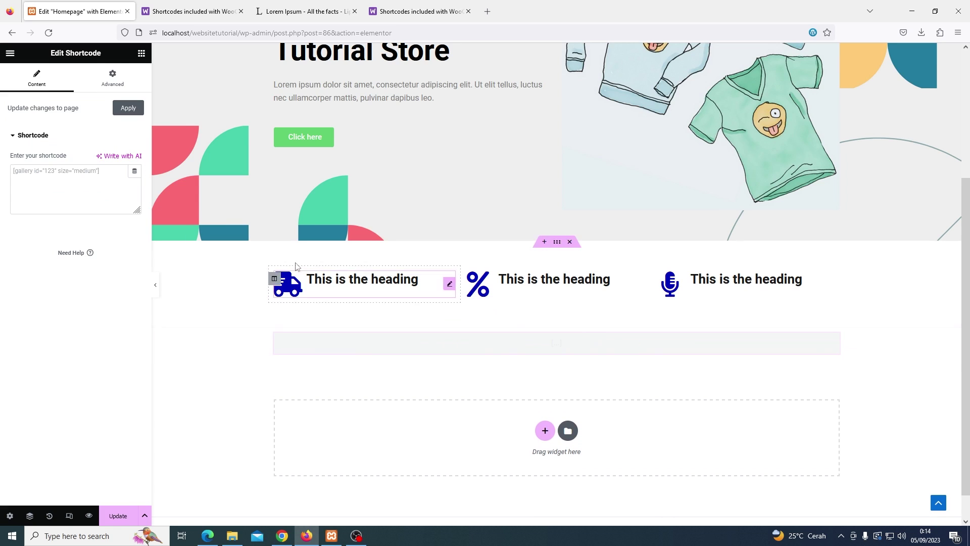
pyautogui.click(62, 178)
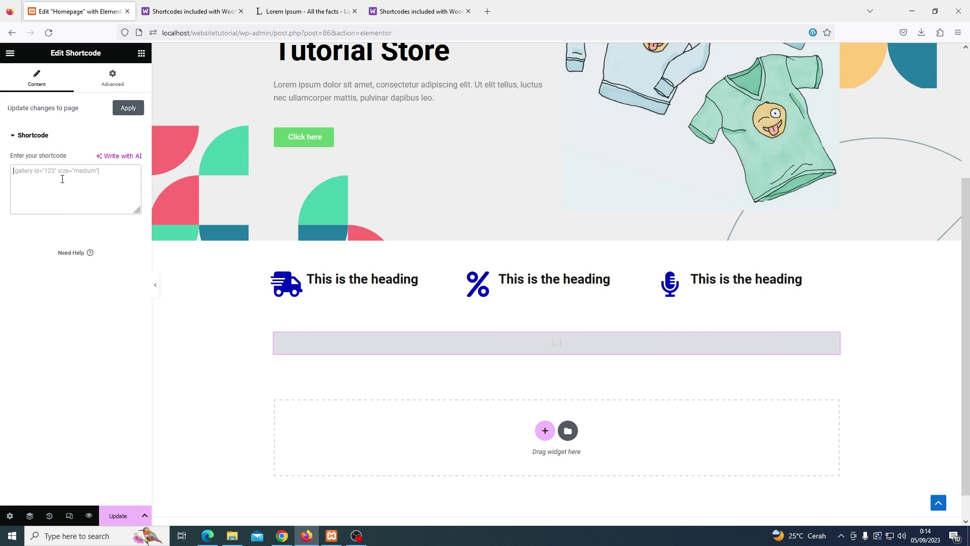
pyautogui.hotkey('ctrl', 'v')
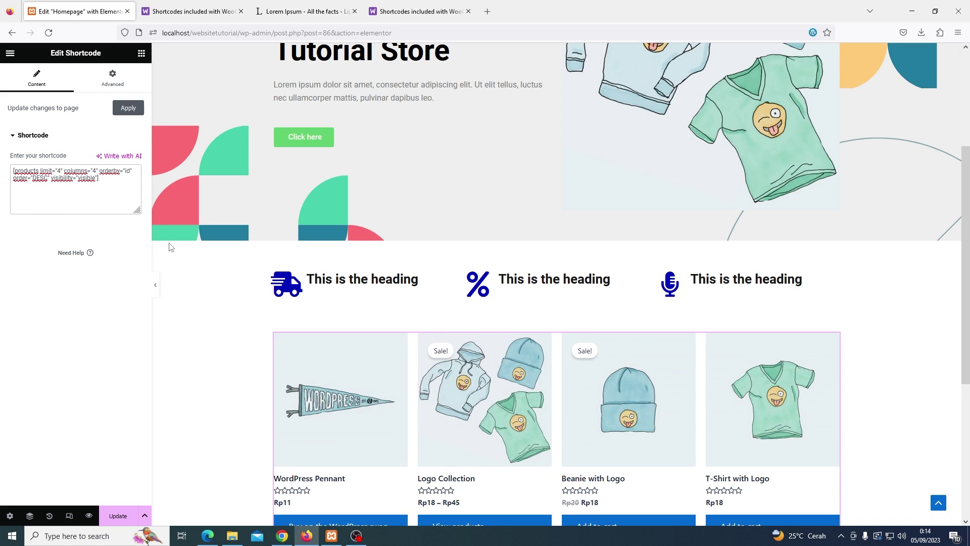
pyautogui.scroll(-2, 348, 299)
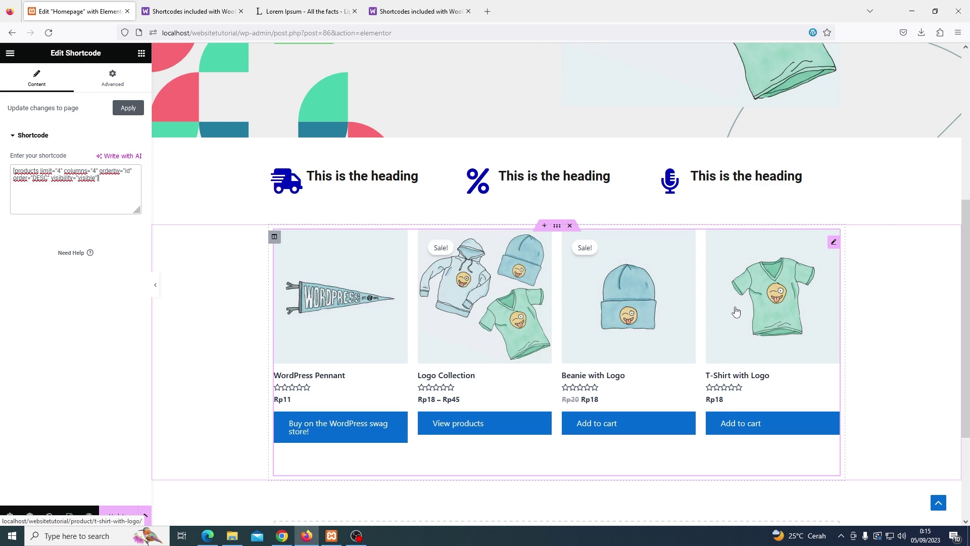
# Add a centered heading above the product grid titled 'Produk Terbaru Dari Kami'
pyautogui.click(142, 55)
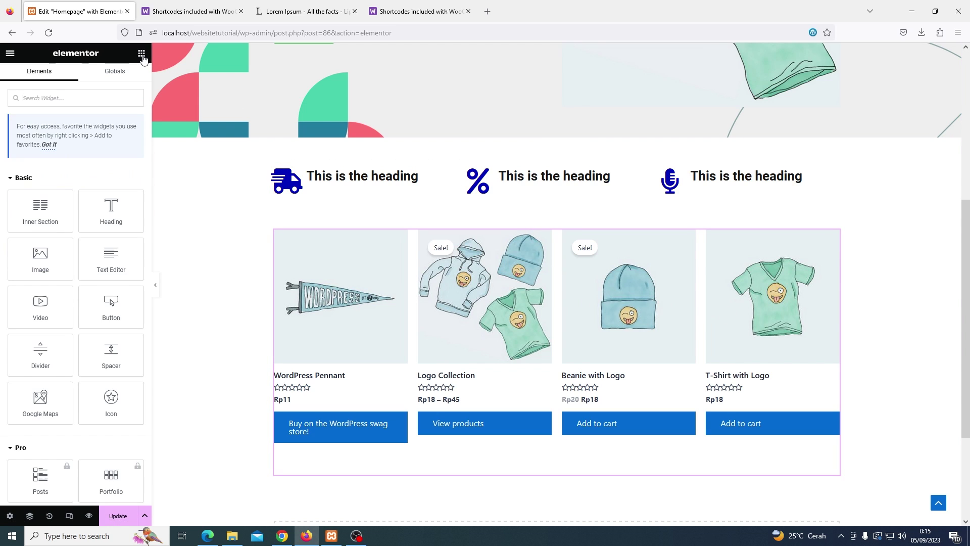
pyautogui.moveTo(119, 206); pyautogui.dragTo(517, 246)
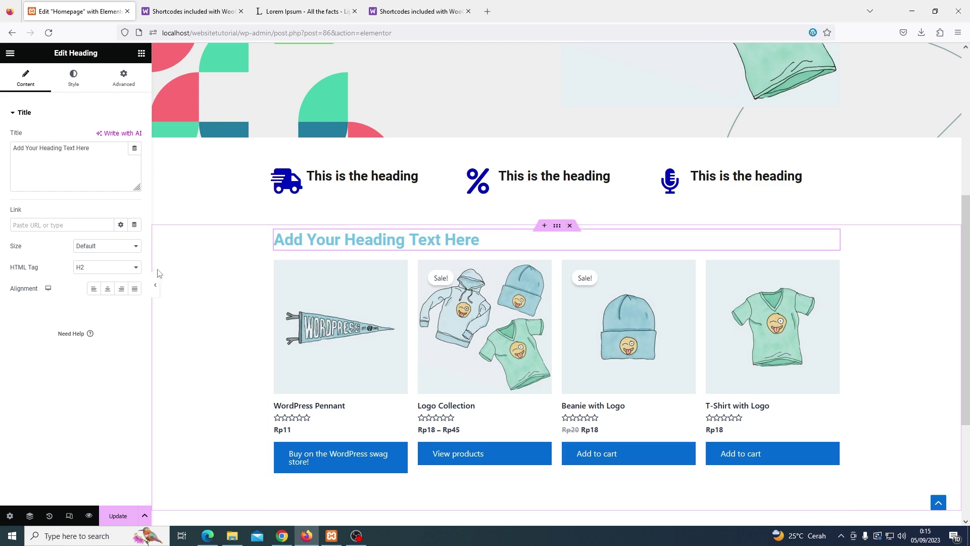
pyautogui.click(108, 289)
pyautogui.click(87, 178)
pyautogui.hotkey('ctrl', 'a')
pyautogui.hotkey('ctrl', 'v')
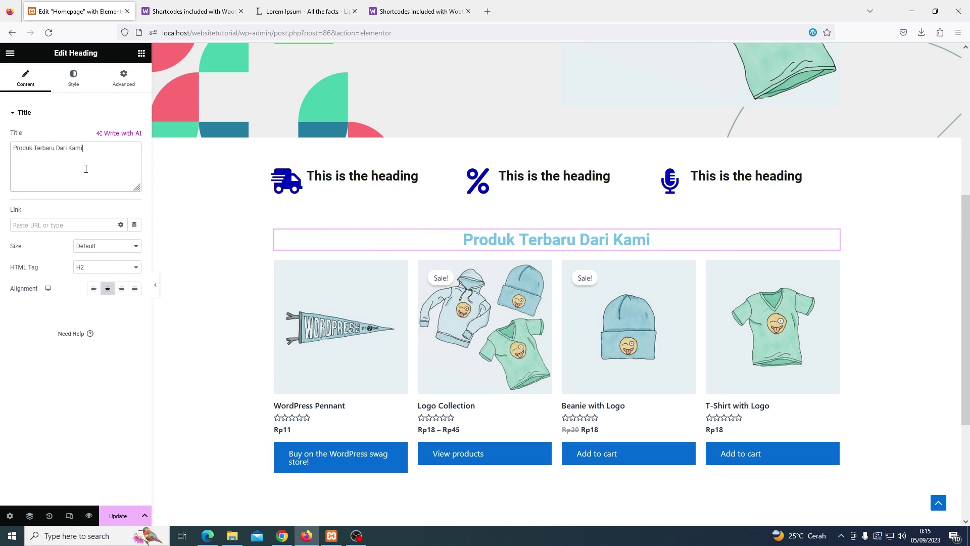
# Make the heading text black and update the homepage
pyautogui.click(72, 81)
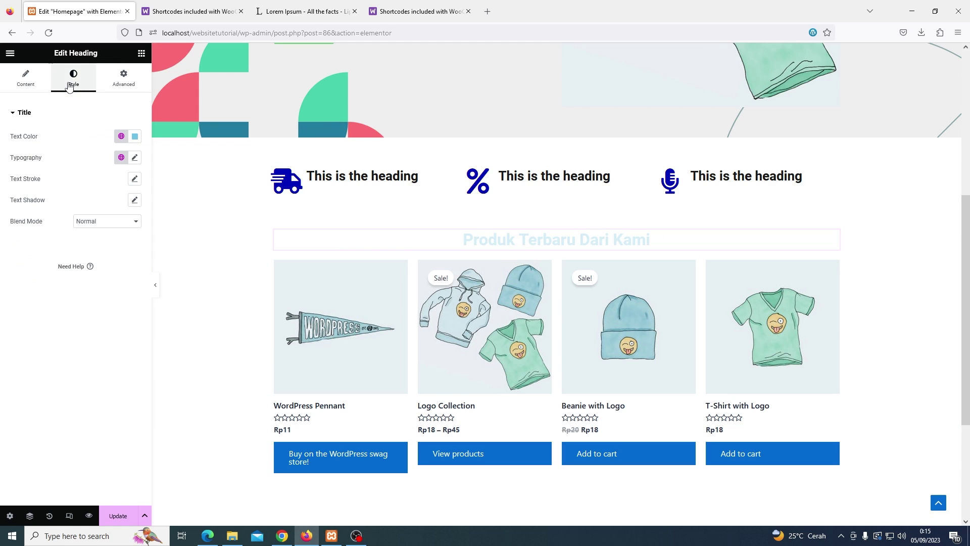
pyautogui.click(134, 136)
pyautogui.moveTo(121, 212); pyautogui.dragTo(77, 264)
pyautogui.click(64, 158)
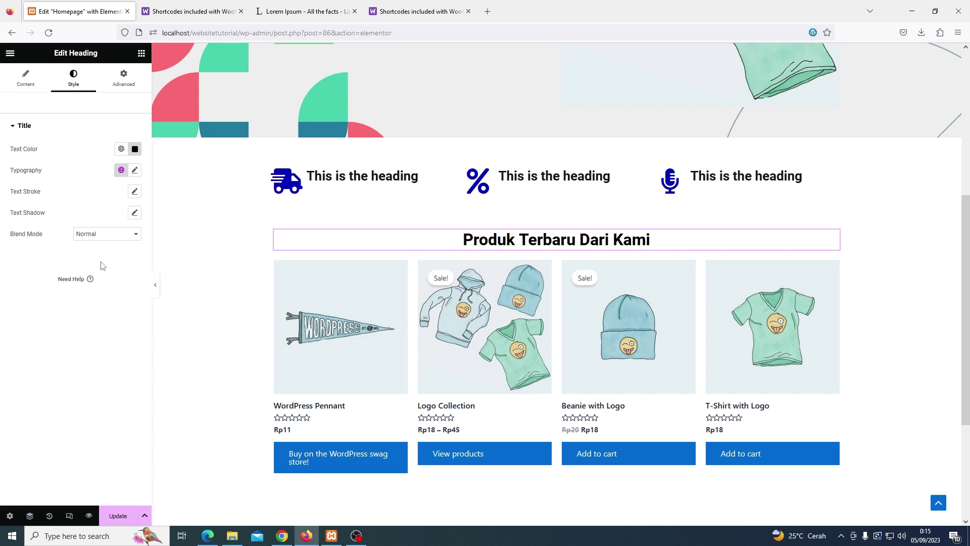
pyautogui.scroll(-1, 207, 305)
pyautogui.click(123, 517)
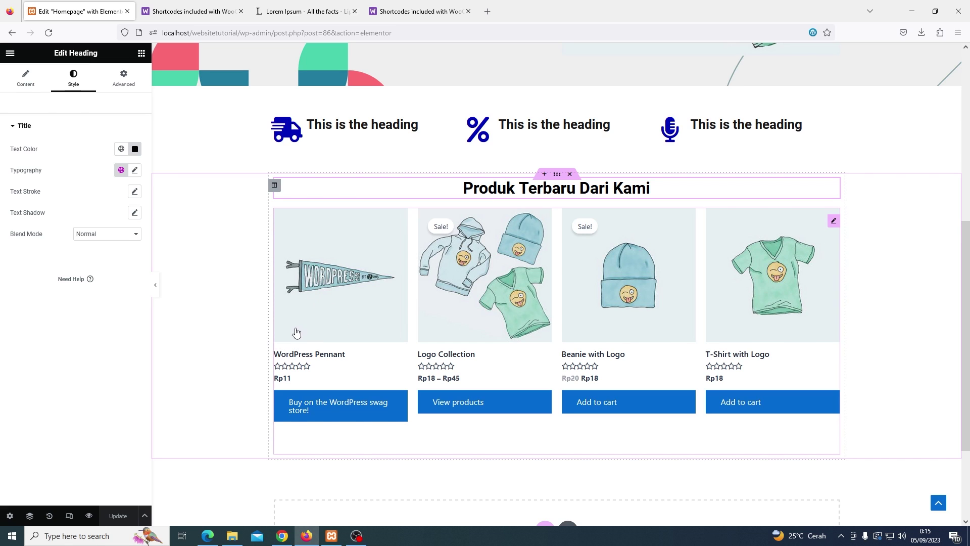
pyautogui.scroll(-1, 329, 336)
pyautogui.scroll(-2, 377, 396)
pyautogui.scroll(1, 377, 173)
# Copy the Scenario 2 featured-products shortcode from the WooCommerce documentation tab
pyautogui.hotkey('ctrl', 'shift', 'Tab')
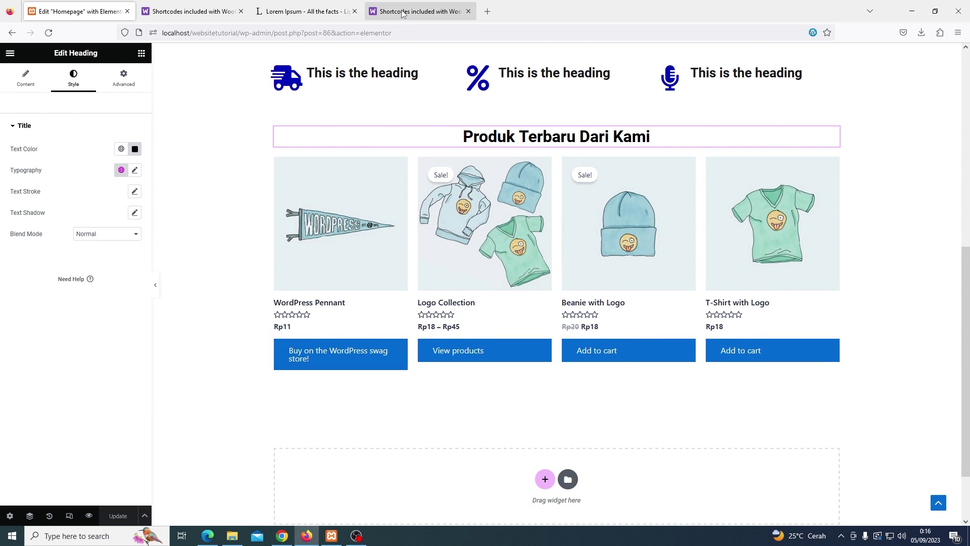
pyautogui.scroll(5, 334, 243)
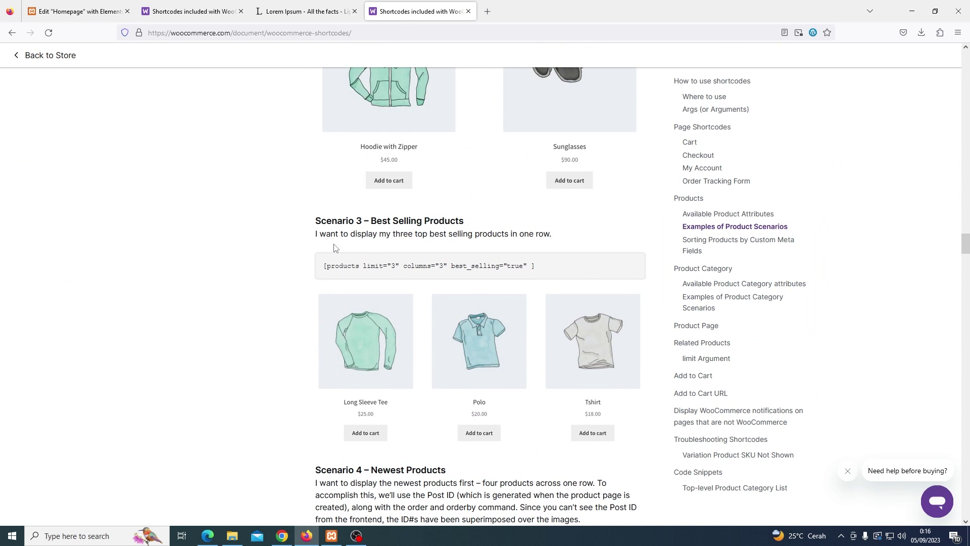
pyautogui.scroll(10, 331, 248)
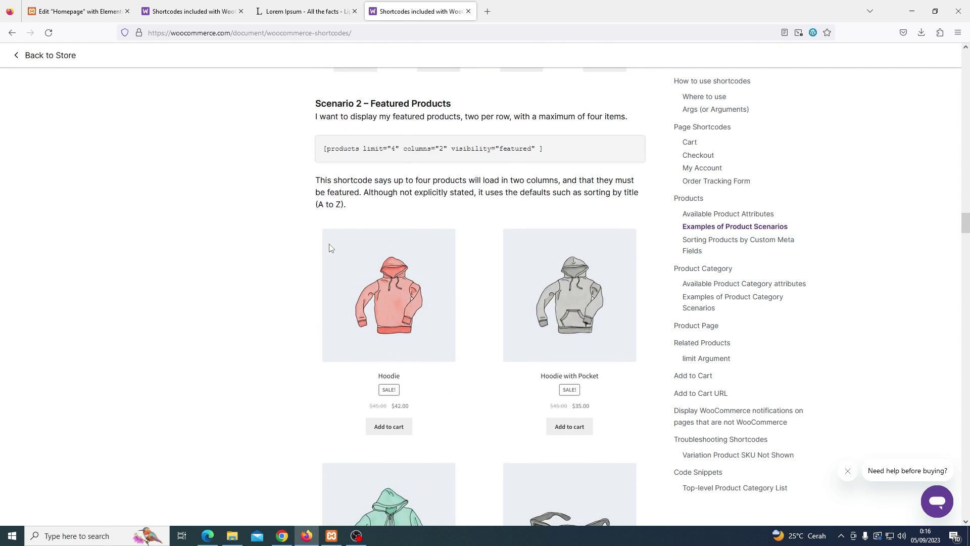
pyautogui.scroll(6, 331, 247)
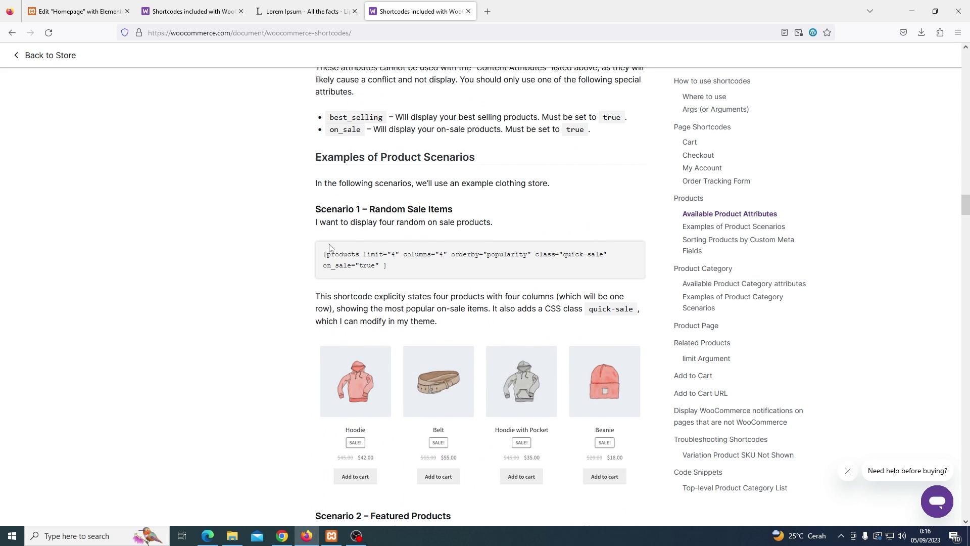
pyautogui.scroll(-6, 338, 245)
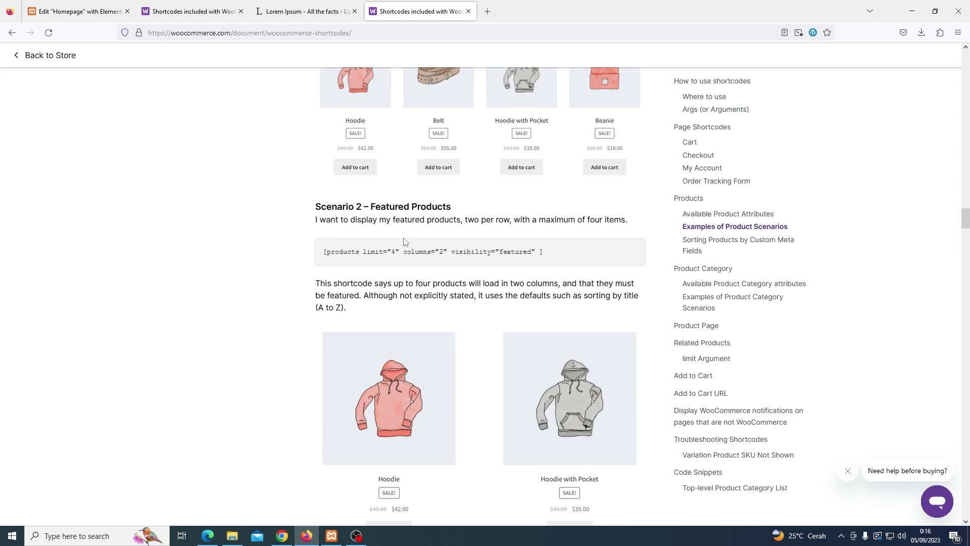
pyautogui.tripleClick(399, 252)
pyautogui.rightClick(400, 253)
pyautogui.click(407, 258)
# Add a one-column section below the latest products with a heading 'Rekomendasi Produk Untuk Anda'
pyautogui.click(96, 11)
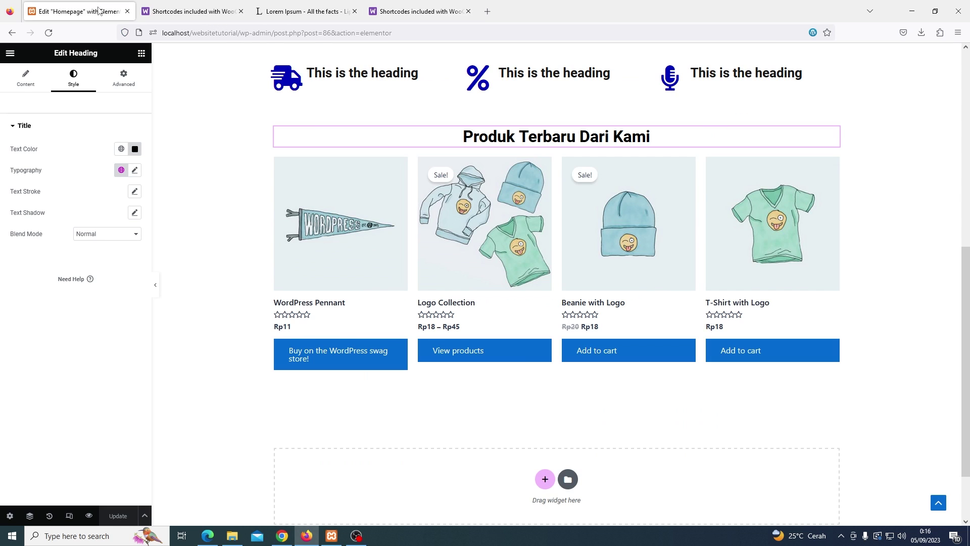
pyautogui.scroll(-1, 530, 441)
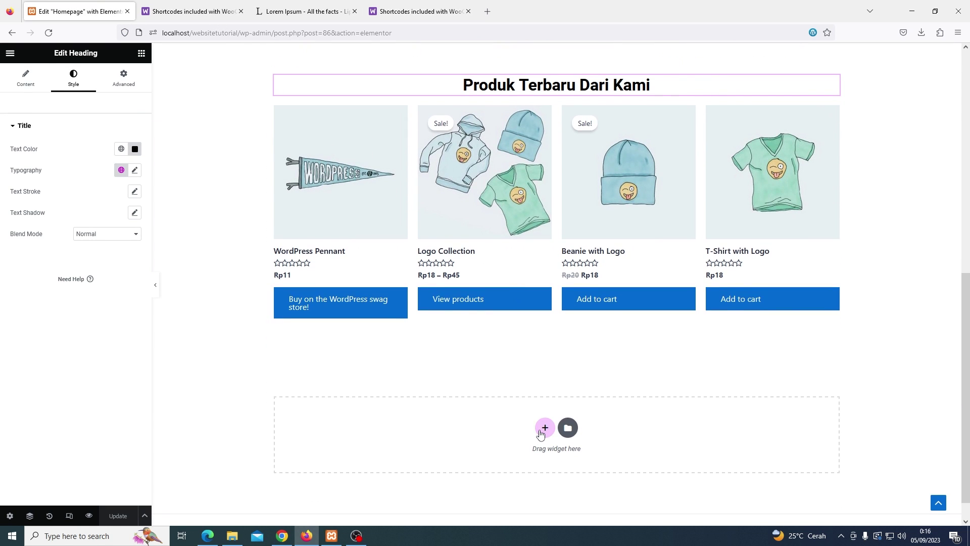
pyautogui.click(545, 428)
pyautogui.click(441, 445)
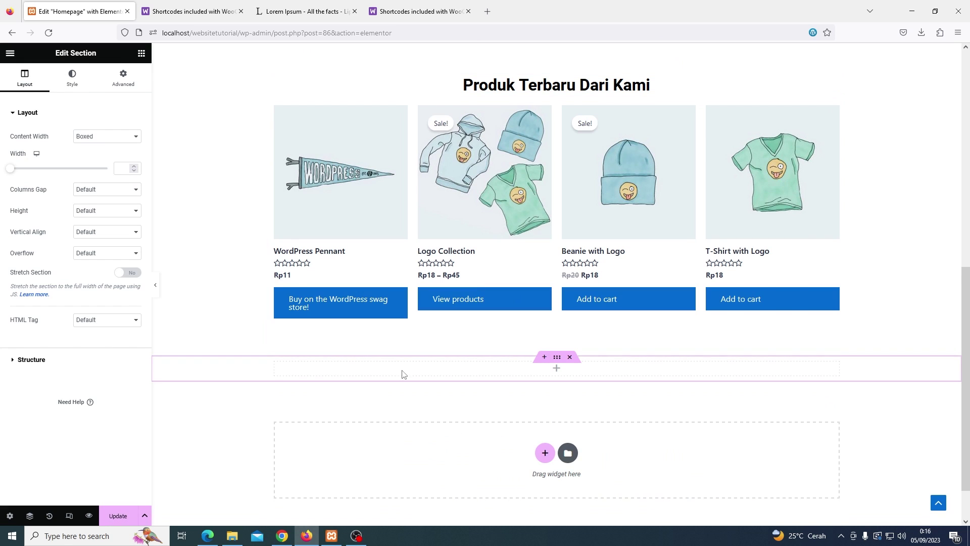
pyautogui.click(141, 53)
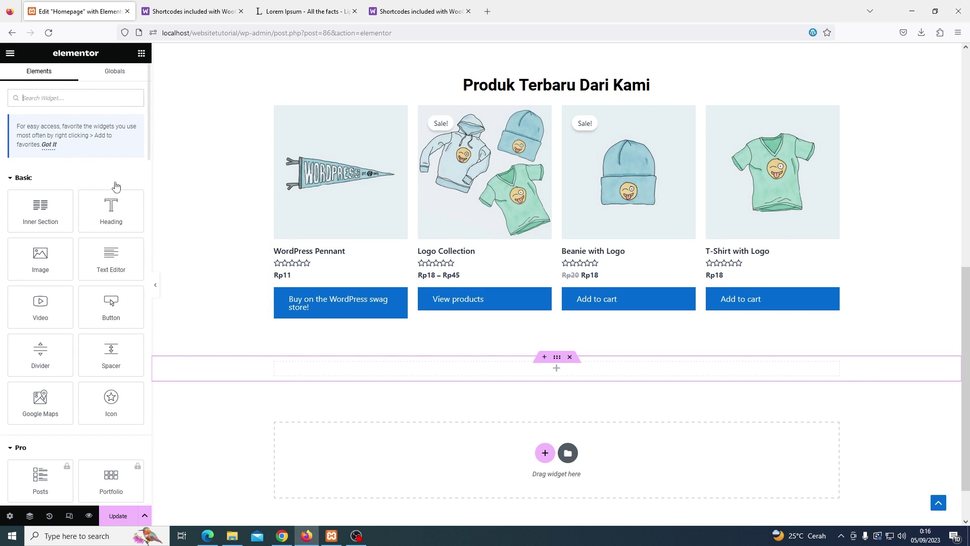
pyautogui.moveTo(112, 213); pyautogui.dragTo(557, 375)
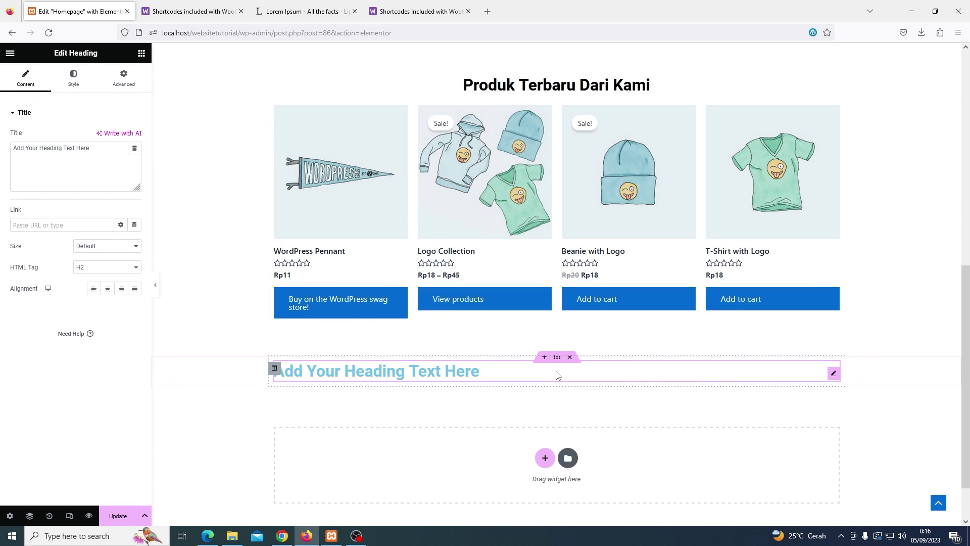
pyautogui.tripleClick(97, 162)
pyautogui.write('Rekomendasi Produk Untuk Anda')
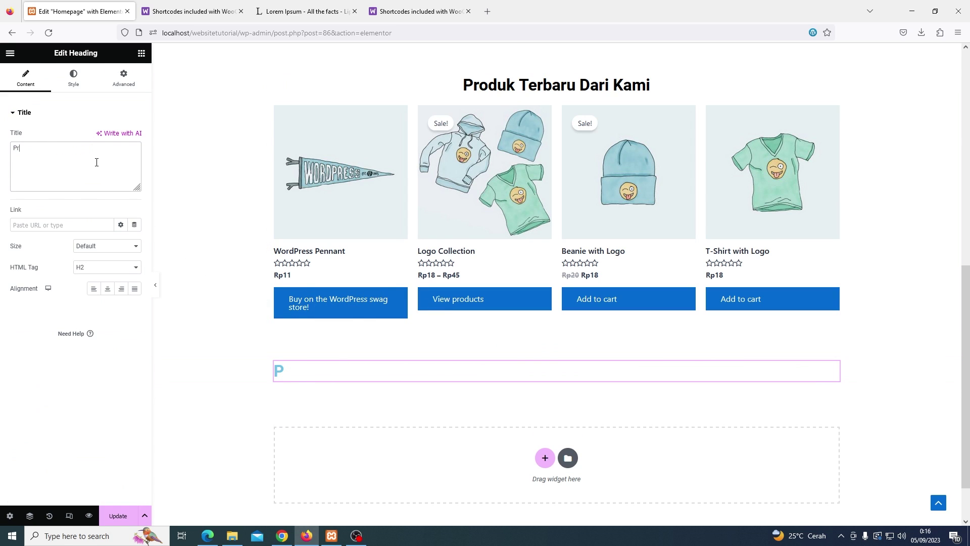
# Paste the 'Produk Terbaru Dari Kami' heading's style onto the new heading
pyautogui.scroll(3, 509, 243)
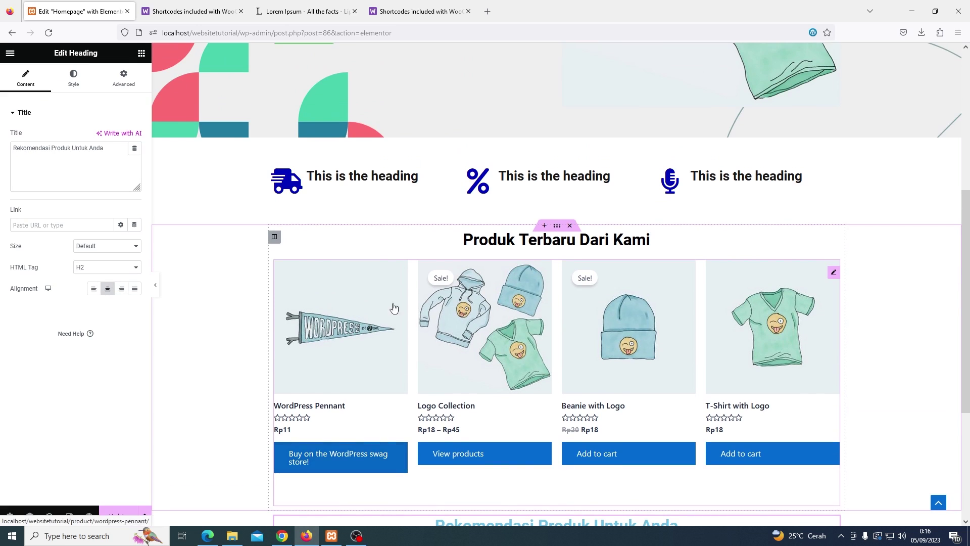
pyautogui.rightClick(511, 238)
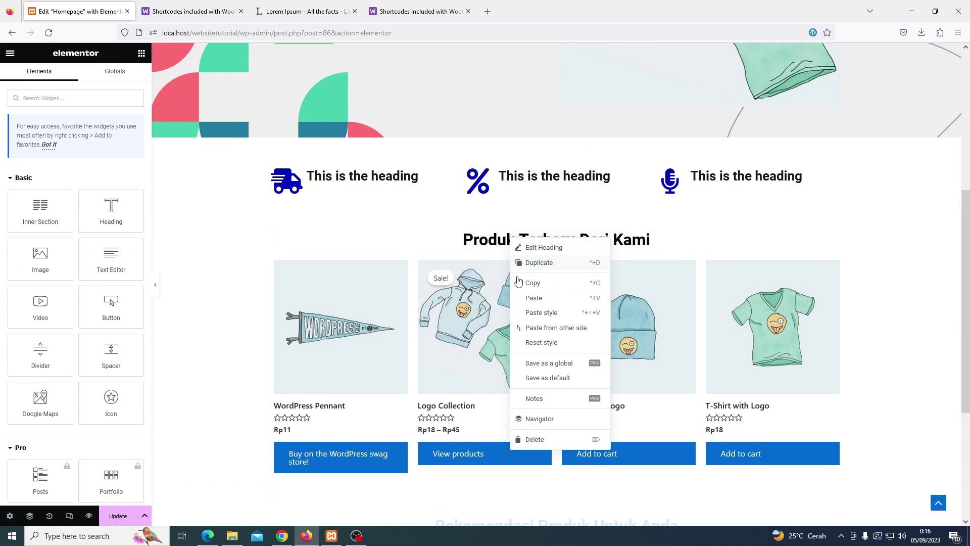
pyautogui.press('Escape')
pyautogui.scroll(-2, 518, 286)
pyautogui.scroll(-3, 519, 286)
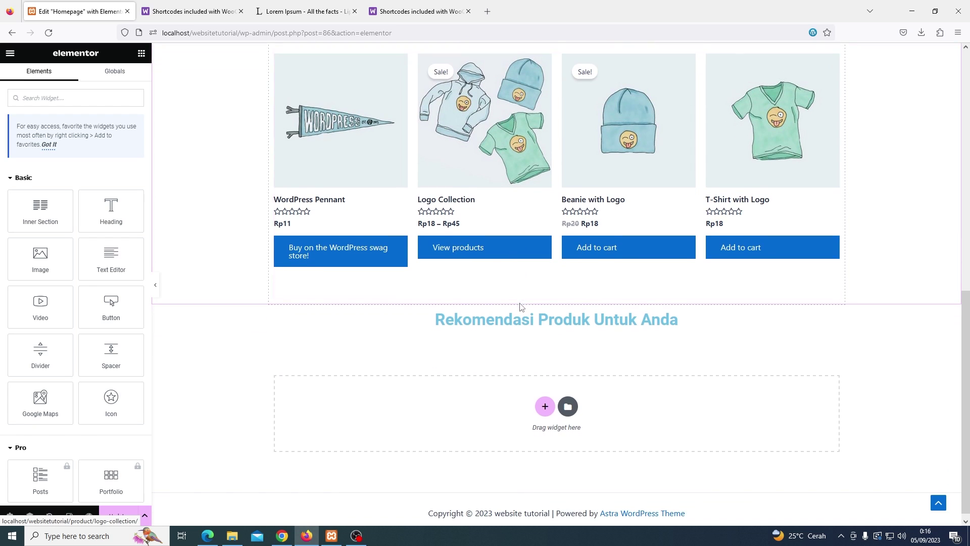
pyautogui.rightClick(518, 317)
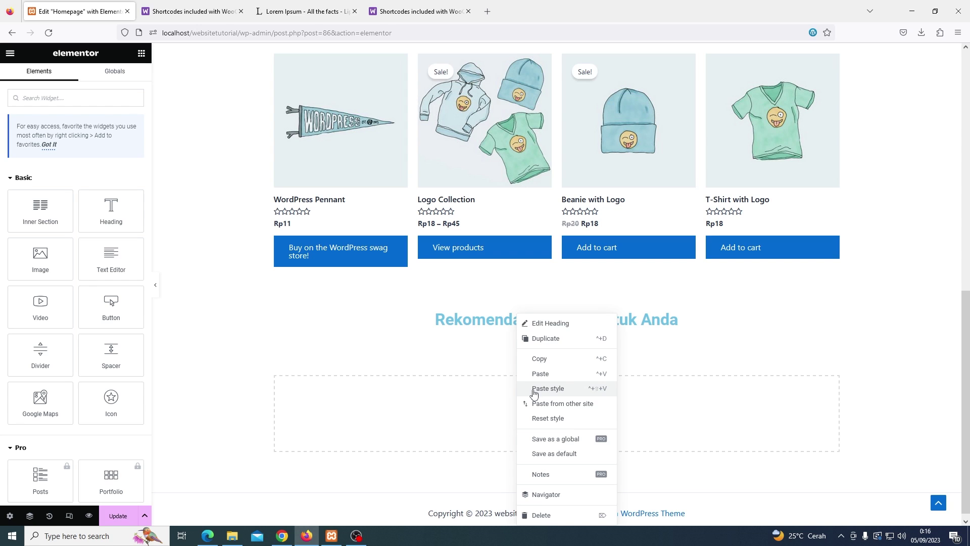
pyautogui.click(534, 389)
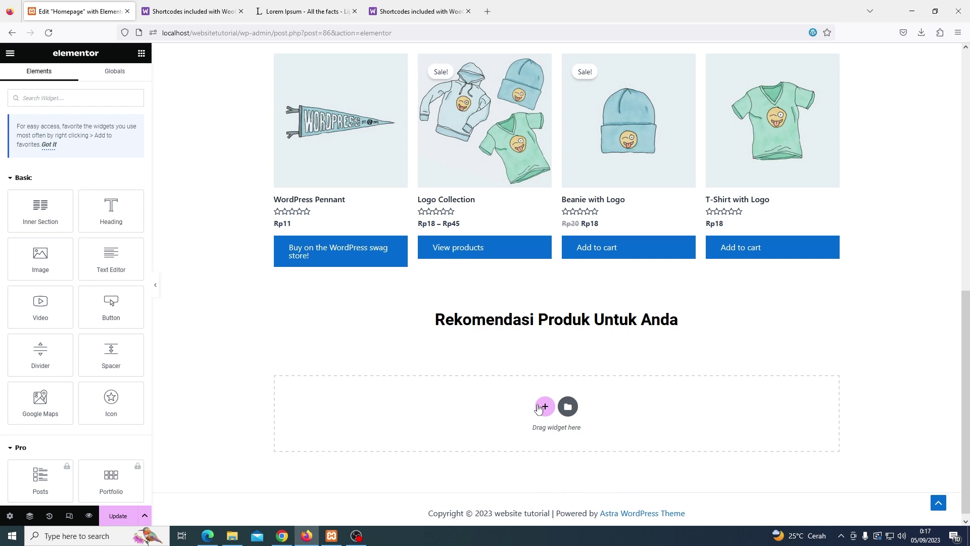
# Add a Shortcode widget below the new heading and clear the wrongly pasted content
pyautogui.click(88, 97)
pyautogui.write('short')
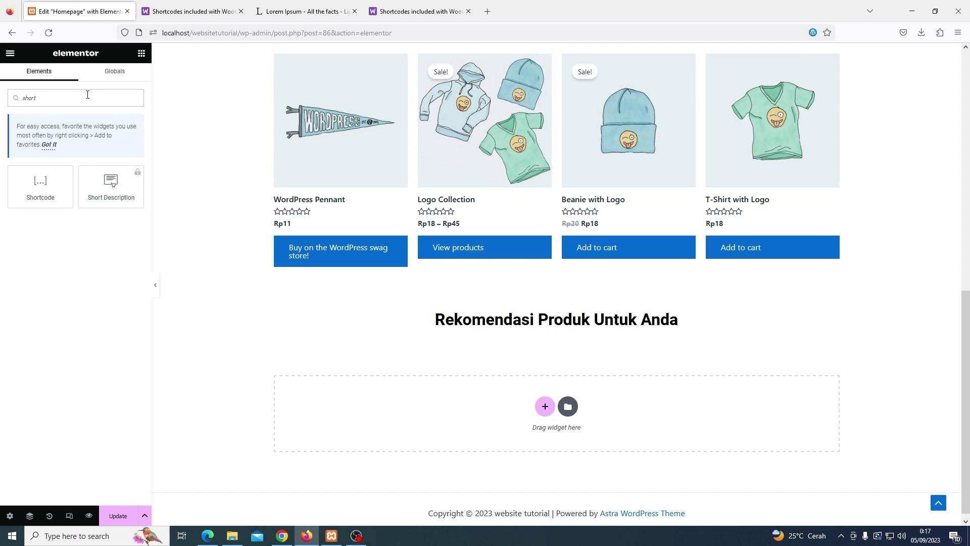
pyautogui.moveTo(40, 188); pyautogui.dragTo(572, 325)
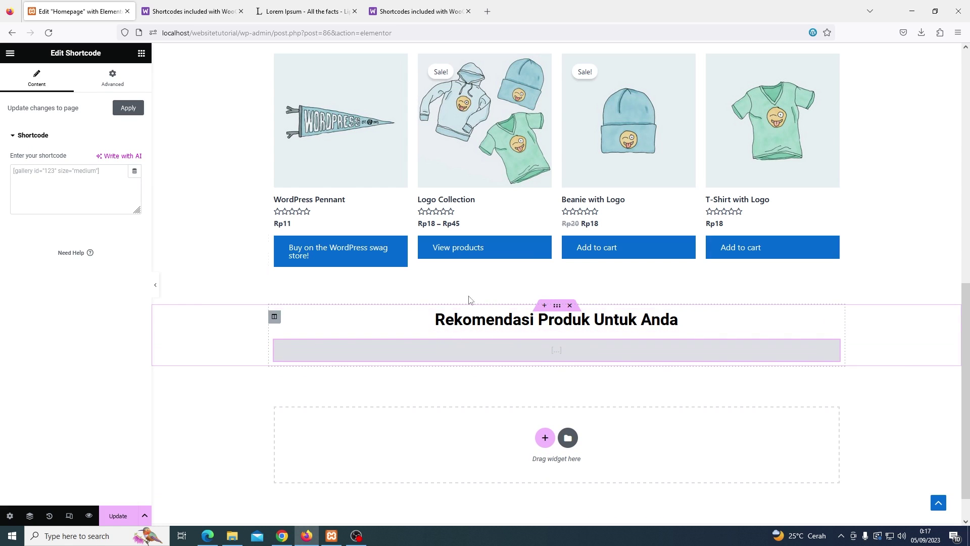
pyautogui.click(92, 183)
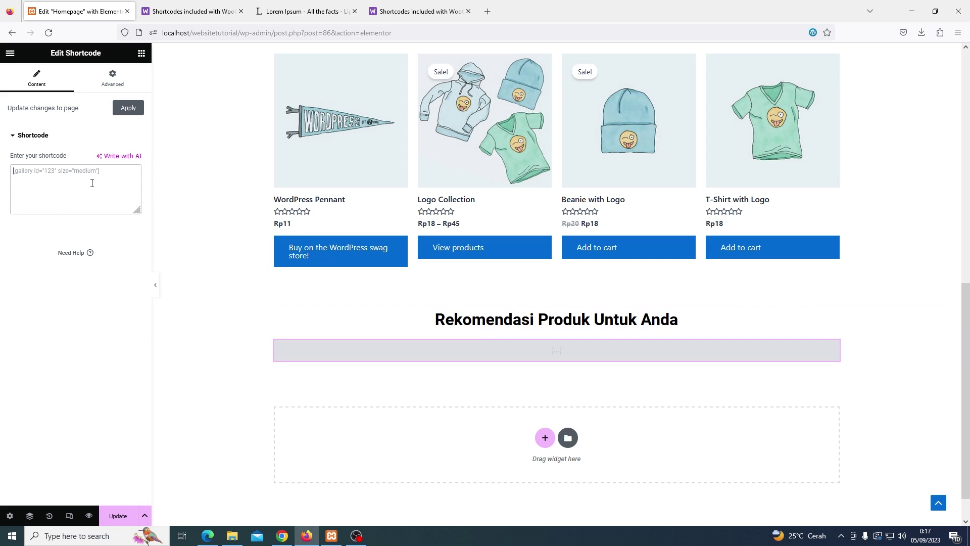
pyautogui.hotkey('ctrl', 'v')
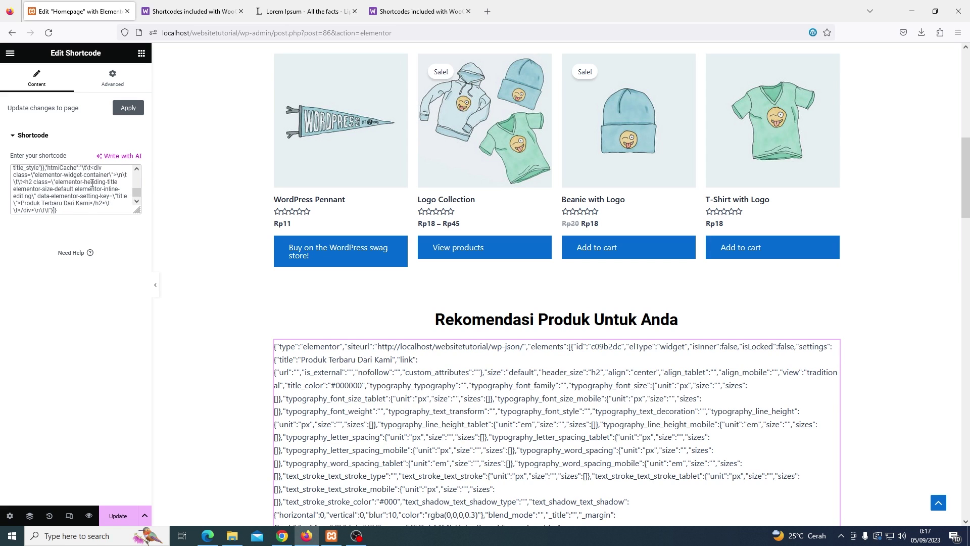
pyautogui.hotkey('ctrl', 'a')
pyautogui.press('BackSpace')
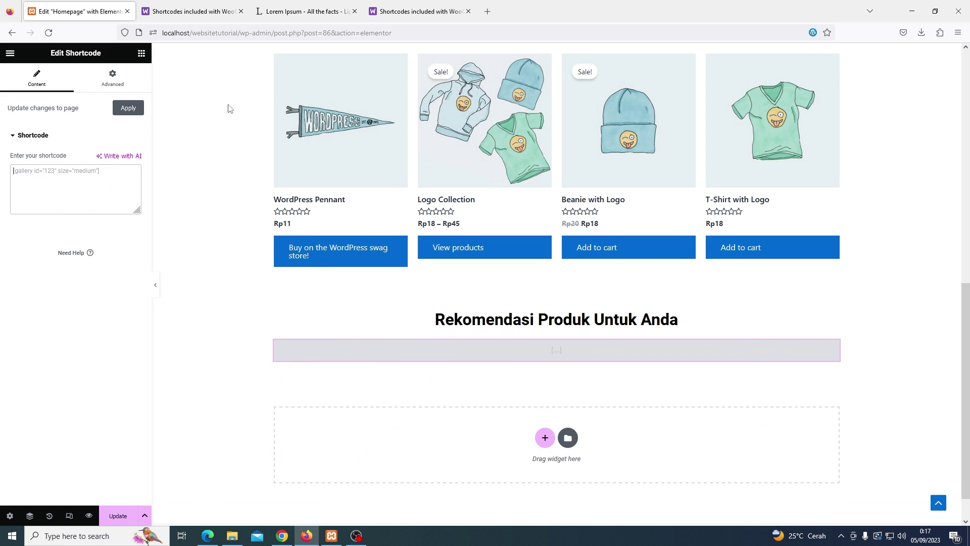
# Copy the featured-products shortcode from the docs and paste it into the Shortcode widget
pyautogui.click(415, 11)
pyautogui.rightClick(411, 252)
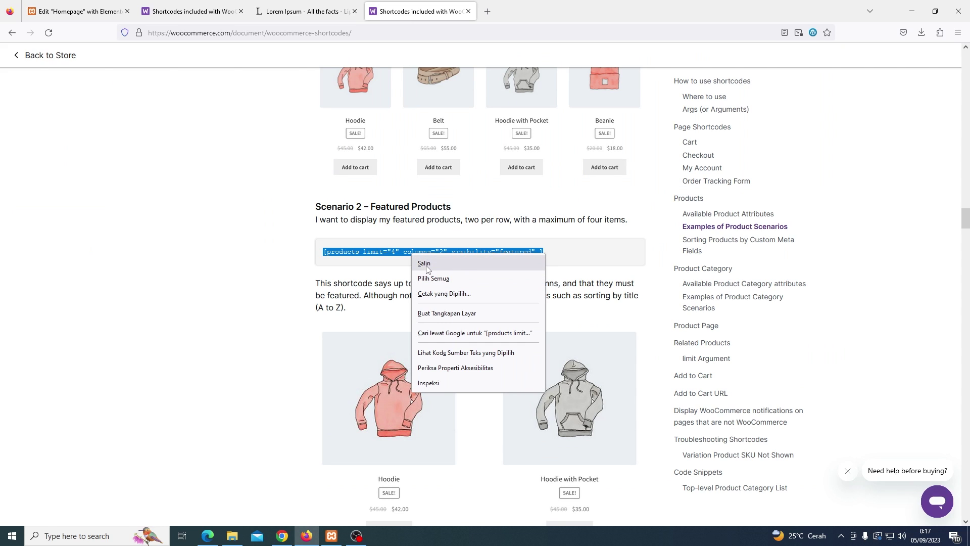
pyautogui.click(425, 264)
pyautogui.click(96, 20)
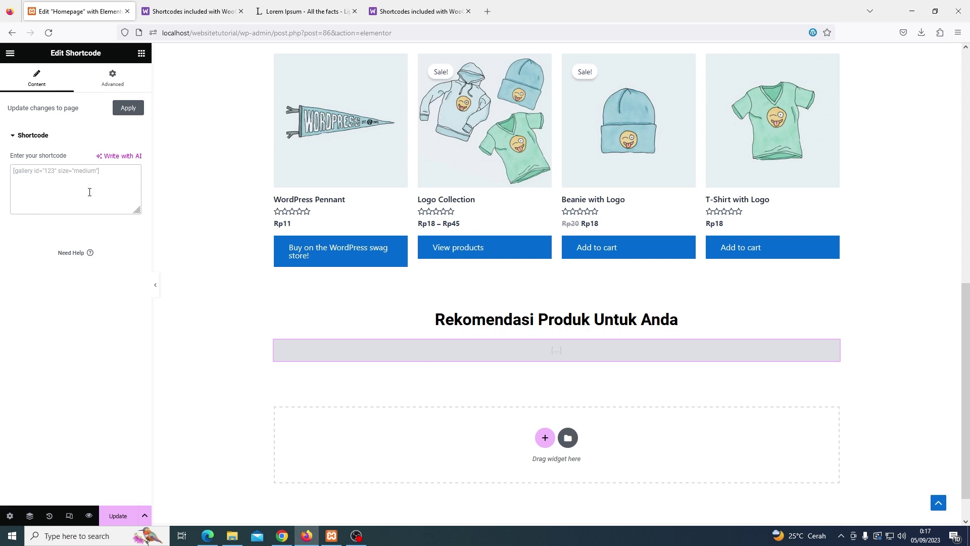
pyautogui.hotkey('ctrl', 'v')
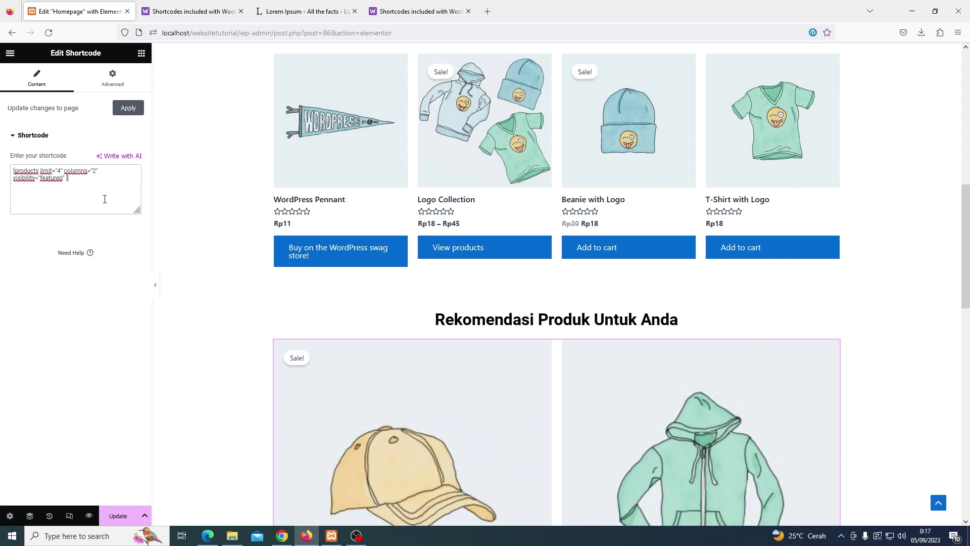
pyautogui.scroll(-5, 354, 301)
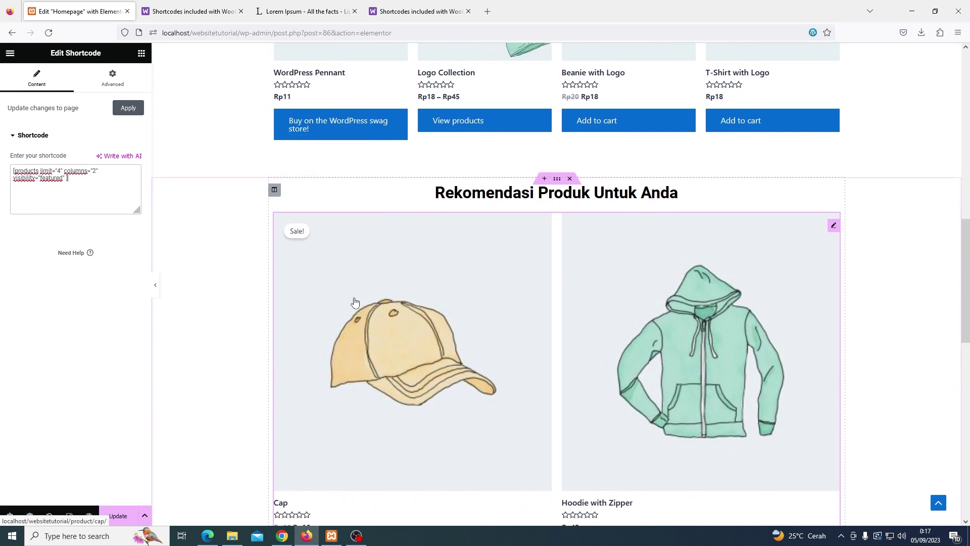
pyautogui.scroll(-5, 355, 302)
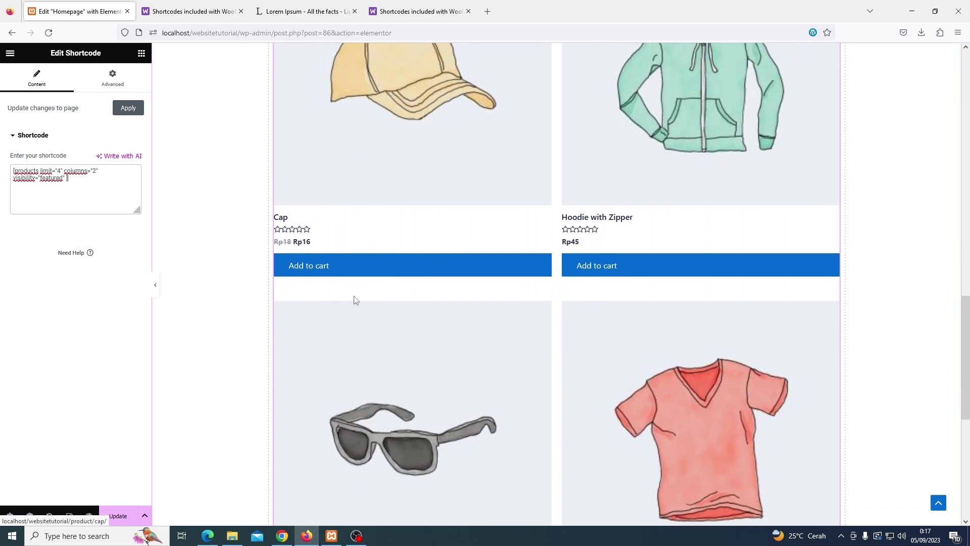
pyautogui.scroll(6, 355, 301)
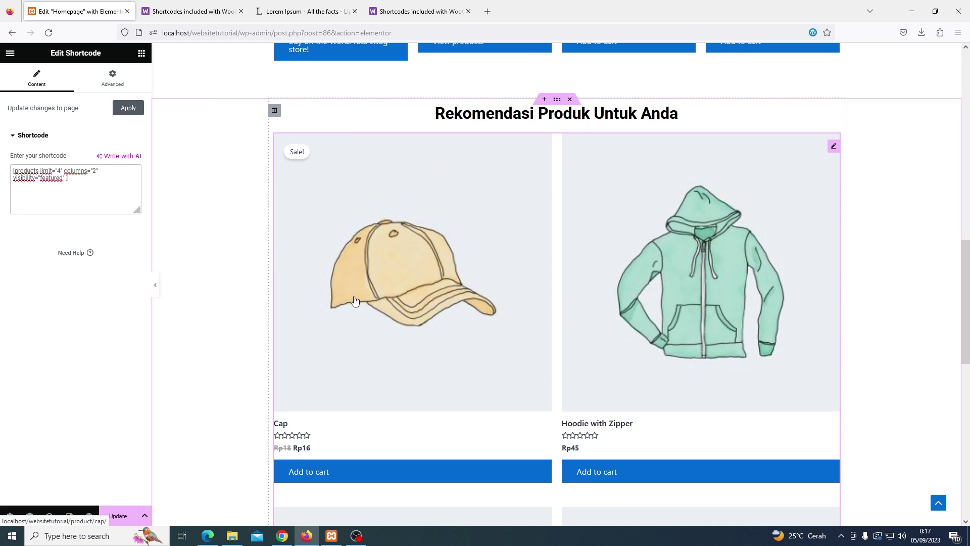
pyautogui.scroll(3, 354, 301)
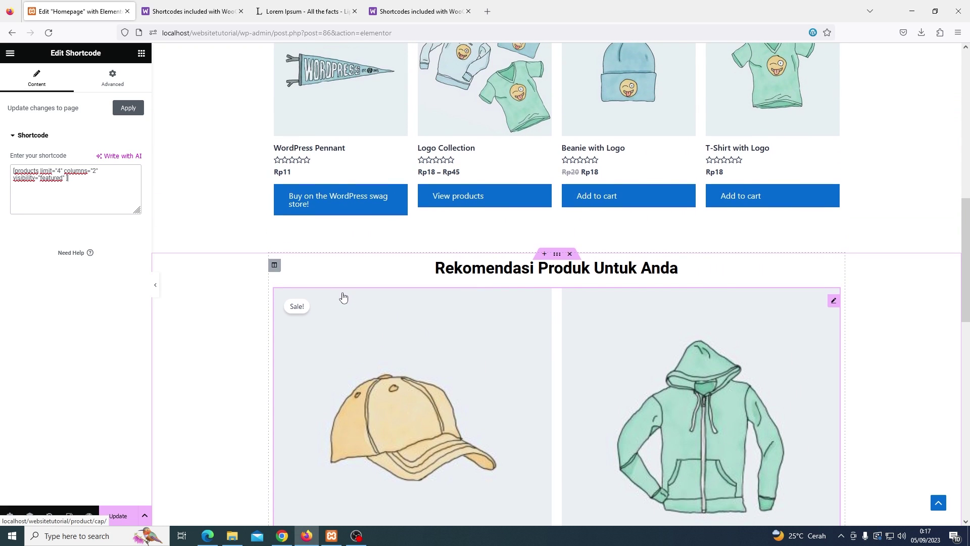
pyautogui.scroll(2, 251, 277)
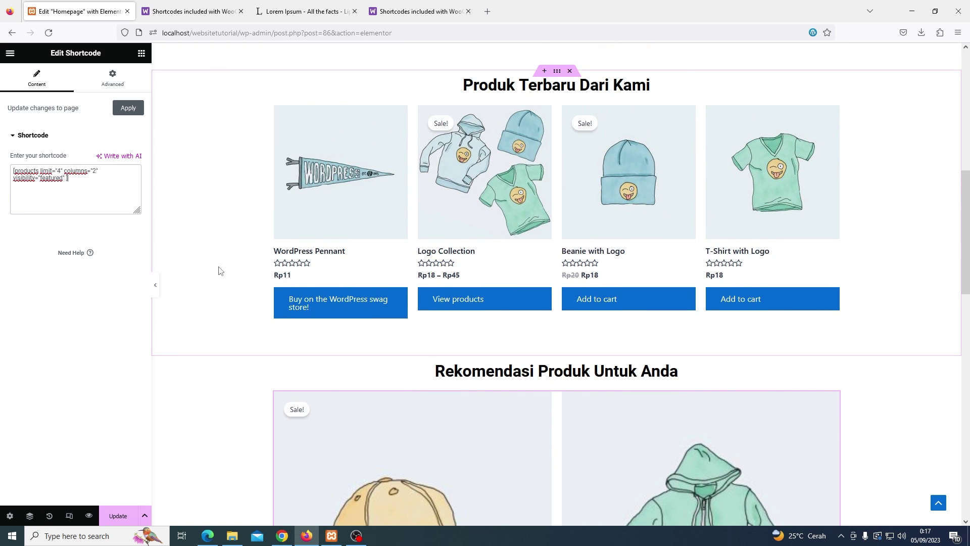
pyautogui.scroll(1, 266, 259)
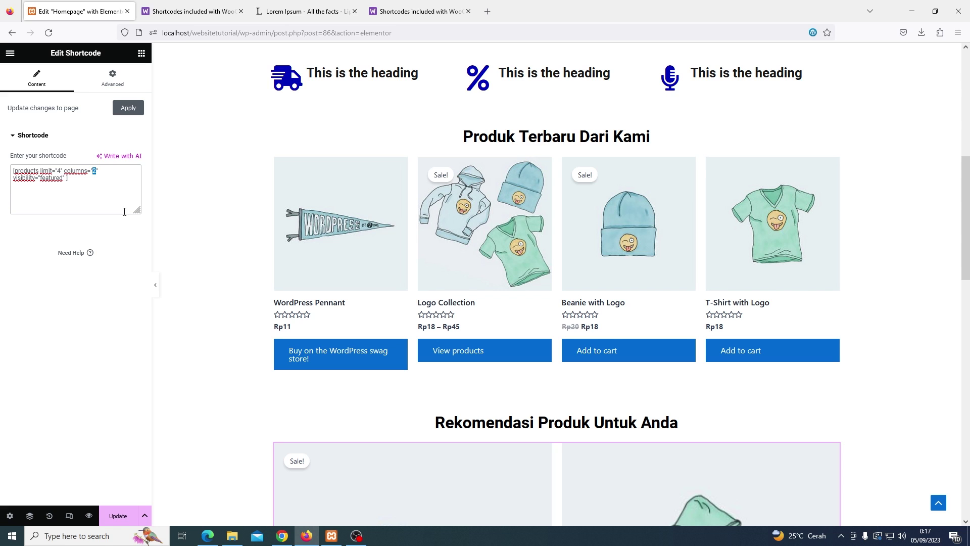
# Change the featured-products shortcode to columns="4" and update the homepage
pyautogui.write('4')
pyautogui.scroll(-1, 385, 285)
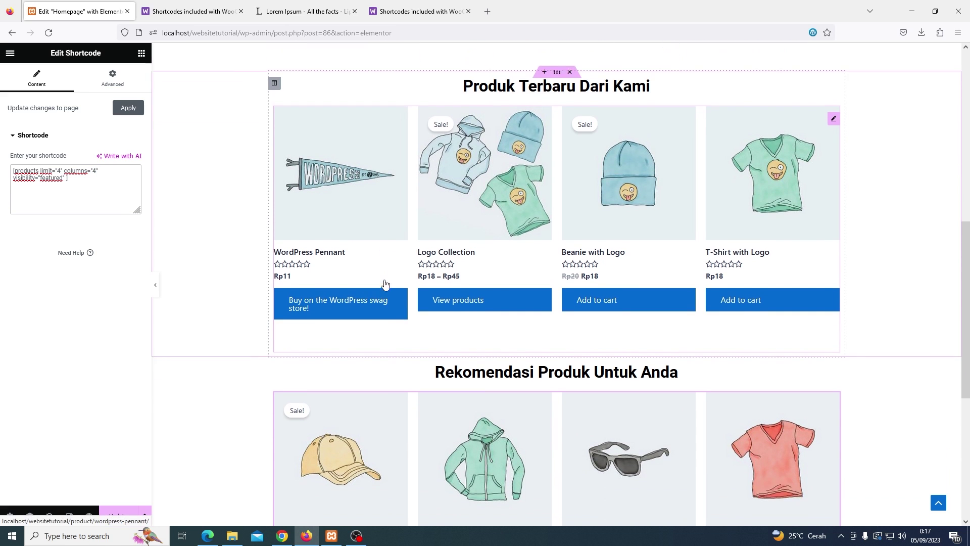
pyautogui.scroll(-3, 386, 285)
pyautogui.scroll(-2, 385, 283)
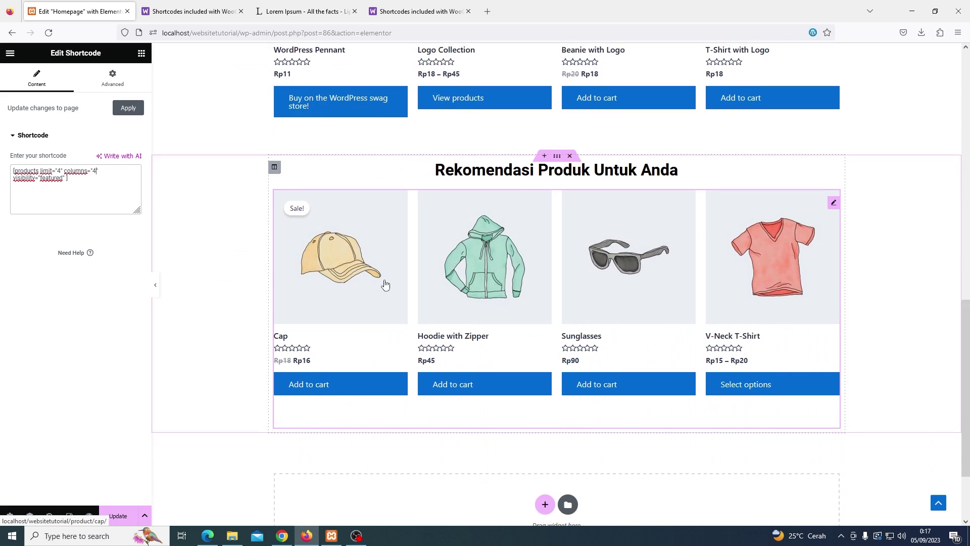
pyautogui.scroll(1, 379, 281)
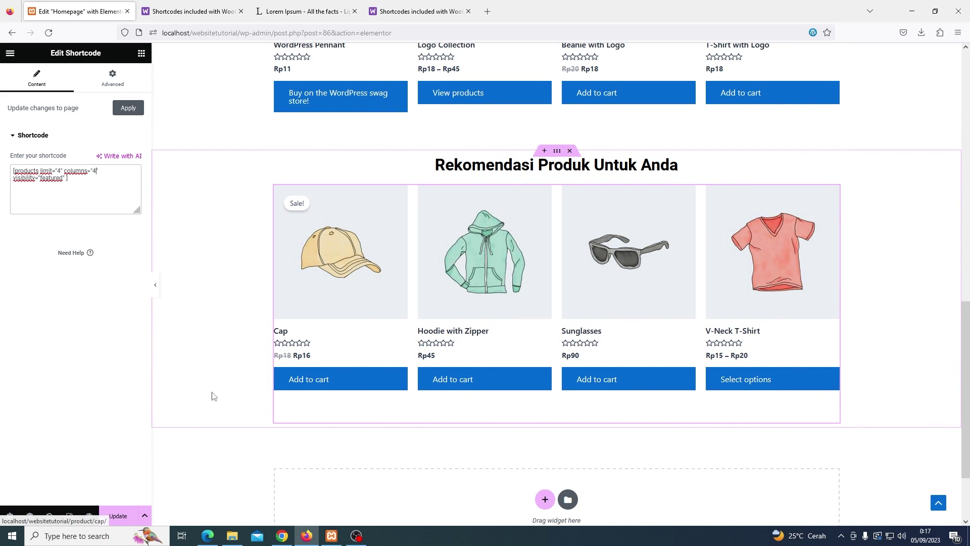
pyautogui.click(121, 516)
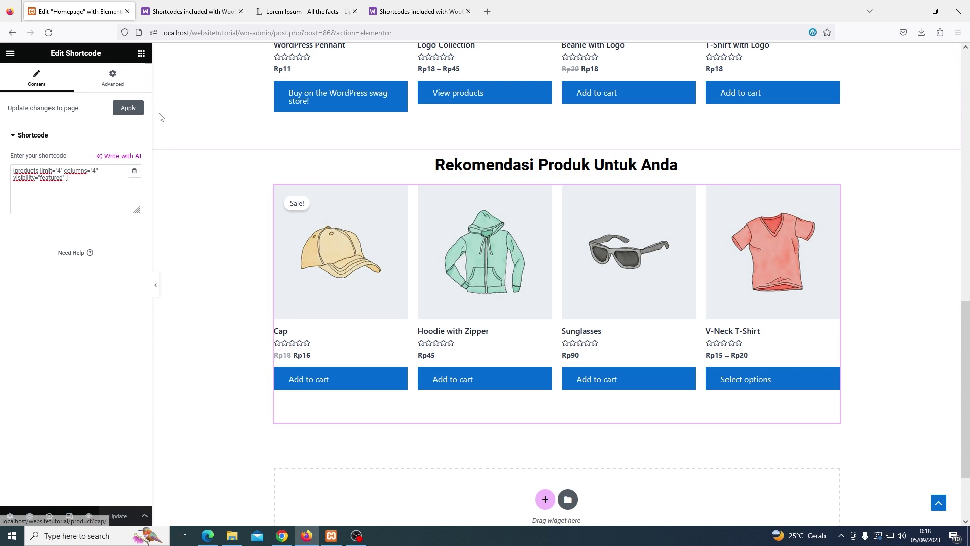
# Preview the updated homepage, then open the store's All Products list
pyautogui.click(10, 54)
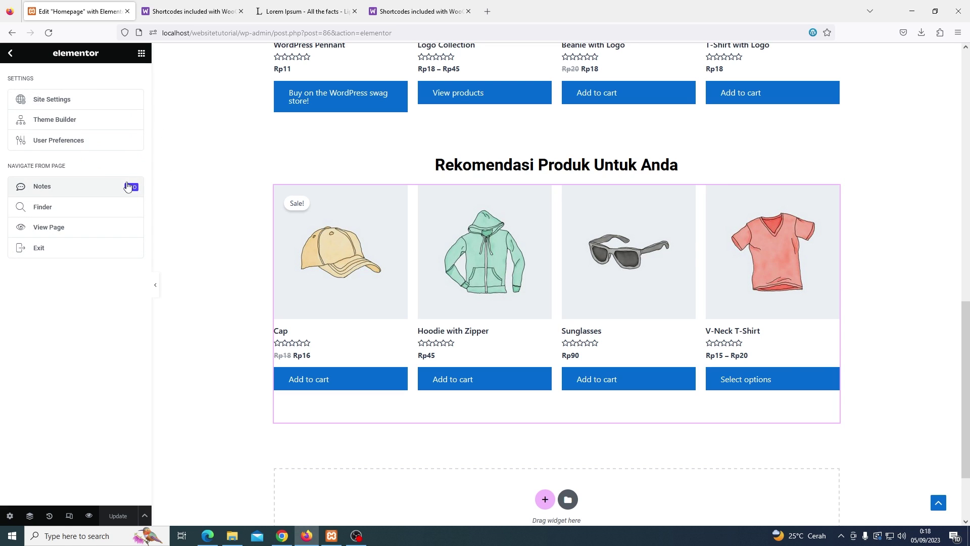
pyautogui.click(94, 515)
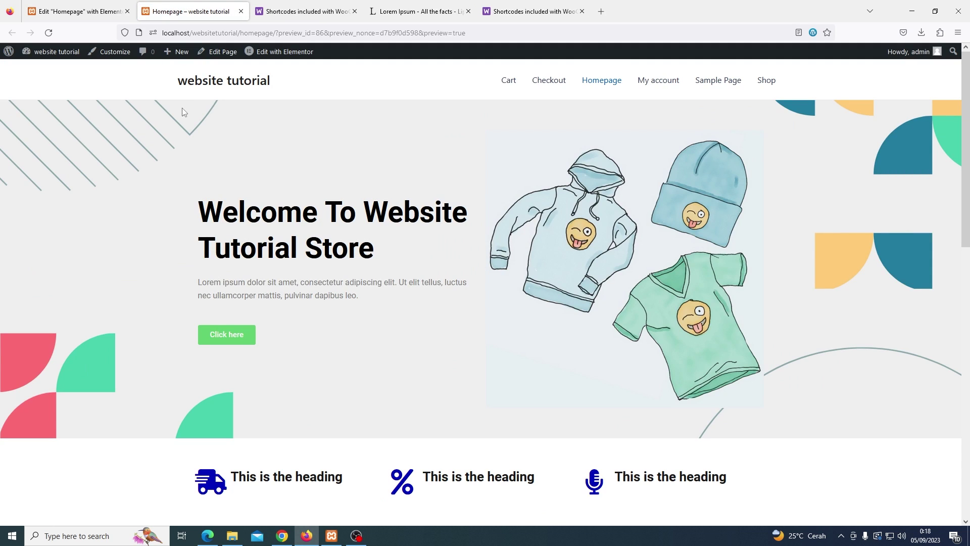
pyautogui.moveTo(64, 52)
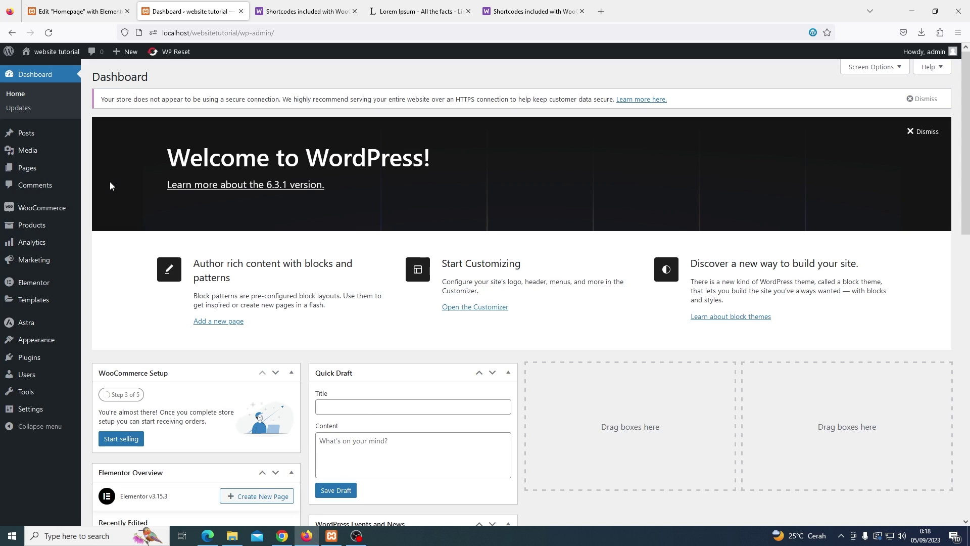
pyautogui.moveTo(51, 229)
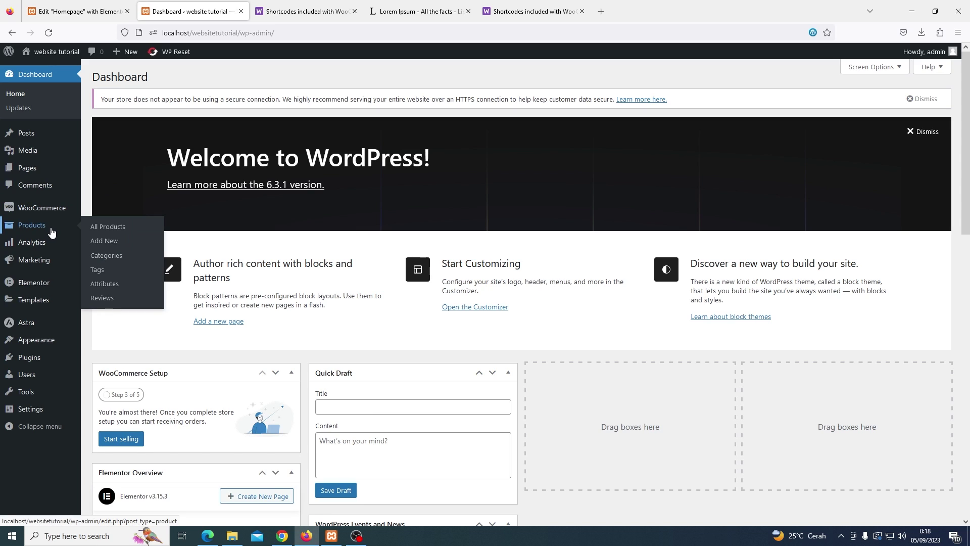
pyautogui.click(108, 227)
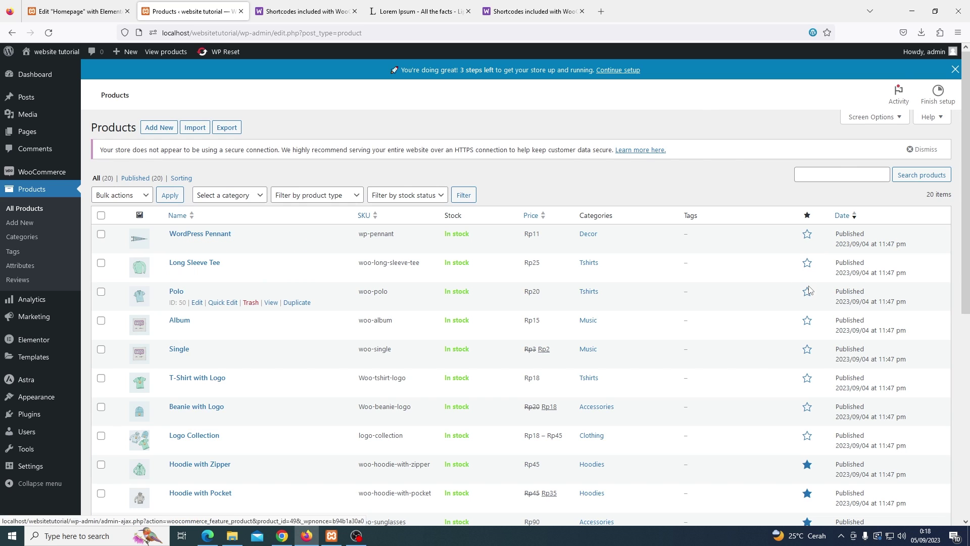
# Unstar the hoodies and star WordPress Pennant, Polo, Album and Single as featured products
pyautogui.scroll(-7, 808, 293)
pyautogui.click(807, 372)
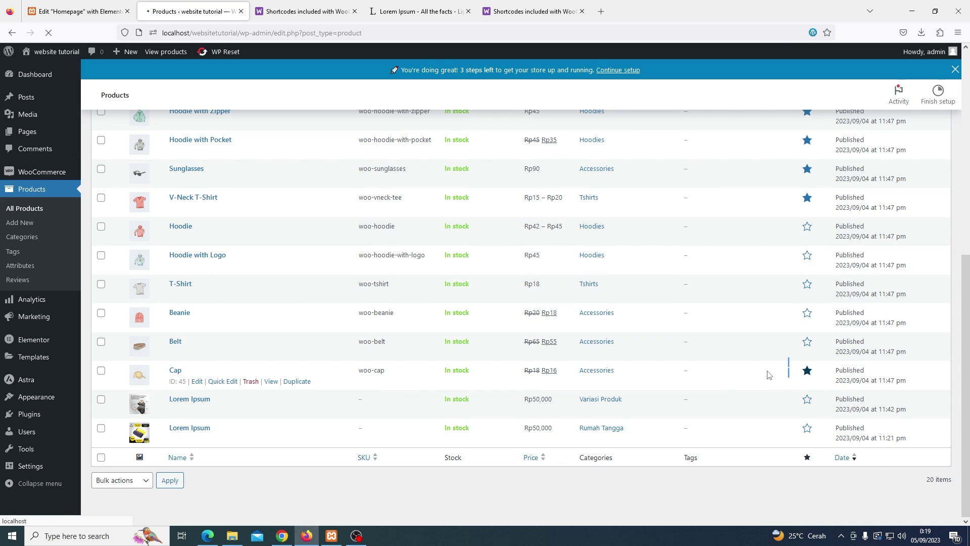
pyautogui.scroll(-3, 804, 347)
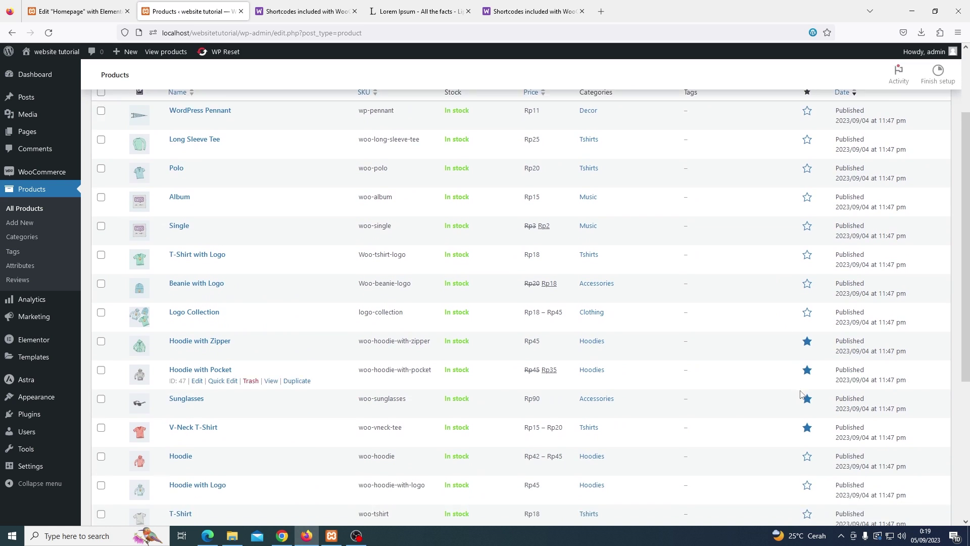
pyautogui.click(807, 361)
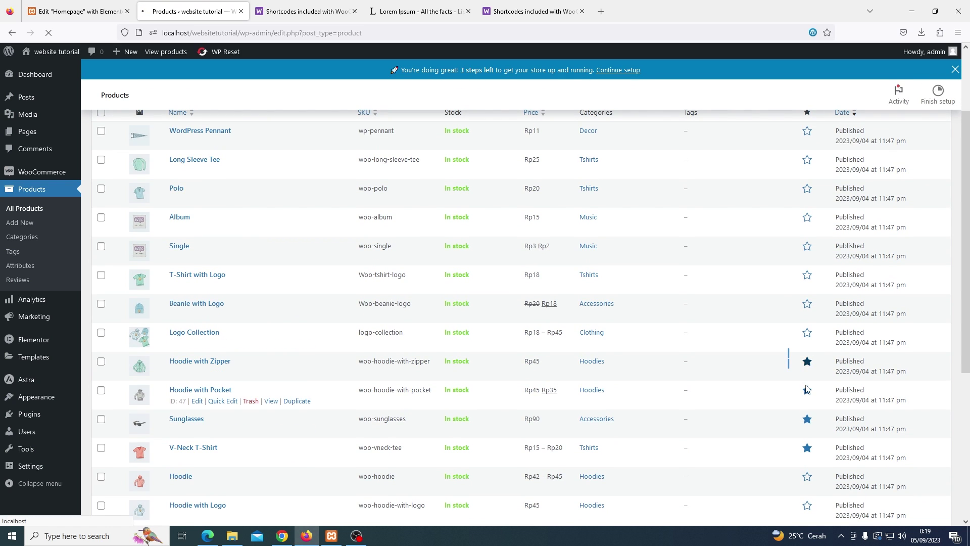
pyautogui.scroll(-3, 807, 389)
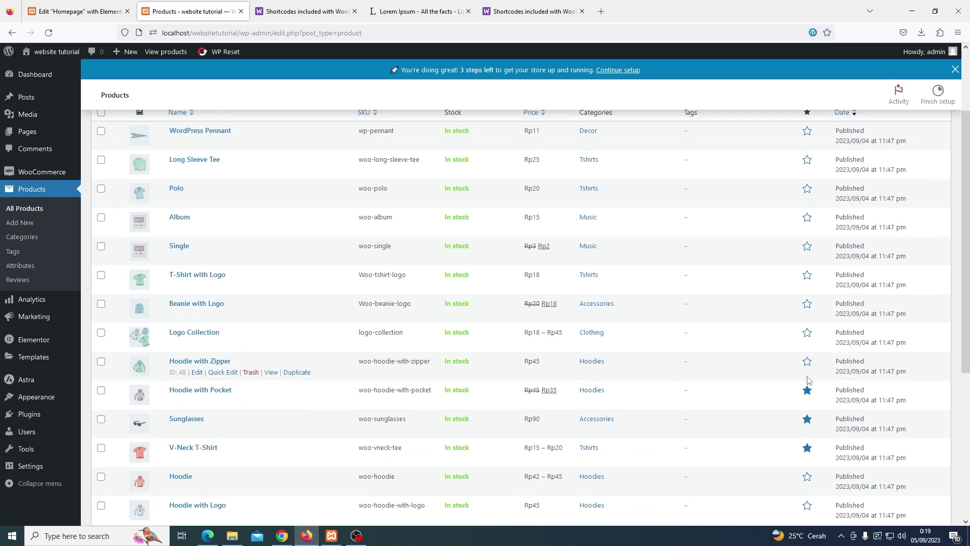
pyautogui.click(807, 390)
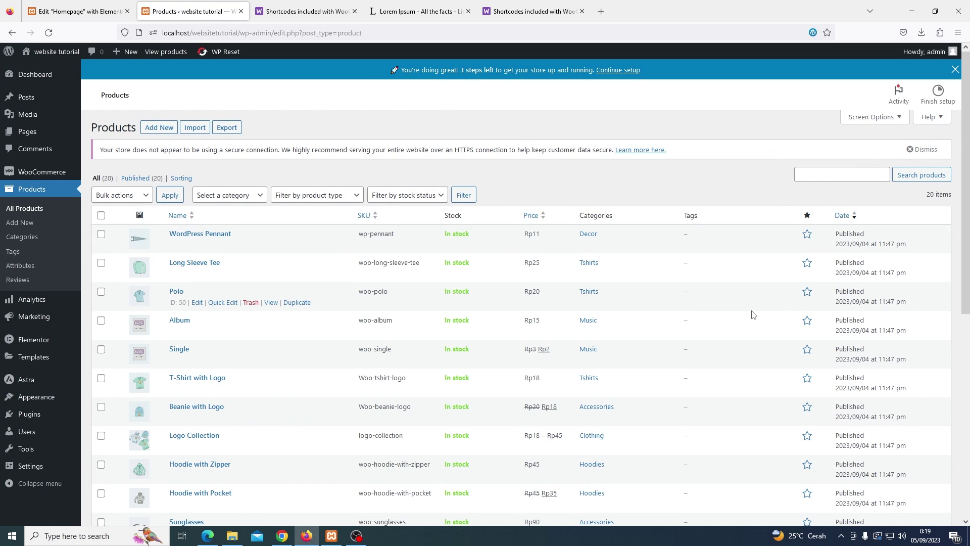
pyautogui.click(807, 235)
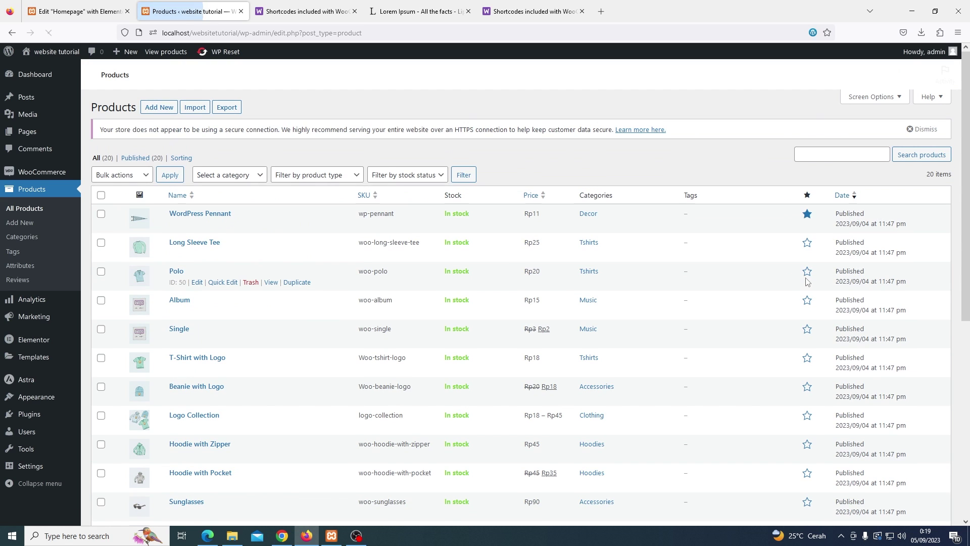
pyautogui.click(807, 276)
pyautogui.click(807, 276)
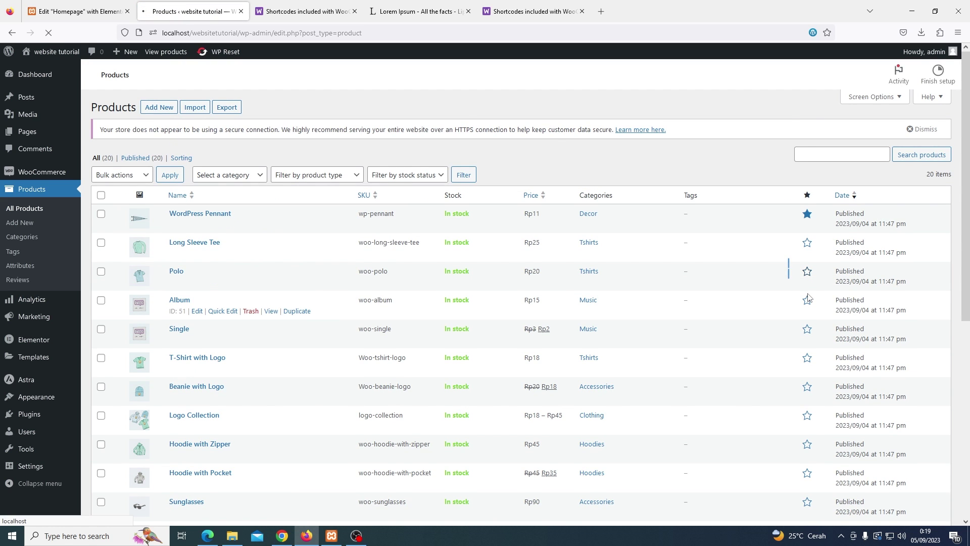
pyautogui.click(807, 300)
pyautogui.click(807, 329)
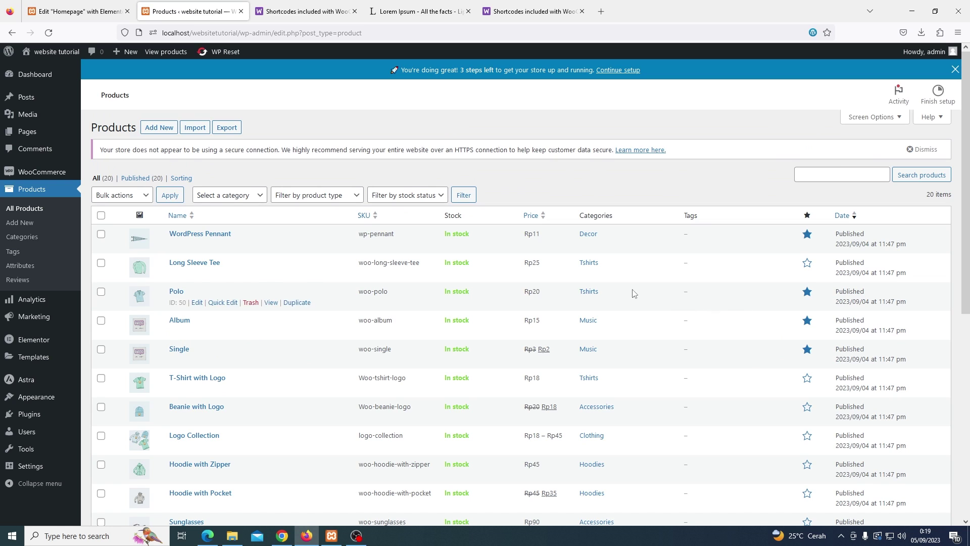
# Preview the homepage and scroll through it to check the newly featured products
pyautogui.click(89, 11)
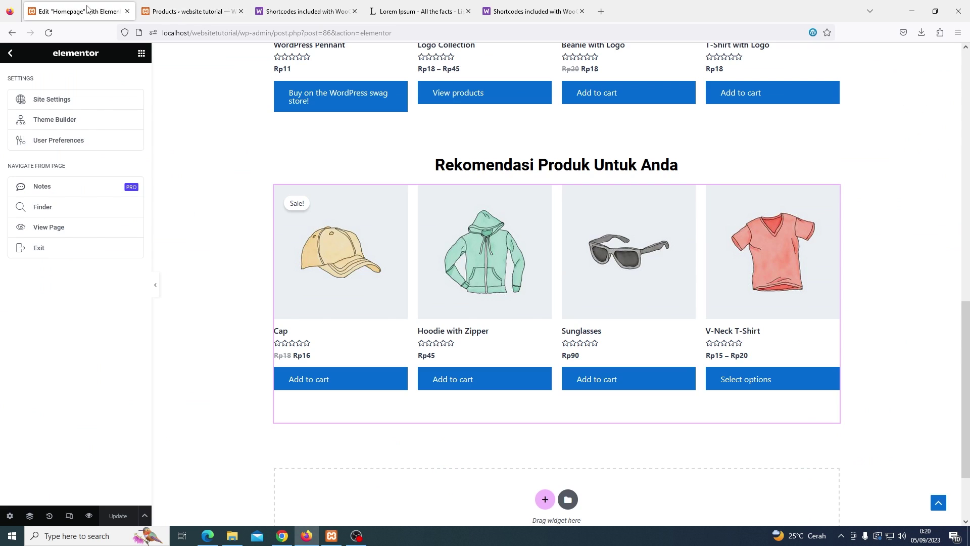
pyautogui.click(92, 520)
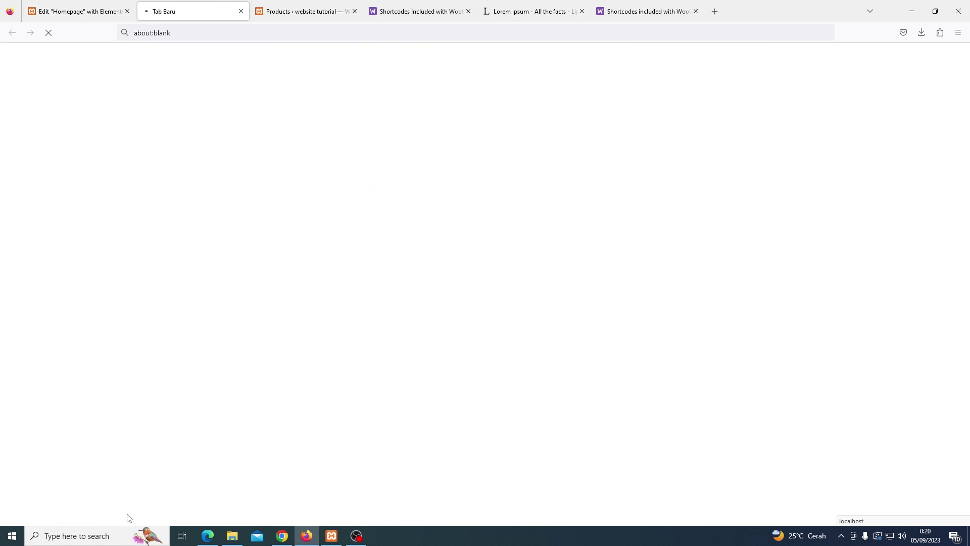
pyautogui.scroll(-3, 282, 348)
pyautogui.scroll(-8, 282, 347)
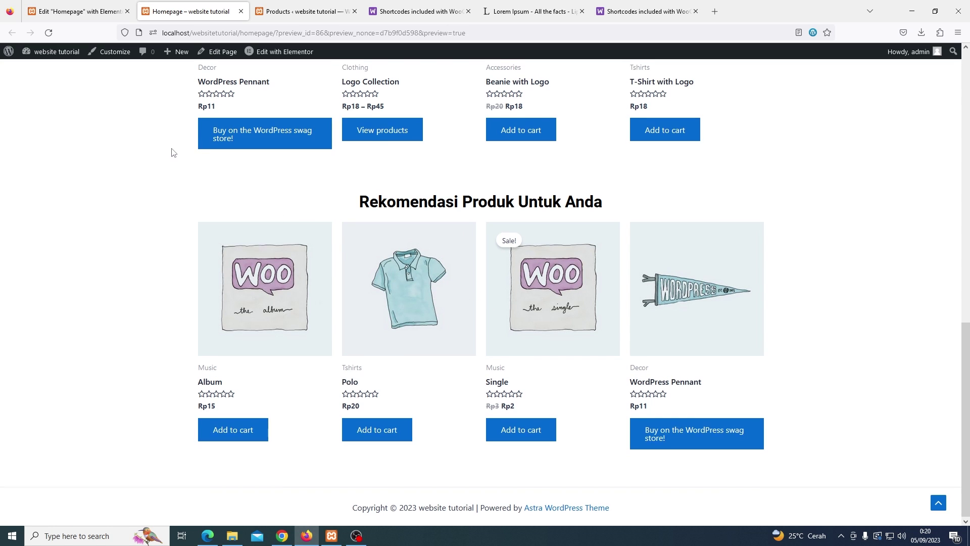
pyautogui.scroll(5, 172, 153)
pyautogui.scroll(-1, 171, 154)
pyautogui.scroll(4, 171, 155)
pyautogui.scroll(2, 172, 158)
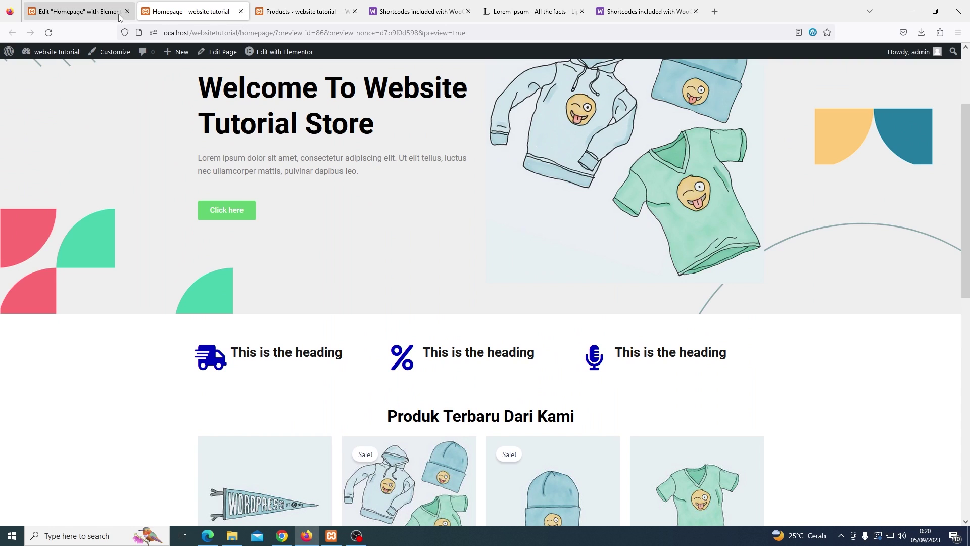
# Close the homepage preview and product list tabs, returning to the Elementor editor
pyautogui.click(241, 12)
pyautogui.click(241, 11)
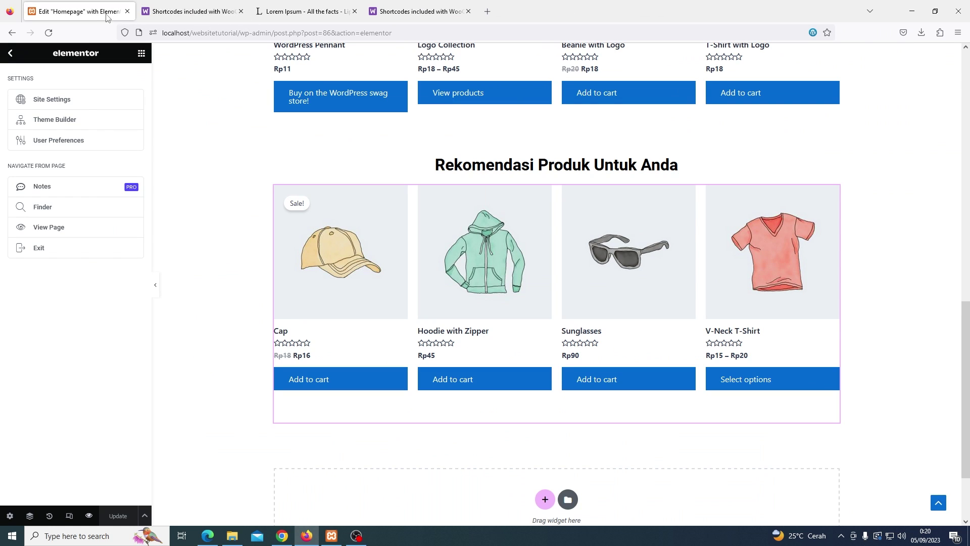
pyautogui.scroll(-2, 629, 293)
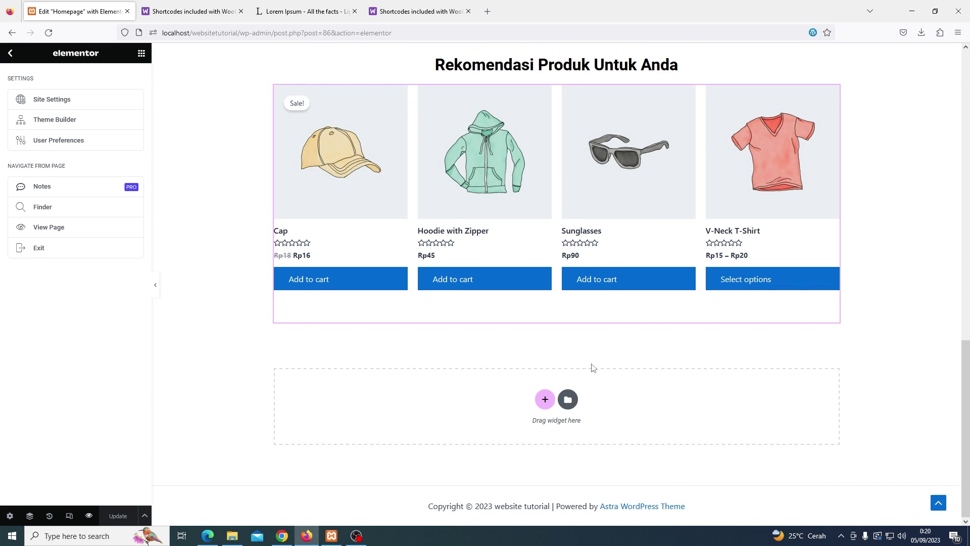
# Add a single-column section at the page bottom and drop a Testimonial widget into it
pyautogui.click(551, 401)
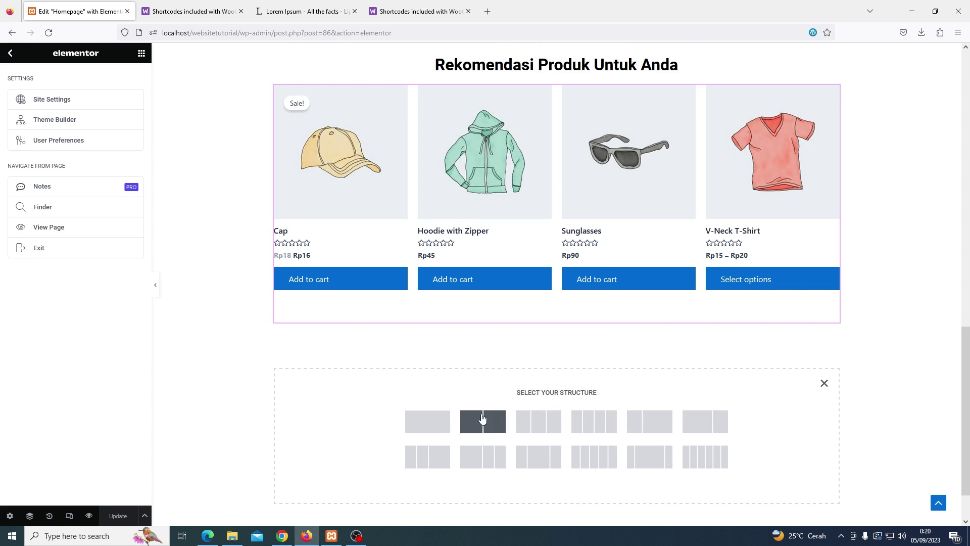
pyautogui.click(423, 424)
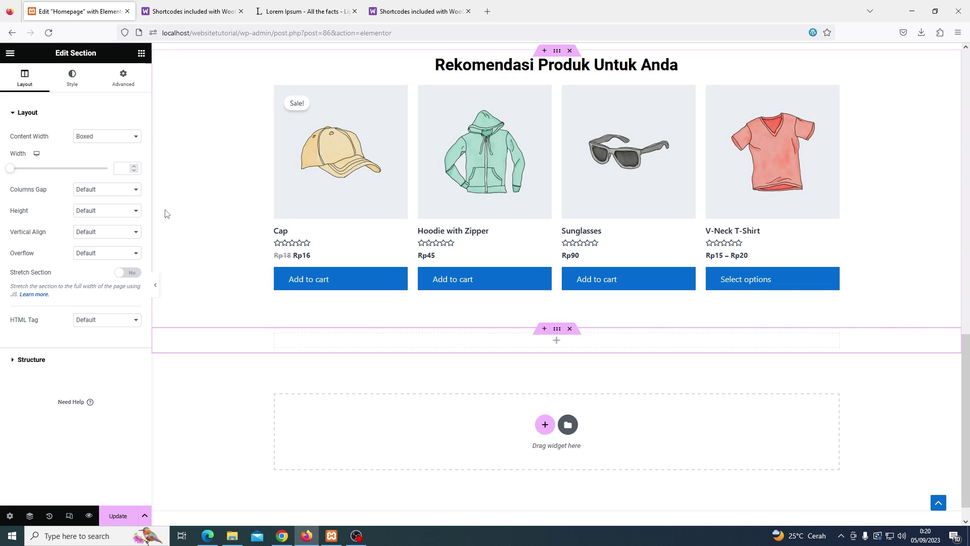
pyautogui.click(141, 53)
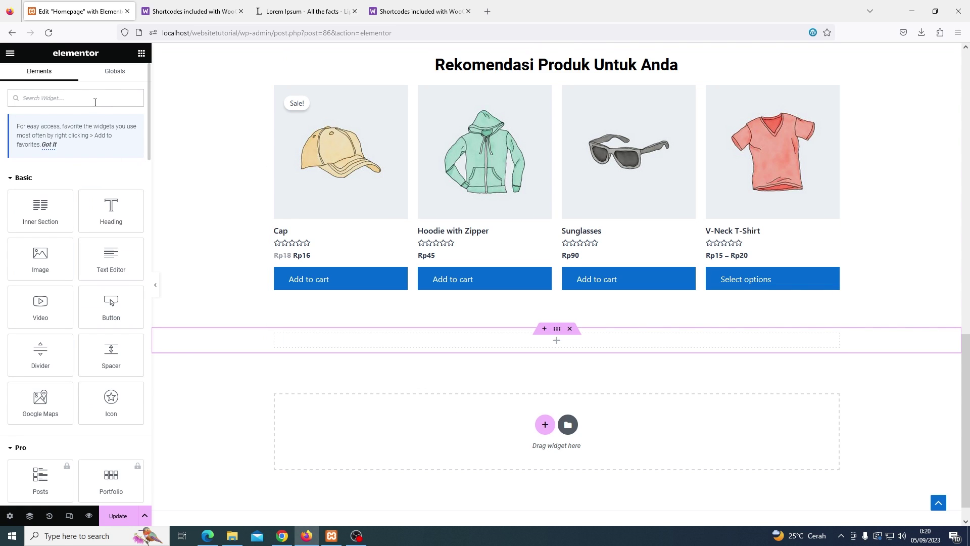
pyautogui.write('testi')
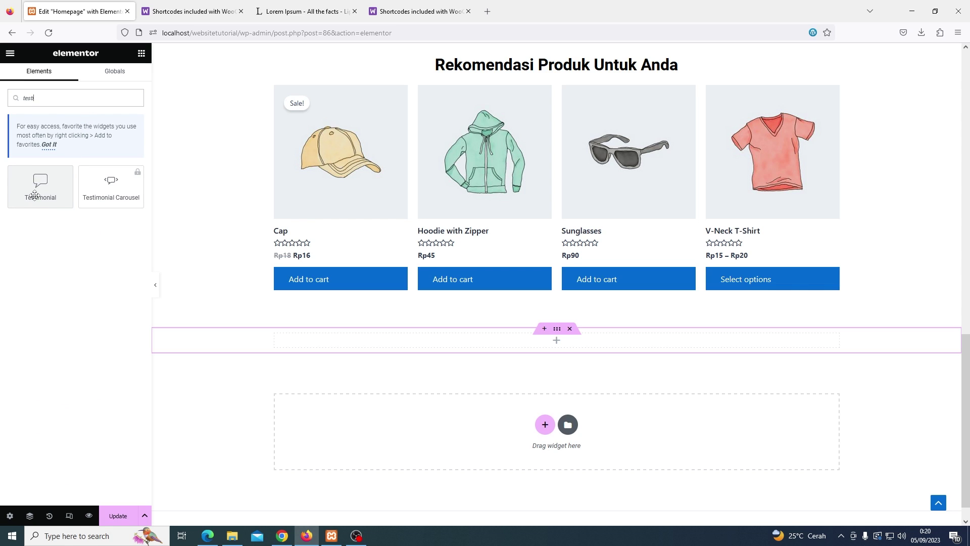
pyautogui.moveTo(34, 190); pyautogui.dragTo(565, 345)
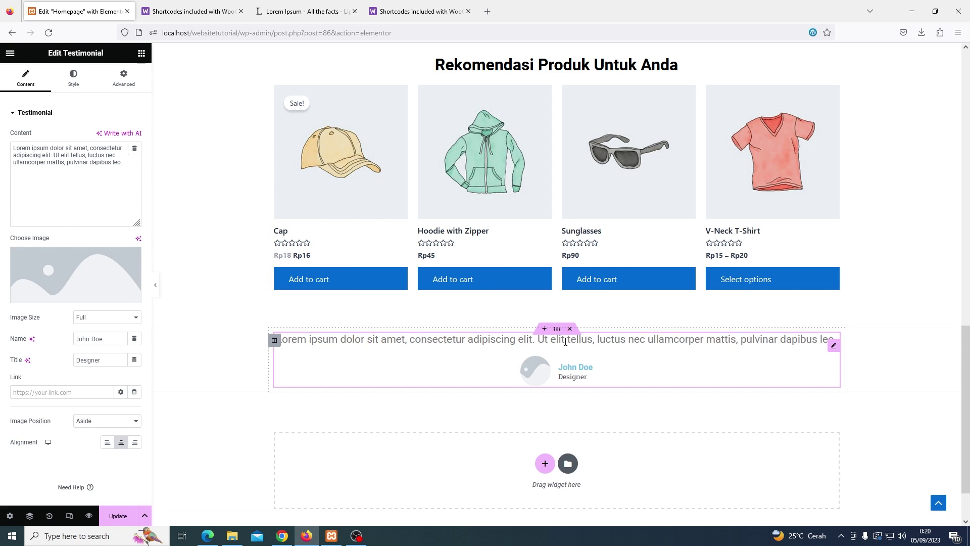
# Add a heading above the testimonial and delete that first testimonial widget
pyautogui.click(142, 54)
pyautogui.moveTo(108, 209); pyautogui.dragTo(376, 359)
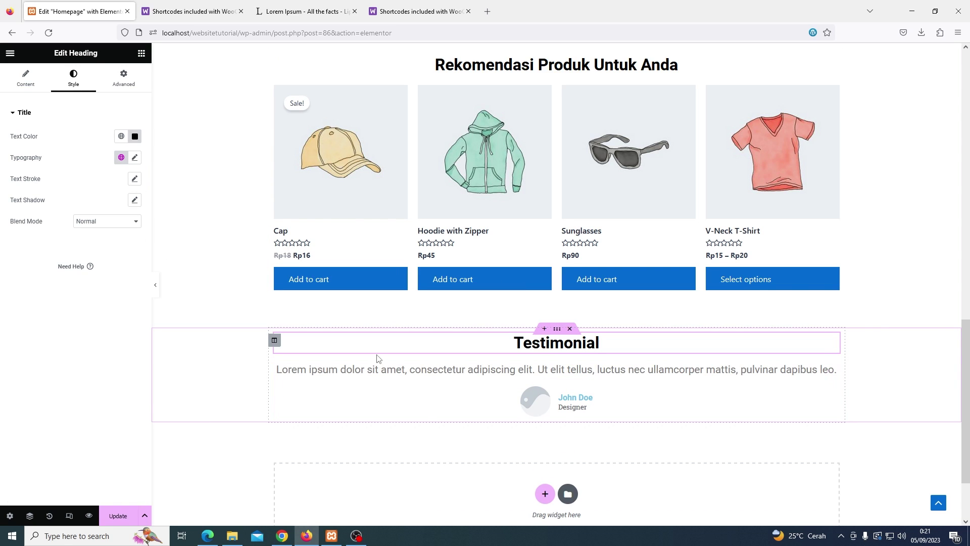
pyautogui.rightClick(825, 378)
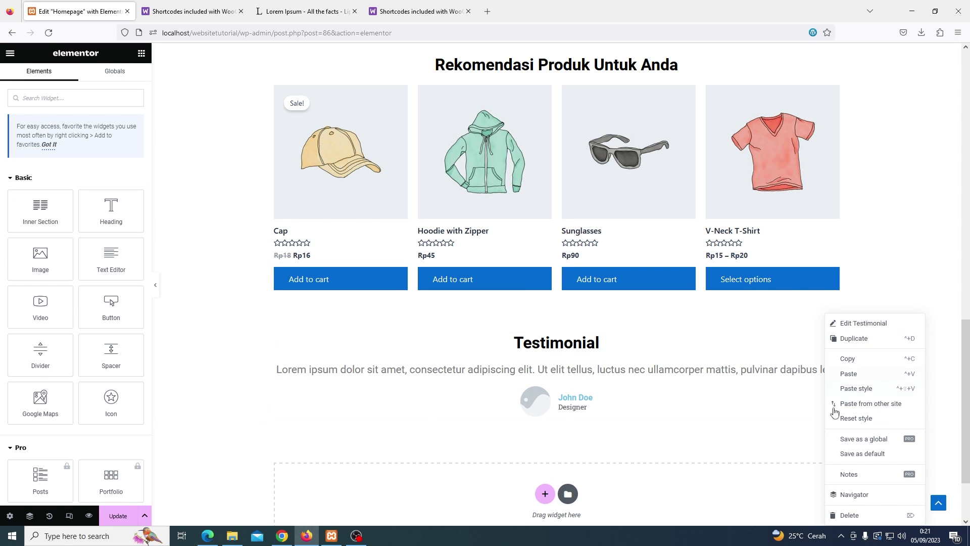
pyautogui.click(842, 514)
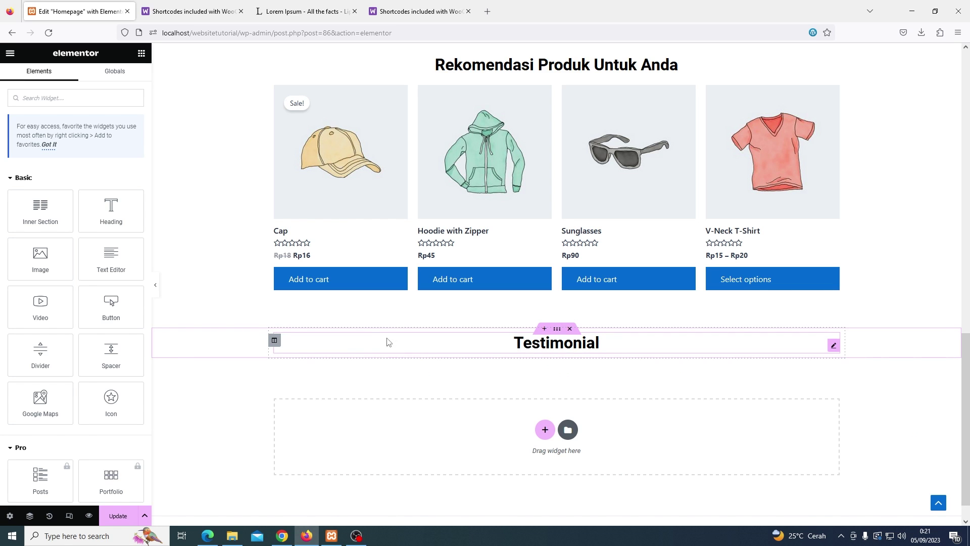
# Add a two-column inner section under the Testimonial heading with a testimonial in the left column
pyautogui.moveTo(43, 217); pyautogui.dragTo(526, 357)
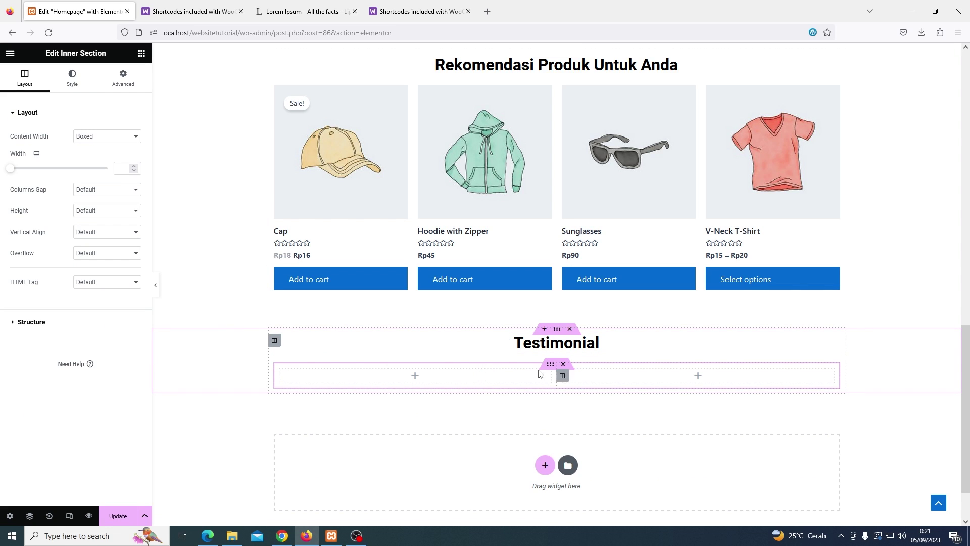
pyautogui.click(141, 53)
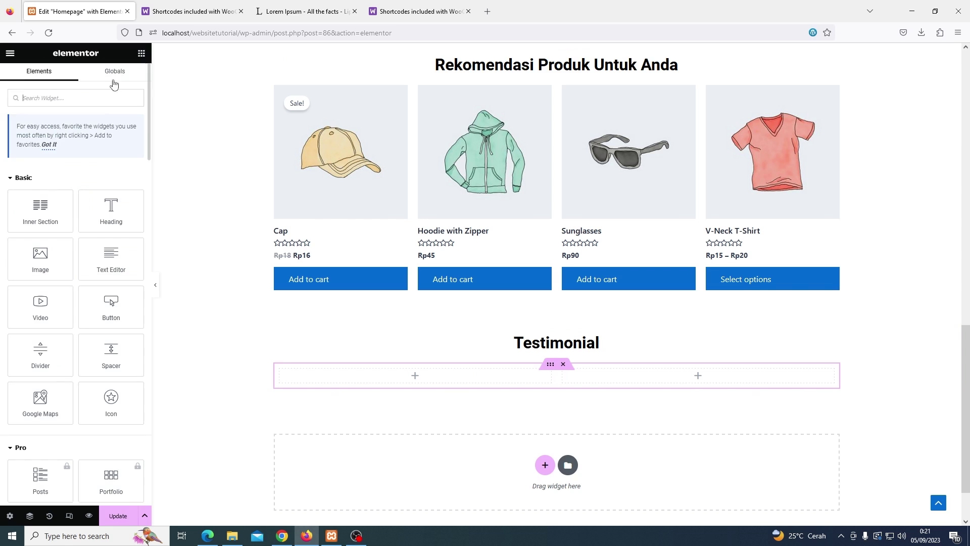
pyautogui.write('testimo')
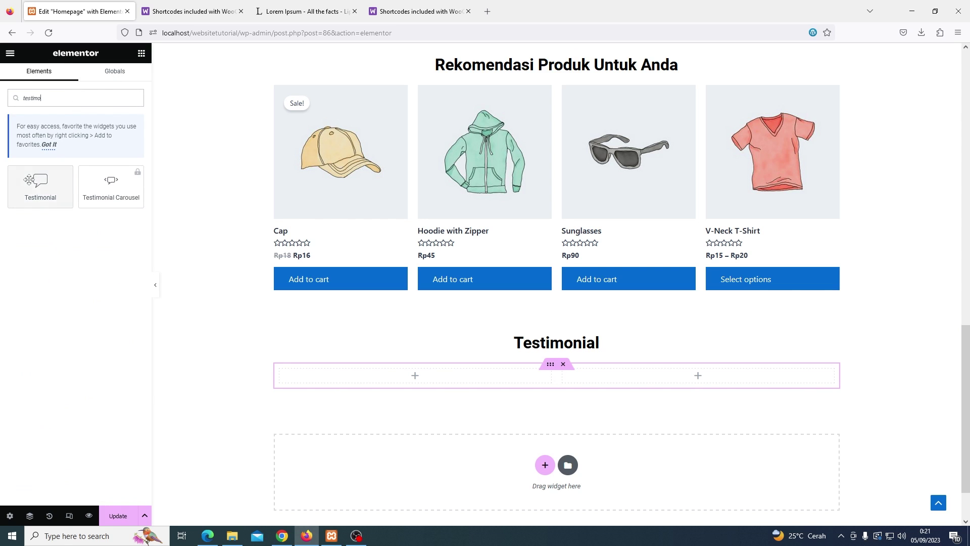
pyautogui.moveTo(41, 186); pyautogui.dragTo(470, 376)
pyautogui.scroll(-1, 491, 356)
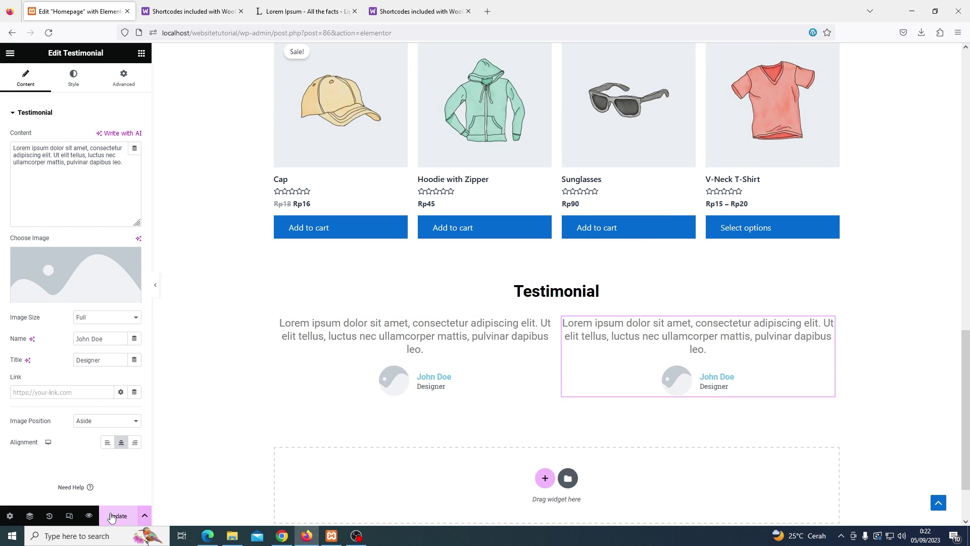
# Preview the homepage, then select the left testimonial and view its Advanced settings
pyautogui.click(89, 515)
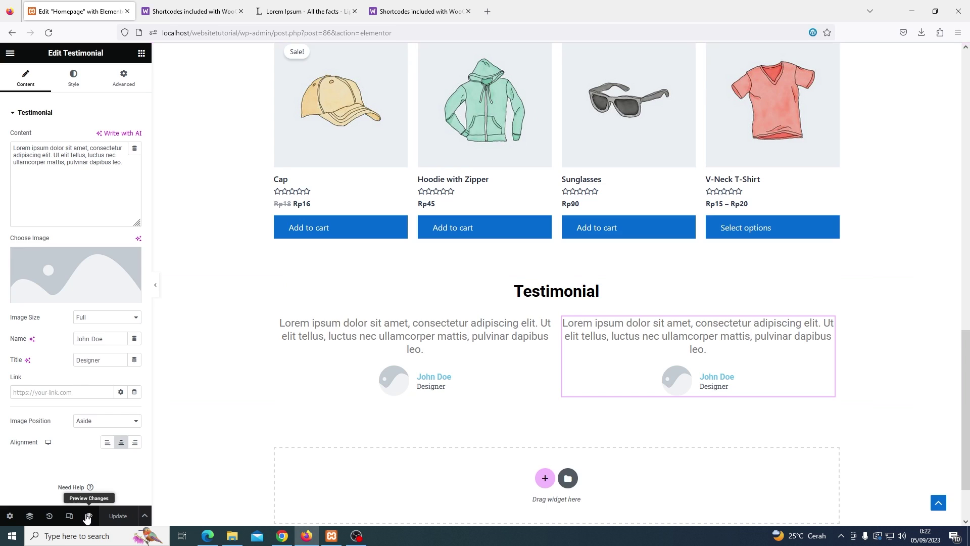
pyautogui.scroll(-7, 206, 284)
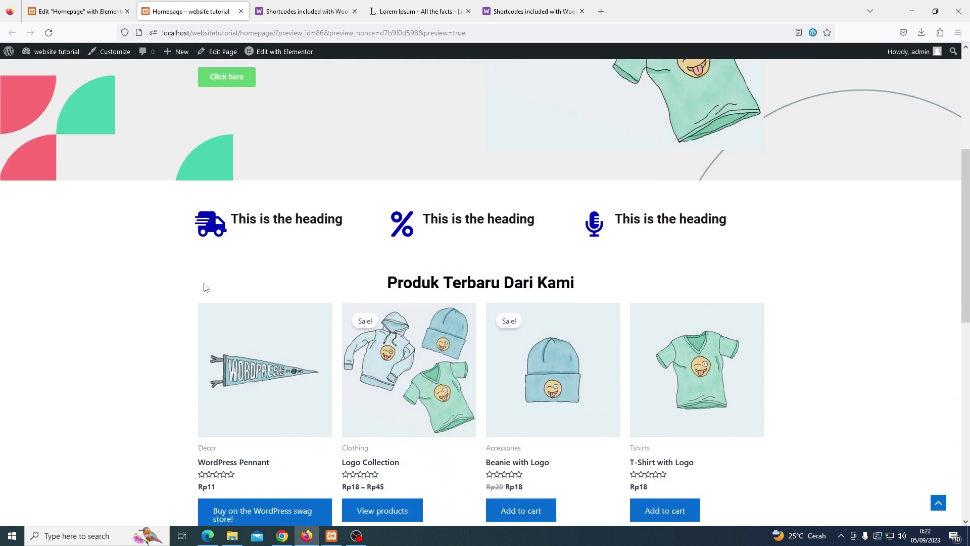
pyautogui.hotkey('ctrl', 'pageup')
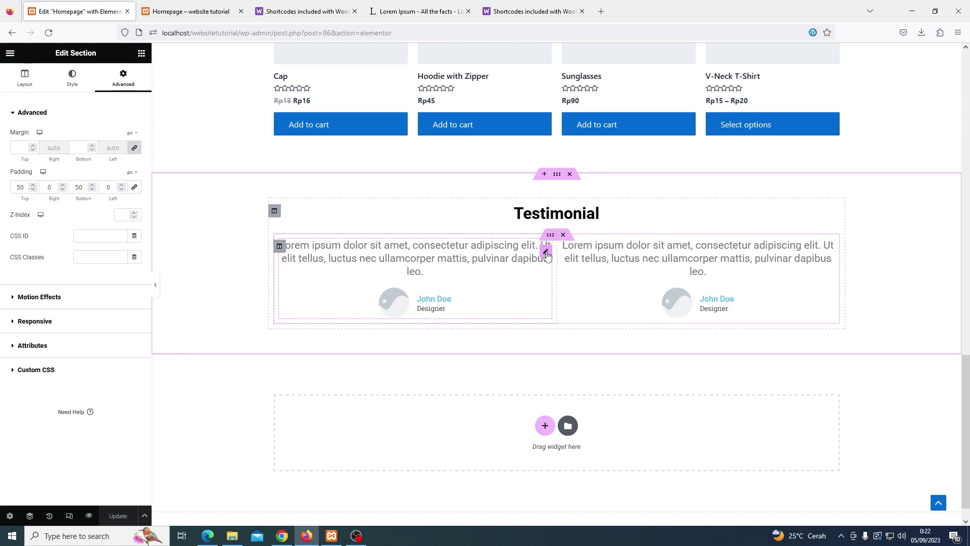
pyautogui.click(539, 276)
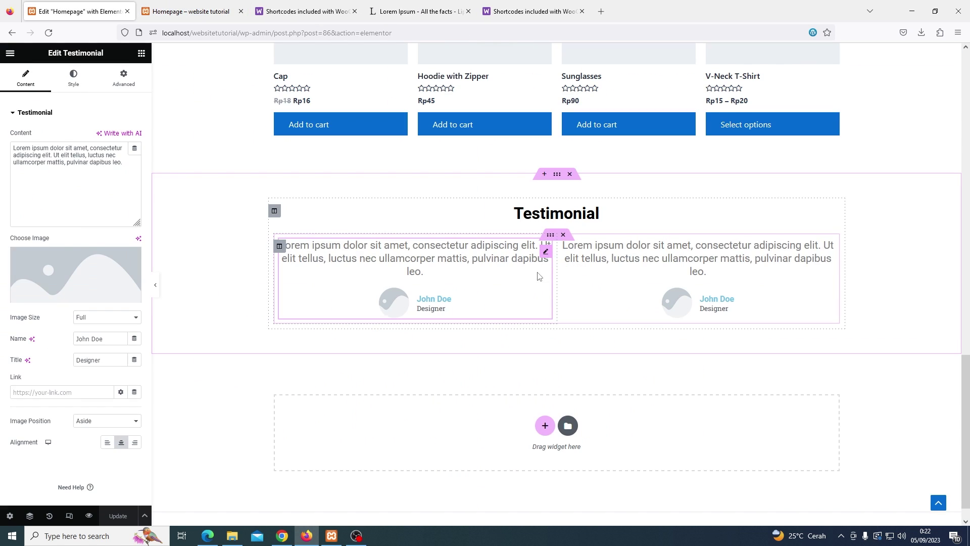
pyautogui.click(115, 82)
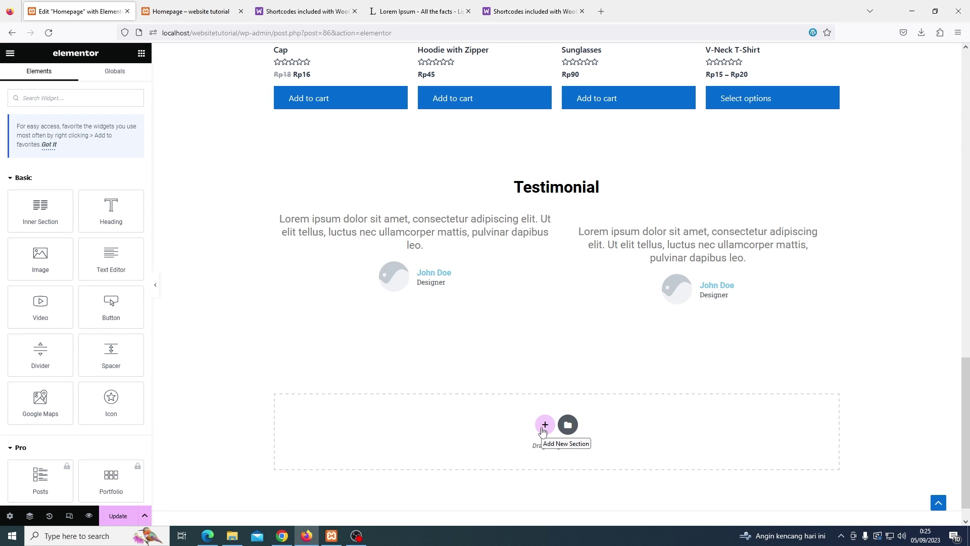
# Add a single-column section containing Heading, Text Editor and Button widgets
pyautogui.click(544, 427)
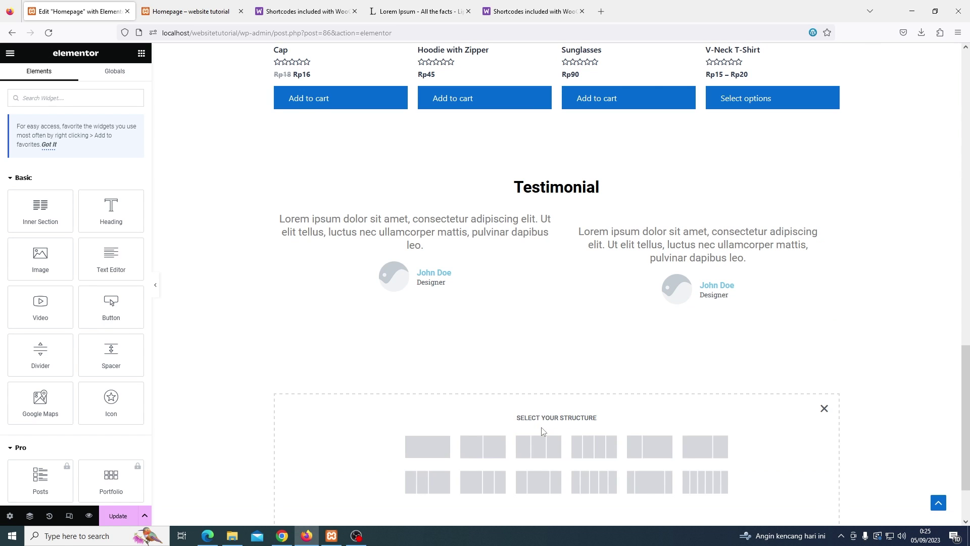
pyautogui.click(433, 446)
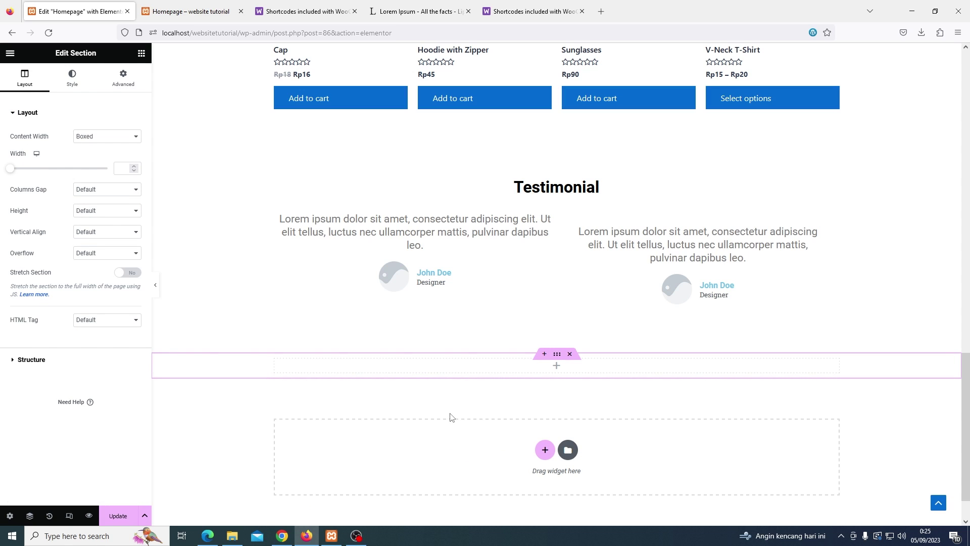
pyautogui.click(142, 53)
pyautogui.moveTo(112, 222); pyautogui.dragTo(531, 368)
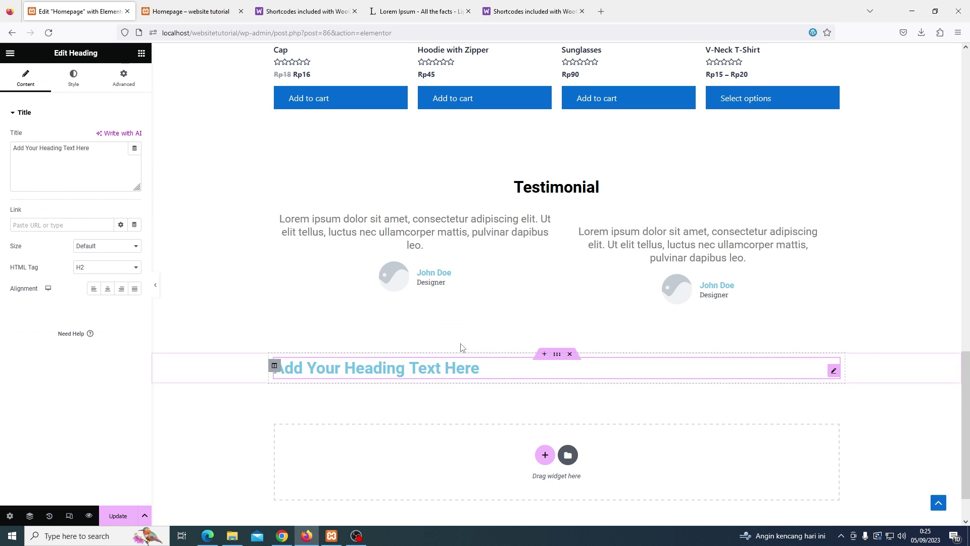
pyautogui.click(142, 53)
pyautogui.moveTo(111, 259); pyautogui.dragTo(329, 371)
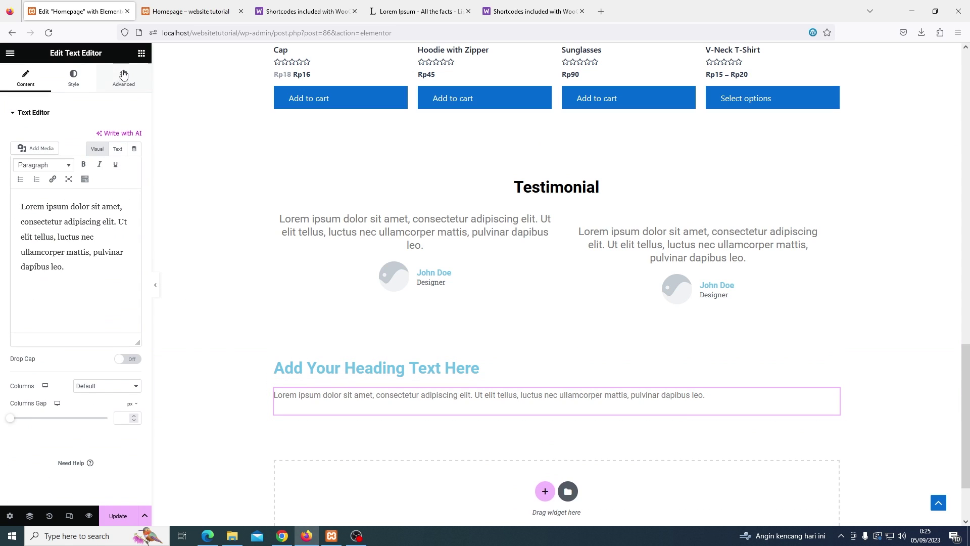
pyautogui.click(142, 55)
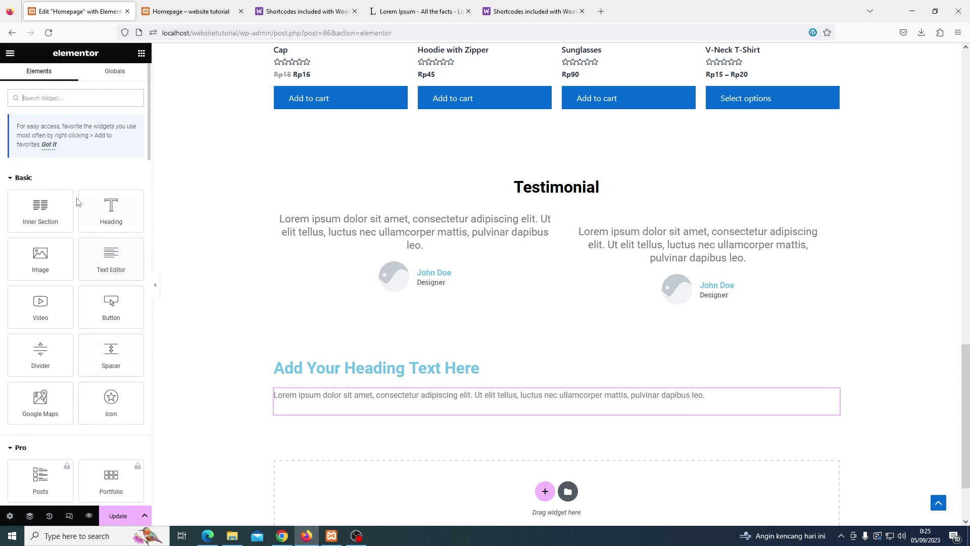
pyautogui.moveTo(111, 304); pyautogui.dragTo(373, 408)
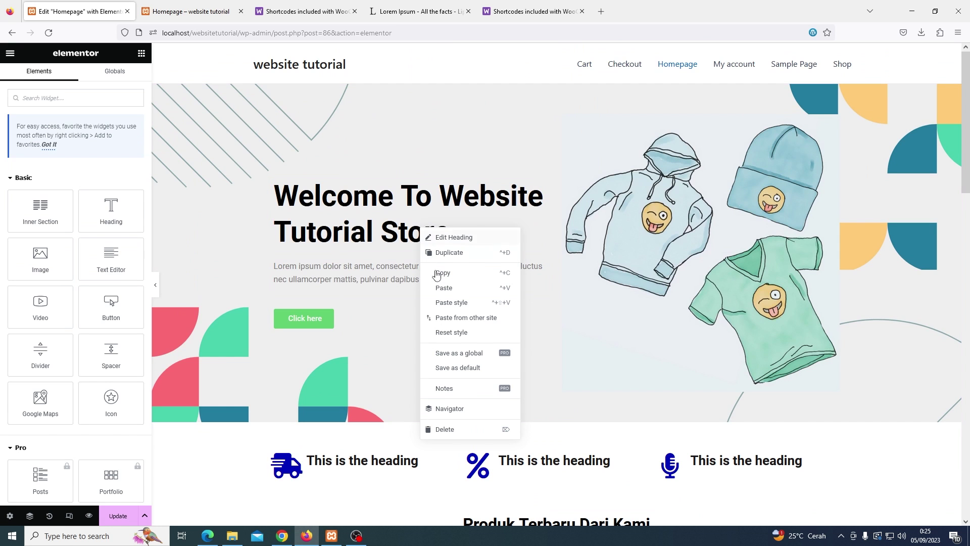
# Copy the 'Welcome To Website Tutorial Store' heading and paste its style onto the new heading
pyautogui.click(442, 276)
pyautogui.scroll(-9, 563, 311)
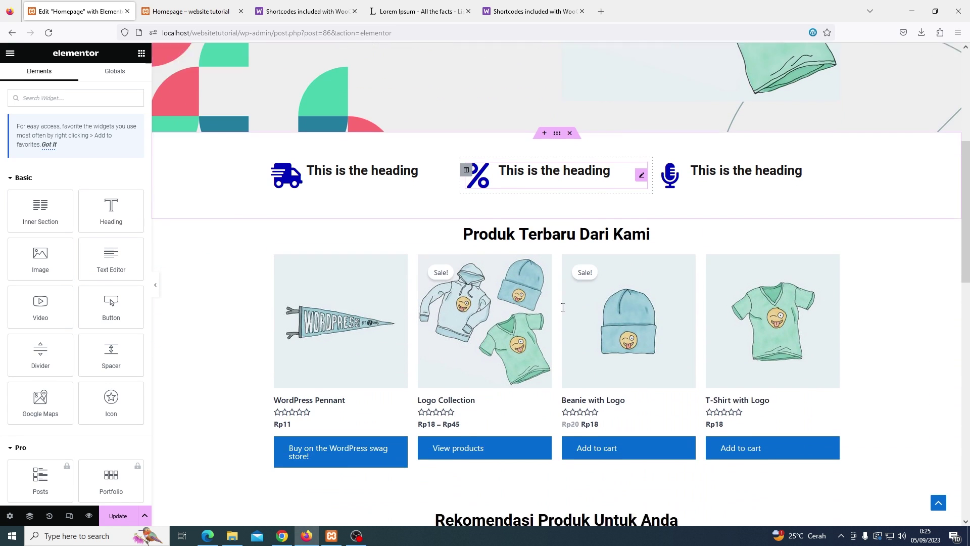
pyautogui.scroll(-8, 563, 312)
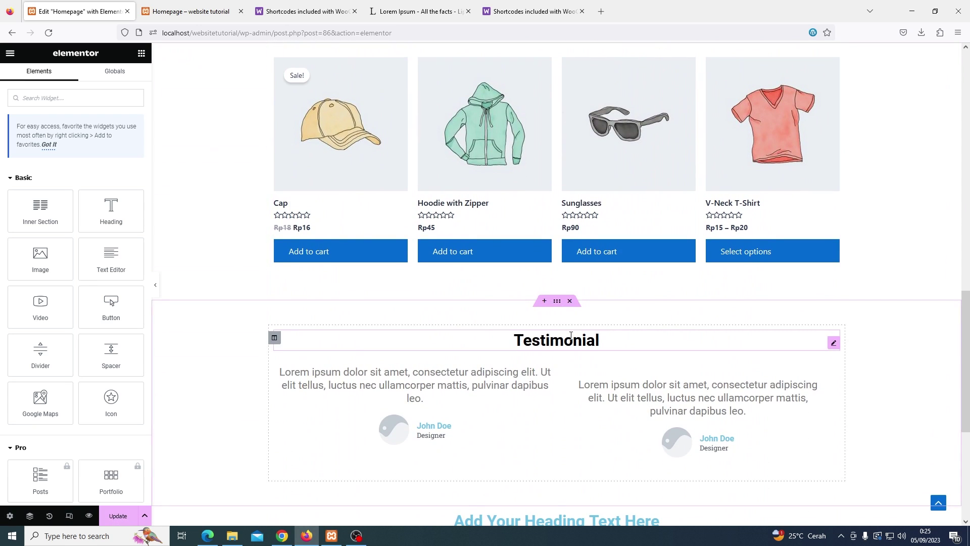
pyautogui.scroll(-1, 573, 339)
pyautogui.click(577, 324)
pyautogui.rightClick(576, 322)
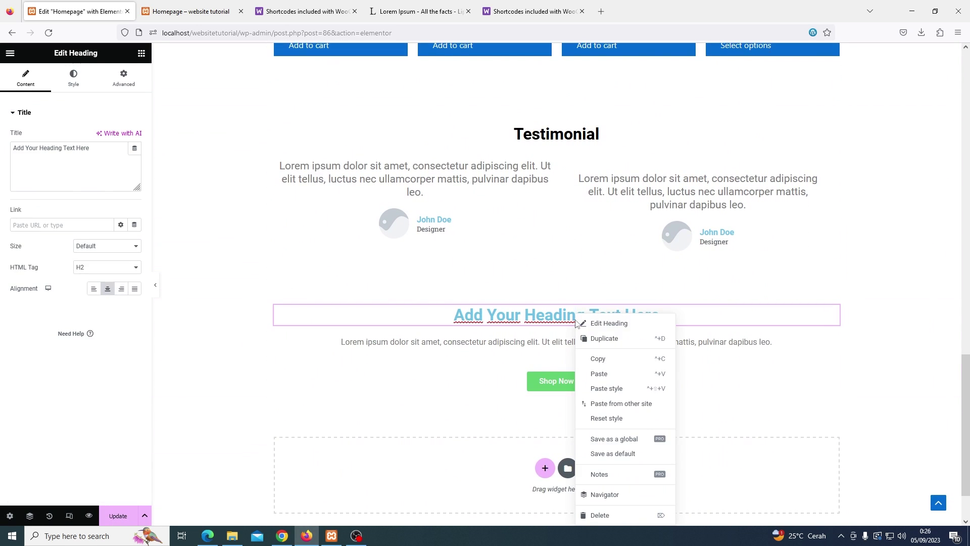
pyautogui.click(597, 389)
# Copy the hero paragraph and paste its style onto the new lorem ipsum paragraph
pyautogui.scroll(10, 463, 298)
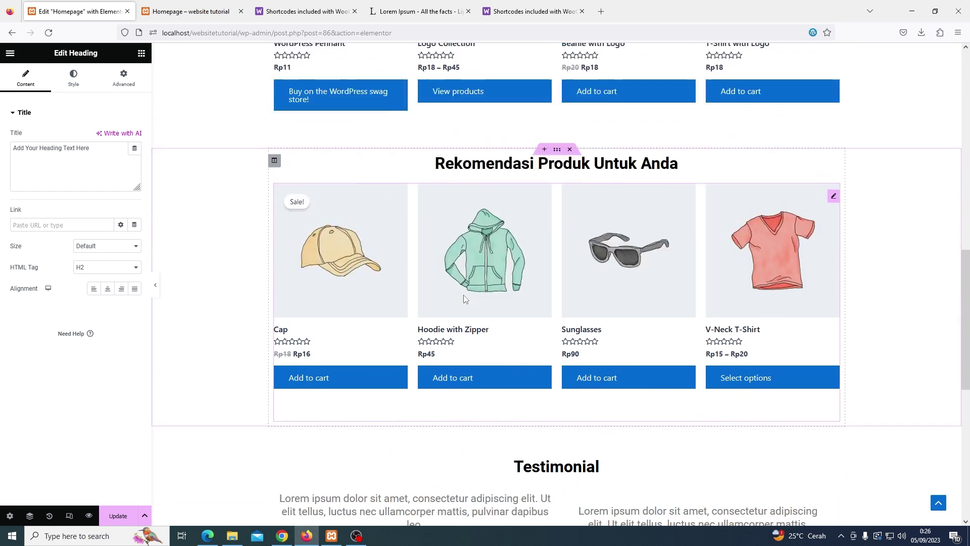
pyautogui.scroll(6, 464, 298)
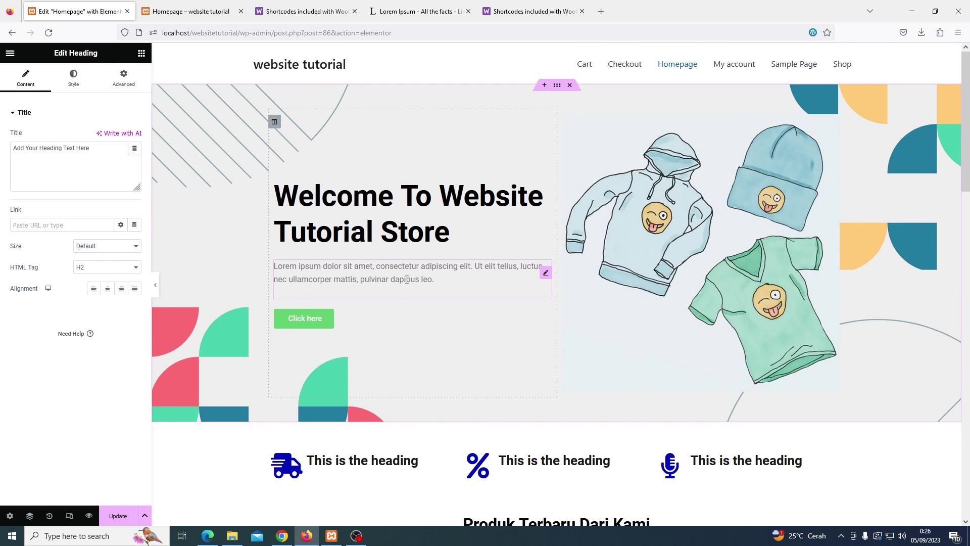
pyautogui.rightClick(407, 279)
pyautogui.click(418, 323)
pyautogui.scroll(-6, 554, 335)
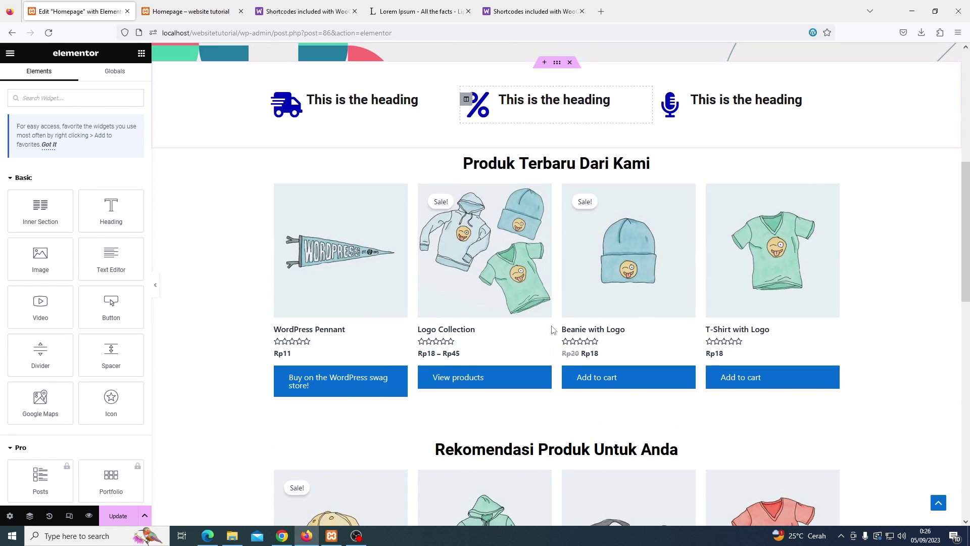
pyautogui.scroll(-10, 553, 330)
pyautogui.click(540, 276)
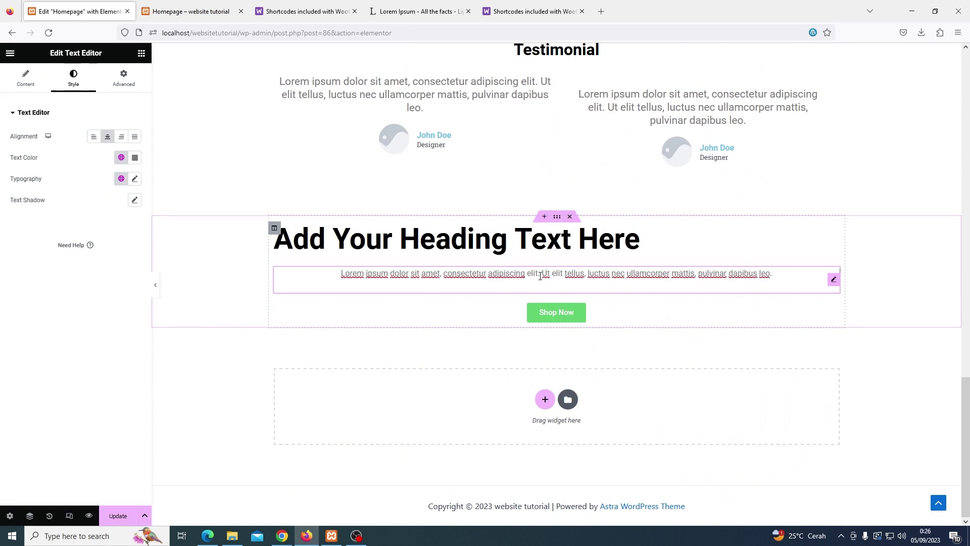
pyautogui.rightClick(540, 276)
pyautogui.click(561, 349)
pyautogui.click(524, 323)
pyautogui.scroll(2, 526, 326)
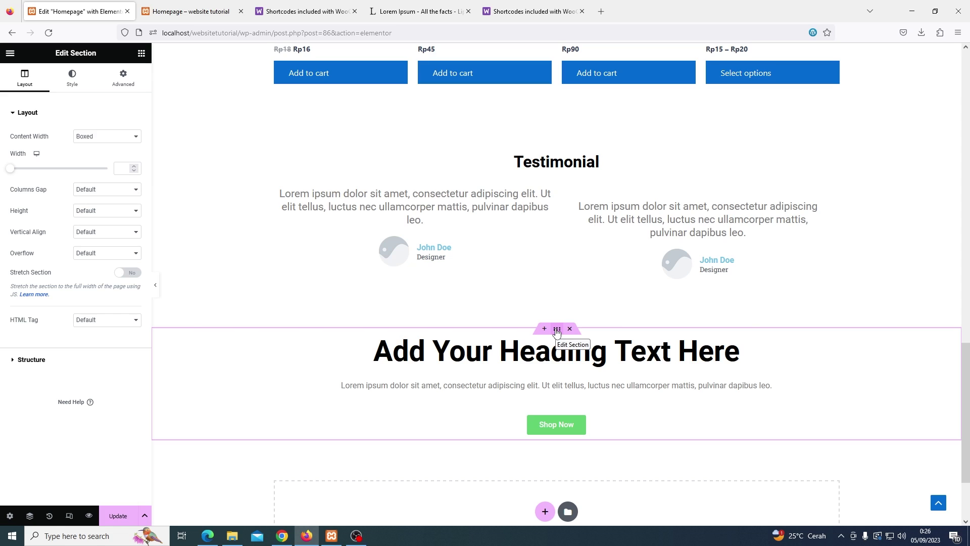
# Set the section's classic background image to t-shirt-with-logo-1.jpg from the Media Library
pyautogui.click(73, 80)
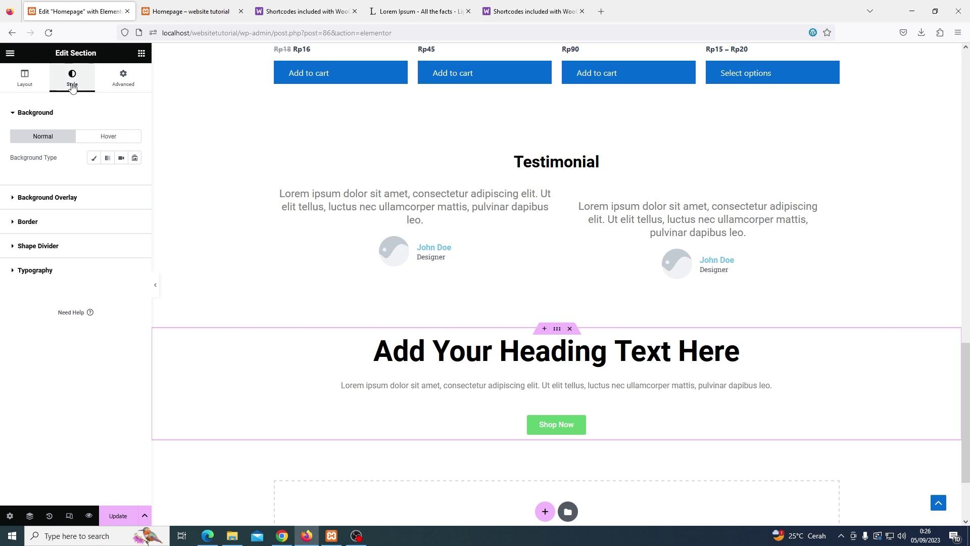
pyautogui.click(93, 159)
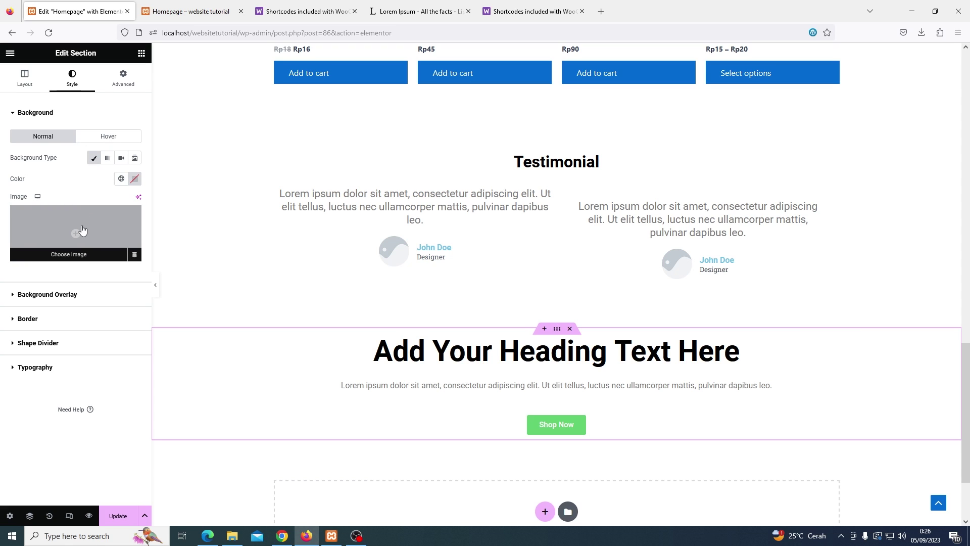
pyautogui.click(82, 231)
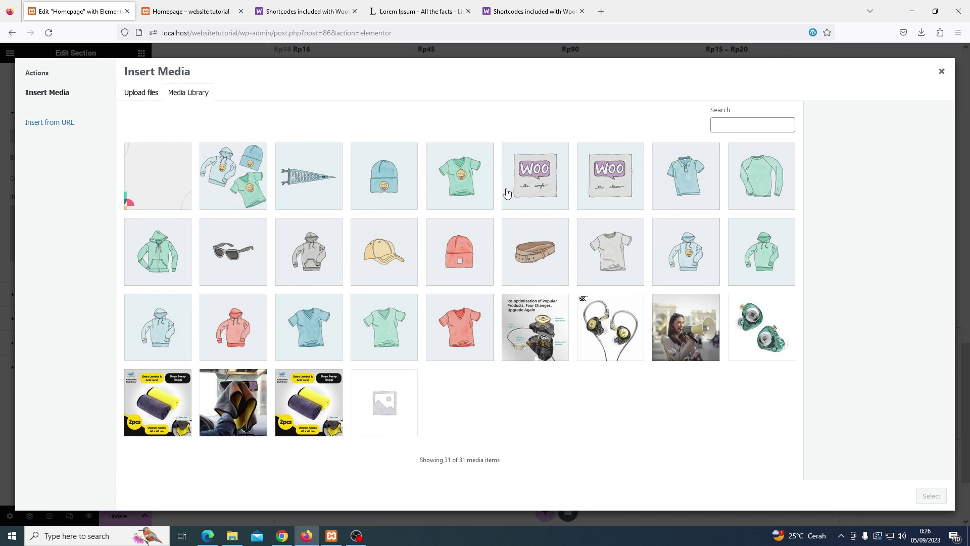
pyautogui.click(473, 186)
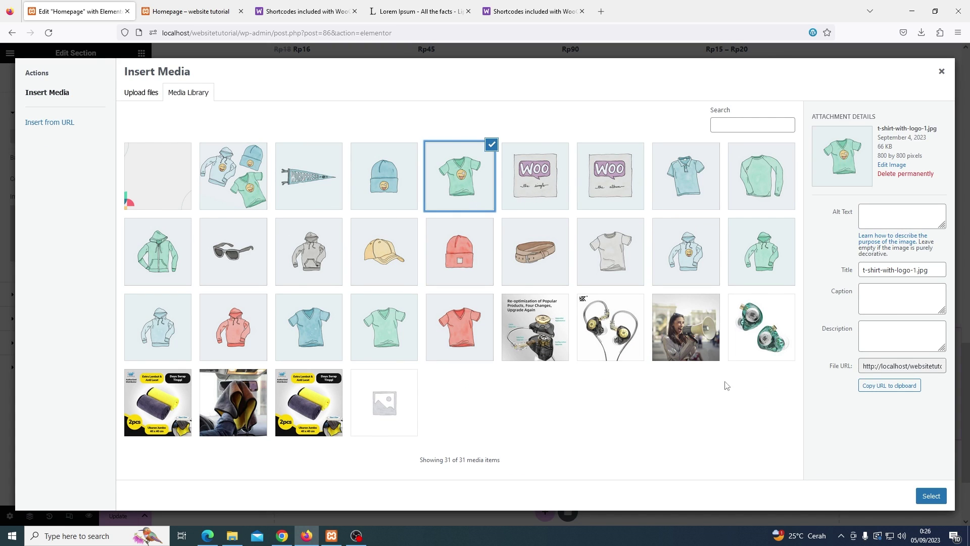
pyautogui.click(932, 496)
pyautogui.click(47, 395)
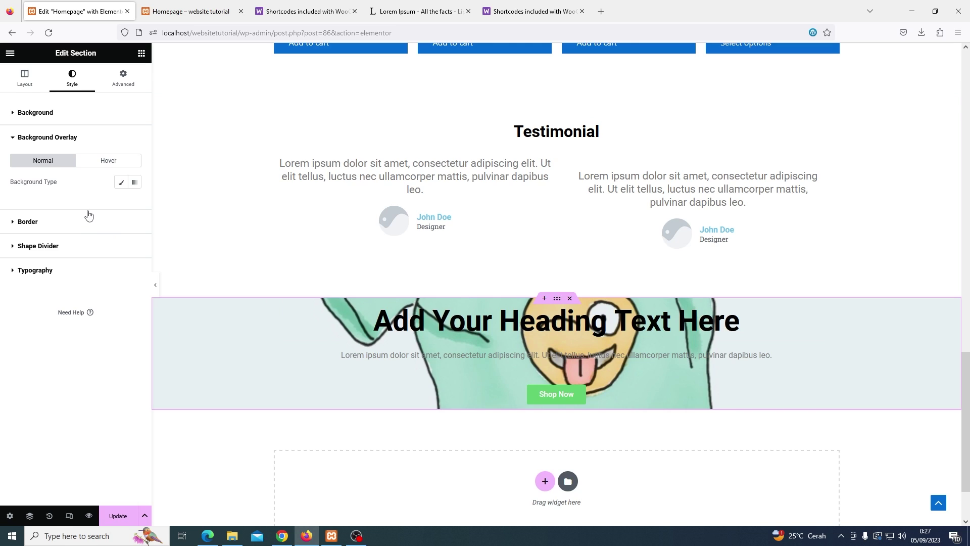
# Give the section a classic white background overlay at 0.7 opacity
pyautogui.click(121, 182)
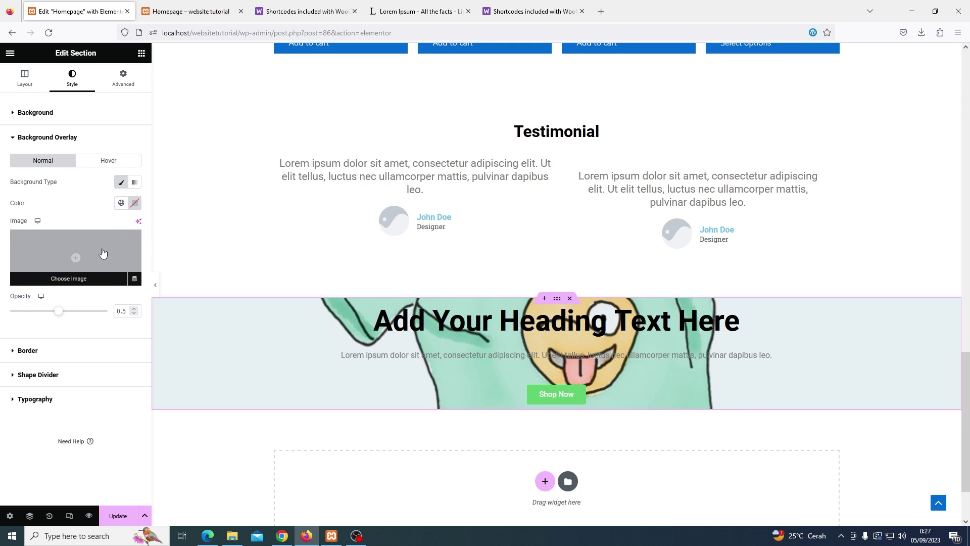
pyautogui.click(135, 202)
pyautogui.moveTo(120, 280)
pyautogui.mouseDown()
pyautogui.moveTo(80, 316)
pyautogui.moveTo(186, 268)
pyautogui.moveTo(64, 229)
pyautogui.moveTo(74, 262)
pyautogui.moveTo(77, 241)
pyautogui.mouseUp()
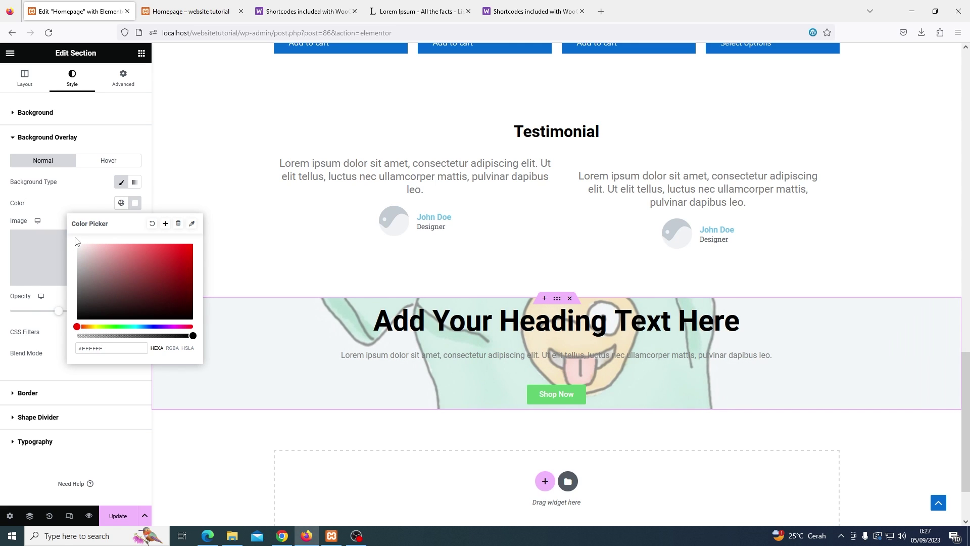
pyautogui.click(87, 206)
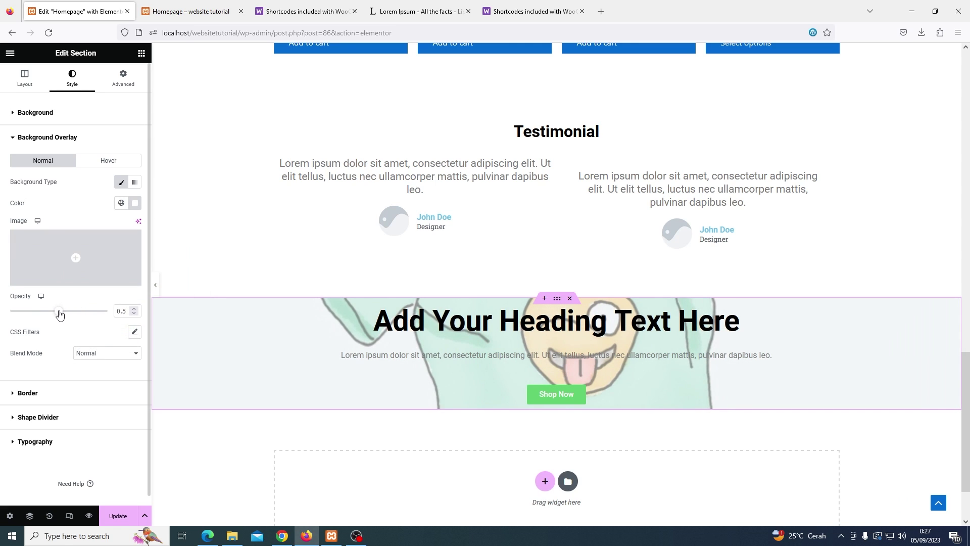
pyautogui.moveTo(58, 315); pyautogui.dragTo(78, 316)
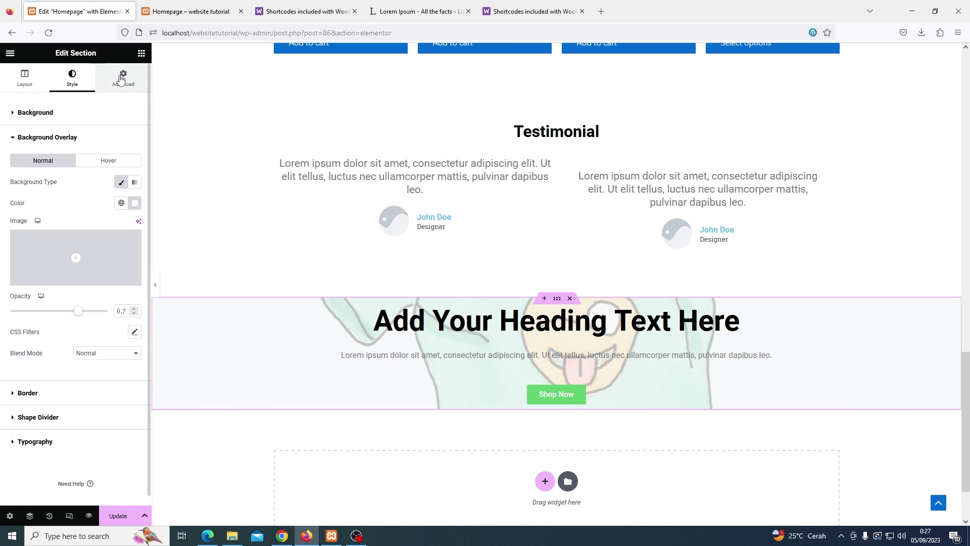
# Set the section padding to 50/0/50/0 px and update the page
pyautogui.click(123, 78)
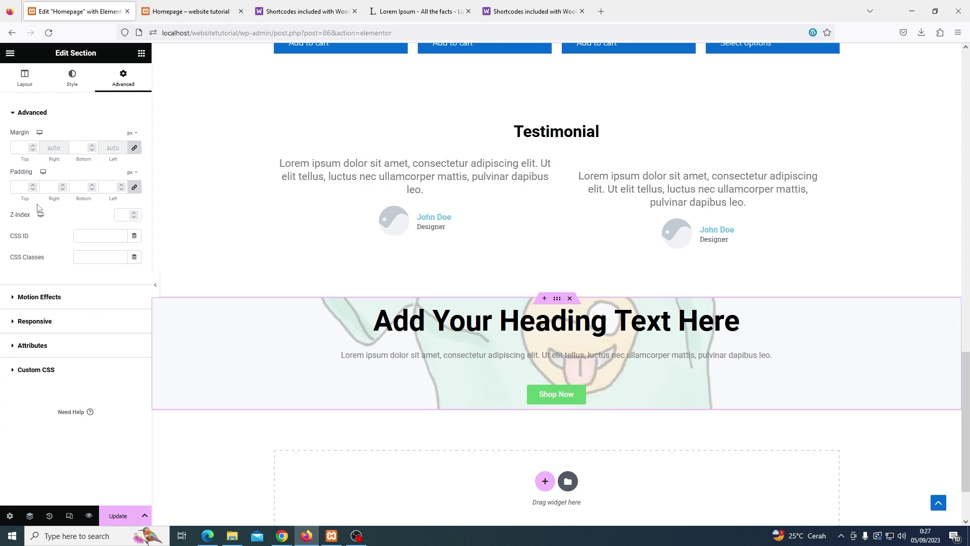
pyautogui.click(18, 187)
pyautogui.write('50')
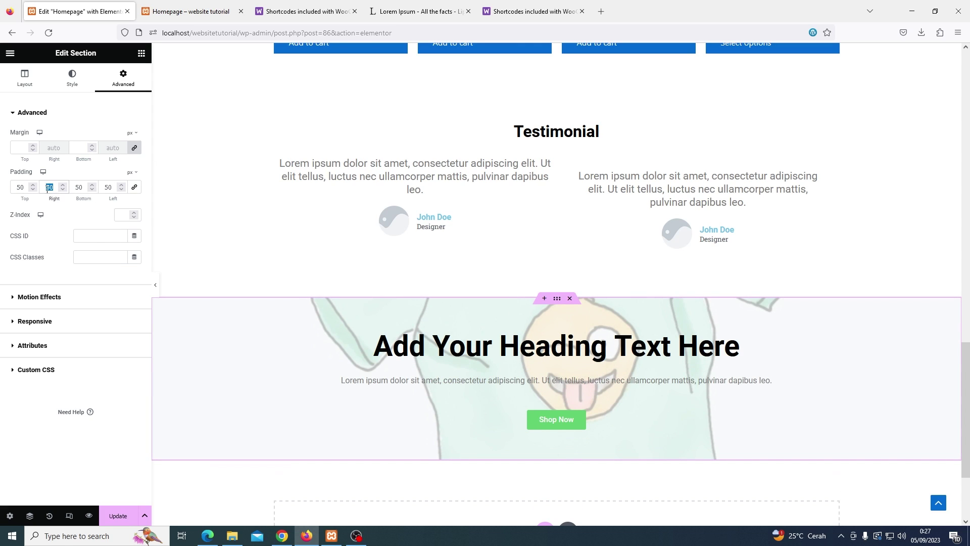
pyautogui.write('0')
pyautogui.doubleClick(108, 187)
pyautogui.write('0')
pyautogui.click(118, 516)
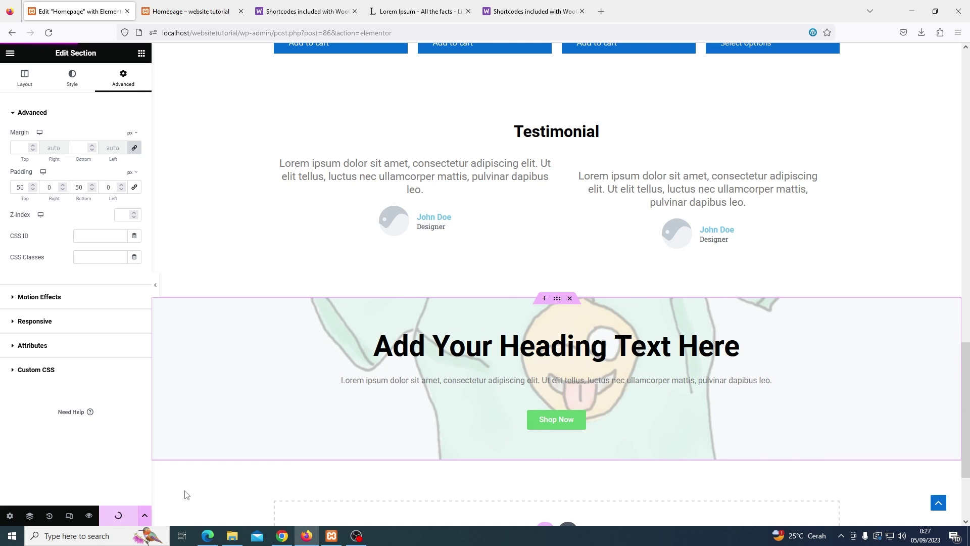
# Copy the icon box's dark blue icon colour code
pyautogui.scroll(3, 225, 486)
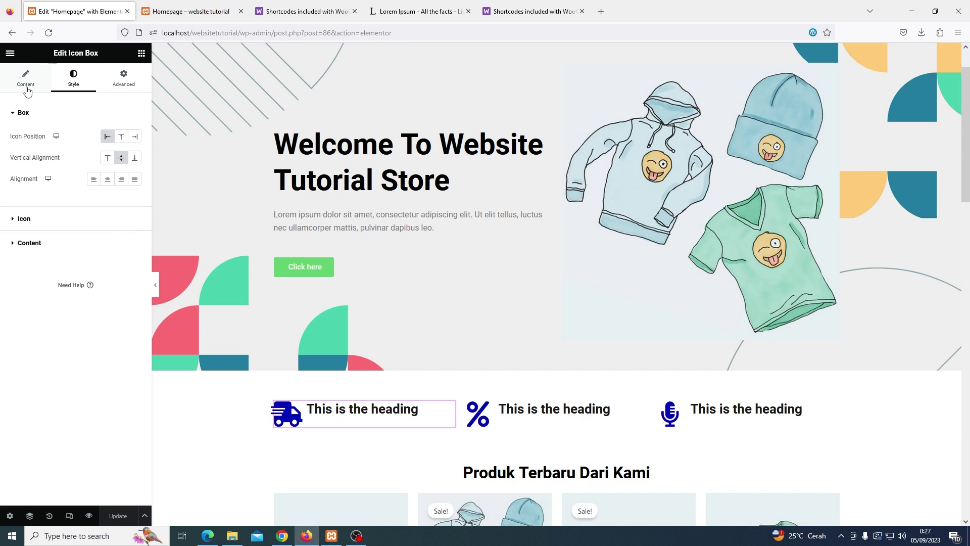
pyautogui.click(23, 81)
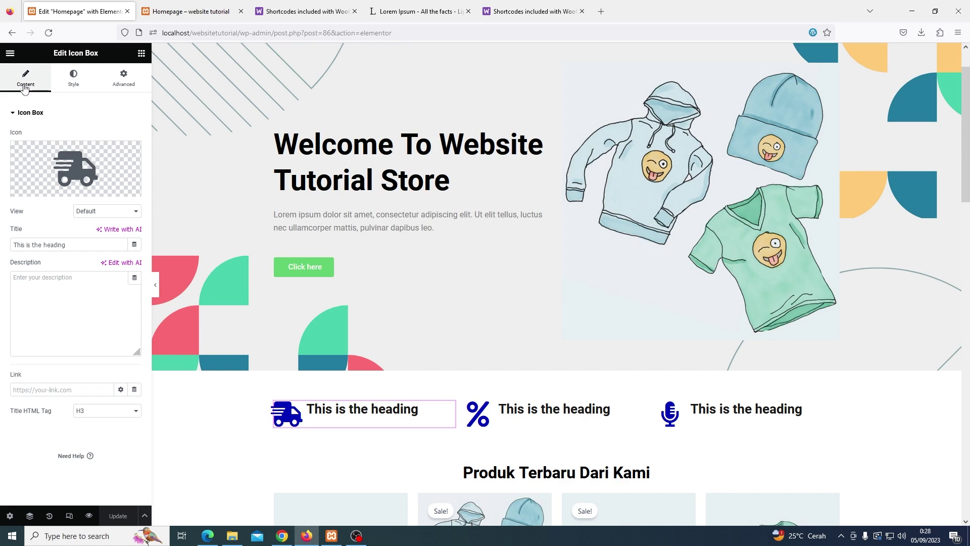
pyautogui.click(73, 80)
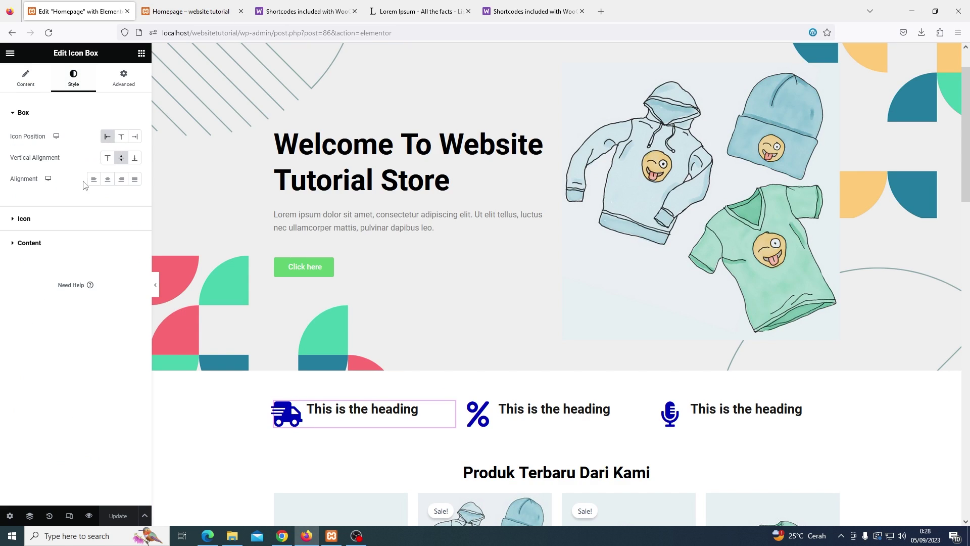
pyautogui.click(47, 219)
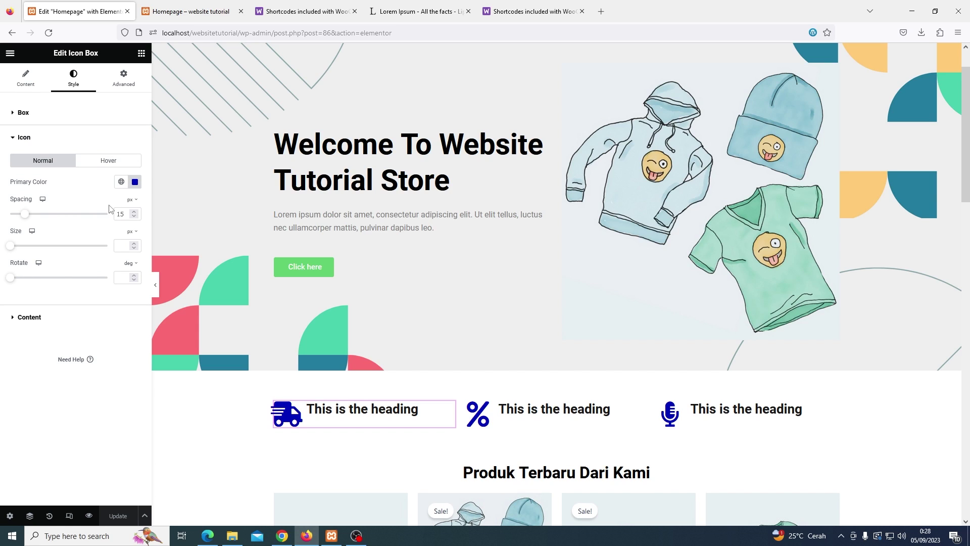
pyautogui.click(135, 182)
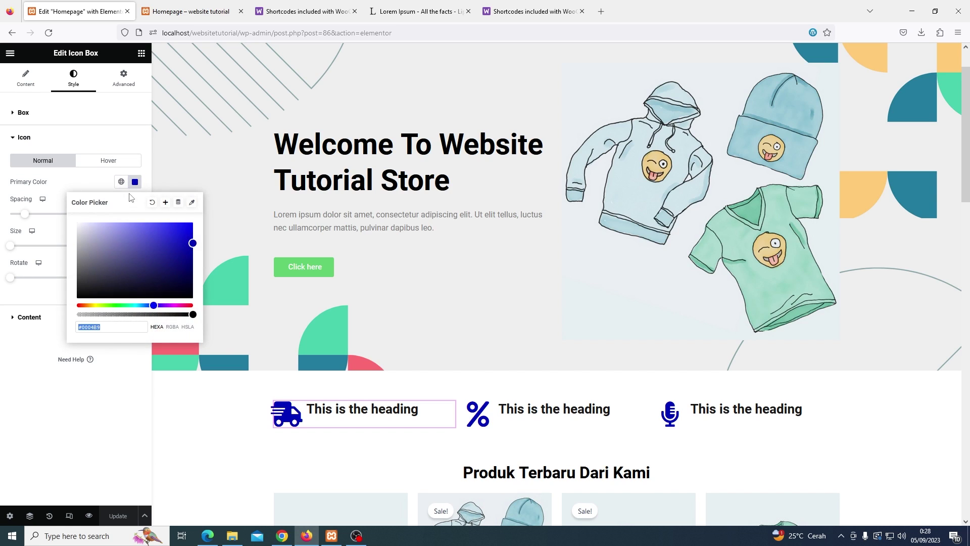
pyautogui.rightClick(105, 326)
pyautogui.click(131, 388)
pyautogui.click(37, 359)
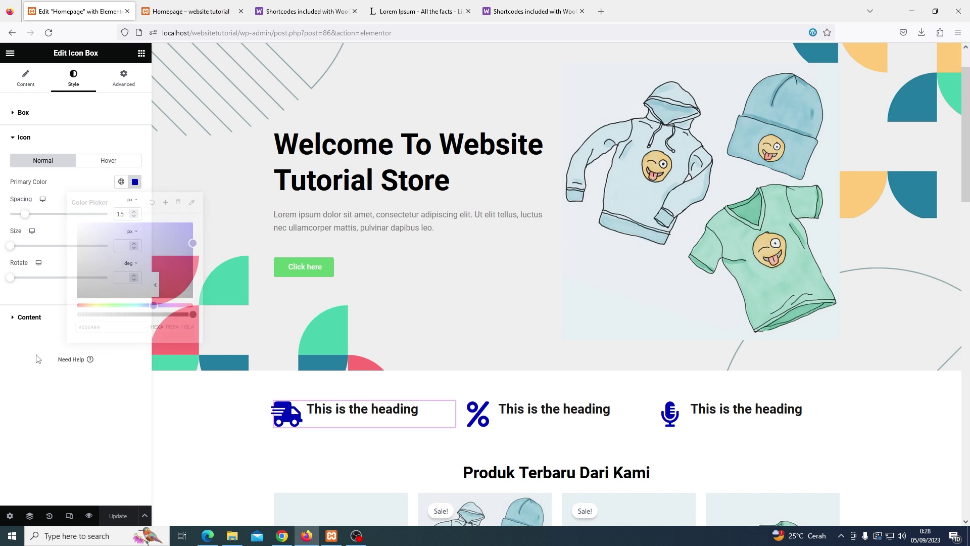
# Replace the Click here button's #61CE70 background with the copied dark blue
pyautogui.click(331, 268)
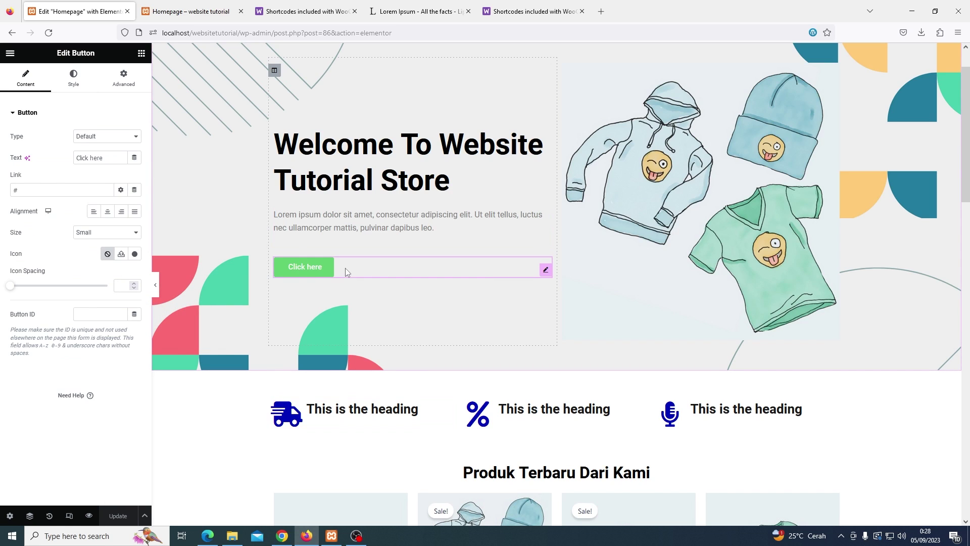
pyautogui.click(71, 78)
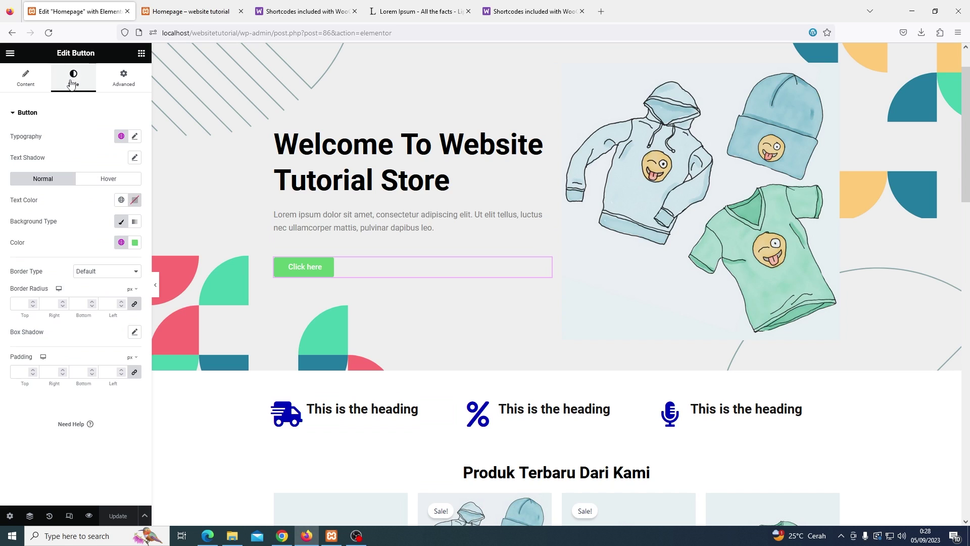
pyautogui.click(135, 243)
pyautogui.click(122, 389)
pyautogui.hotkey('ctrl', 'v')
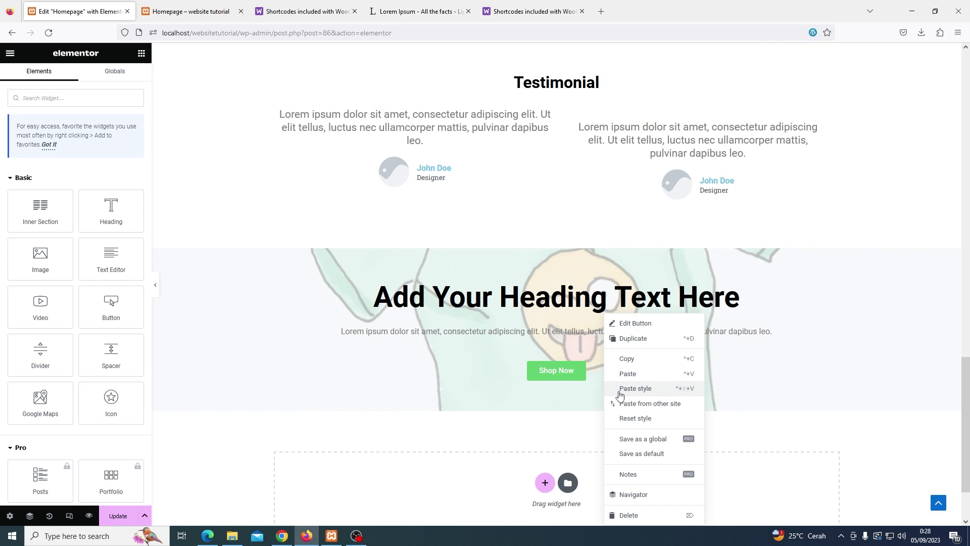
# Paste the button style onto Shop Now, centre it, update and preview the homepage
pyautogui.click(620, 391)
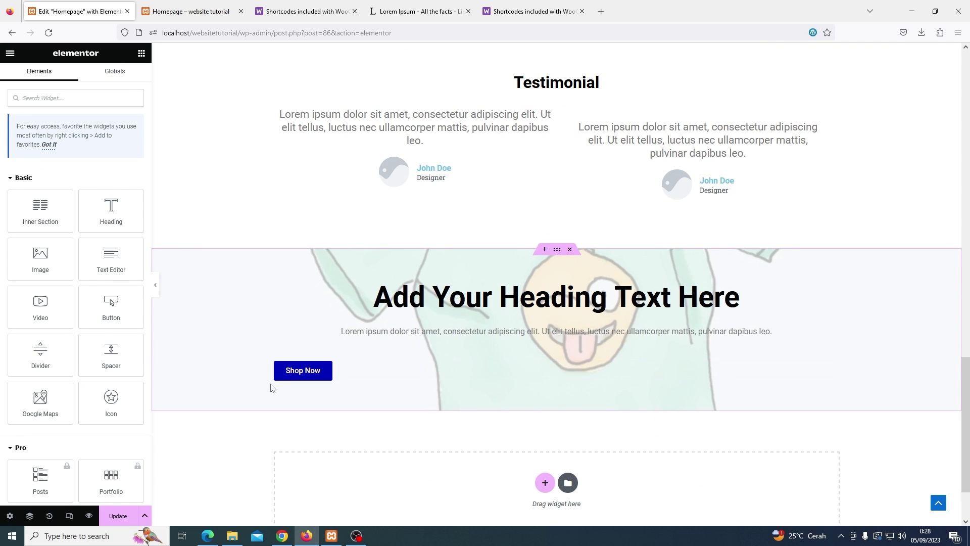
pyautogui.click(349, 376)
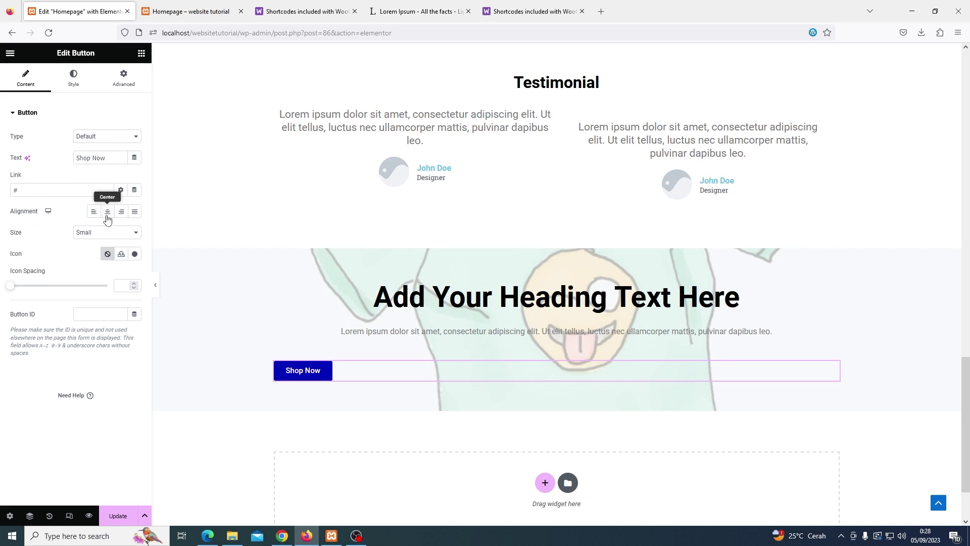
pyautogui.click(107, 211)
pyautogui.scroll(2, 298, 324)
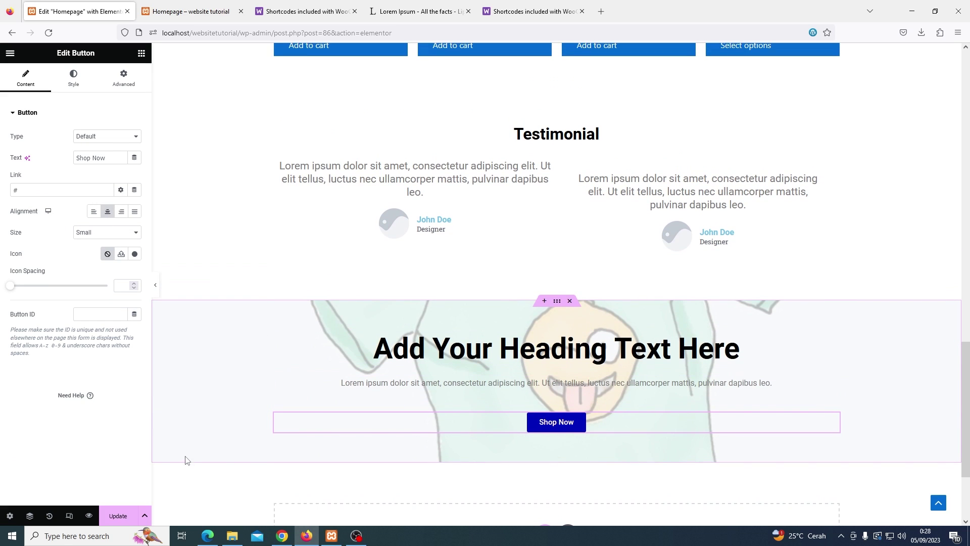
pyautogui.click(124, 512)
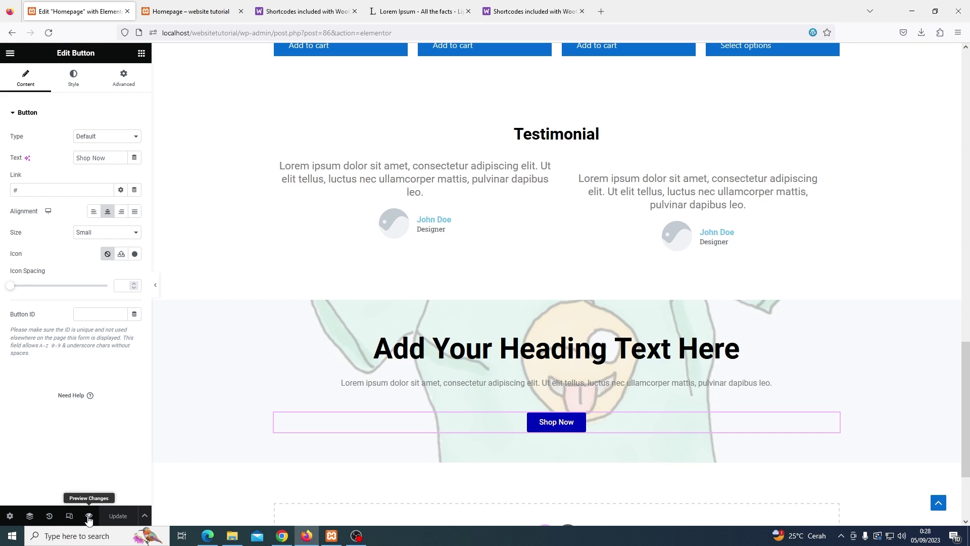
pyautogui.click(89, 516)
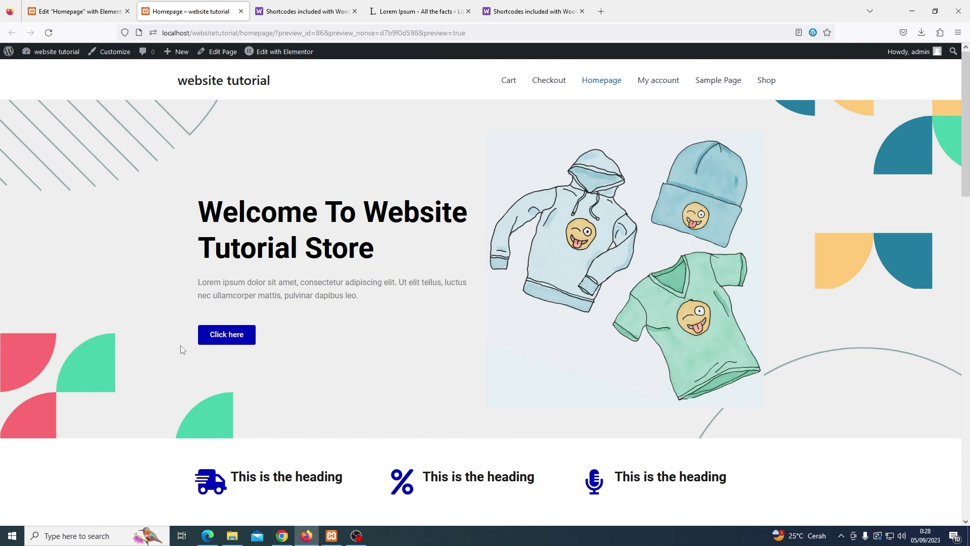
# Scroll through the updated homepage preview, then go back to the admin Dashboard
pyautogui.scroll(-5, 182, 349)
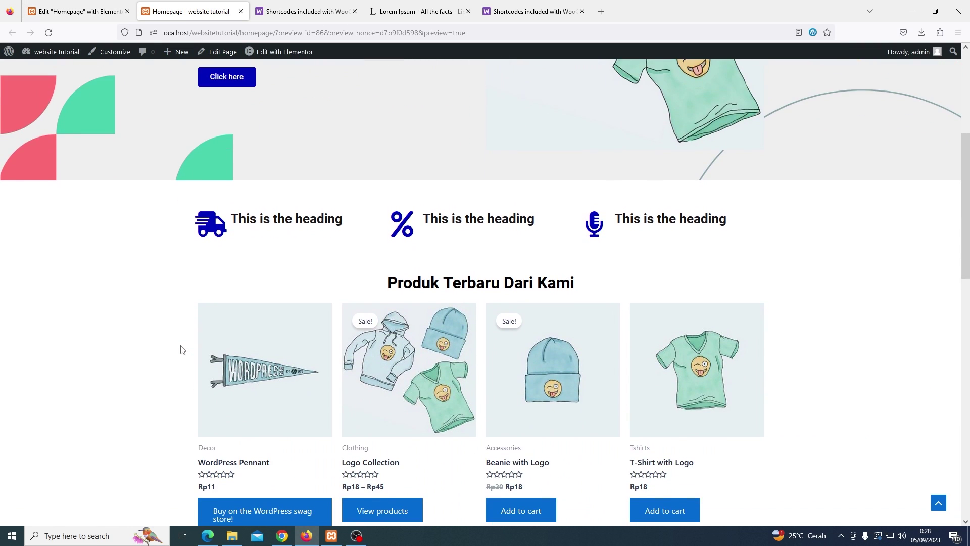
pyautogui.scroll(-10, 181, 349)
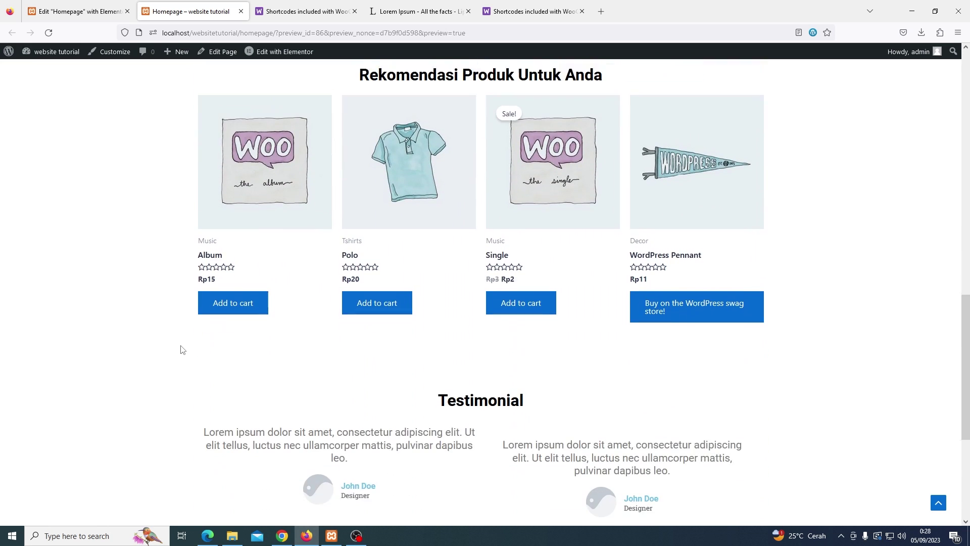
pyautogui.scroll(-5, 181, 349)
pyautogui.press('Home')
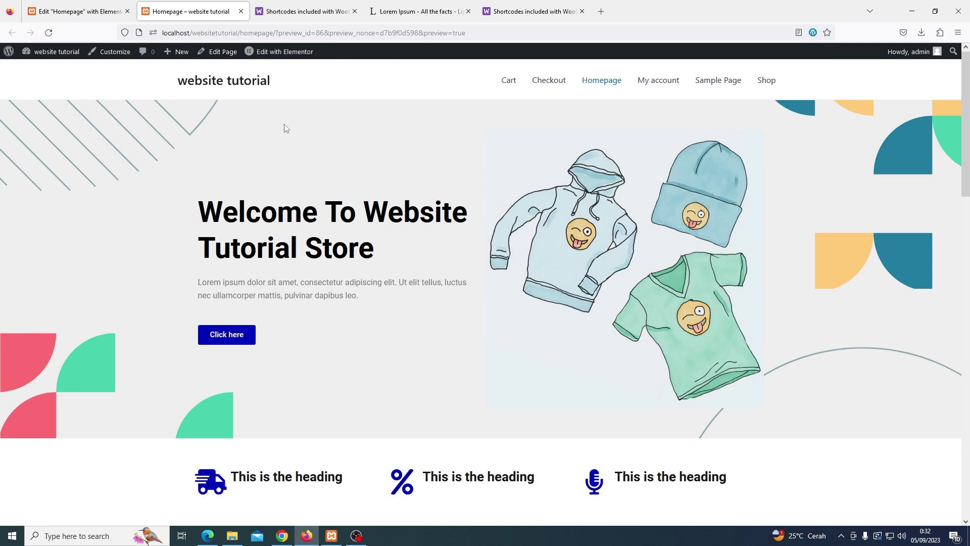
pyautogui.click(62, 56)
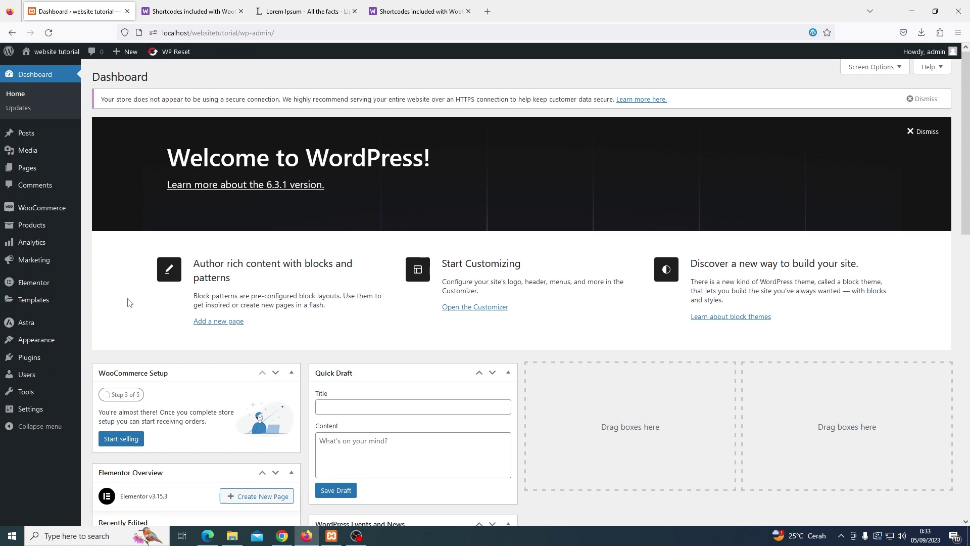
# Create a new menu named Main Menu under Appearance > Menus
pyautogui.moveTo(65, 344)
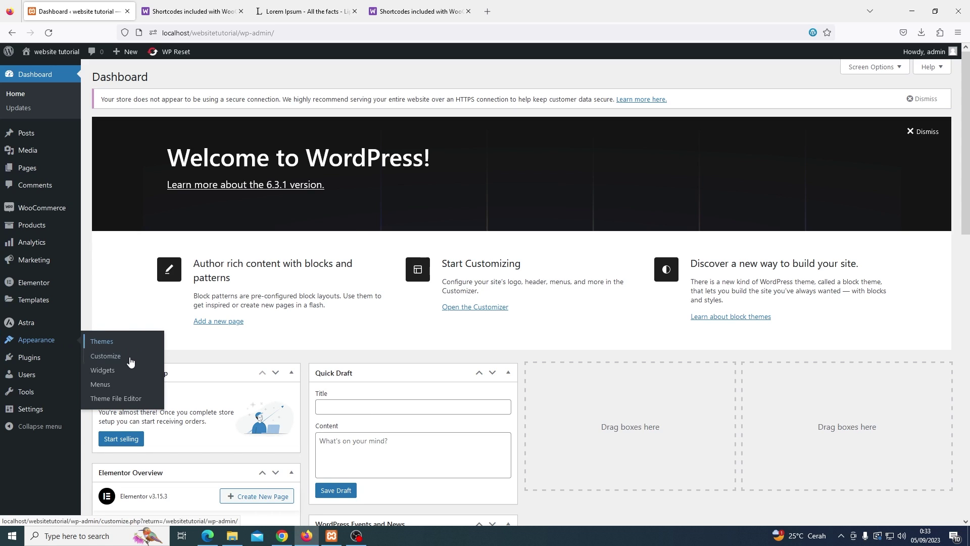
pyautogui.click(126, 389)
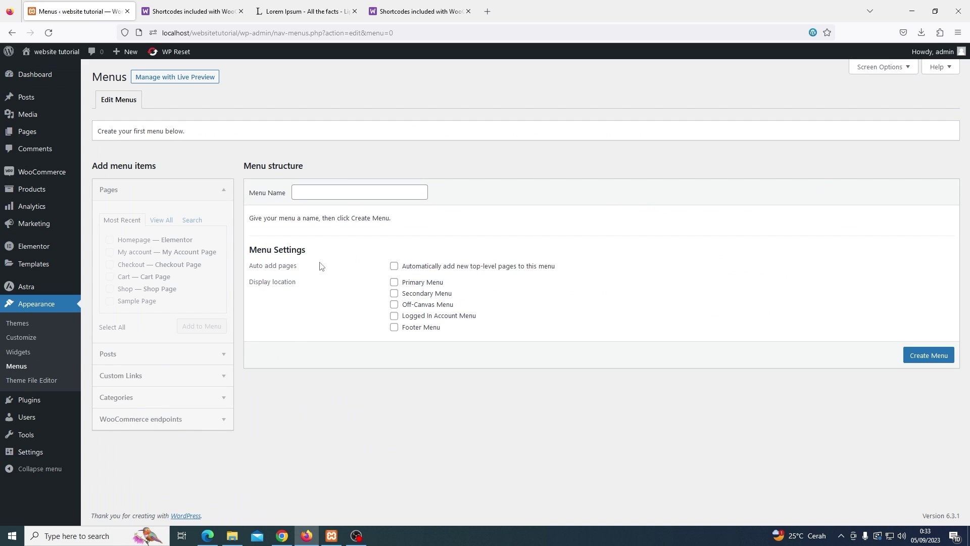
pyautogui.click(325, 191)
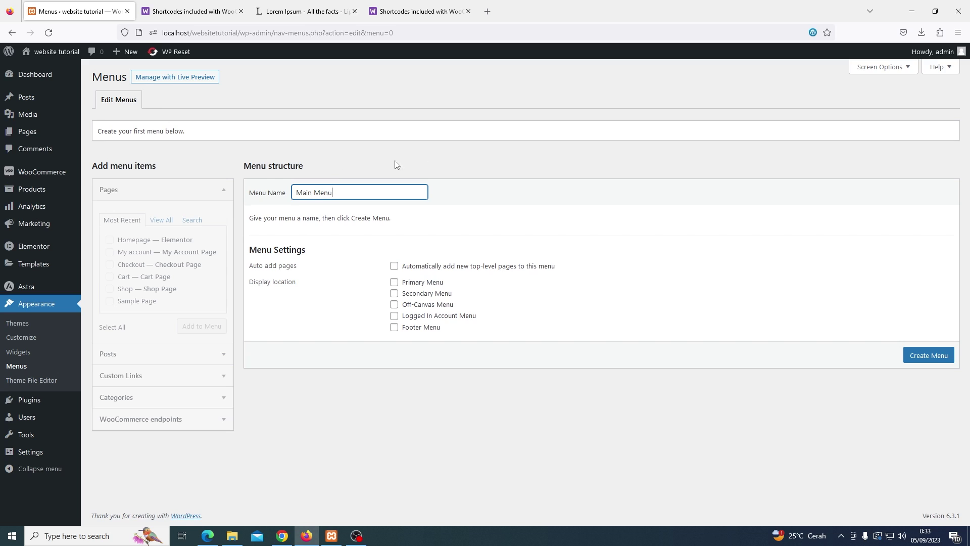
pyautogui.click(915, 355)
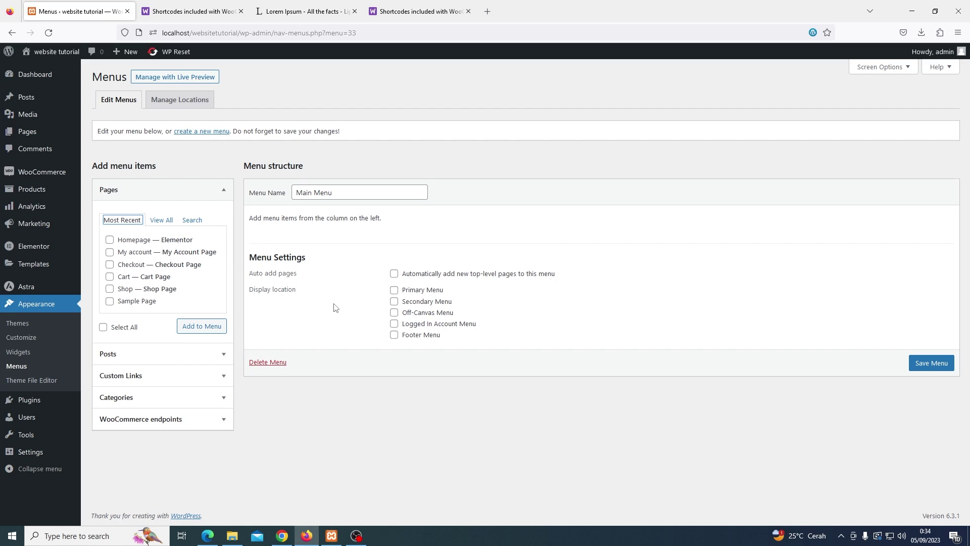
# Add the Shop, My account and Cart pages, move Shop to the top, and save
pyautogui.click(167, 222)
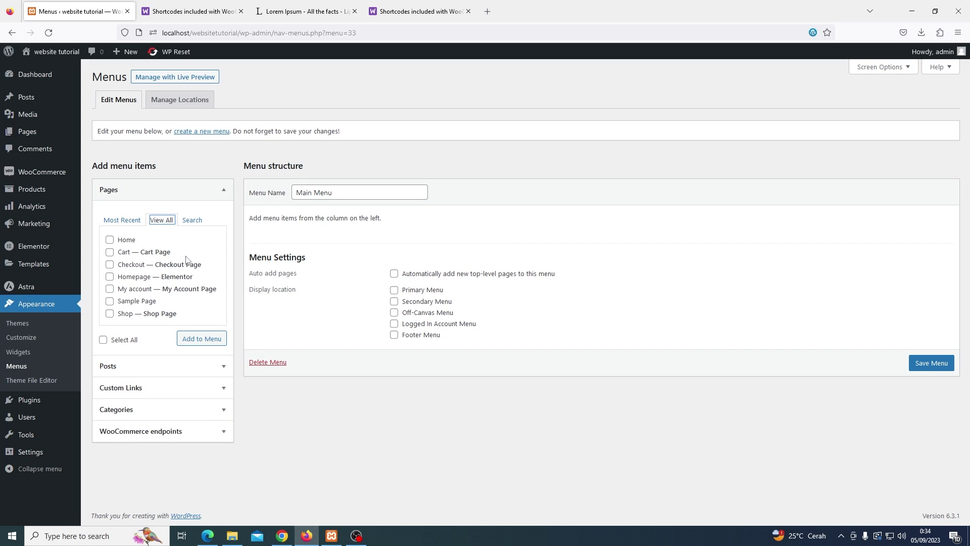
pyautogui.click(129, 317)
pyautogui.click(134, 292)
pyautogui.click(126, 252)
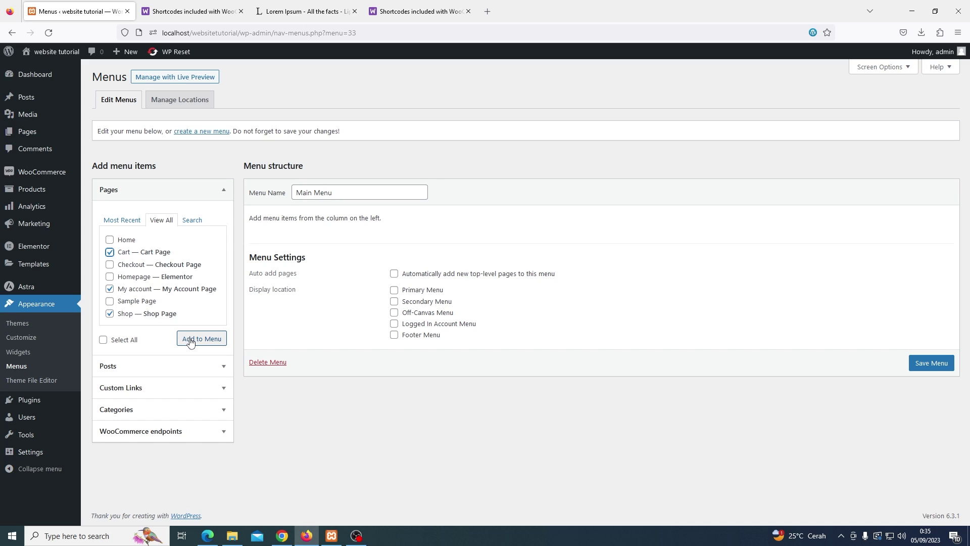
pyautogui.click(191, 341)
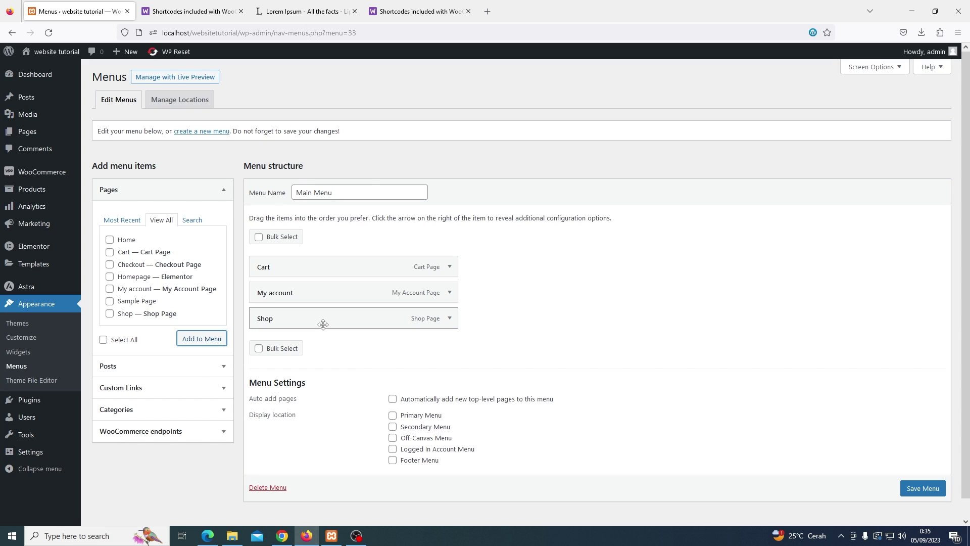
pyautogui.moveTo(323, 324); pyautogui.dragTo(322, 266)
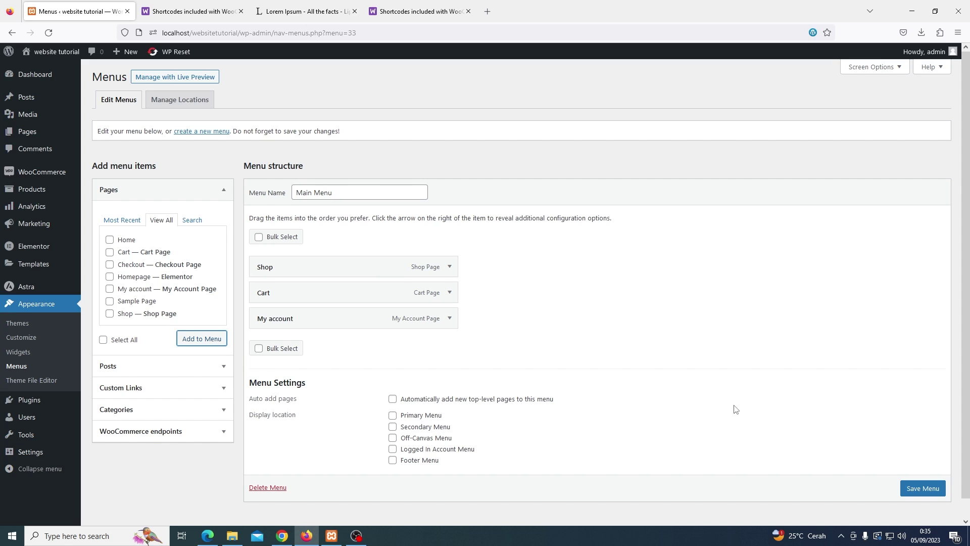
pyautogui.click(905, 490)
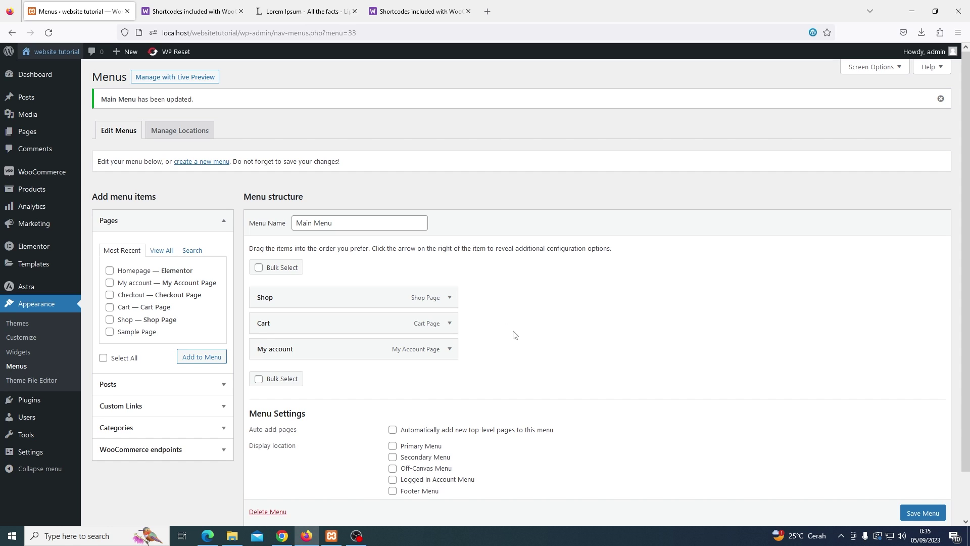
# Assign Main Menu to the Primary Menu location and save
pyautogui.scroll(-1, 521, 345)
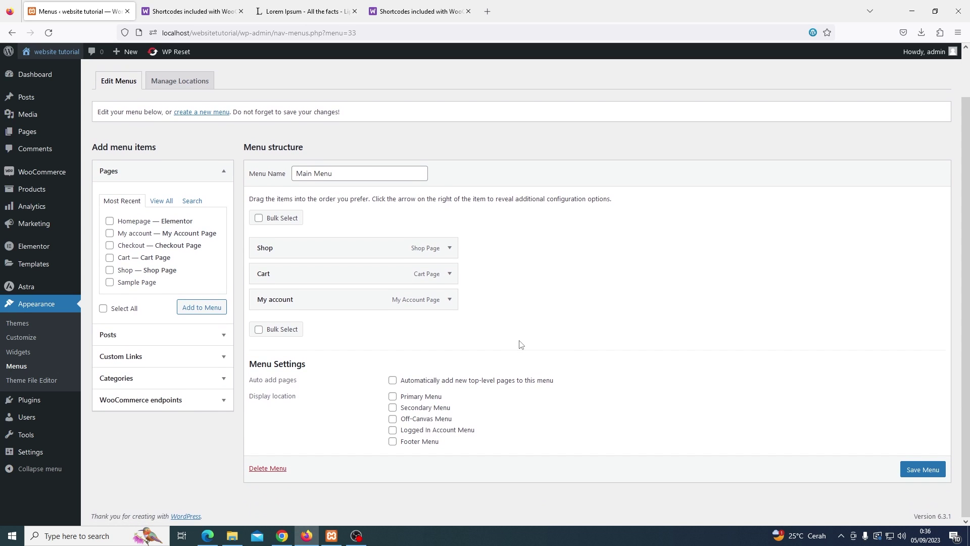
pyautogui.click(412, 401)
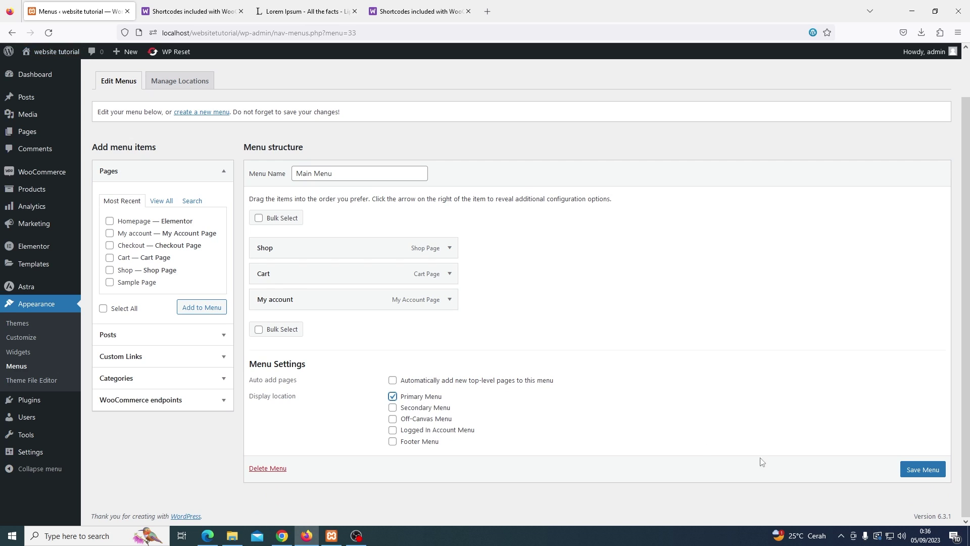
pyautogui.click(927, 475)
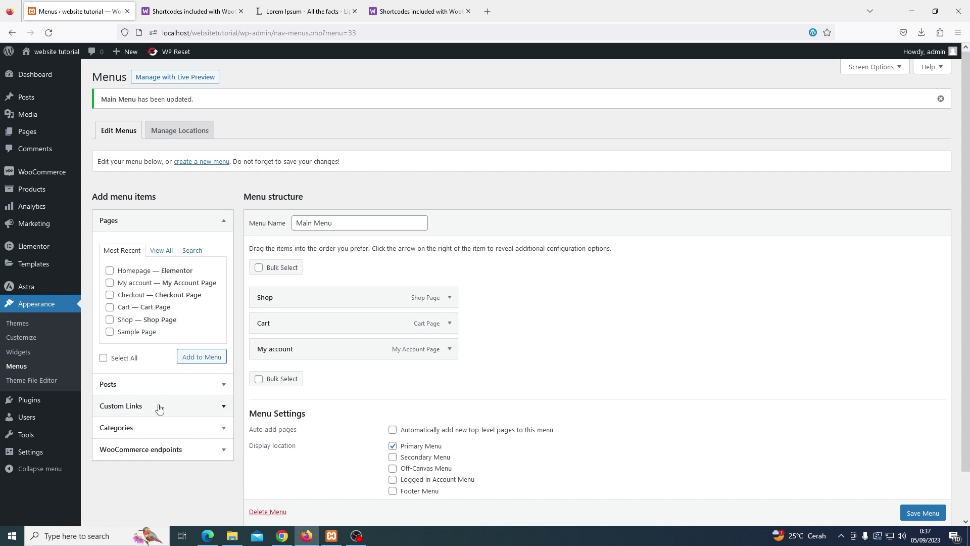
# In Reading Settings, set the front page to the static page Homepage and save
pyautogui.moveTo(51, 453)
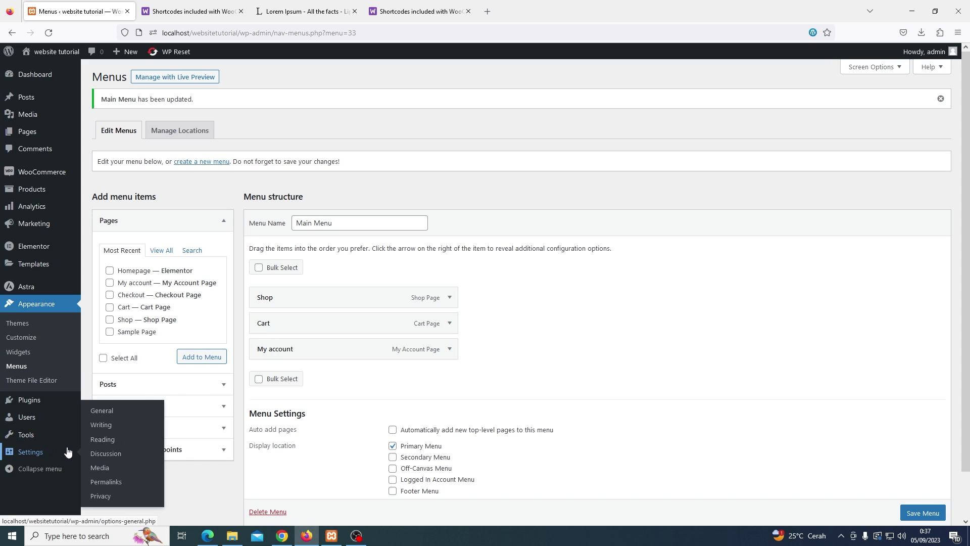
pyautogui.click(100, 447)
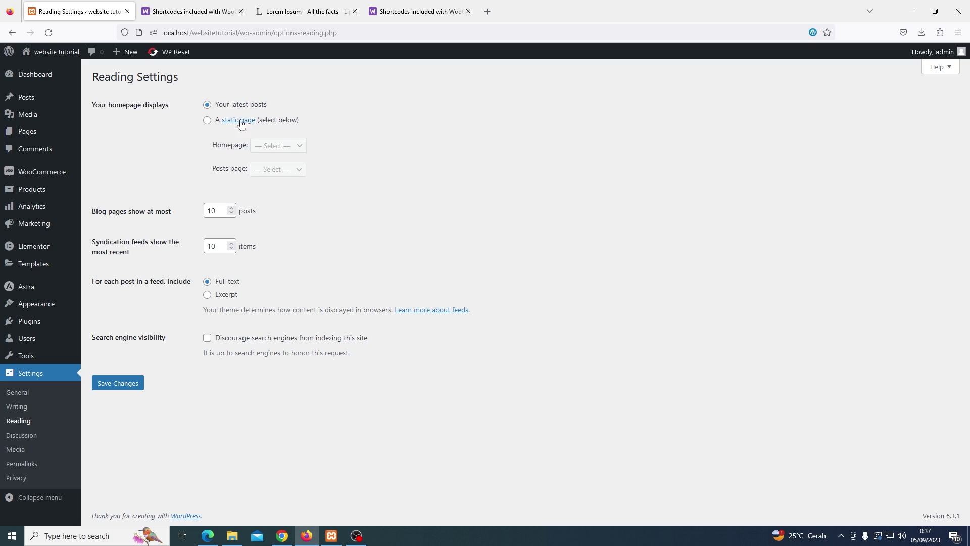
pyautogui.click(205, 121)
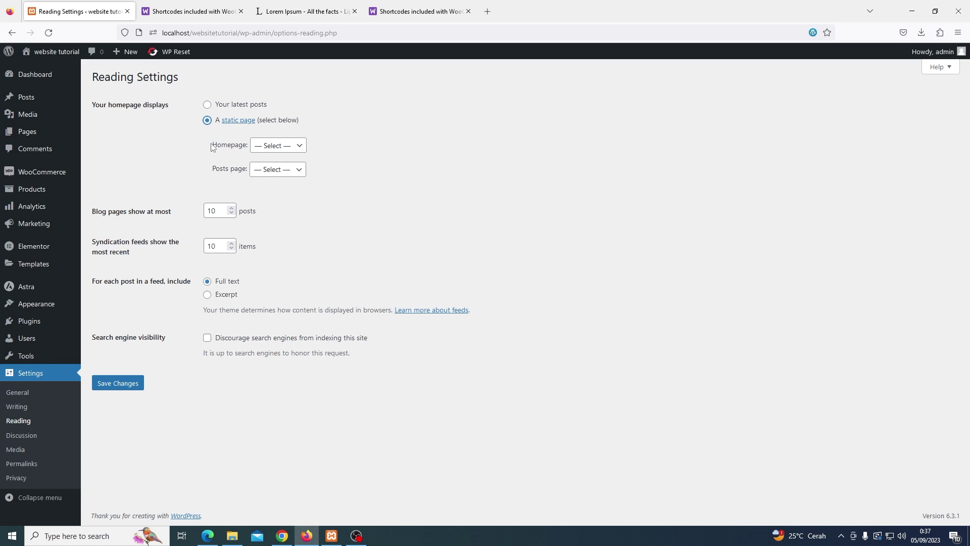
pyautogui.click(269, 147)
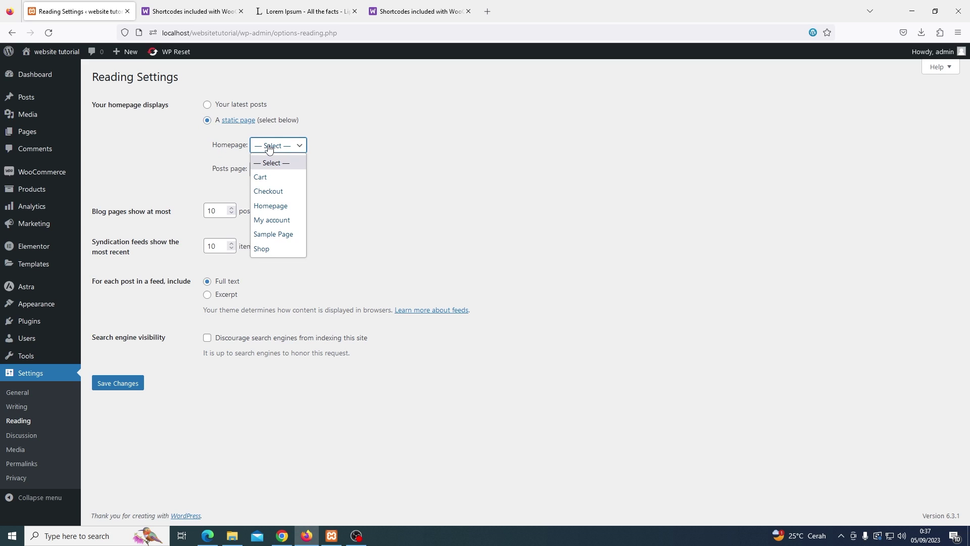
pyautogui.click(272, 207)
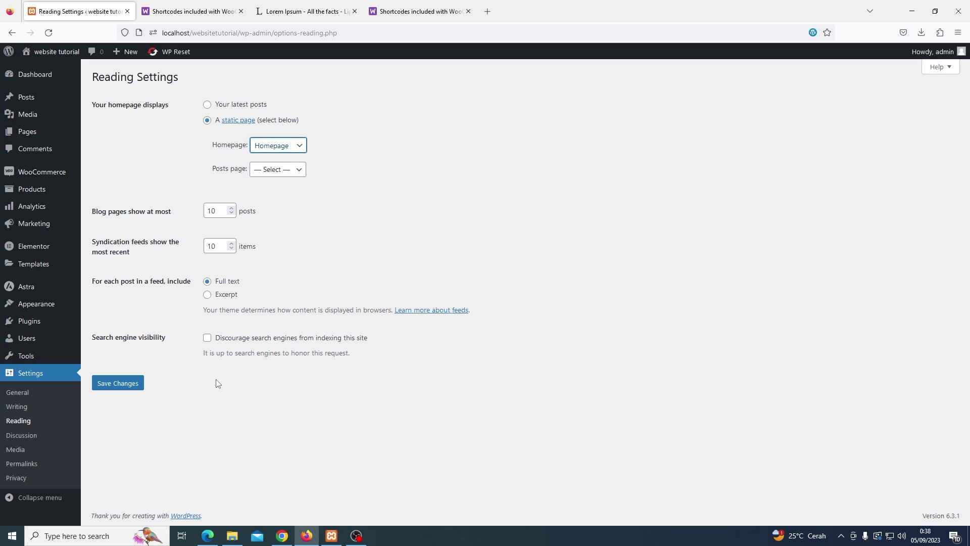
pyautogui.click(135, 393)
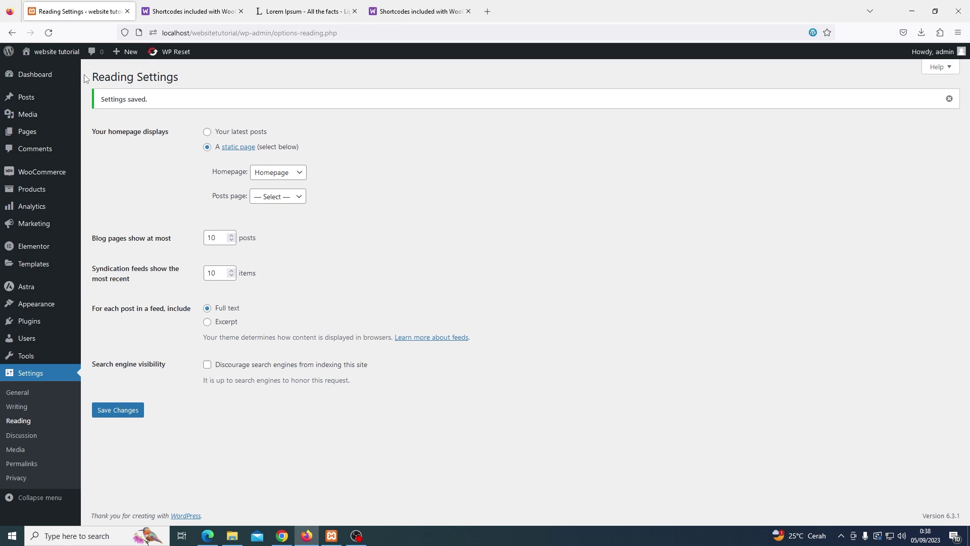
pyautogui.rightClick(70, 57)
pyautogui.click(96, 64)
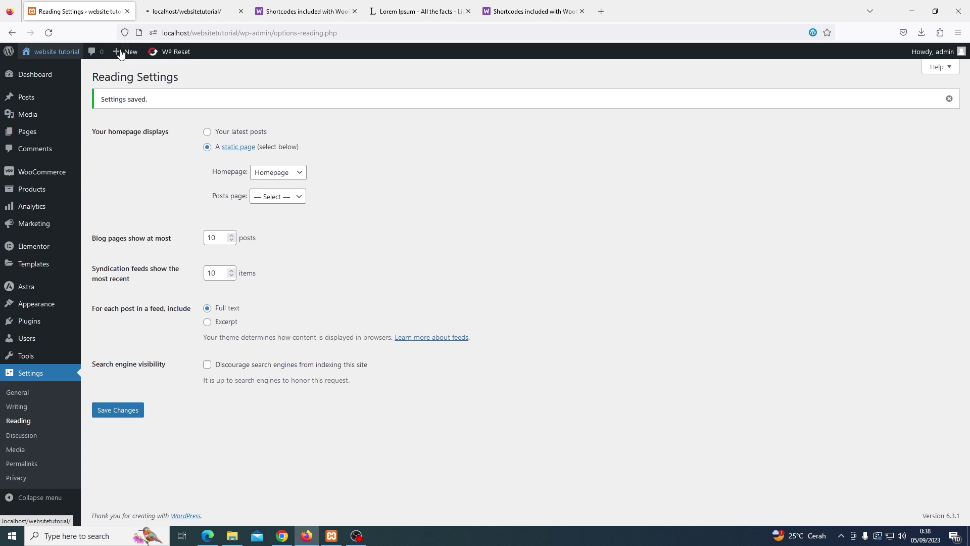
pyautogui.click(192, 11)
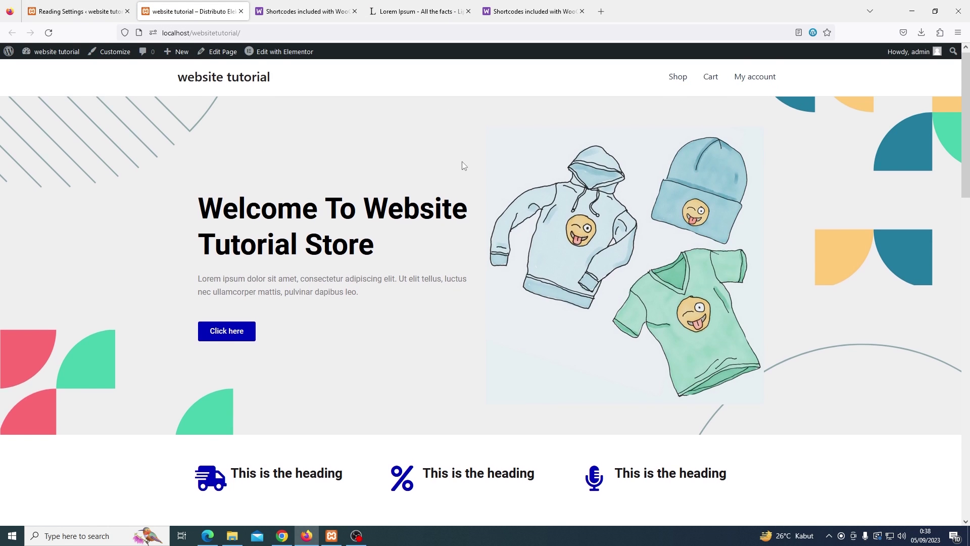
pyautogui.scroll(-4, 462, 163)
pyautogui.scroll(-8, 462, 164)
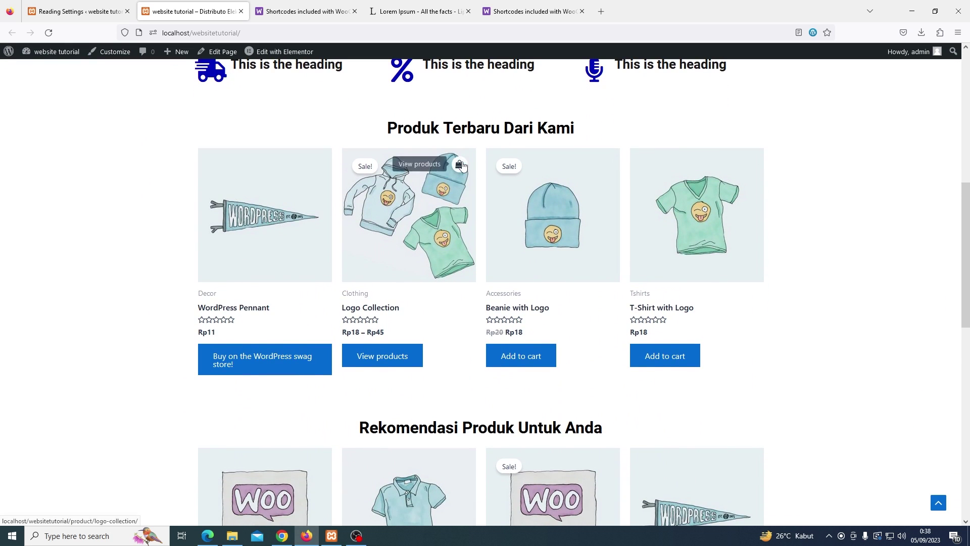
pyautogui.scroll(-8, 462, 164)
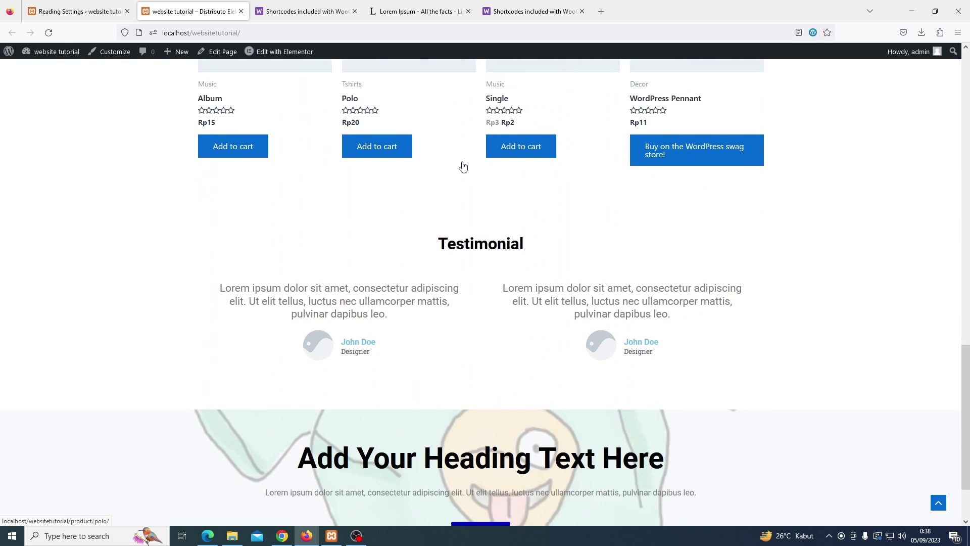
pyautogui.scroll(20, 462, 162)
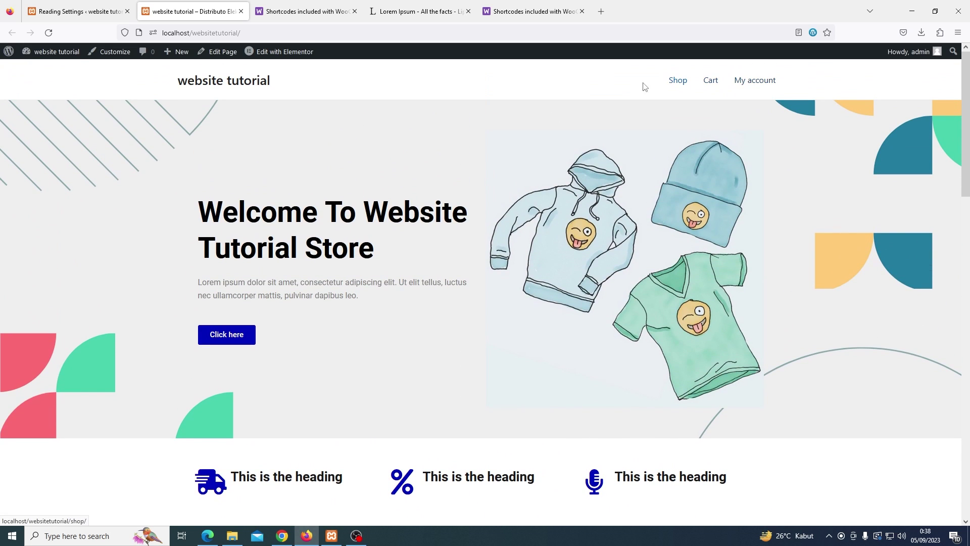
pyautogui.hotkey('ctrl', 'w')
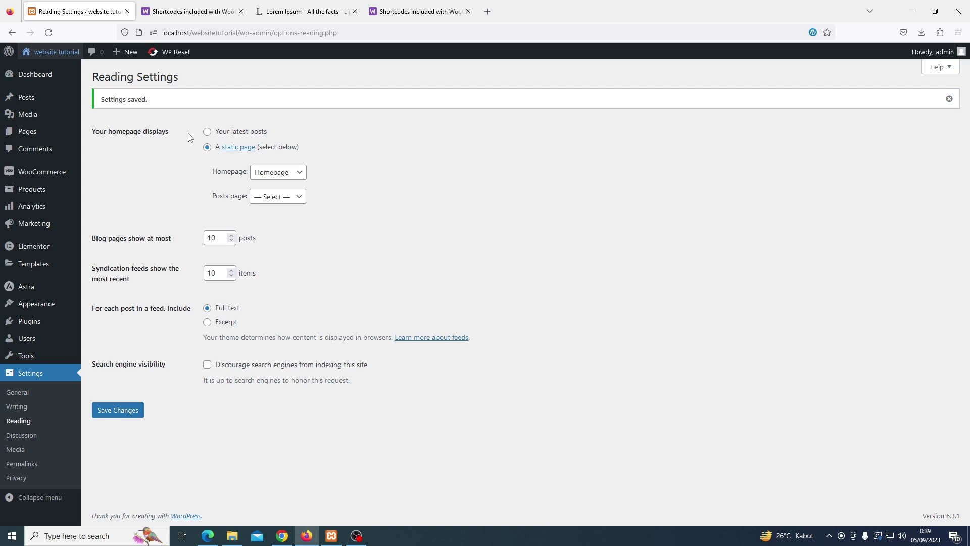
# Add a new page titled 'Order Tracking' and open it in Elementor
pyautogui.moveTo(53, 138)
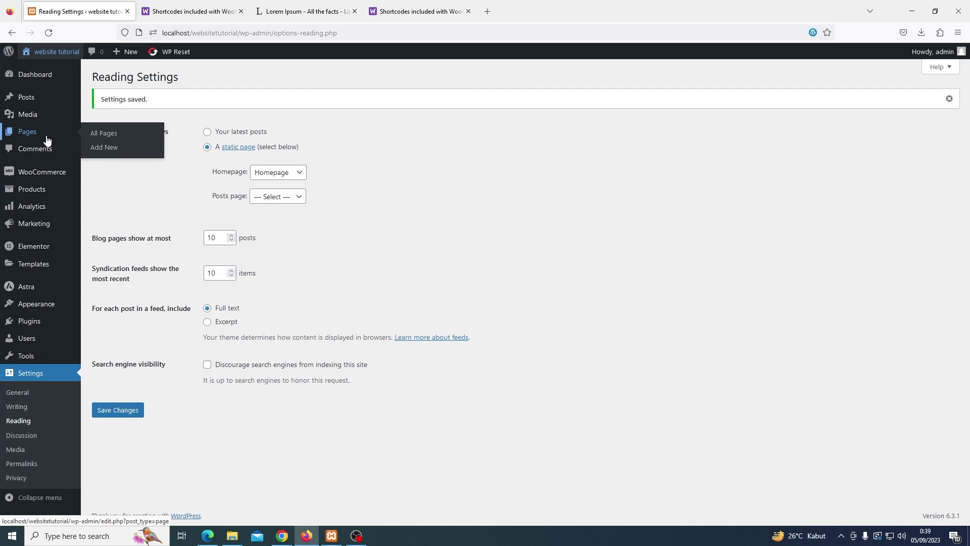
pyautogui.click(107, 147)
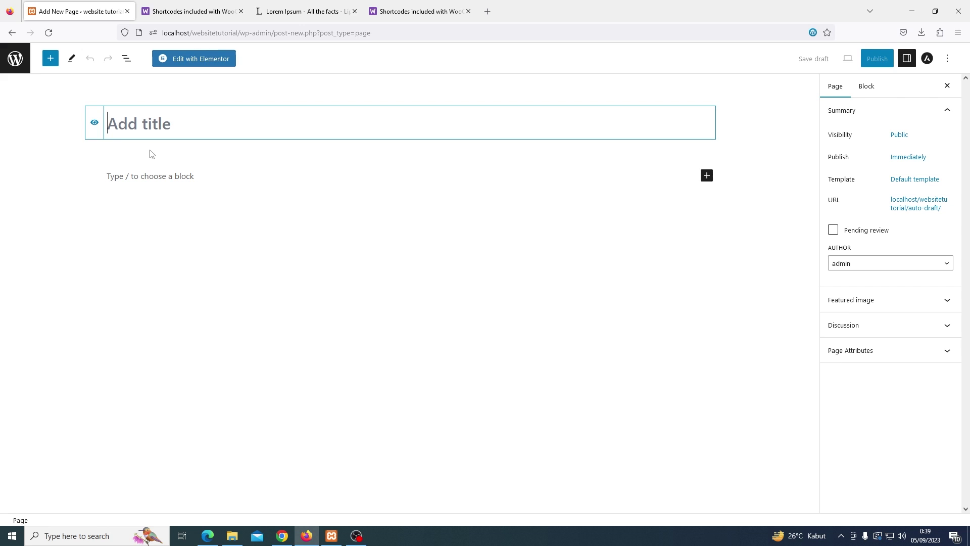
pyautogui.write('Order Tracking')
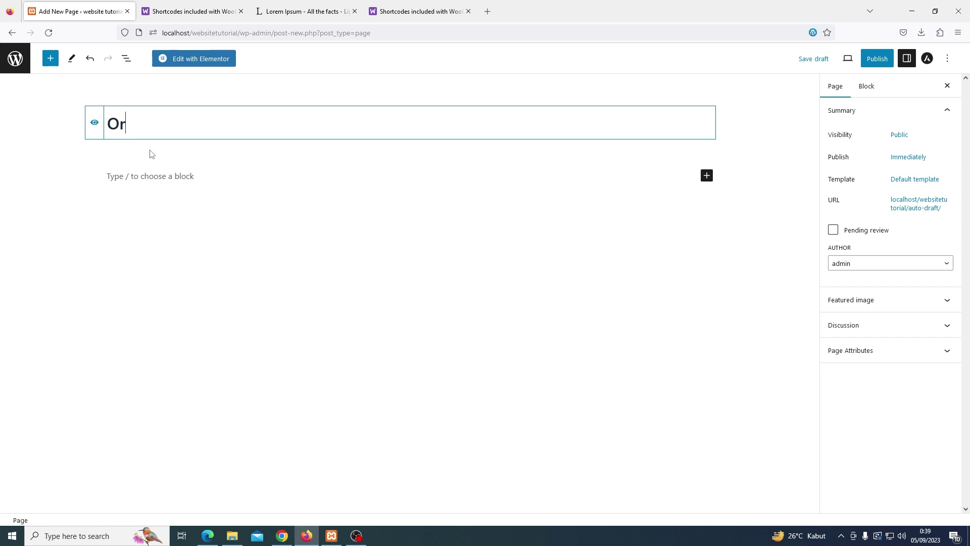
pyautogui.click(189, 65)
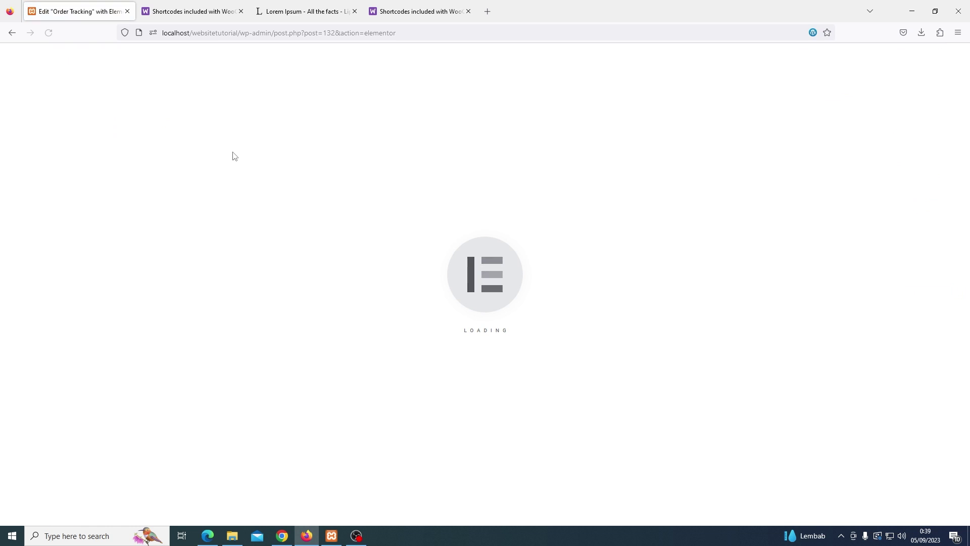
# Add a 'Lacak Pesanan' Heading widget at the top and set its text colour to #000000
pyautogui.moveTo(121, 205); pyautogui.dragTo(536, 184)
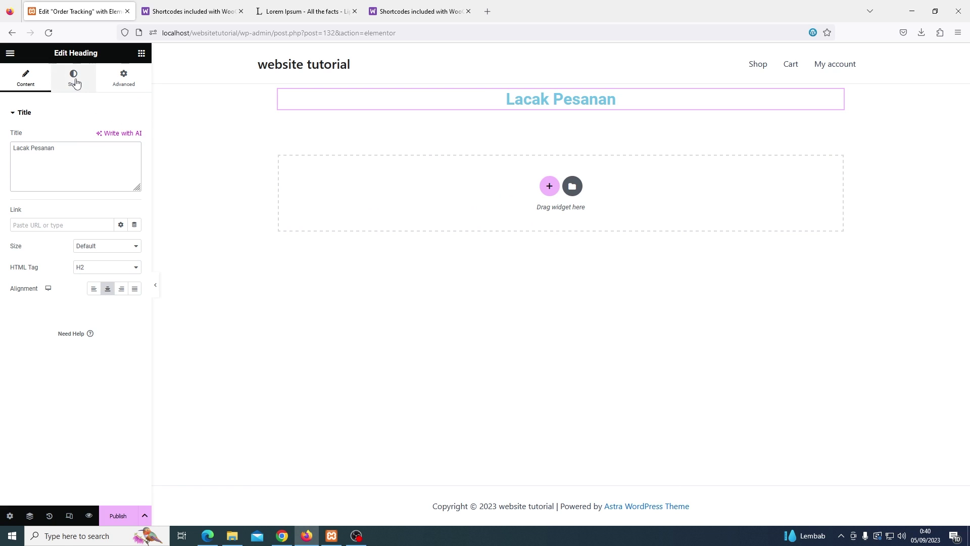
pyautogui.click(74, 80)
pyautogui.click(135, 137)
pyautogui.moveTo(133, 222); pyautogui.dragTo(76, 252)
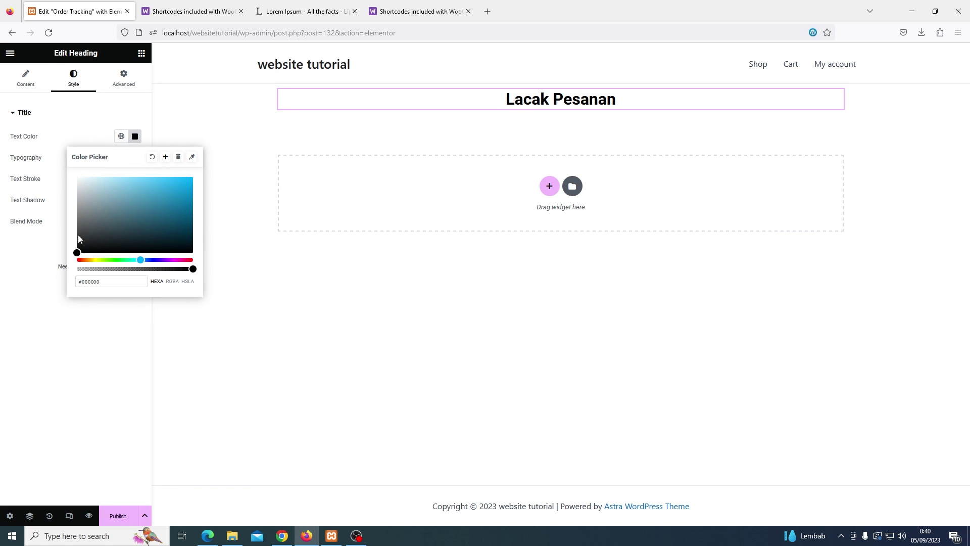
pyautogui.click(91, 115)
# Unlink the heading section's padding and set top and bottom padding to 50 px
pyautogui.click(561, 85)
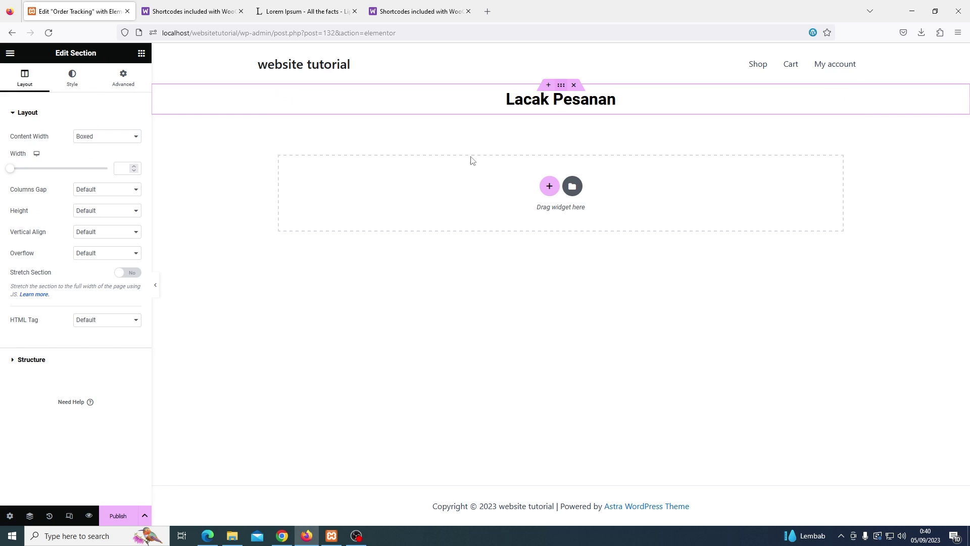
pyautogui.click(134, 84)
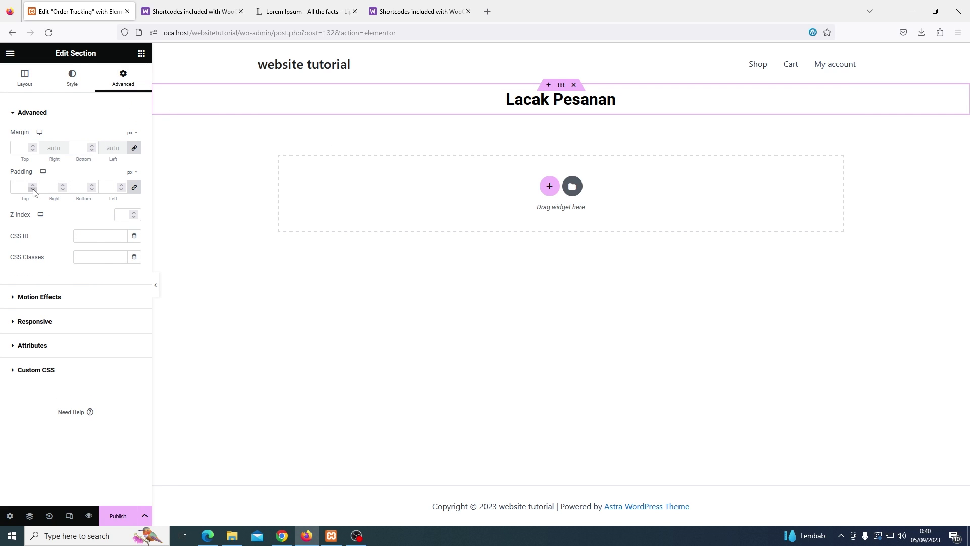
pyautogui.click(134, 187)
pyautogui.click(22, 188)
pyautogui.write('50')
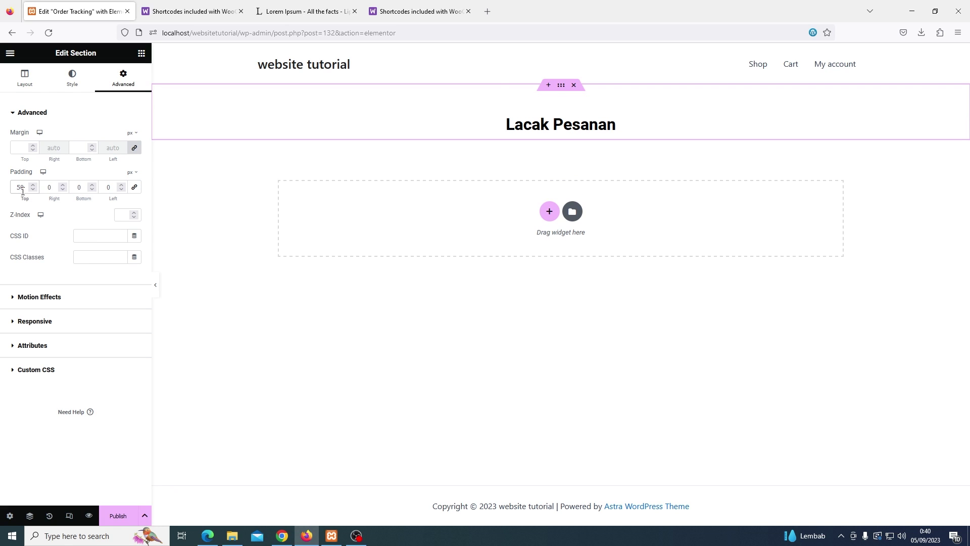
pyautogui.doubleClick(82, 188)
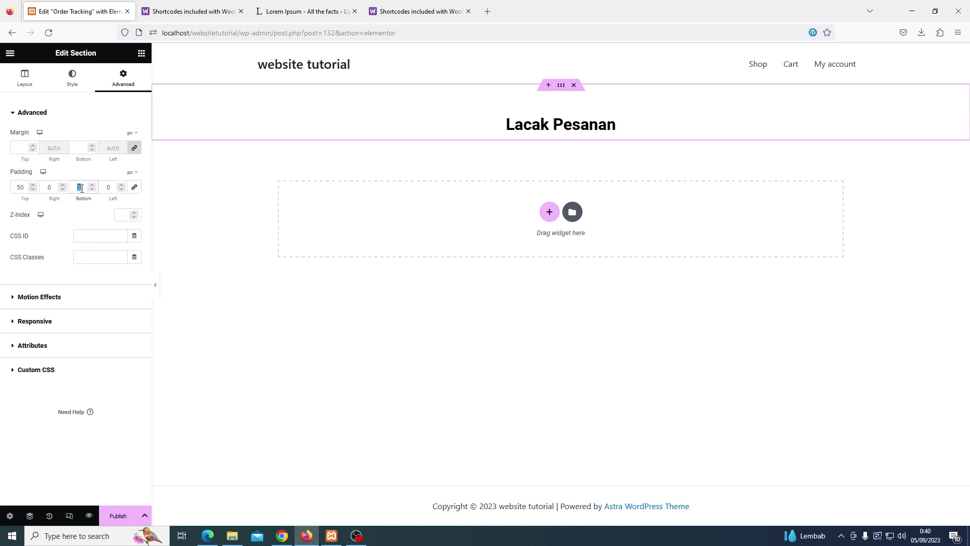
pyautogui.write('50')
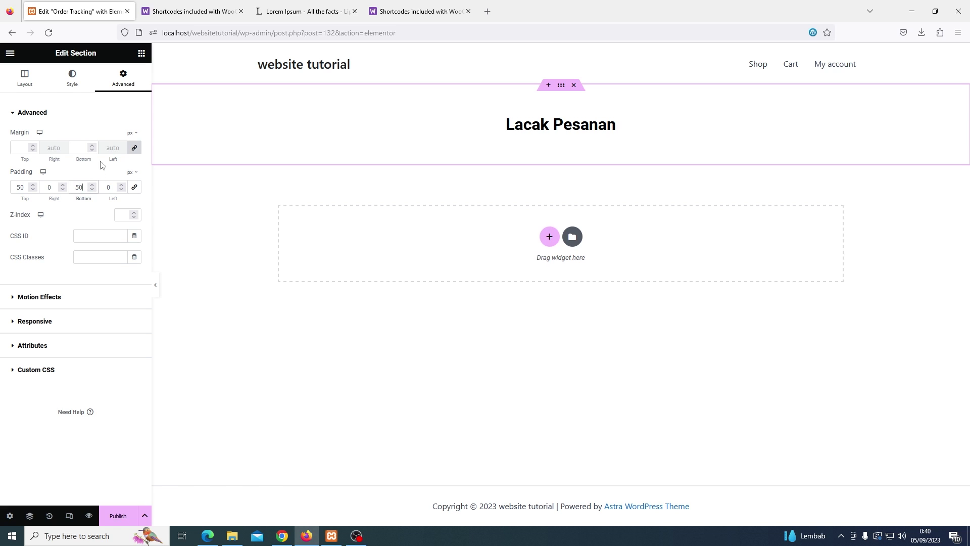
pyautogui.click(310, 62)
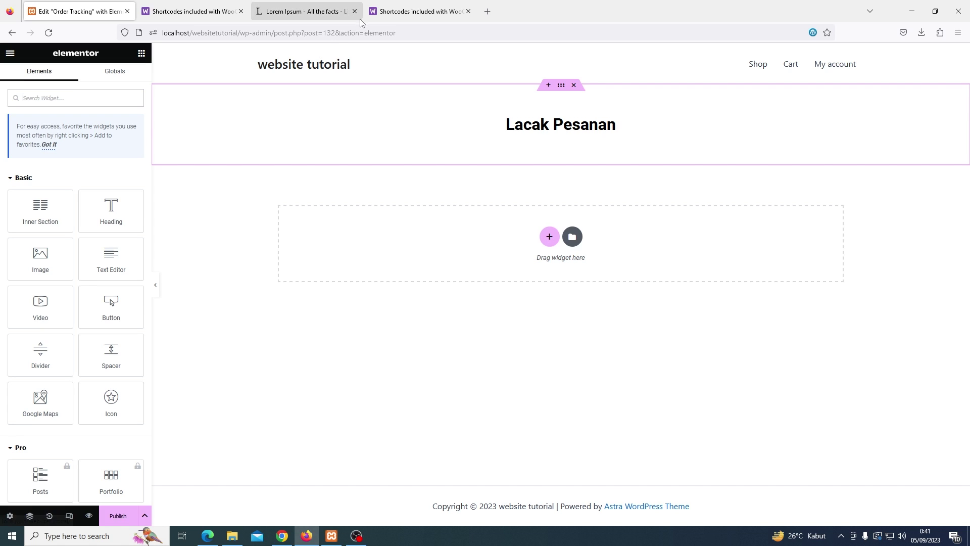
# Copy the Order Tracking Form shortcode from the WooCommerce shortcodes documentation, then return to Elementor
pyautogui.click(383, 12)
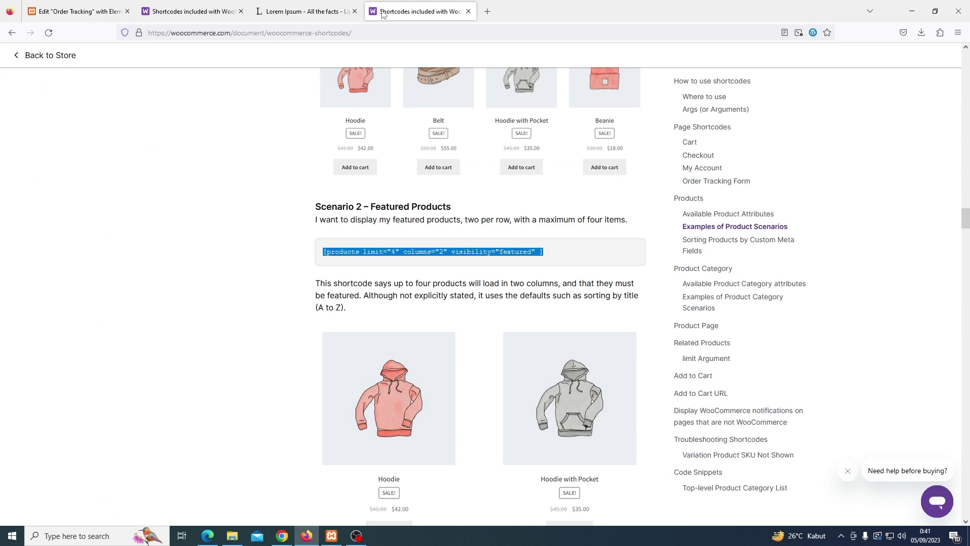
pyautogui.scroll(10, 314, 145)
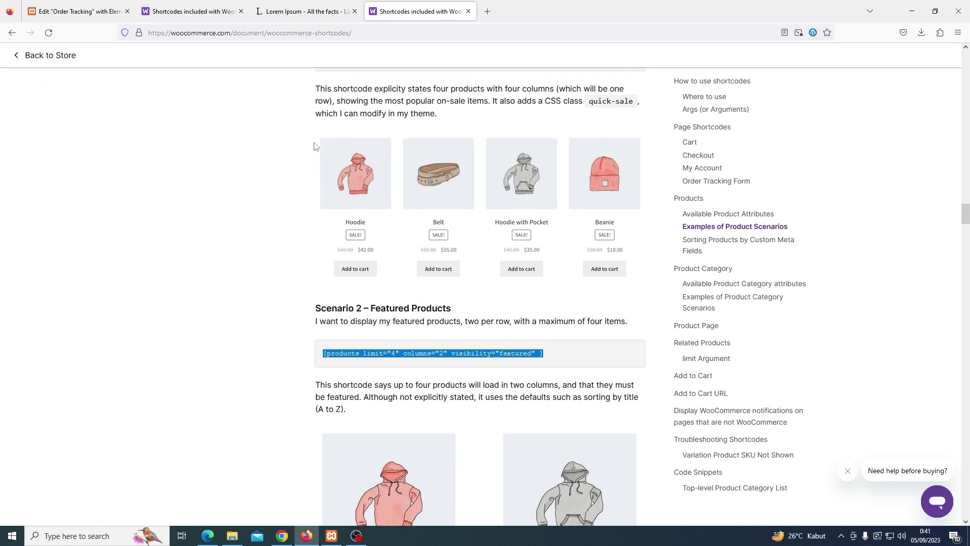
pyautogui.scroll(18, 314, 145)
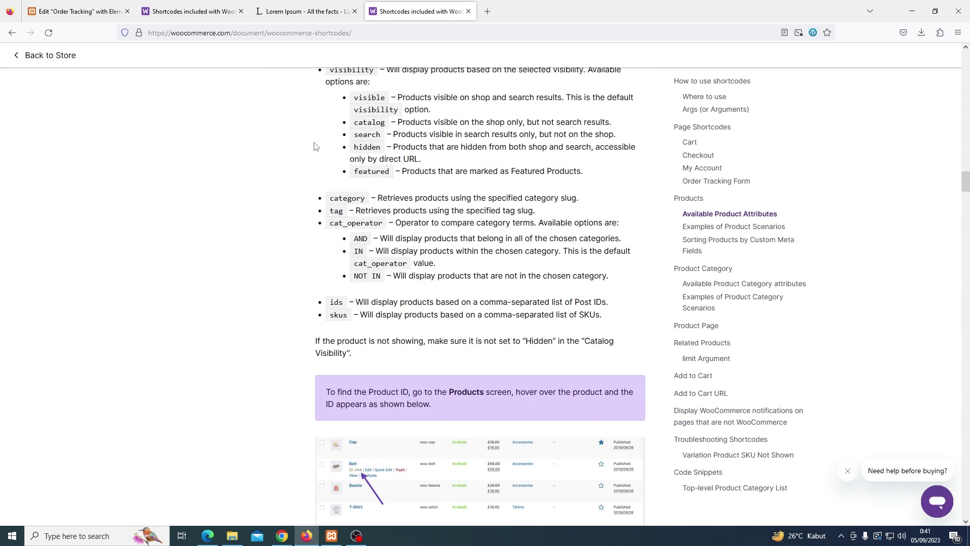
pyautogui.scroll(8, 314, 143)
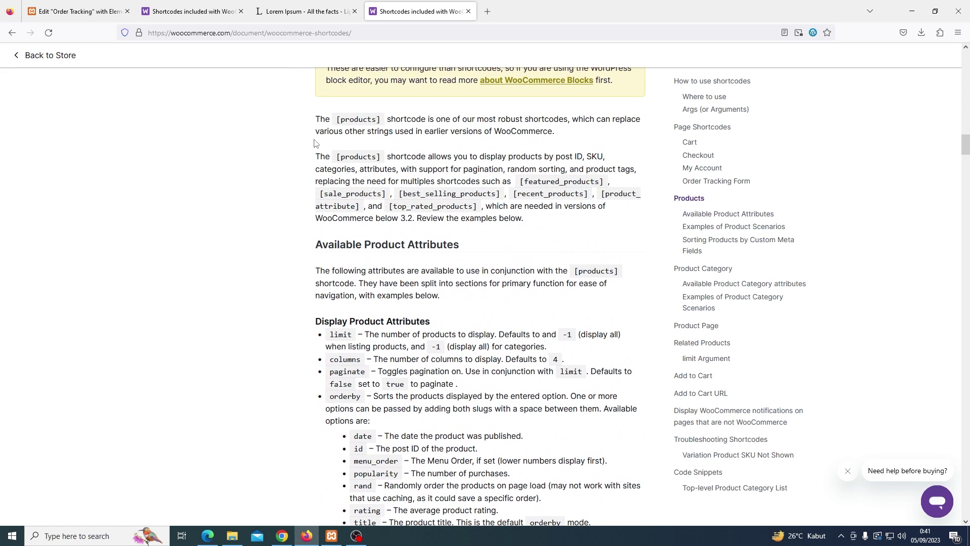
pyautogui.scroll(1, 314, 143)
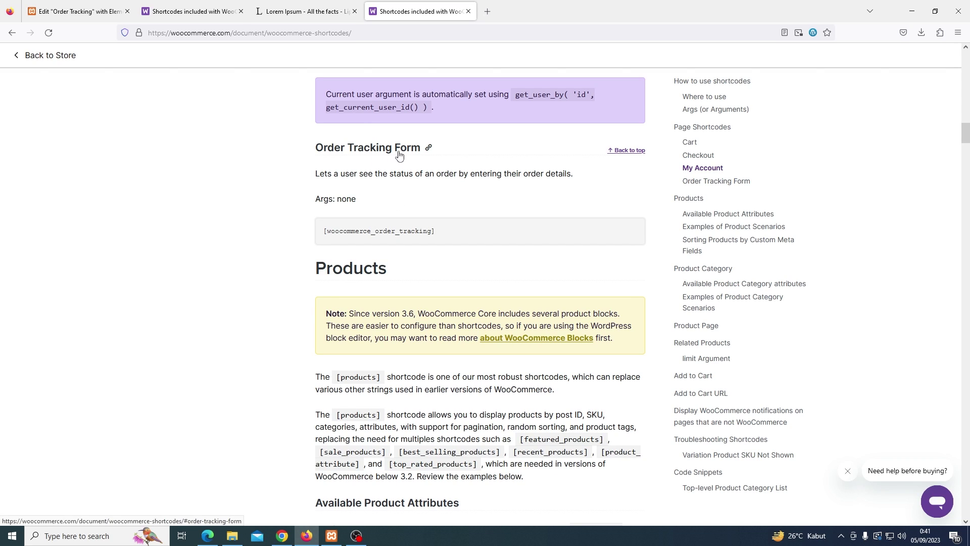
pyautogui.tripleClick(437, 233)
pyautogui.rightClick(406, 231)
pyautogui.click(408, 240)
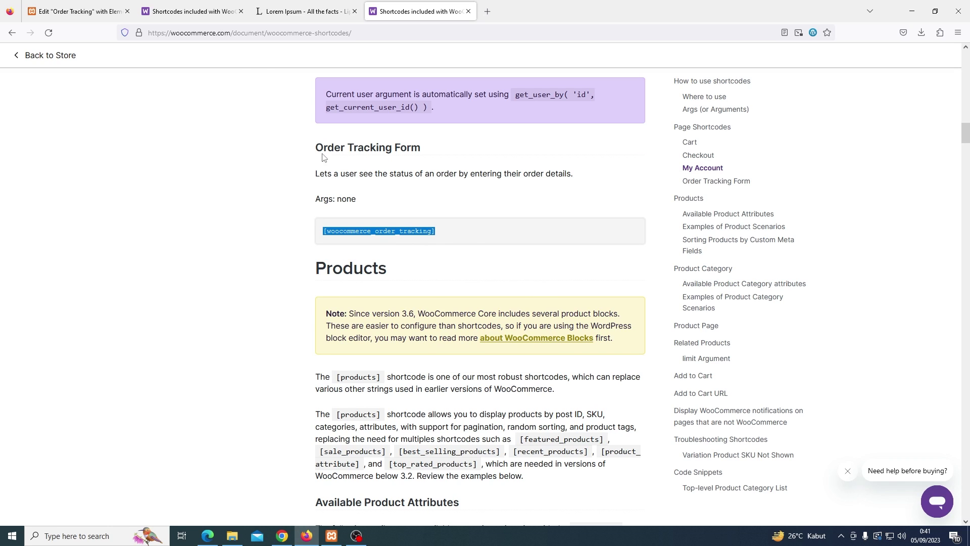
pyautogui.click(84, 12)
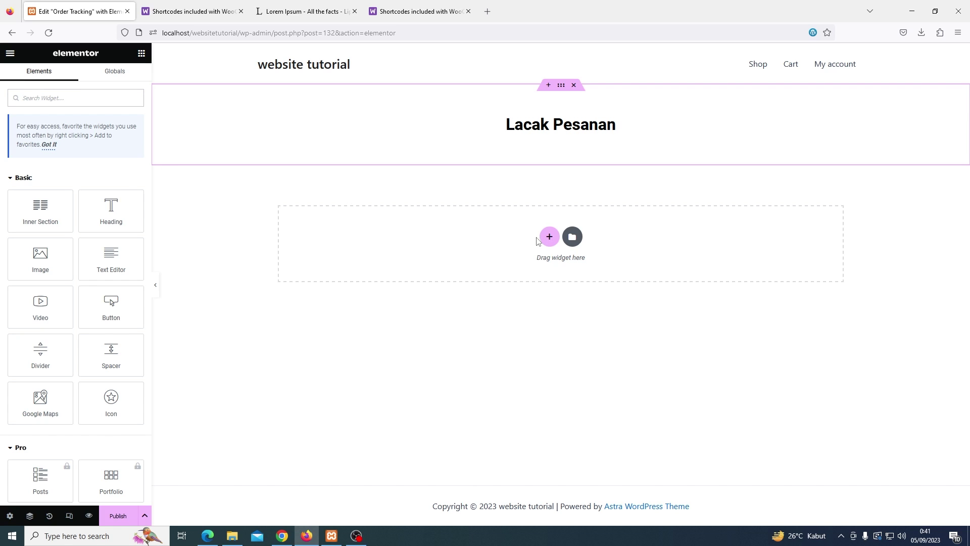
# Add a single-column section below the heading and drop a Shortcode widget into it
pyautogui.click(549, 237)
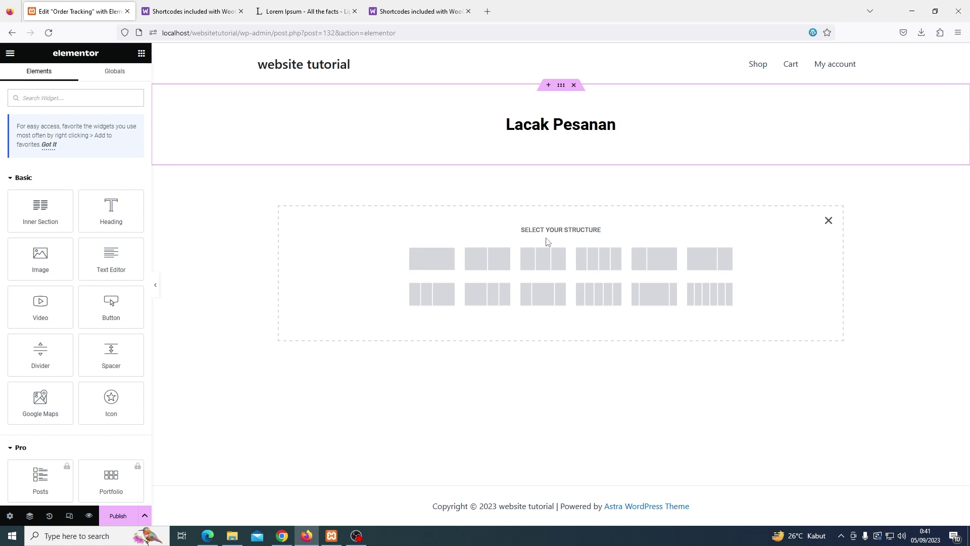
pyautogui.click(435, 262)
pyautogui.click(140, 56)
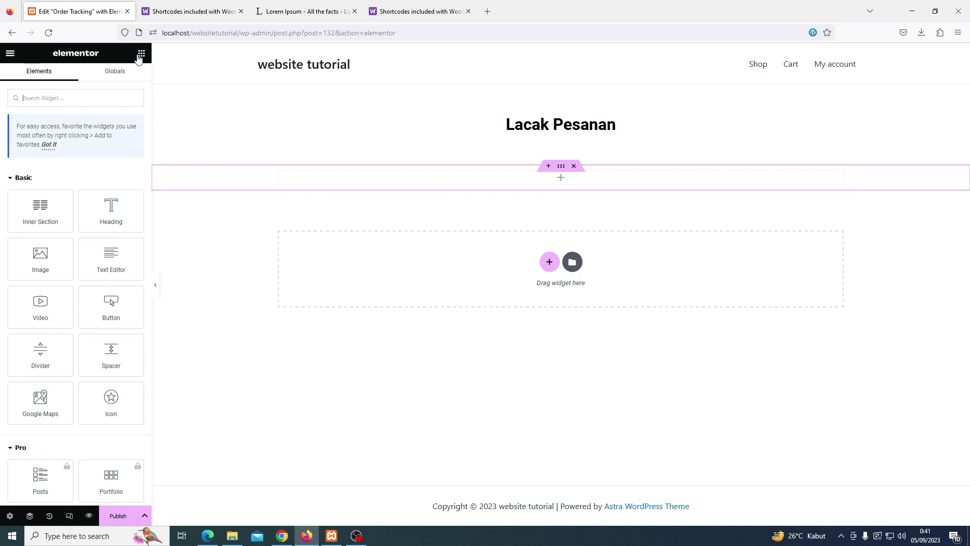
pyautogui.click(95, 98)
pyautogui.write('short')
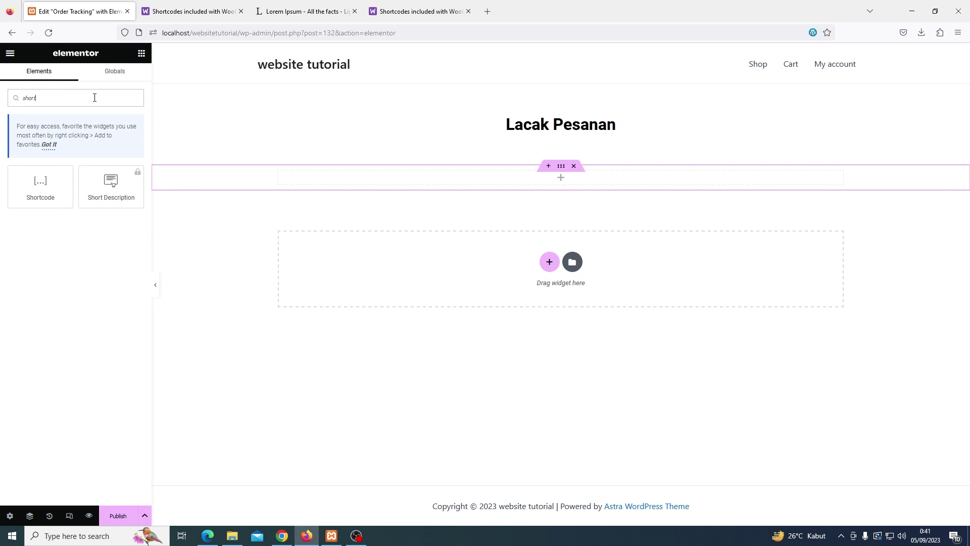
pyautogui.moveTo(41, 183); pyautogui.dragTo(475, 173)
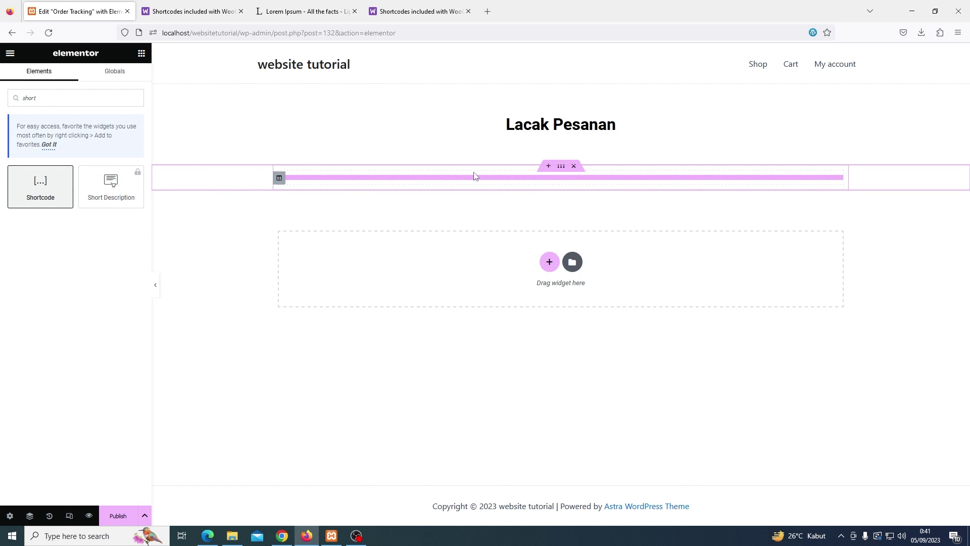
pyautogui.moveTo(40, 183); pyautogui.dragTo(543, 180)
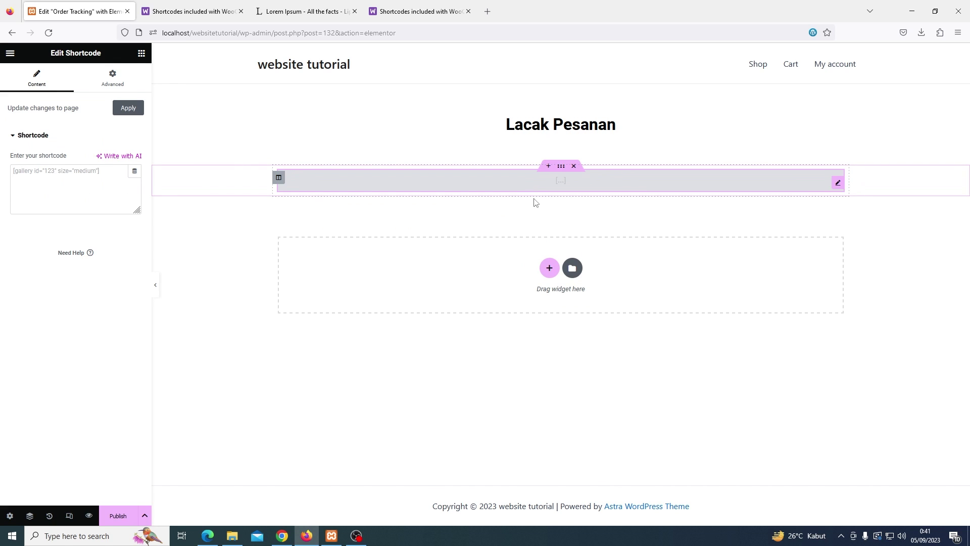
# Paste the order tracking shortcode into the widget, apply it, and publish the page
pyautogui.click(74, 176)
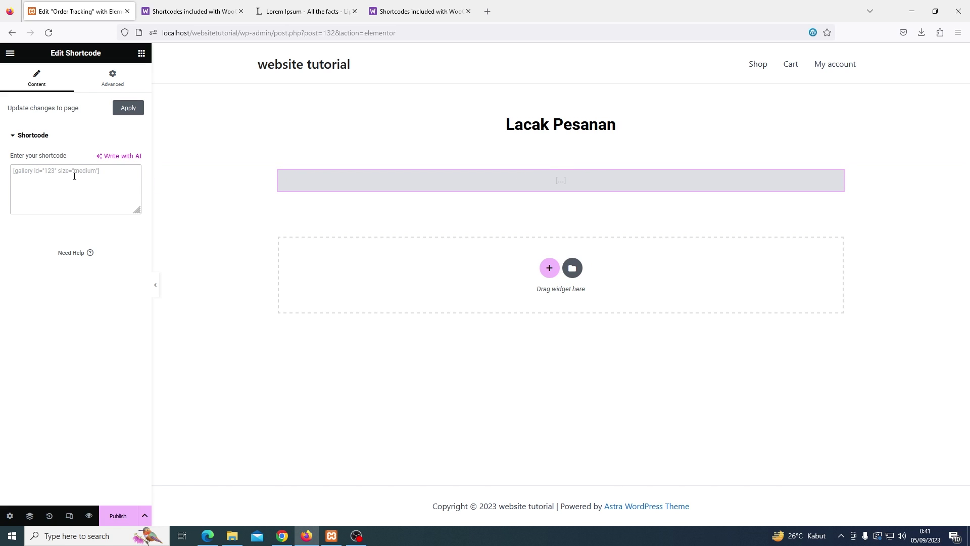
pyautogui.hotkey('ctrl', 'v')
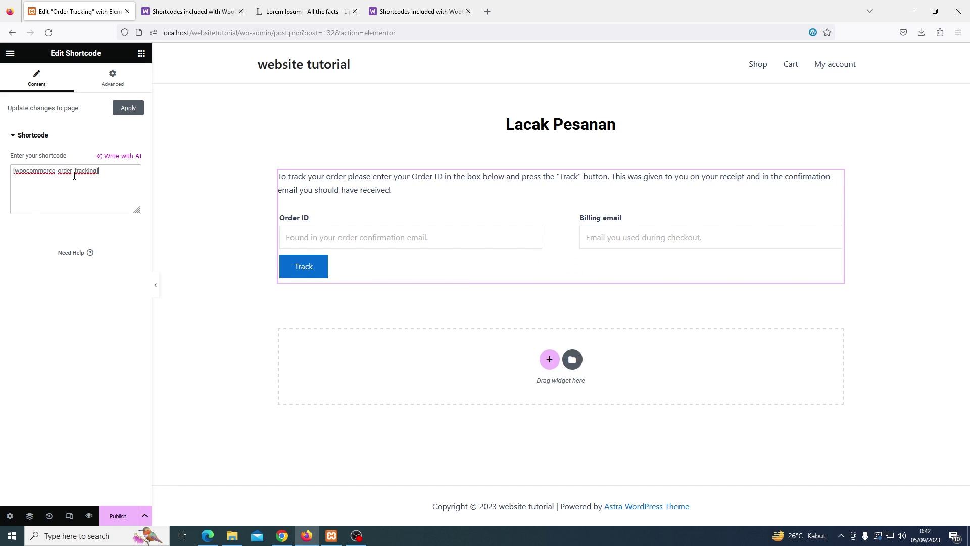
pyautogui.click(123, 108)
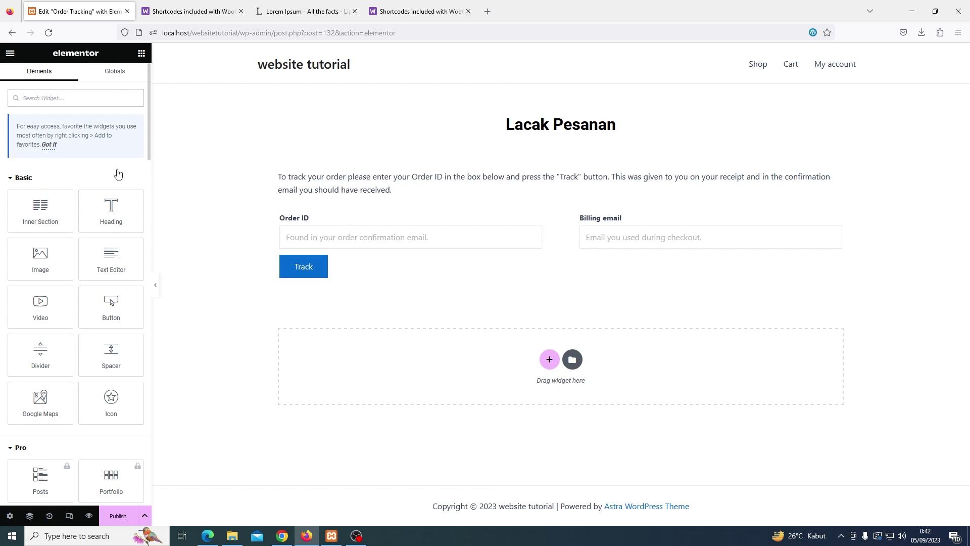
pyautogui.click(119, 514)
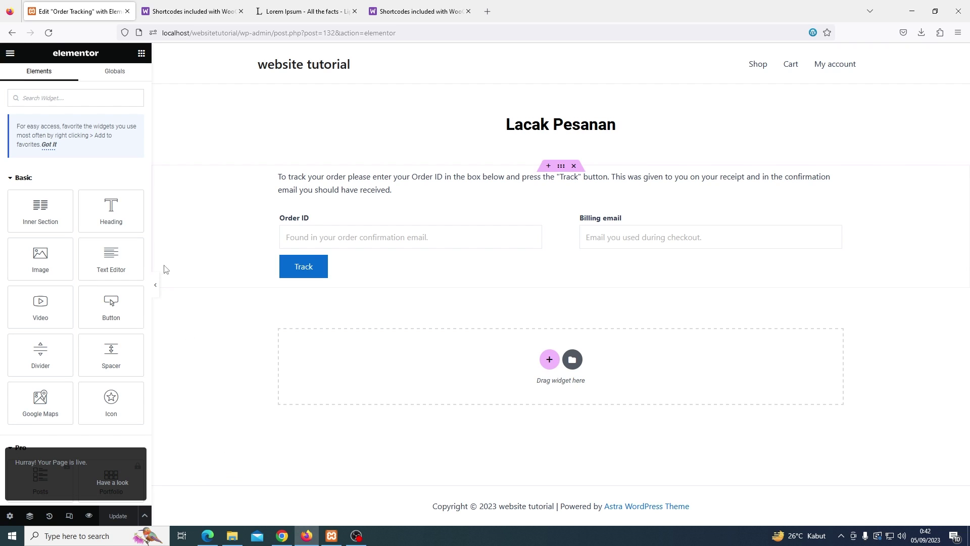
pyautogui.click(10, 52)
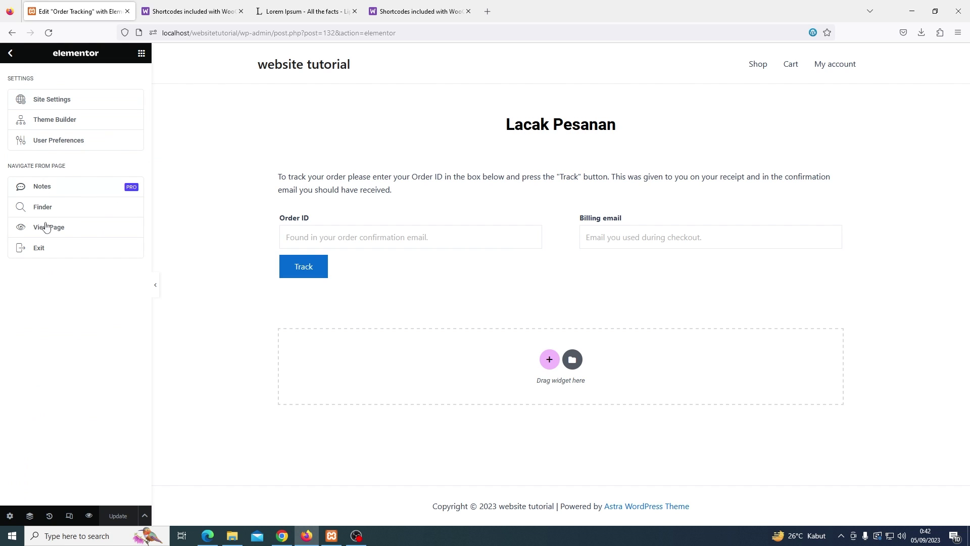
# Exit the Elementor editor and go to Appearance > Menus
pyautogui.click(47, 248)
pyautogui.click(553, 324)
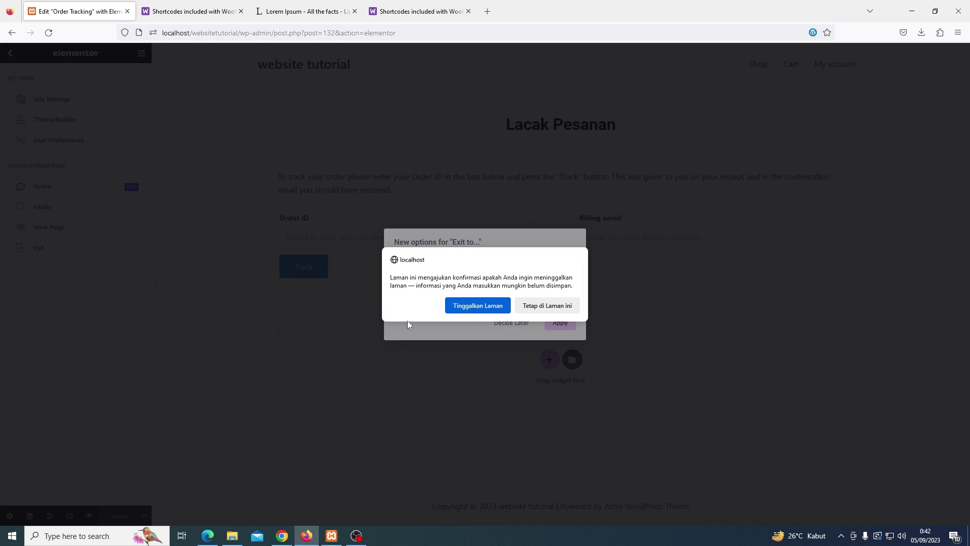
pyautogui.click(475, 306)
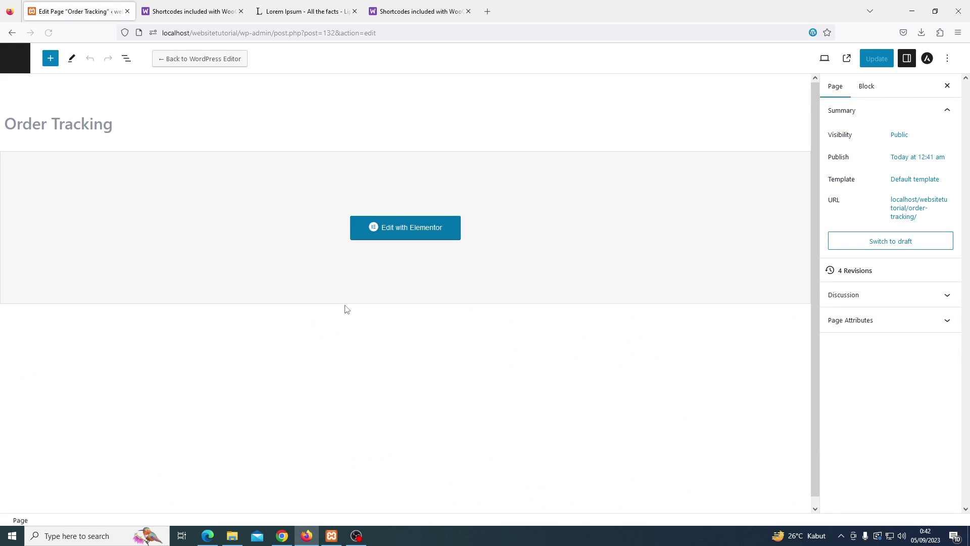
pyautogui.click(17, 63)
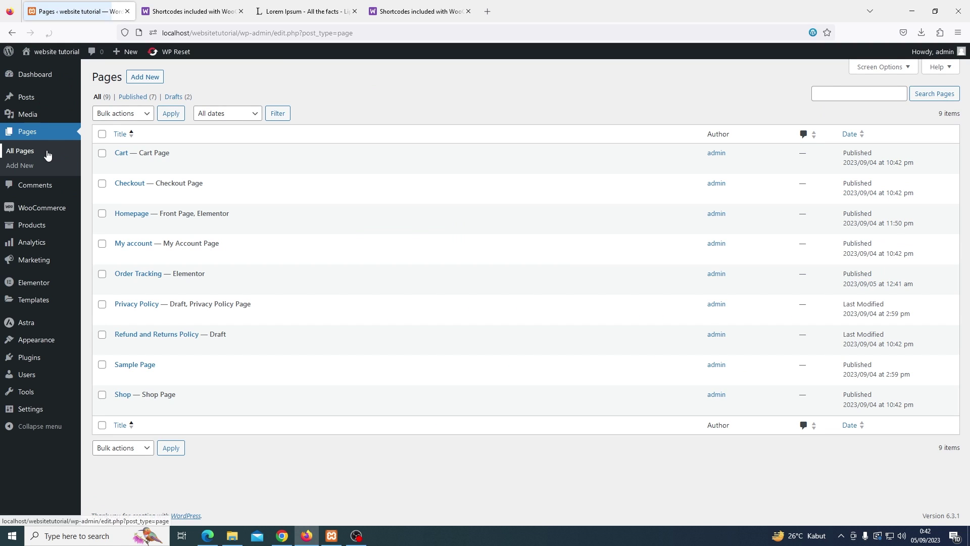
pyautogui.moveTo(53, 343)
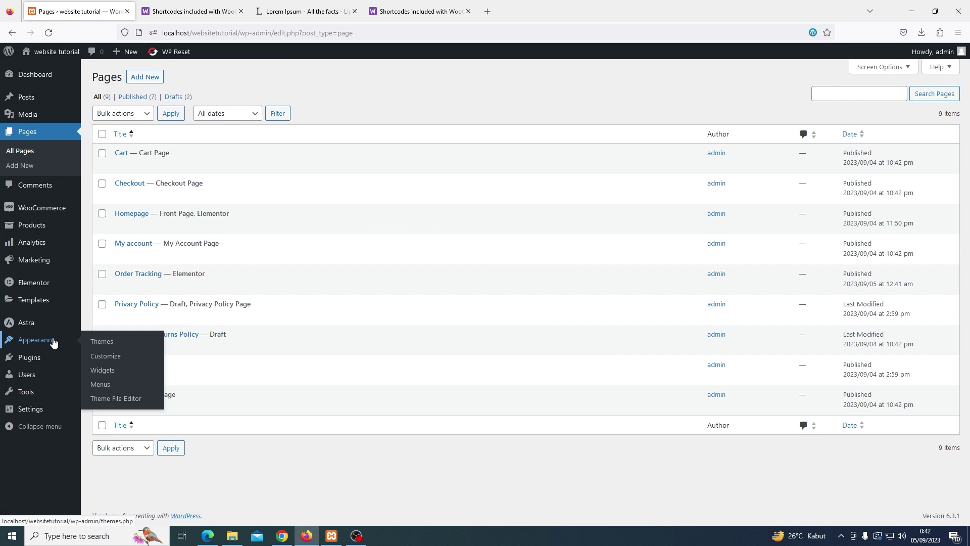
pyautogui.click(100, 384)
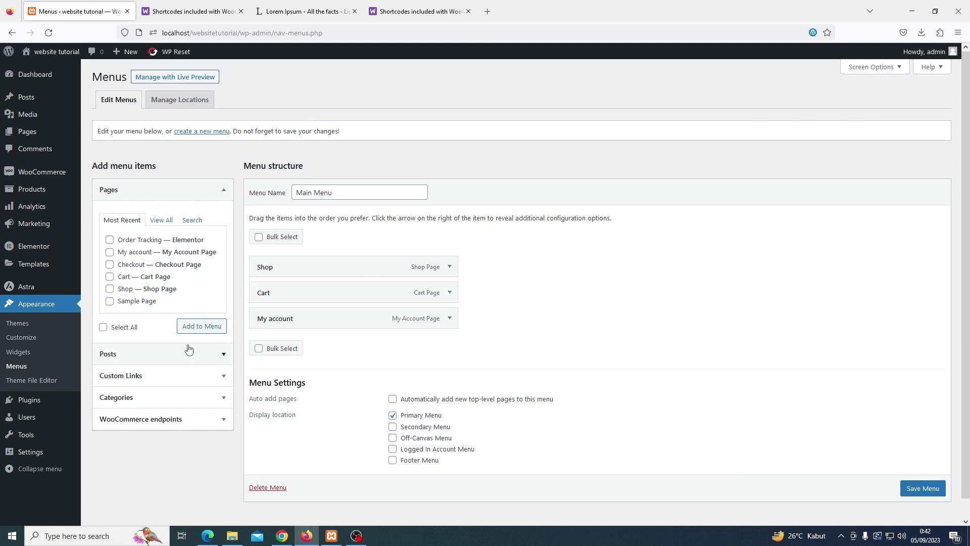
# Add Order Tracking to the Main Menu after Shop, save, and open the site in a new tab
pyautogui.click(163, 222)
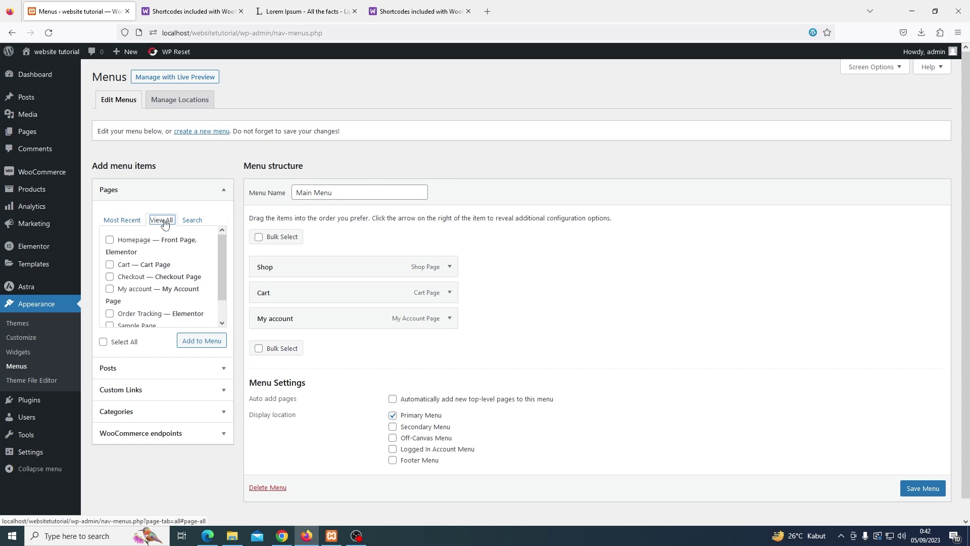
pyautogui.scroll(-1, 150, 273)
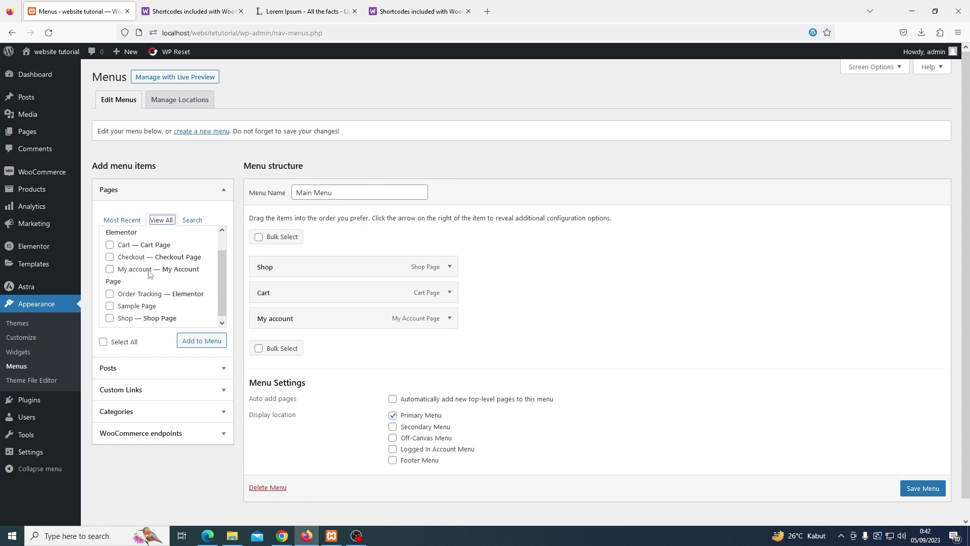
pyautogui.click(130, 296)
pyautogui.click(197, 341)
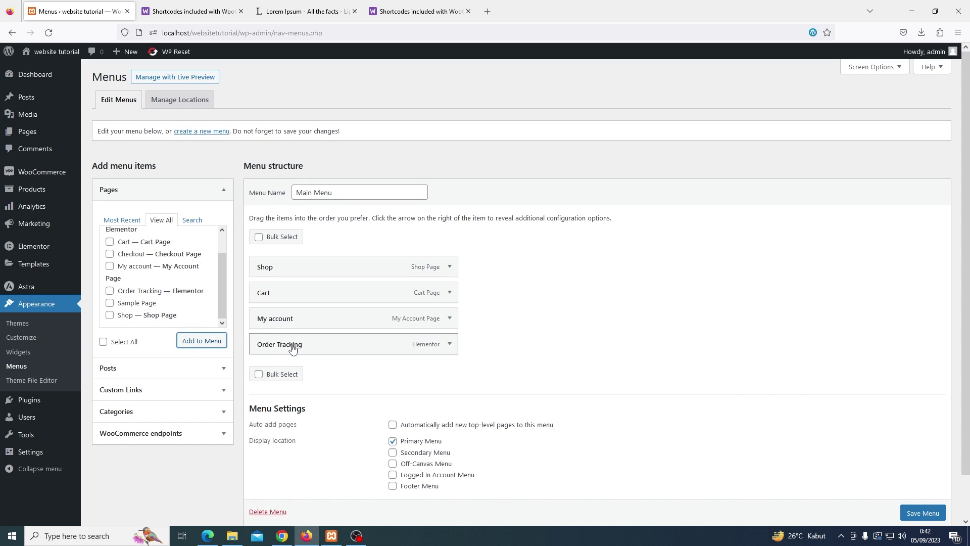
pyautogui.moveTo(292, 348); pyautogui.dragTo(276, 290)
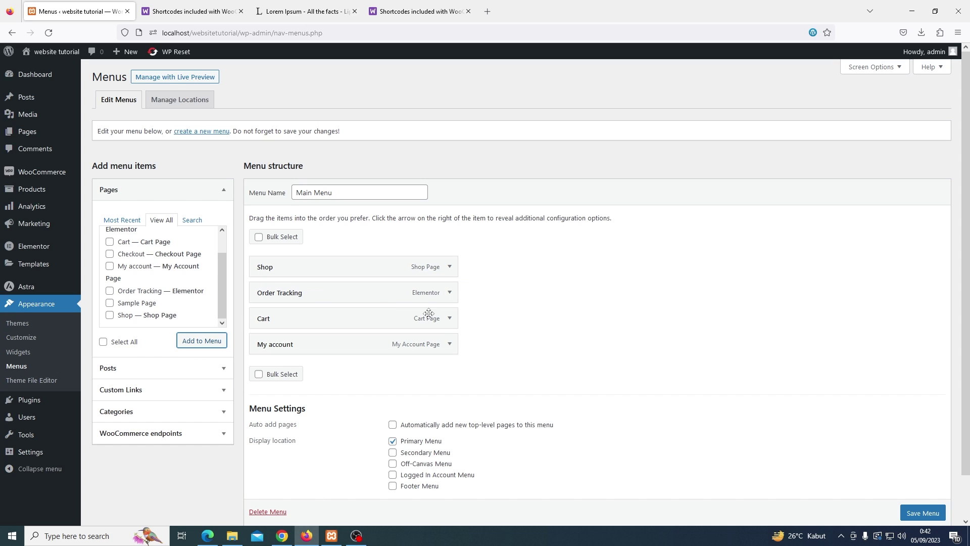
pyautogui.scroll(-2, 605, 358)
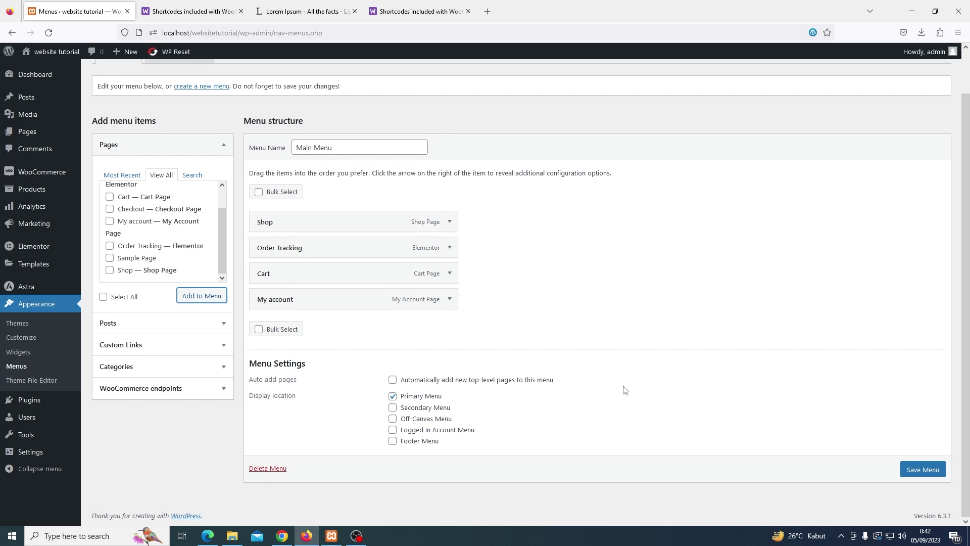
pyautogui.click(919, 469)
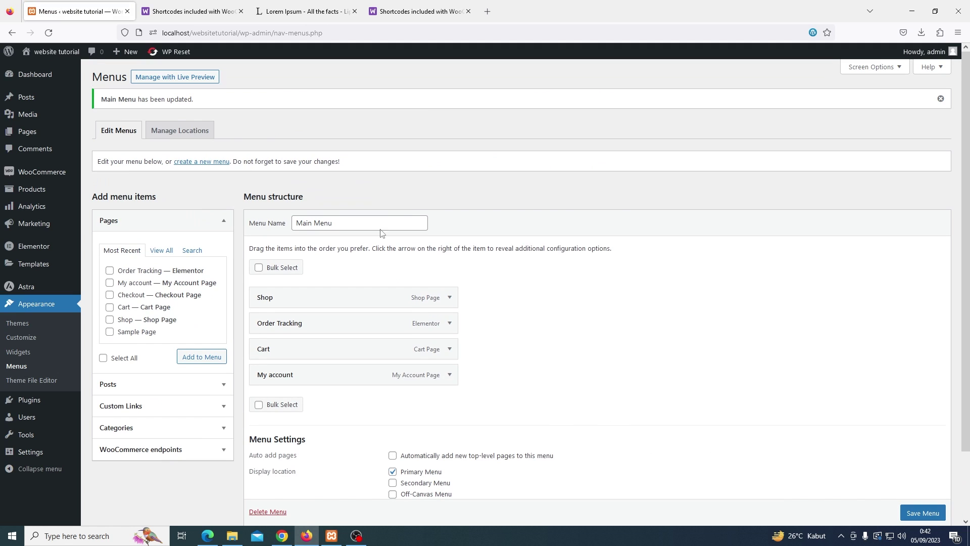
pyautogui.rightClick(58, 59)
pyautogui.click(96, 66)
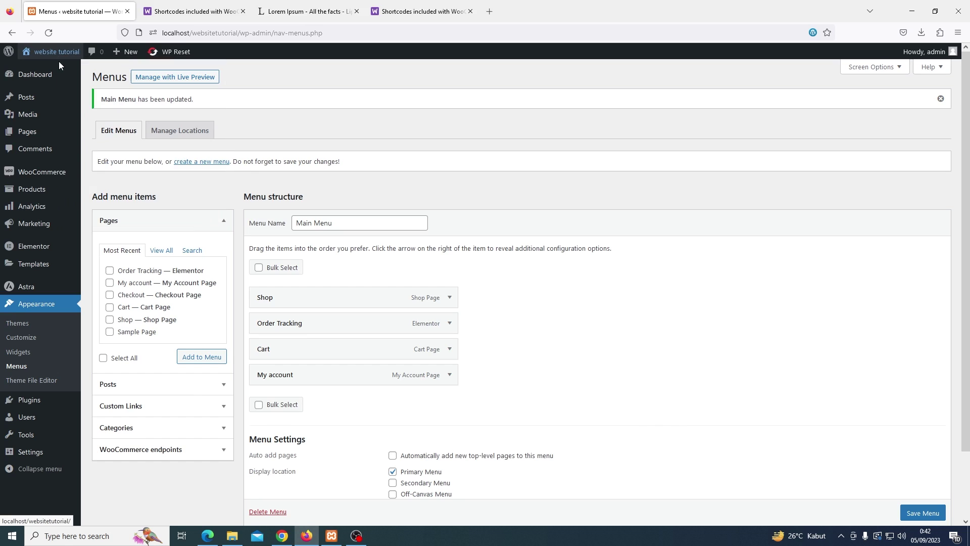
pyautogui.click(169, 14)
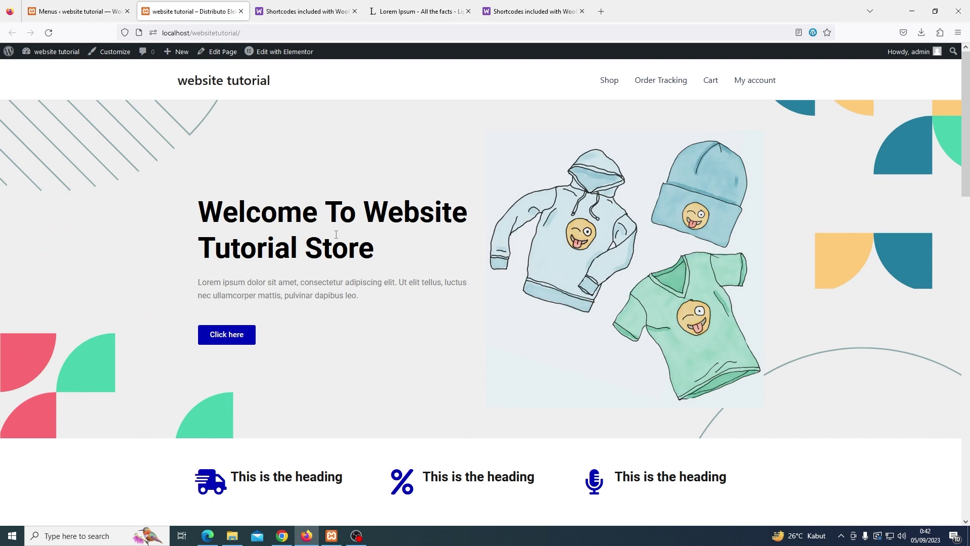
pyautogui.click(645, 85)
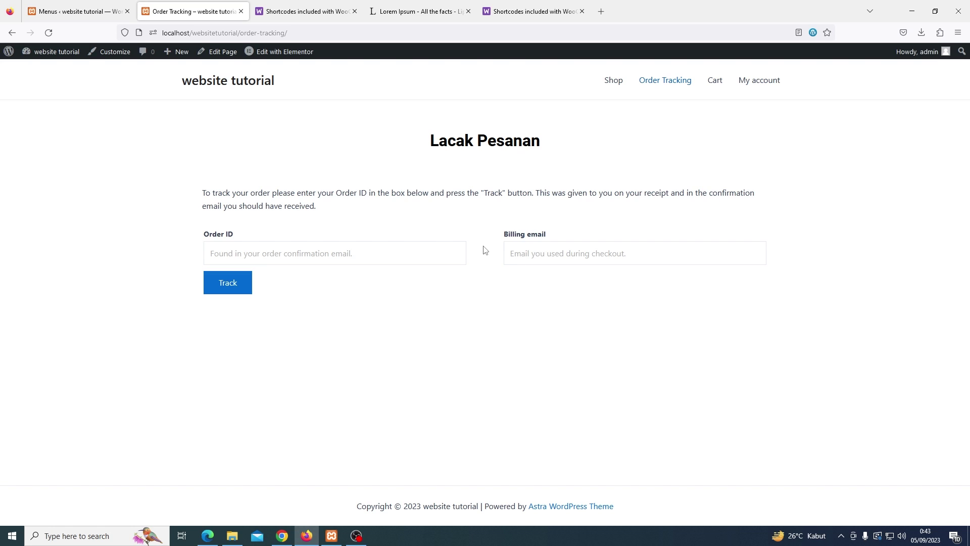
pyautogui.click(241, 11)
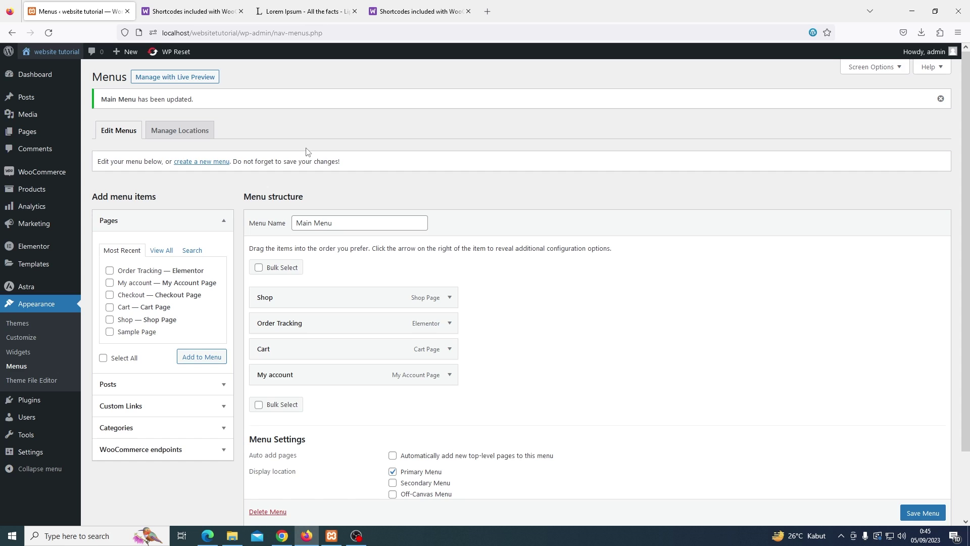
# Set the WebTutor Store image as the header logo in Site Title & Logo
pyautogui.click(39, 342)
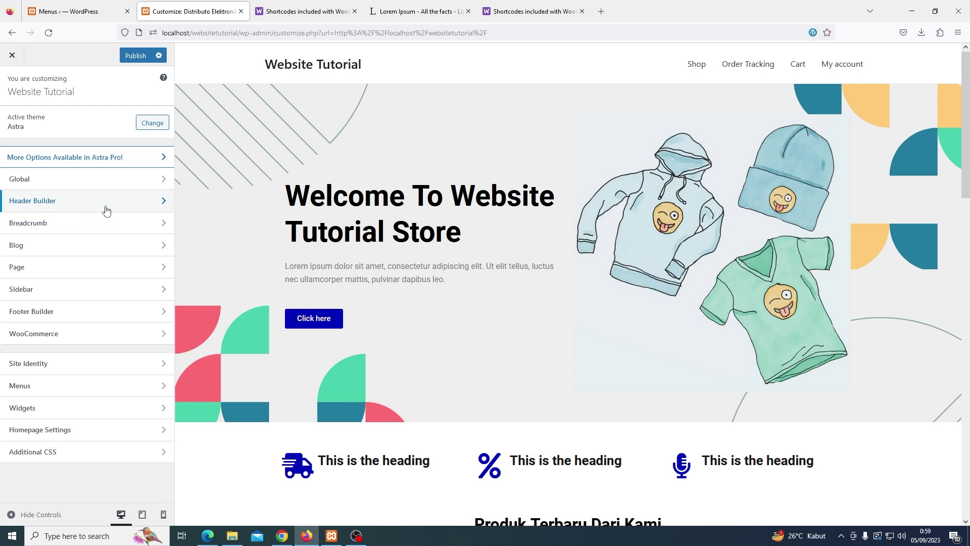
pyautogui.click(107, 210)
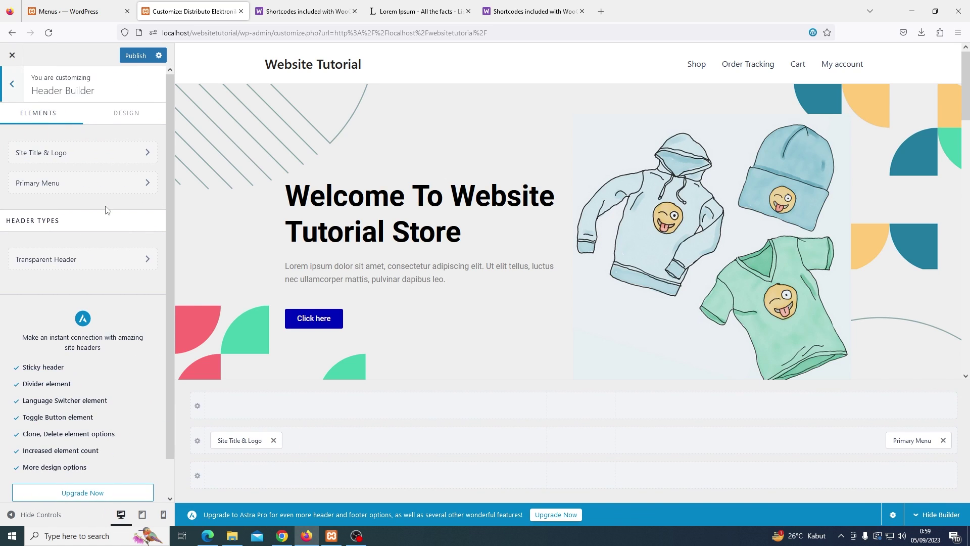
pyautogui.click(93, 164)
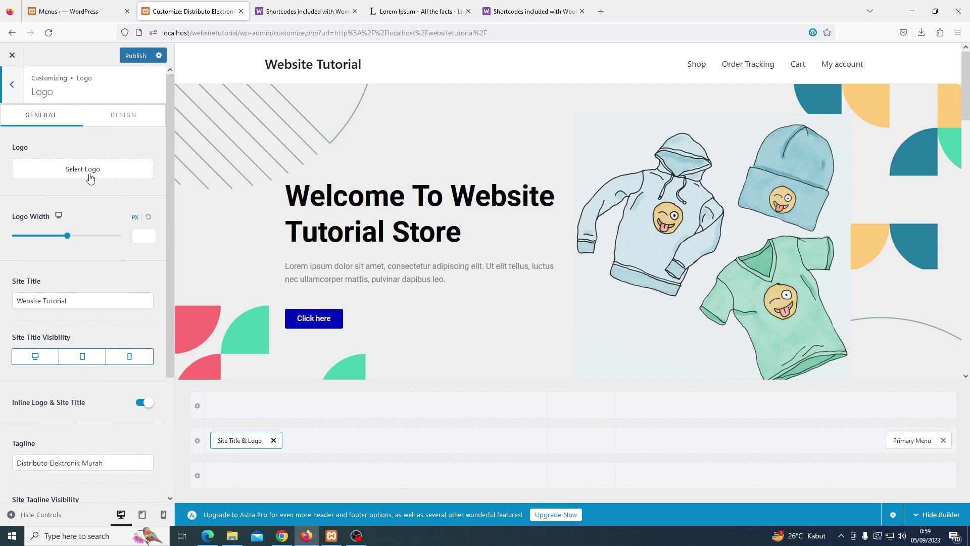
pyautogui.click(90, 178)
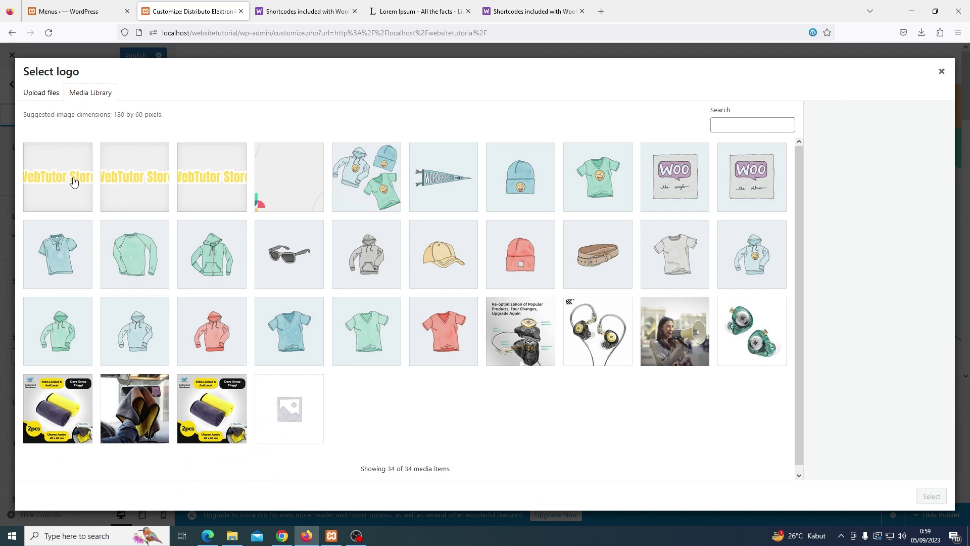
pyautogui.click(73, 181)
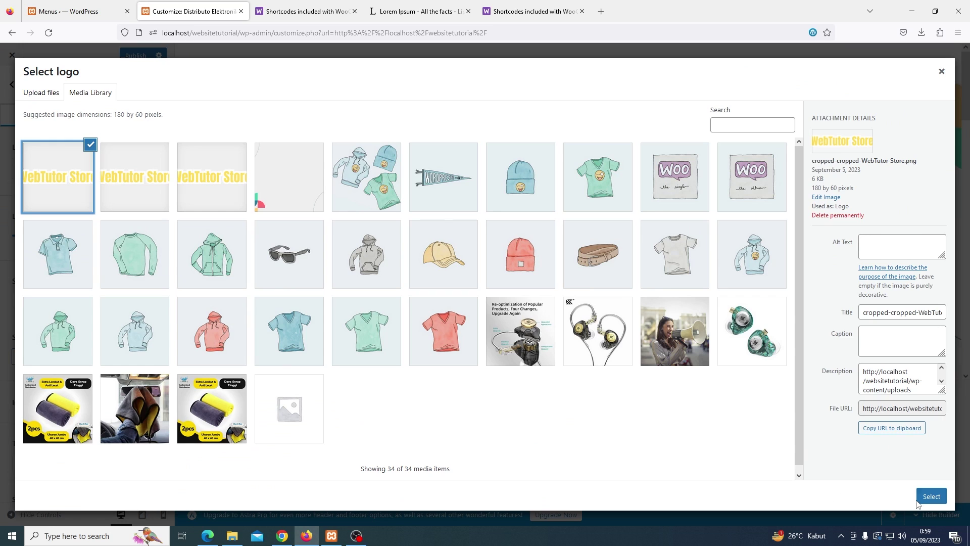
pyautogui.click(922, 501)
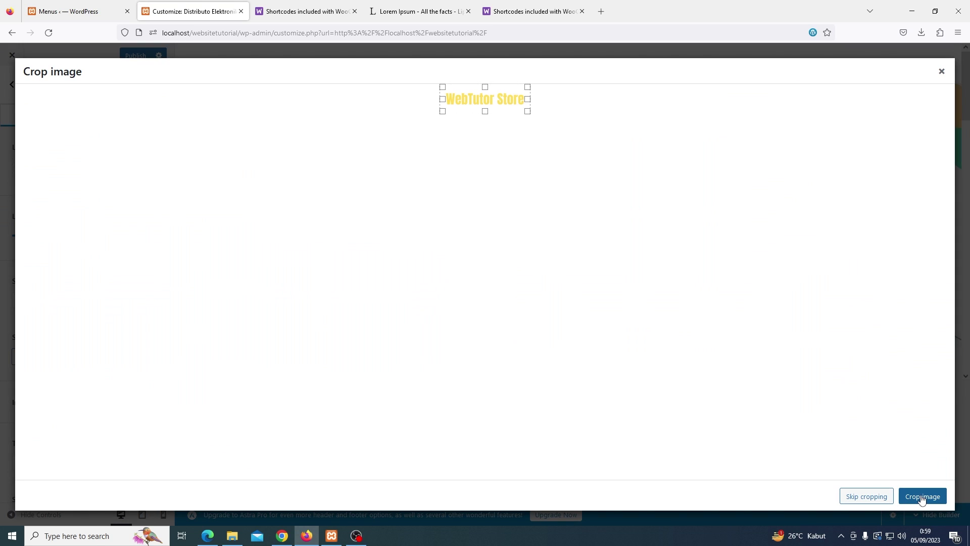
pyautogui.click(921, 498)
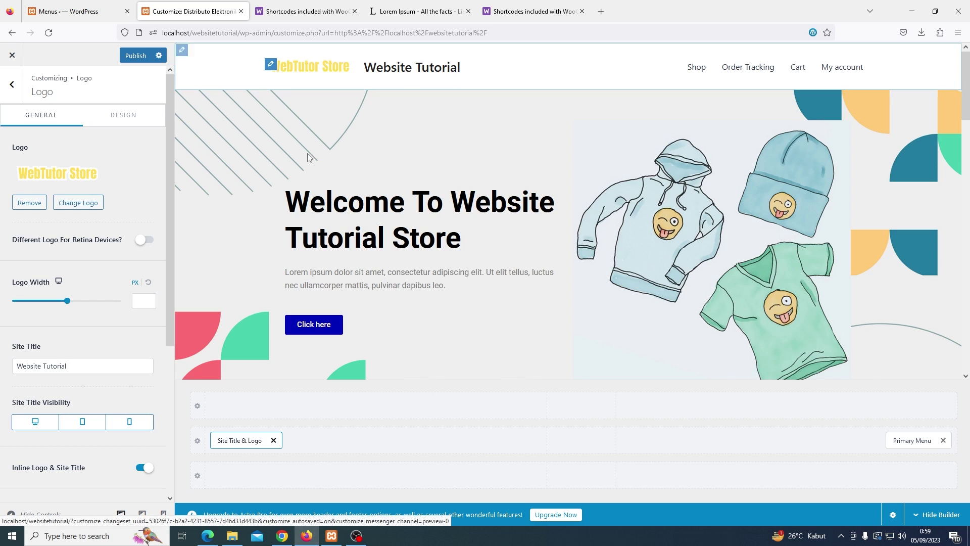
# Turn off Site Title visibility on desktop, tablet and mobile
pyautogui.scroll(-2, 96, 322)
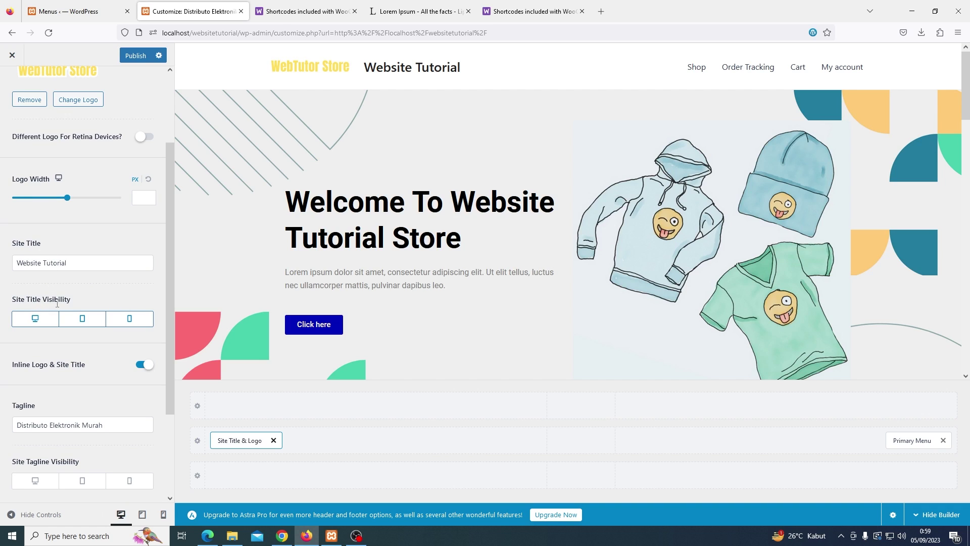
pyautogui.click(47, 322)
pyautogui.click(82, 323)
pyautogui.click(129, 322)
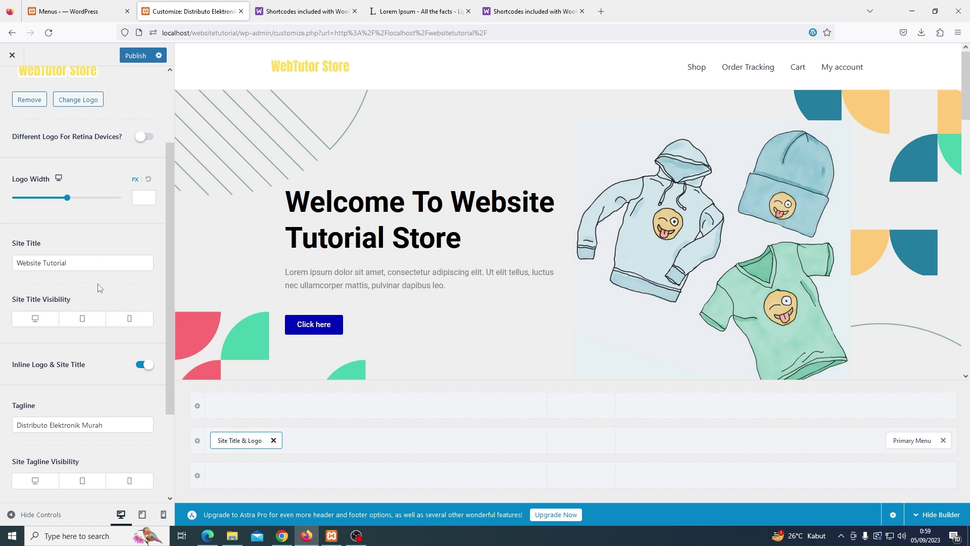
pyautogui.scroll(3, 98, 288)
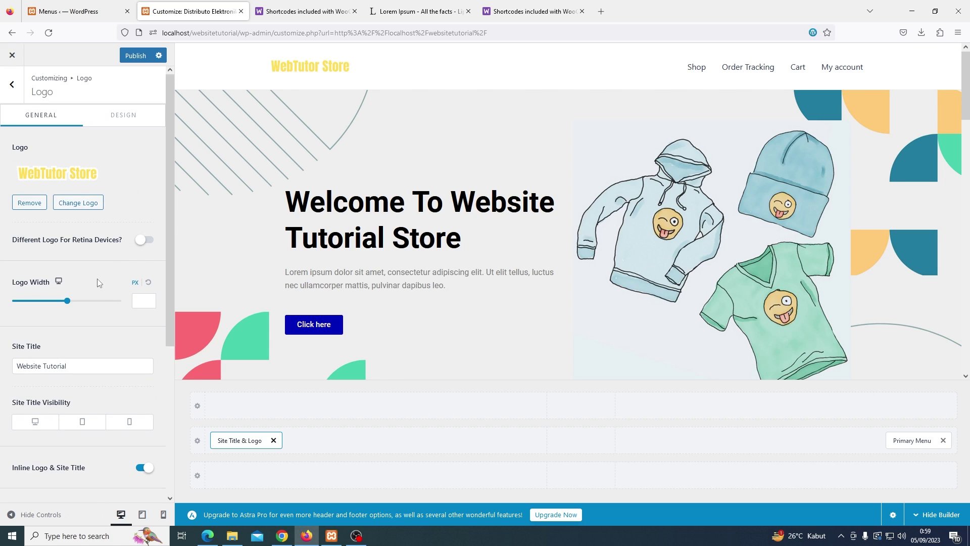
pyautogui.click(13, 85)
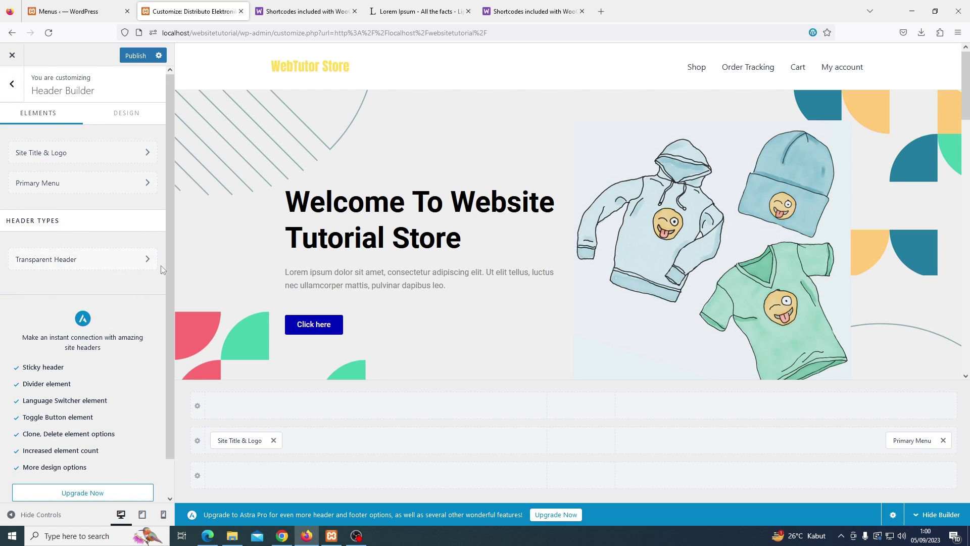
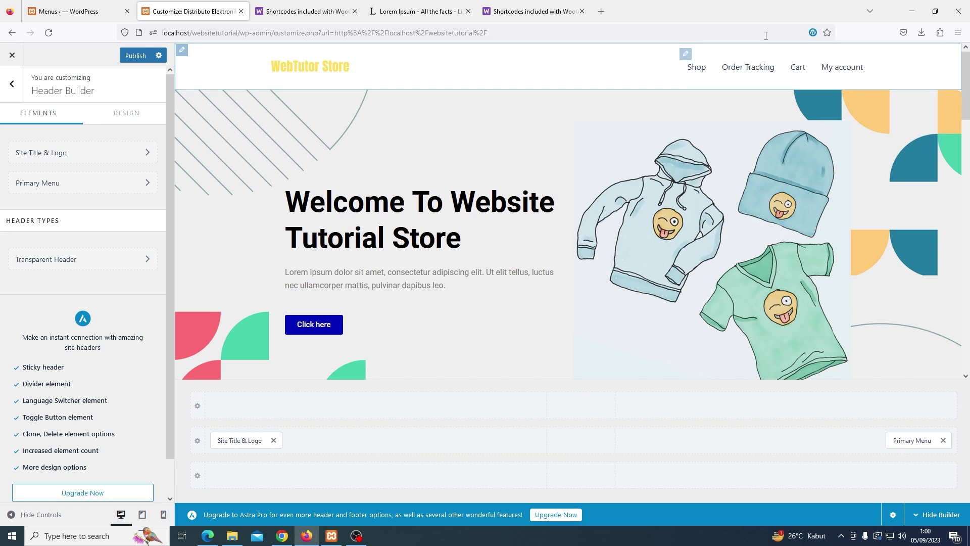
# Add Cart and Account elements to the header's top row
pyautogui.click(766, 412)
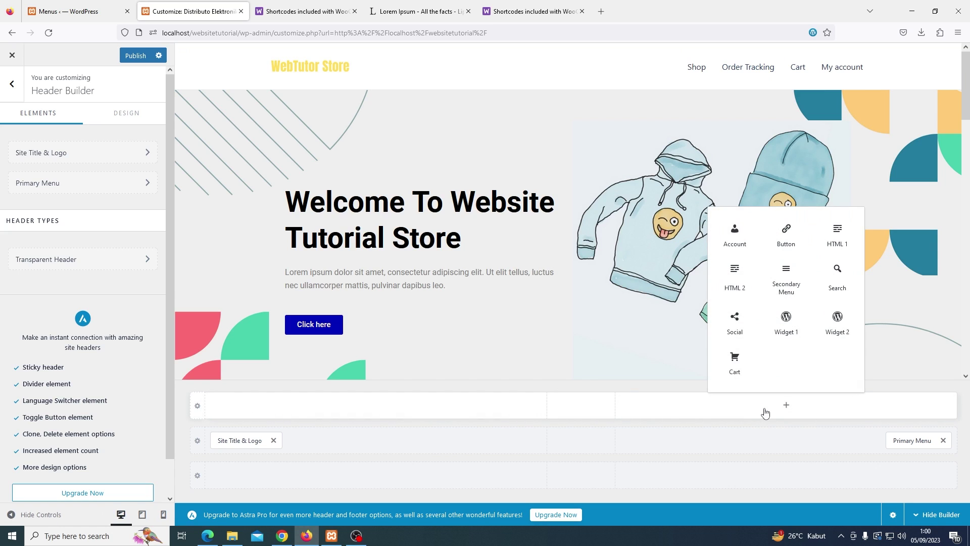
pyautogui.click(742, 365)
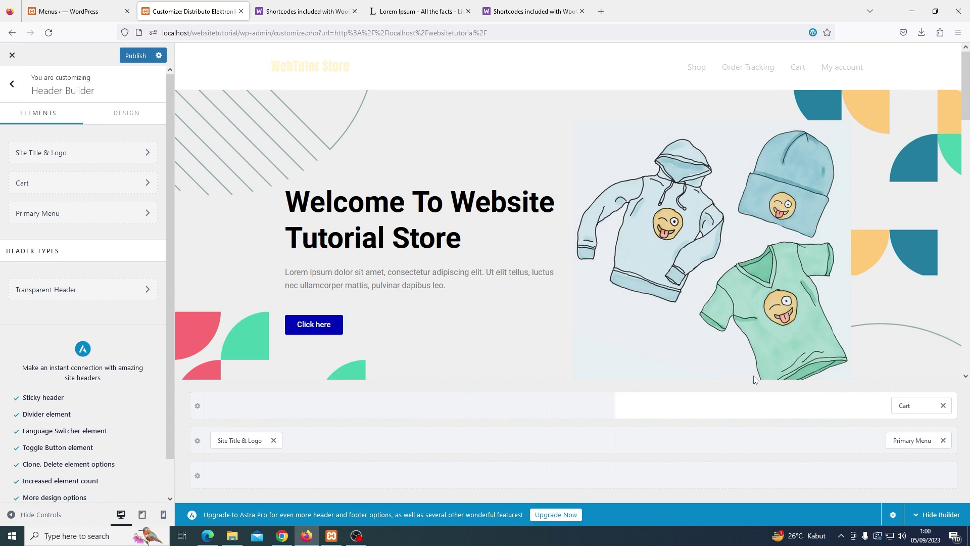
pyautogui.click(792, 406)
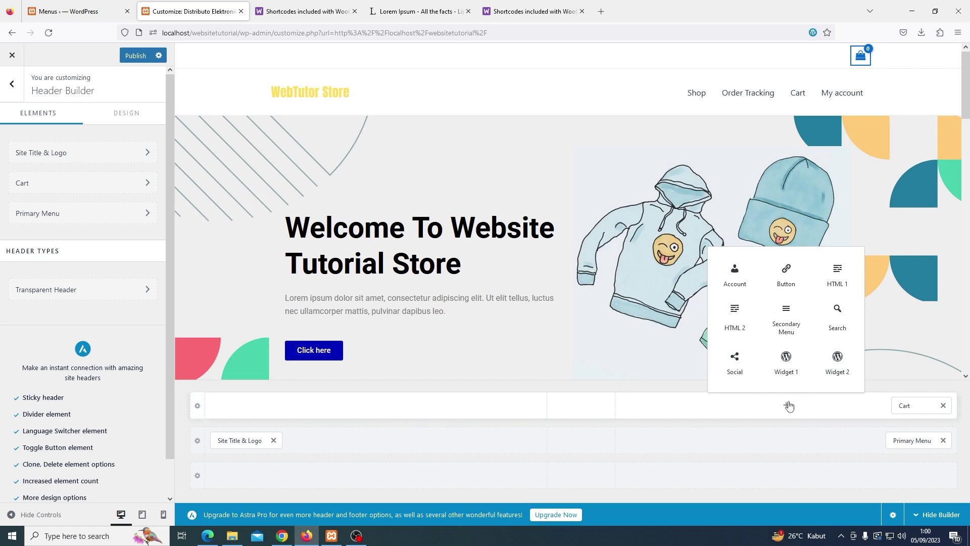
pyautogui.click(737, 281)
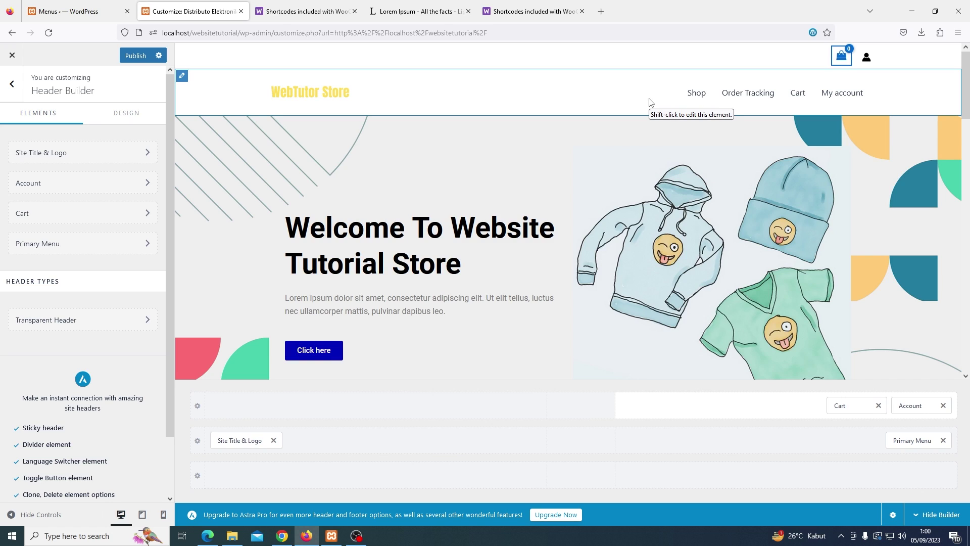
# Remove both elements from the top row, publish the header, and close the Customizer
pyautogui.click(878, 407)
pyautogui.click(943, 405)
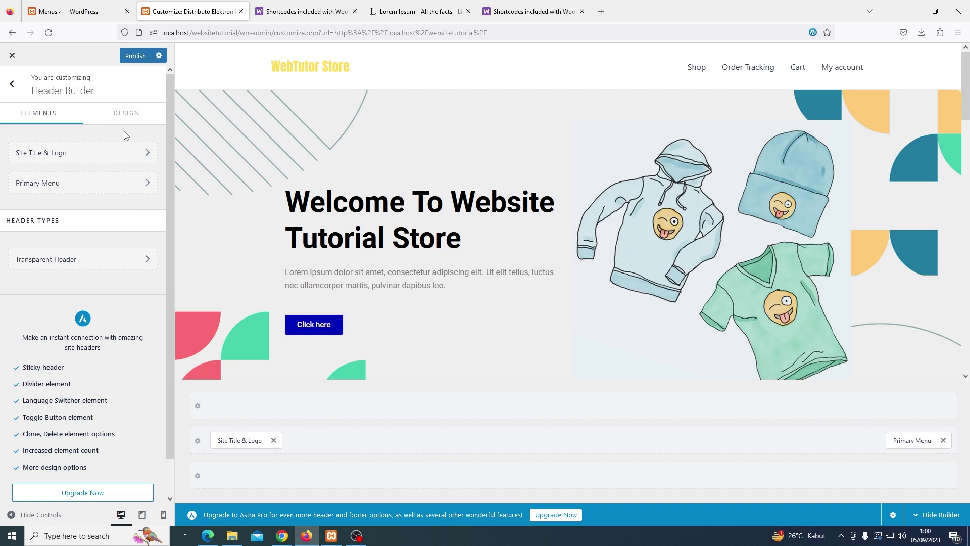
pyautogui.click(133, 58)
pyautogui.click(13, 57)
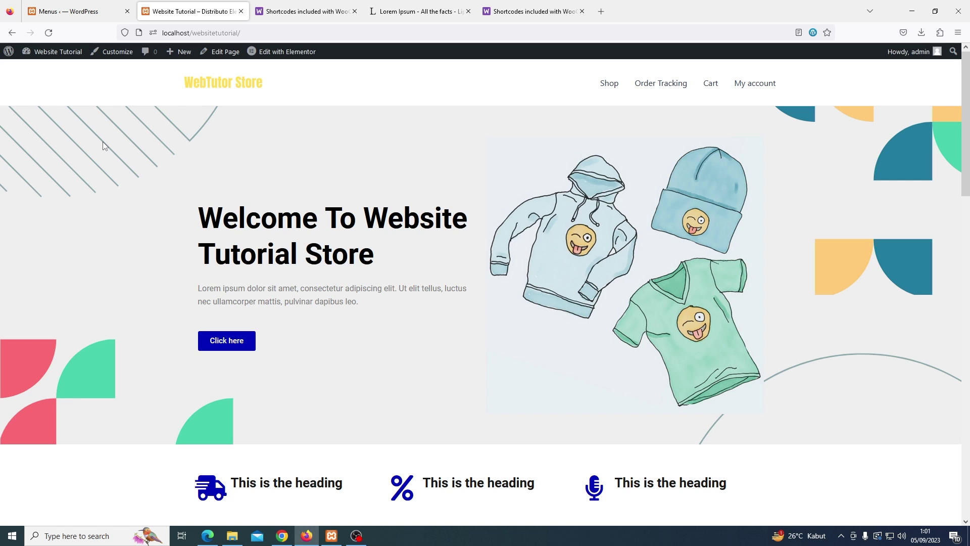
# Scroll the live front page down to its footer, then go to the admin Dashboard
pyautogui.scroll(-8, 102, 142)
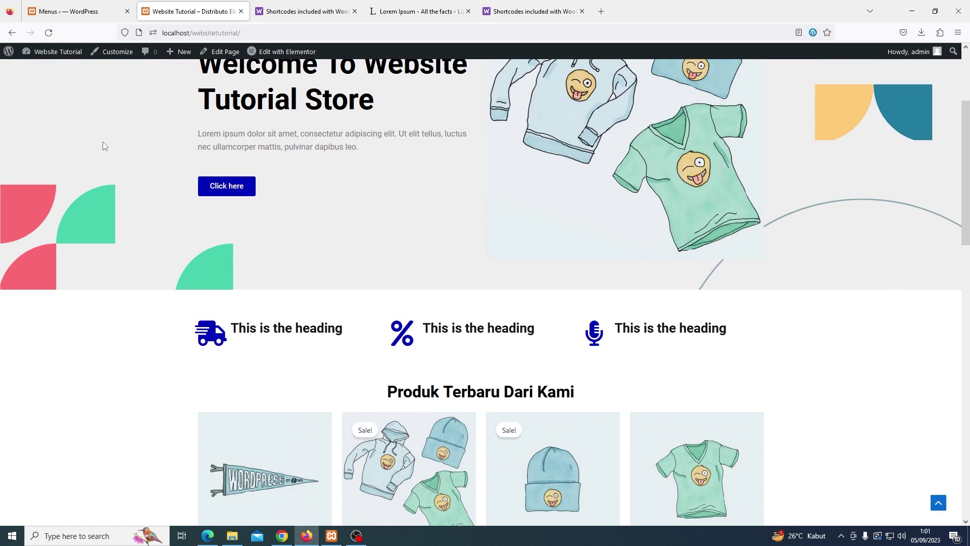
pyautogui.scroll(-8, 103, 145)
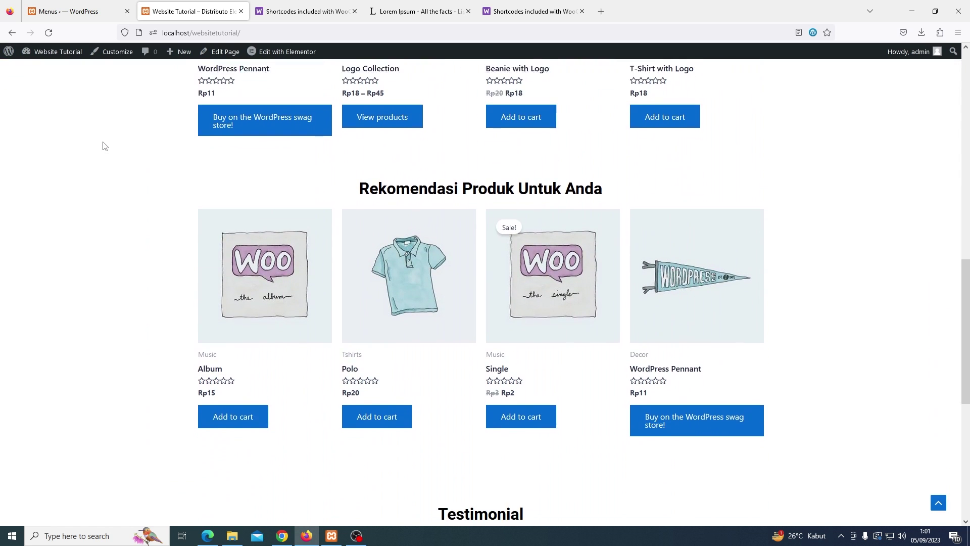
pyautogui.scroll(-3, 103, 146)
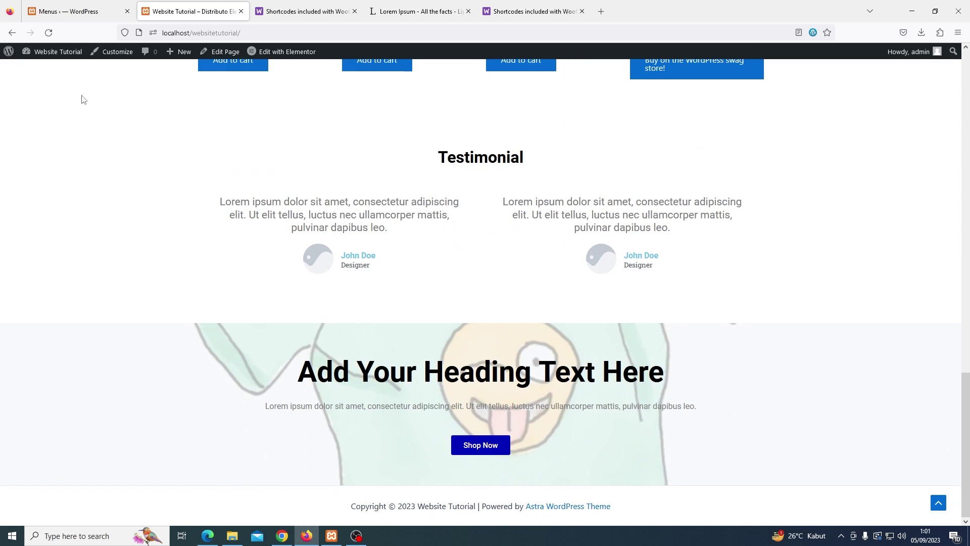
pyautogui.click(58, 53)
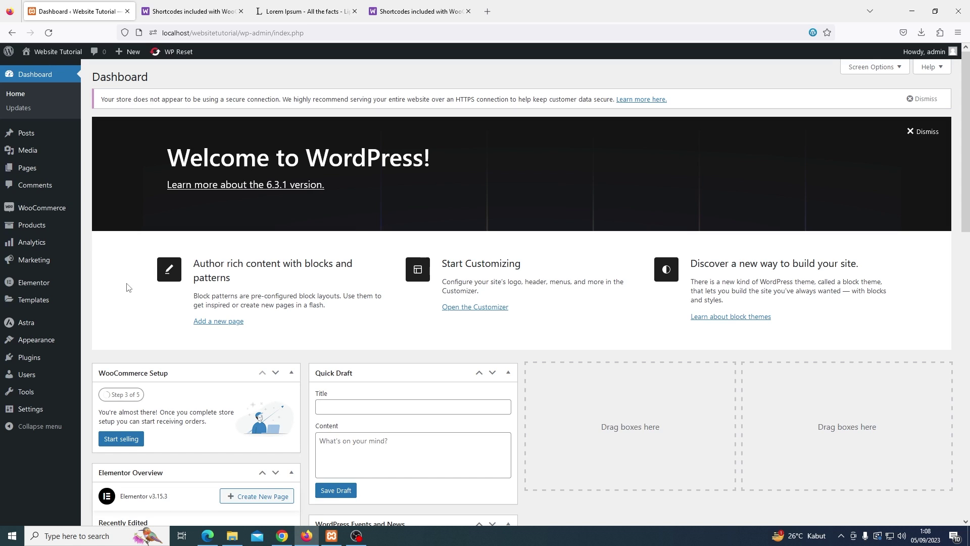
# Open Appearance > Menus to view the Main Menu with Shop, Order Tracking, Cart and My account
pyautogui.moveTo(57, 343)
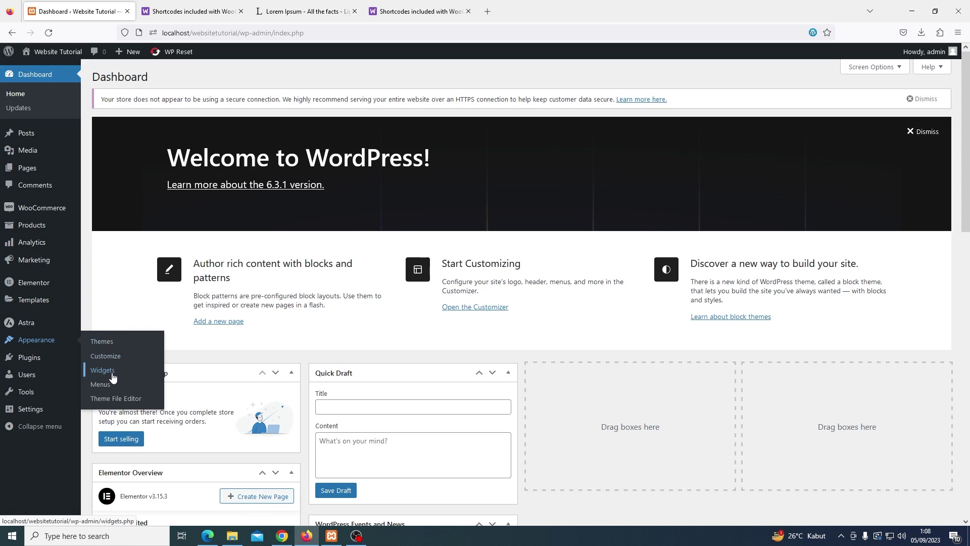
pyautogui.click(111, 387)
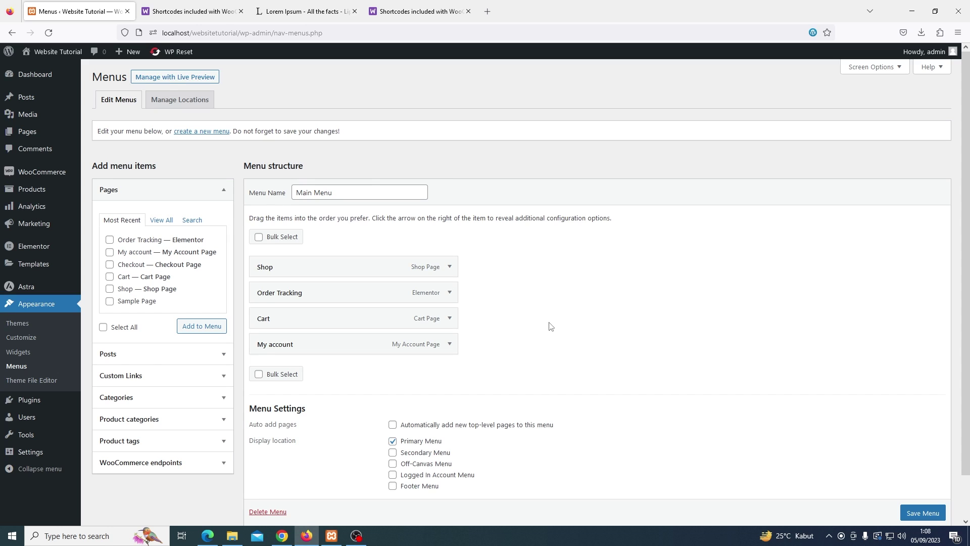
# Create a new empty menu named 'footer menu'
pyautogui.click(205, 132)
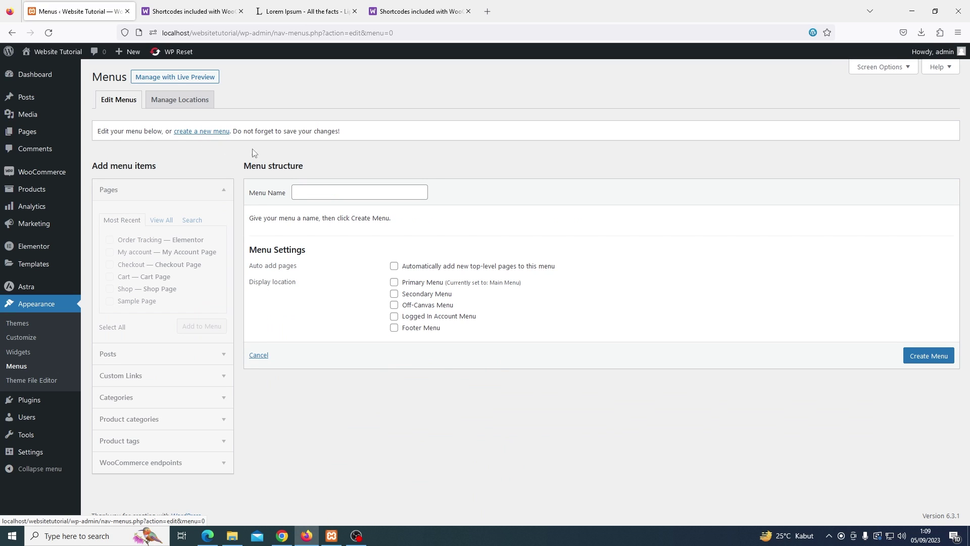
pyautogui.click(332, 191)
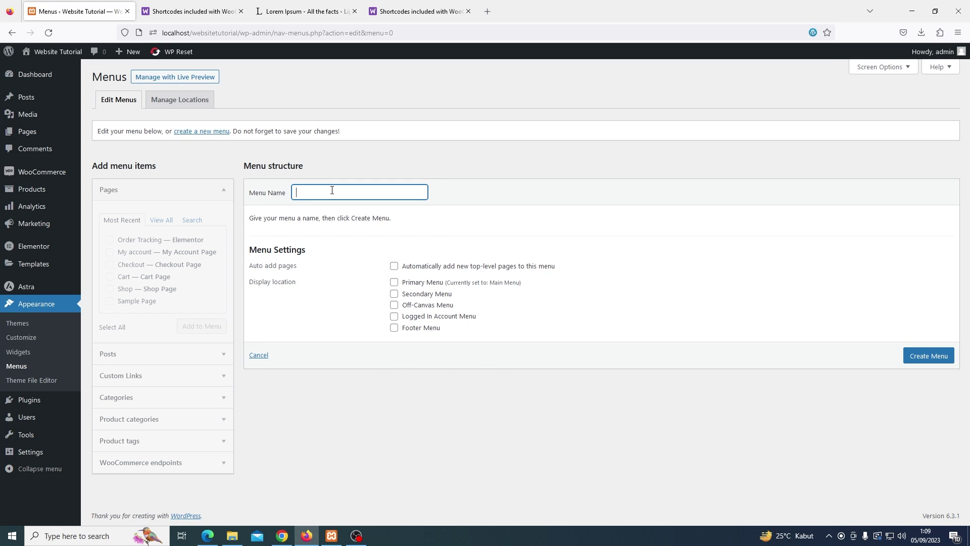
pyautogui.write('F')
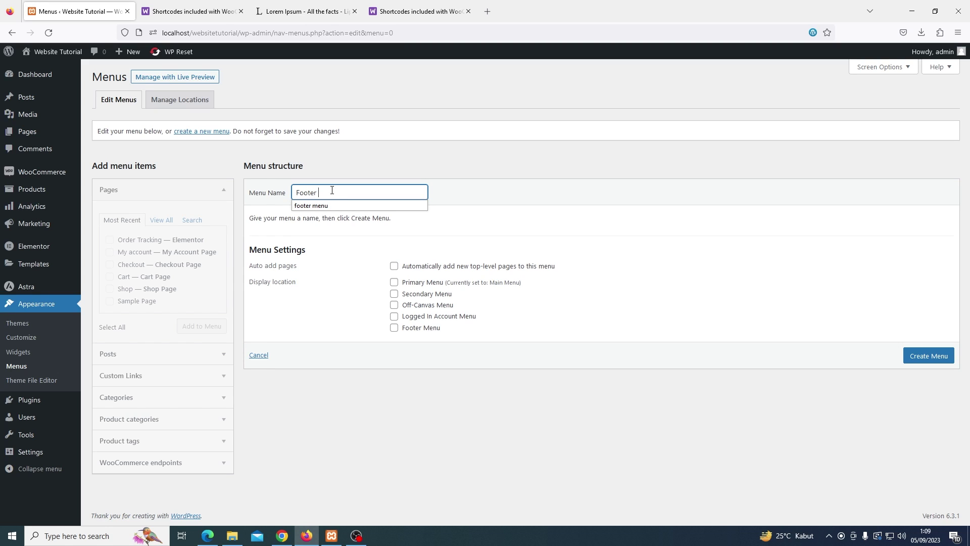
pyautogui.write('ooter')
pyautogui.click(332, 205)
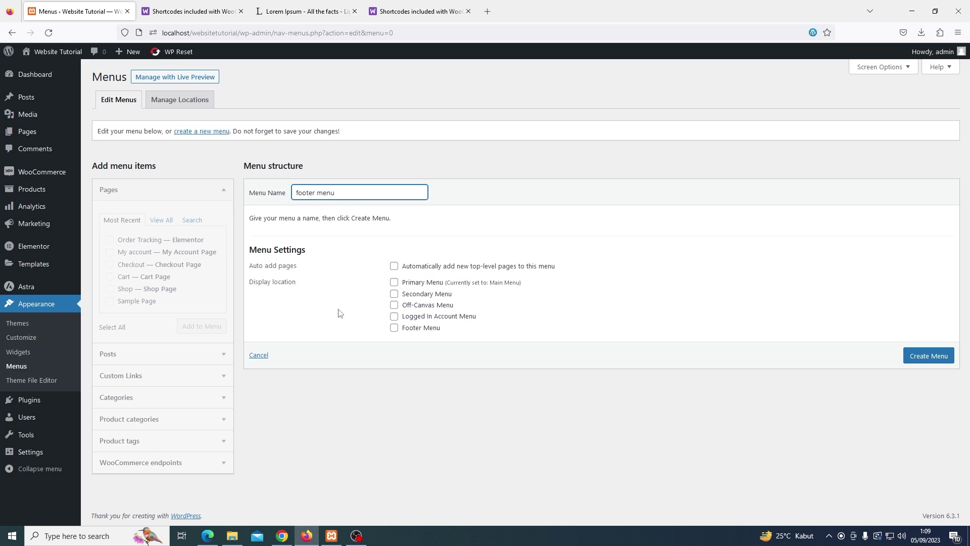
pyautogui.click(926, 357)
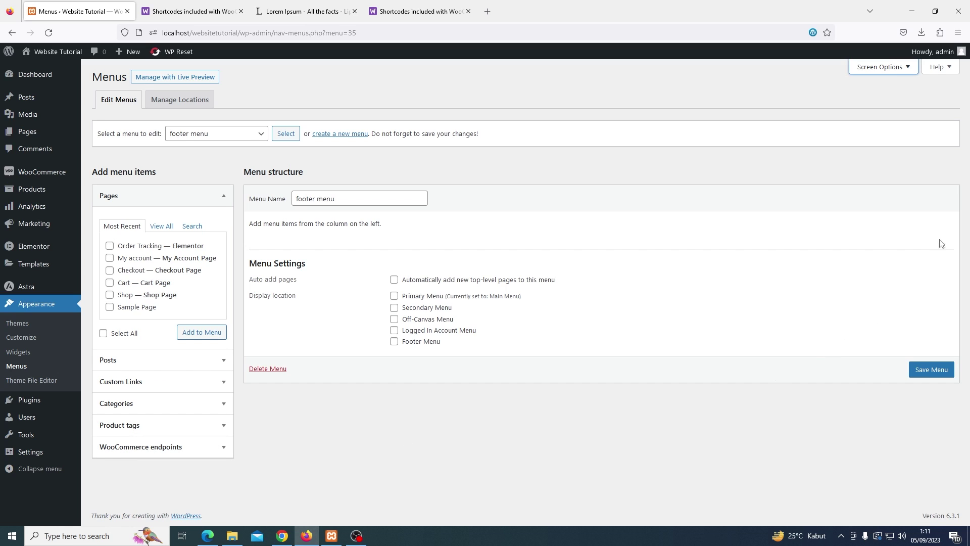
# Enable Product categories as a menu item source in Screen Options
pyautogui.click(884, 69)
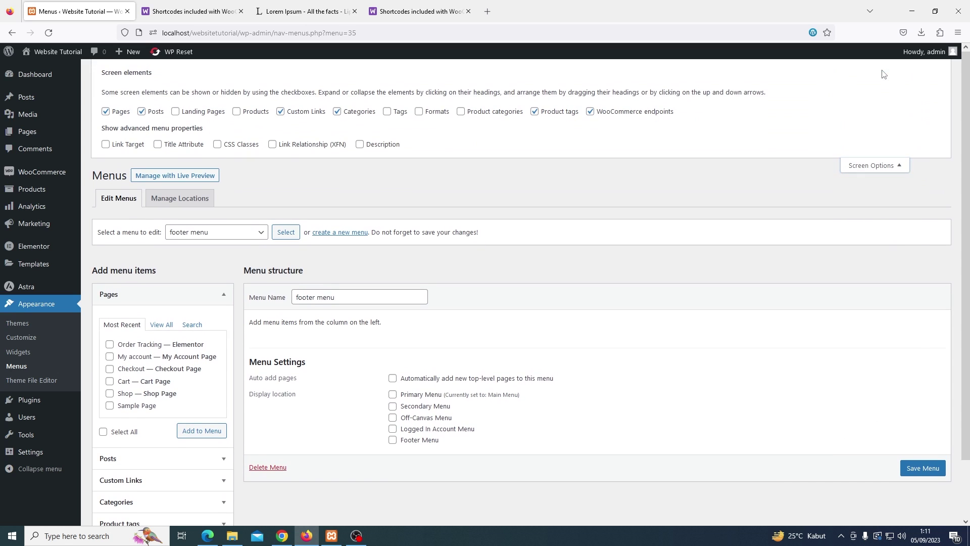
pyautogui.click(473, 116)
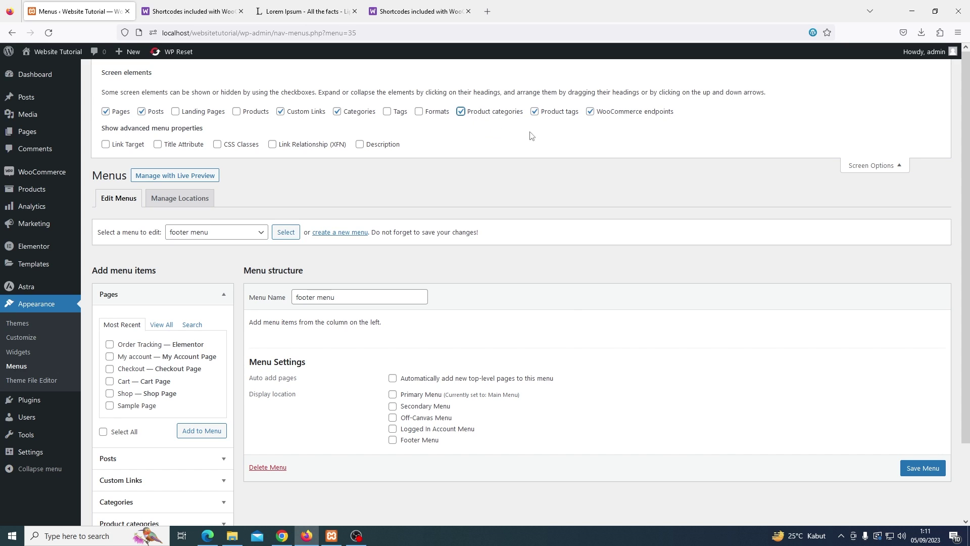
pyautogui.click(865, 170)
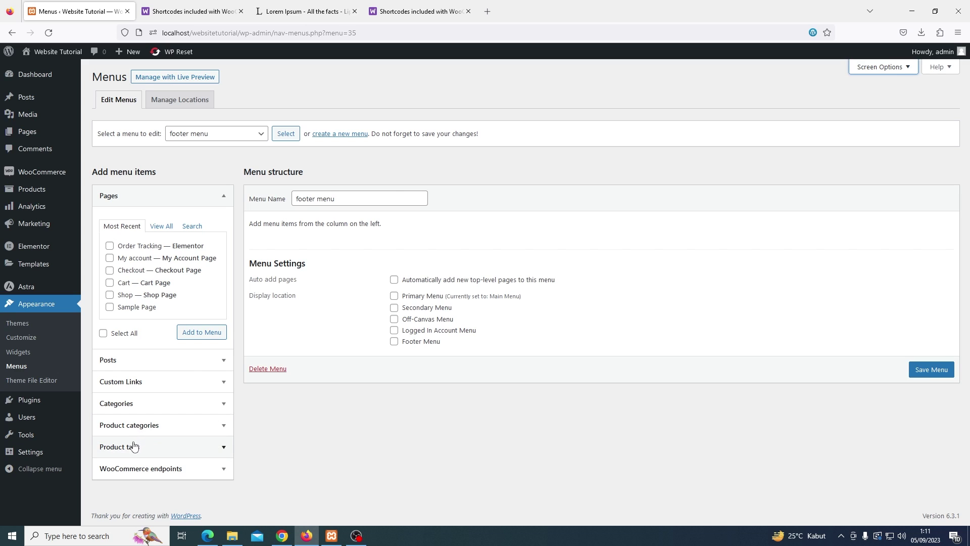
# Add the Clothing, Decor, Music and Rumah Tangga product categories to the footer menu
pyautogui.click(135, 429)
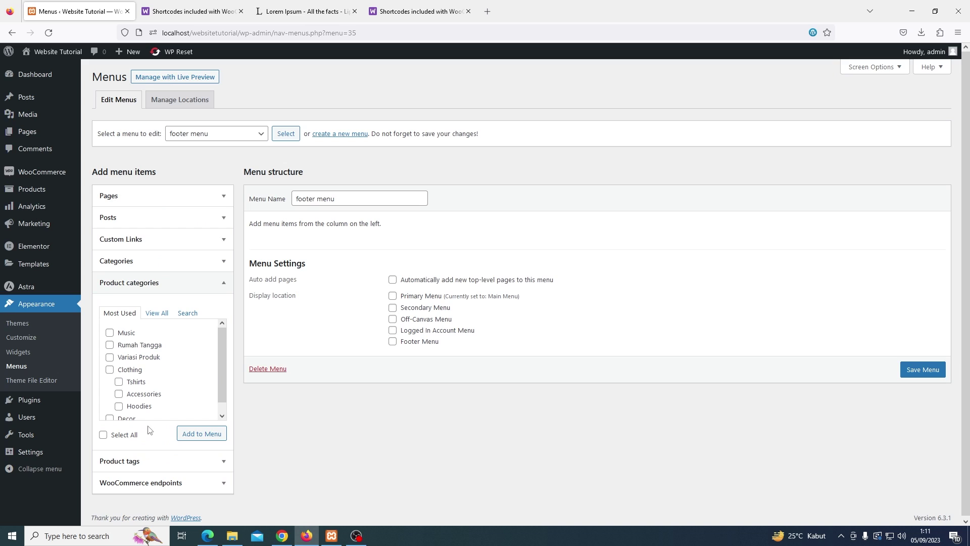
pyautogui.click(157, 313)
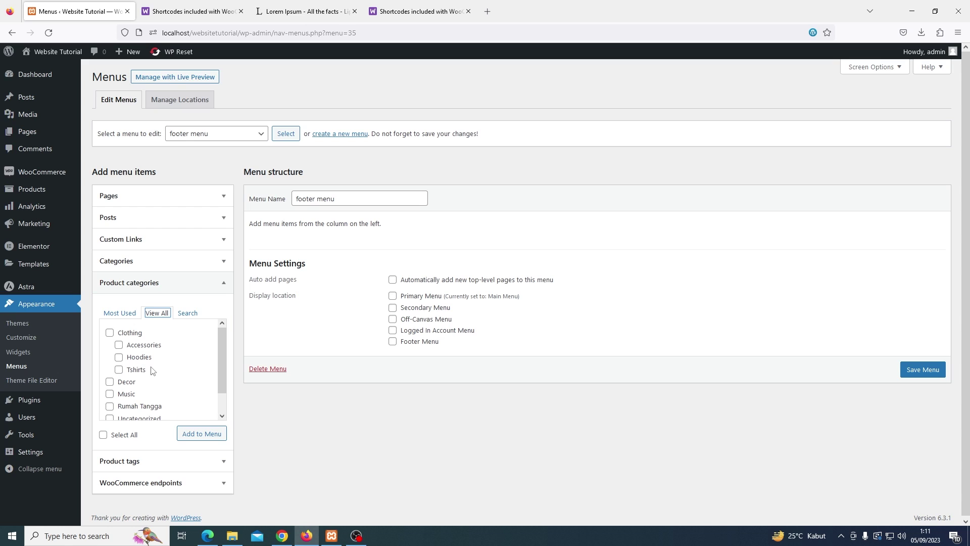
pyautogui.click(110, 333)
pyautogui.click(109, 382)
pyautogui.click(109, 394)
pyautogui.click(110, 406)
pyautogui.click(199, 436)
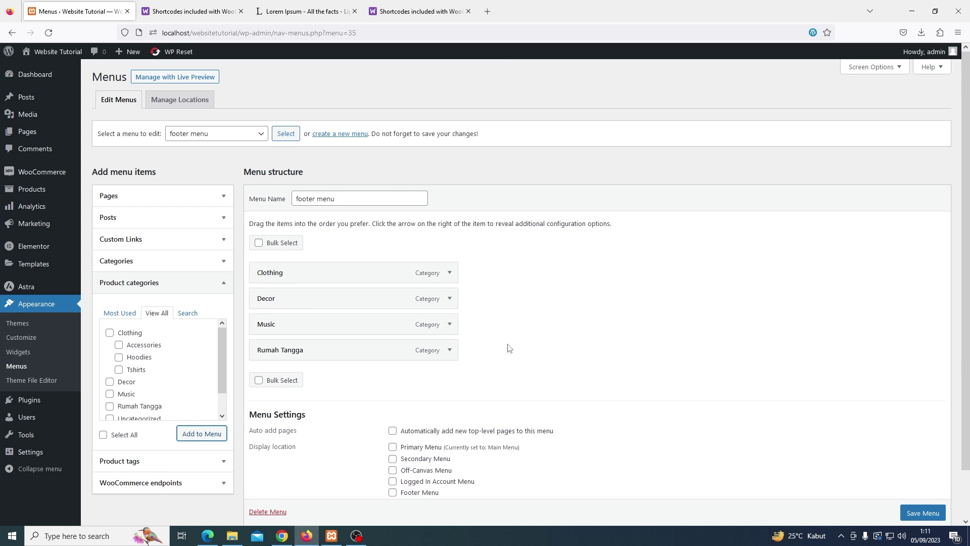
# Save the footer menu
pyautogui.scroll(-2, 512, 347)
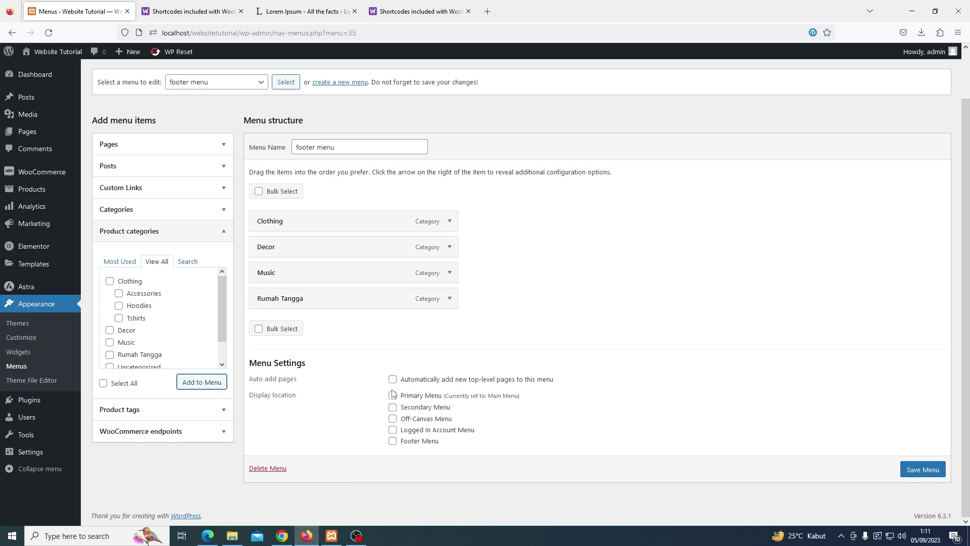
pyautogui.click(912, 469)
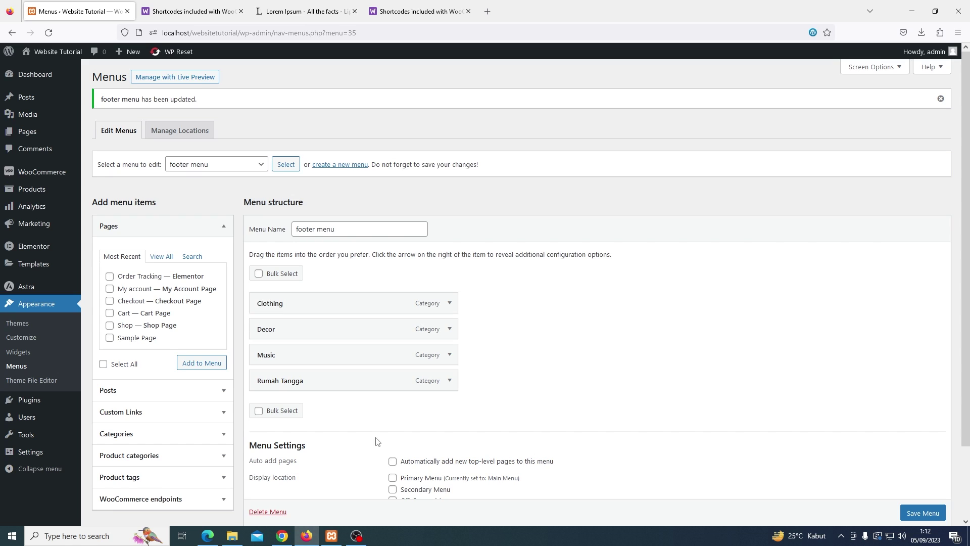
pyautogui.click(39, 340)
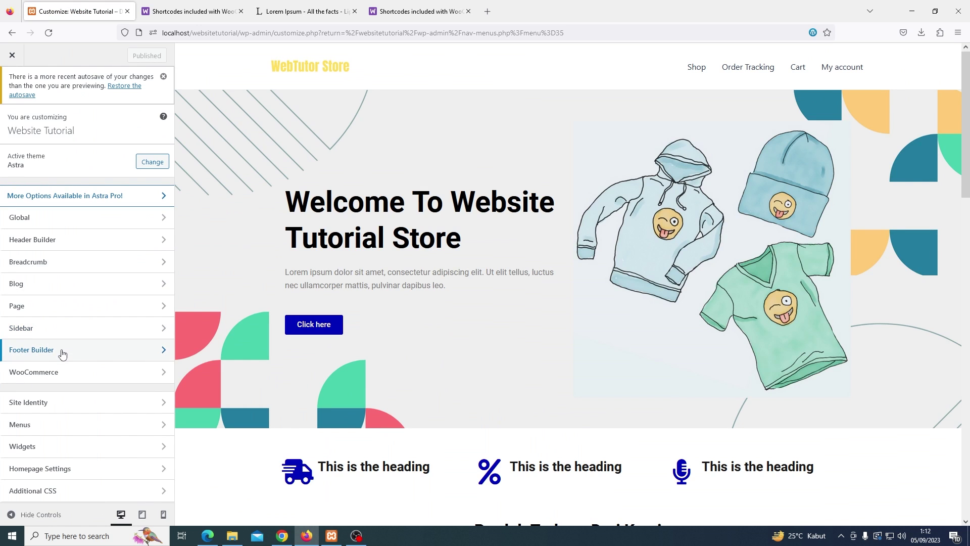
# In the Footer Builder, add Widget 1 to the left column of the middle footer row
pyautogui.click(63, 354)
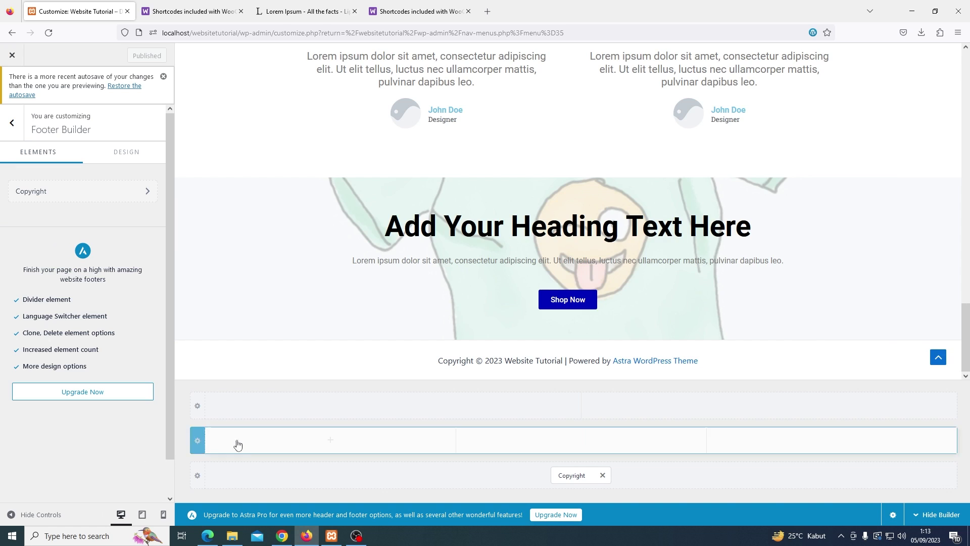
pyautogui.click(266, 445)
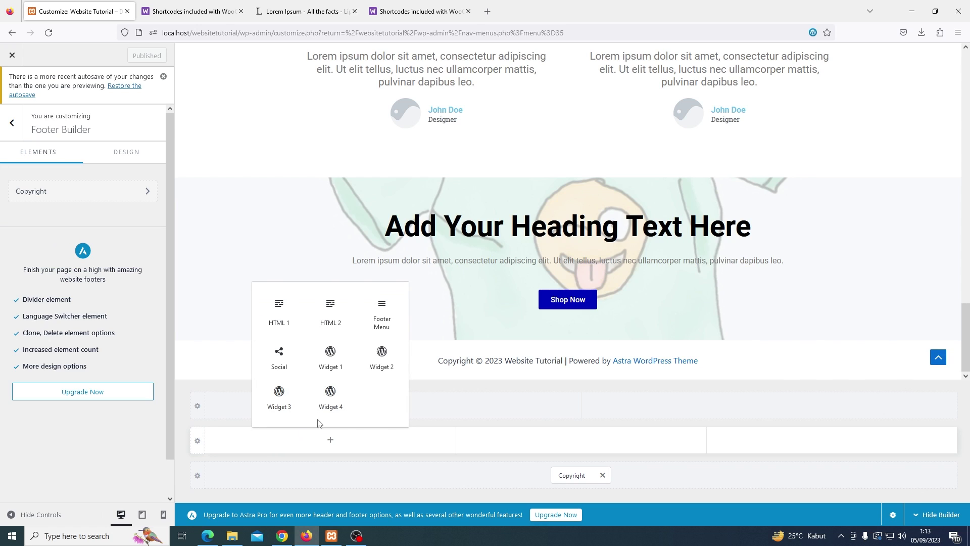
pyautogui.click(331, 358)
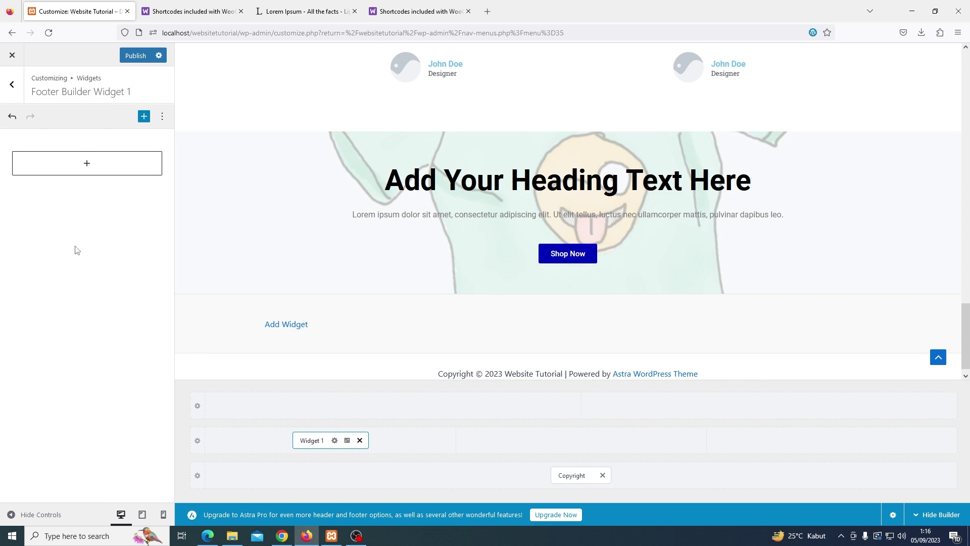
# Insert the WebTutor Store logo from the Media Library as an Image block in Widget 1
pyautogui.click(79, 174)
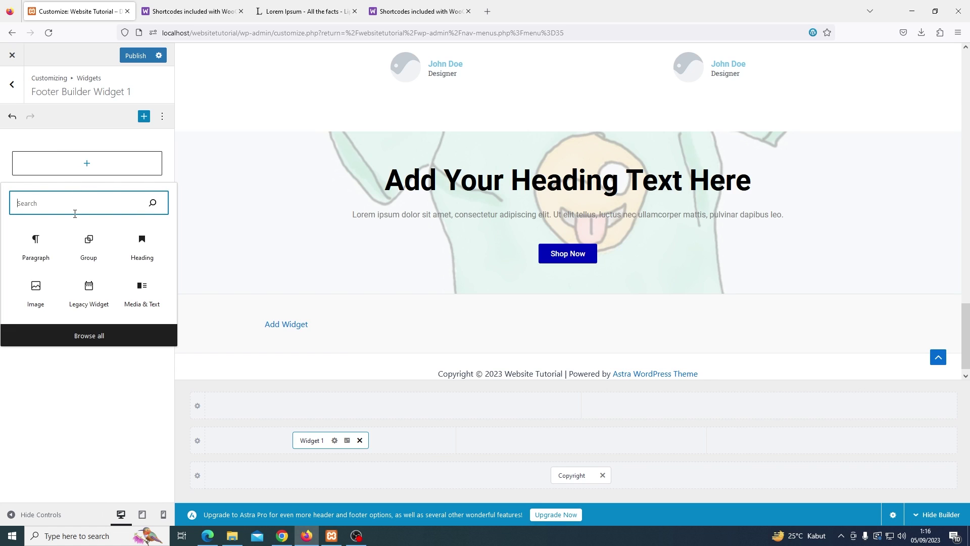
pyautogui.click(38, 292)
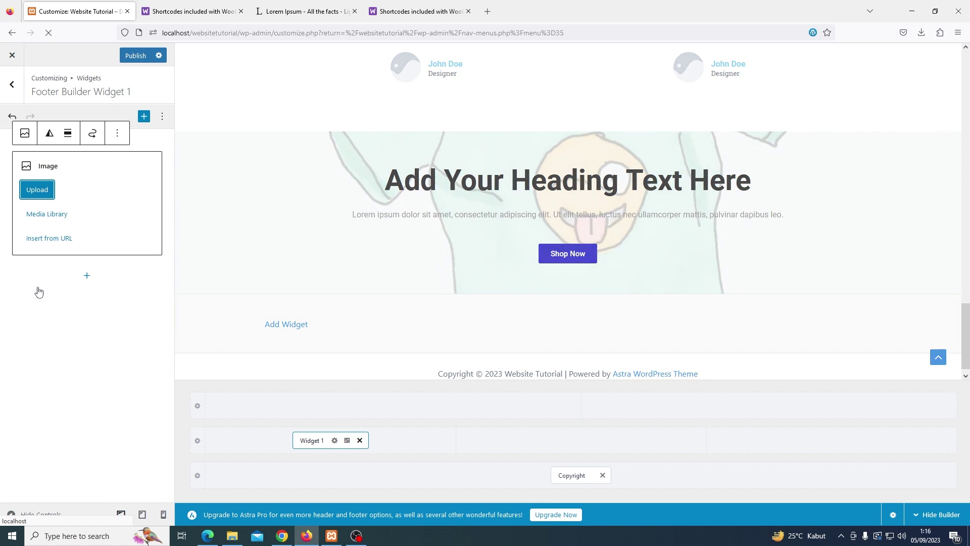
pyautogui.click(41, 218)
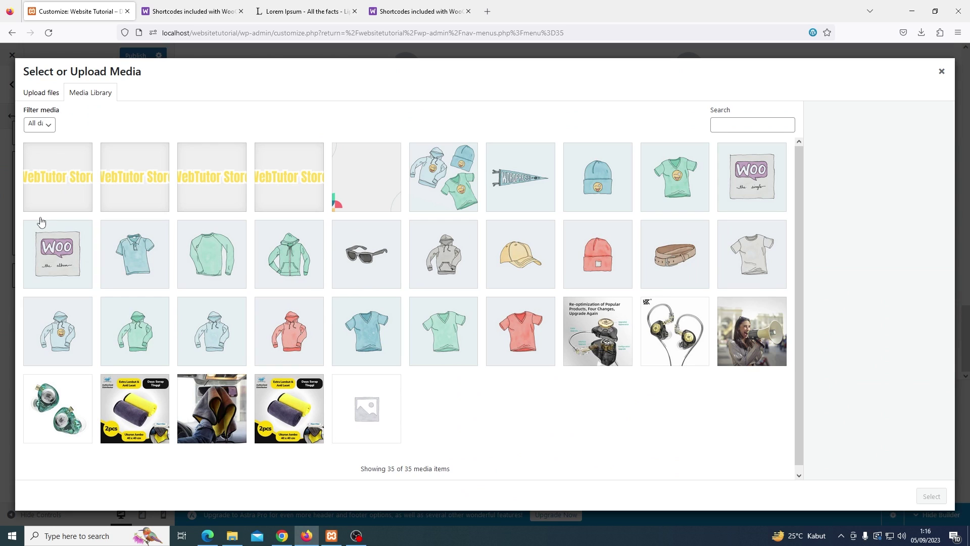
pyautogui.click(47, 179)
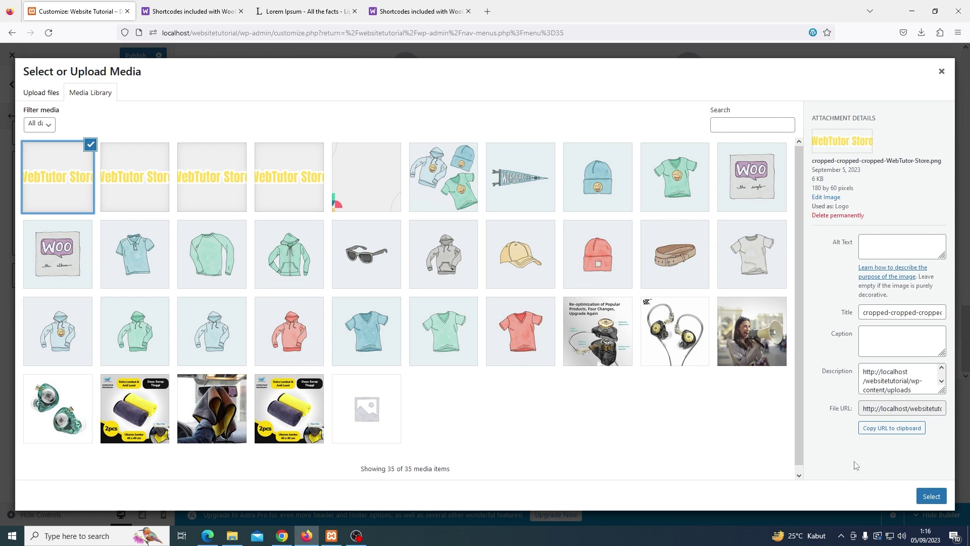
pyautogui.click(930, 496)
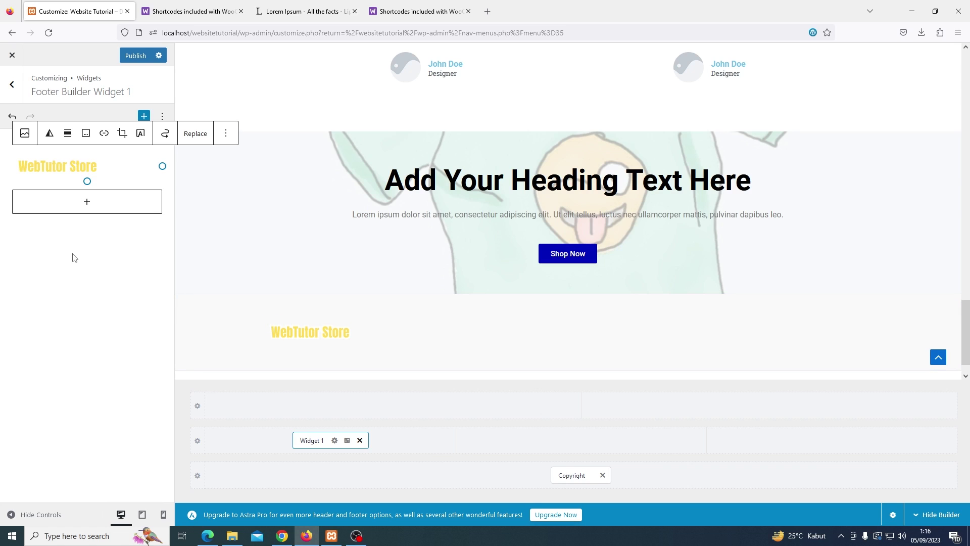
# Add a store description paragraph ('harga murah') below the logo
pyautogui.click(88, 207)
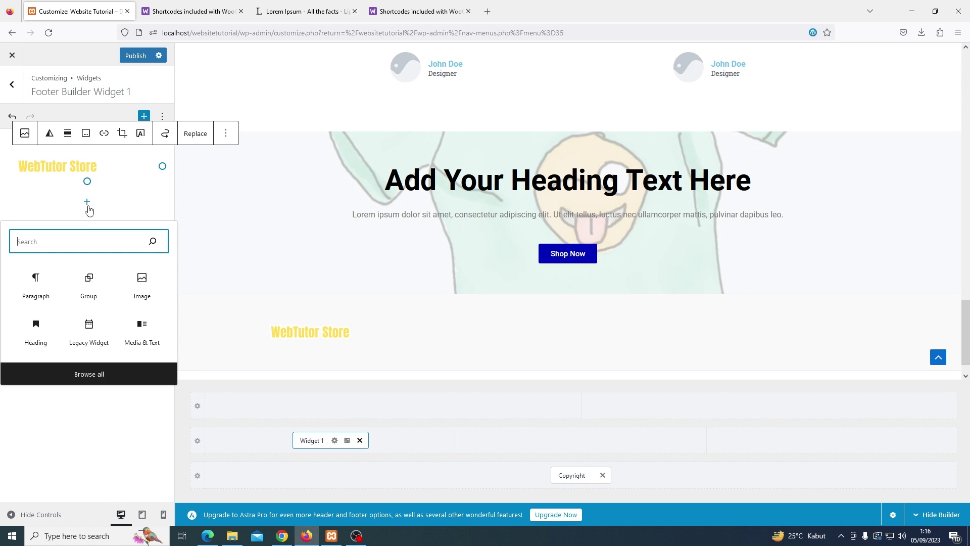
pyautogui.click(33, 293)
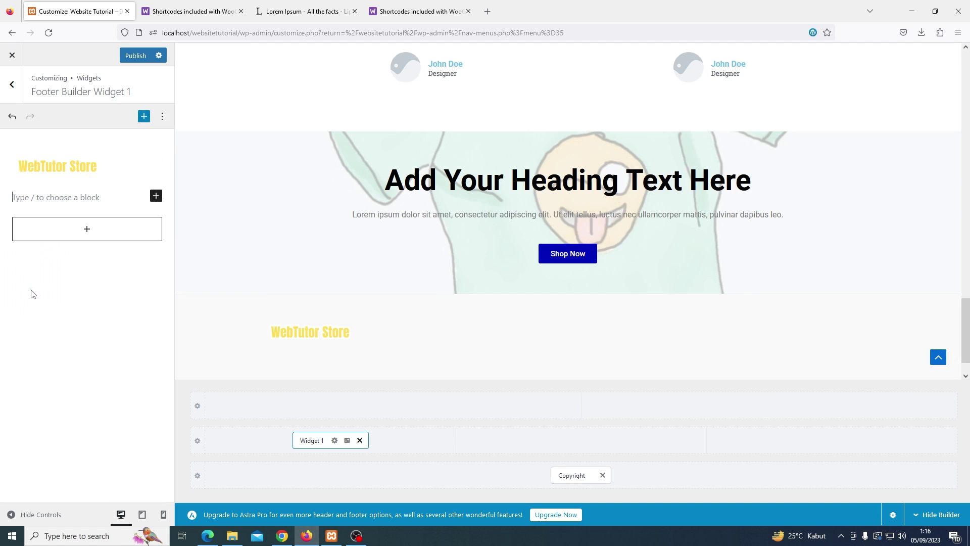
pyautogui.write('harga murah')
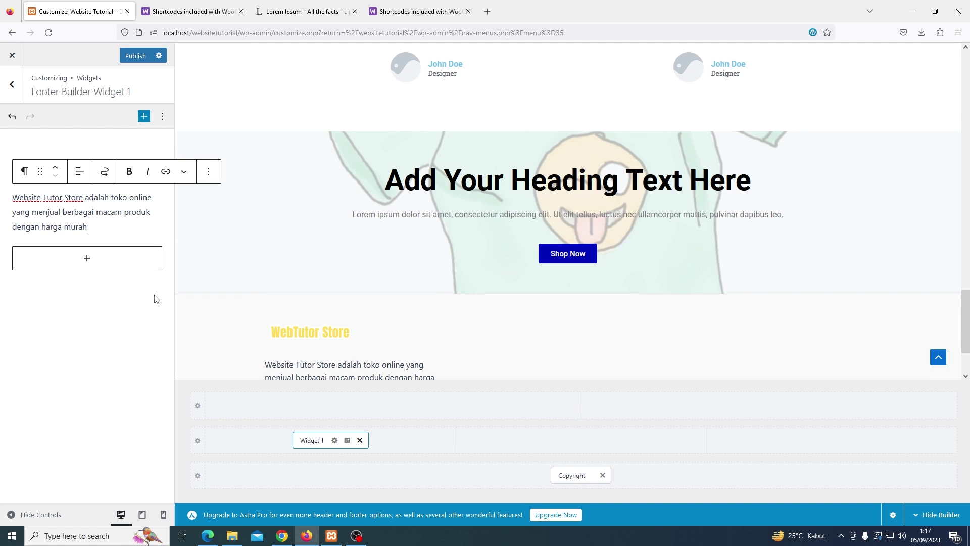
pyautogui.click(564, 443)
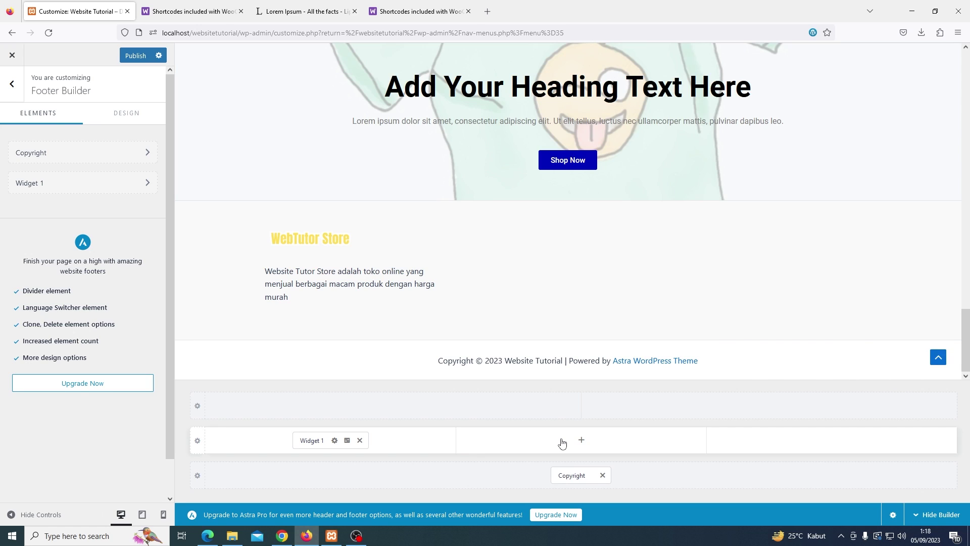
# Add Widget 2 to the middle footer column and open its content editor
pyautogui.click(575, 442)
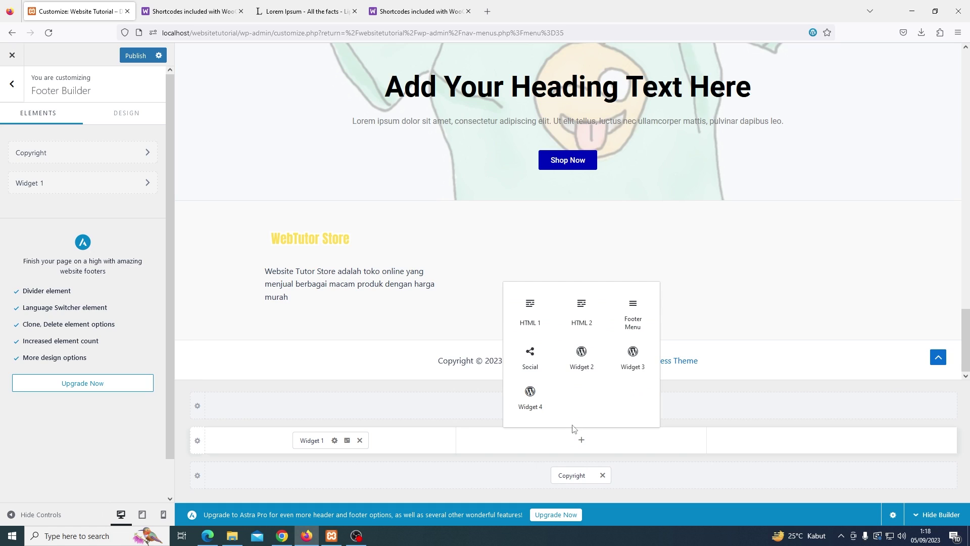
pyautogui.click(573, 364)
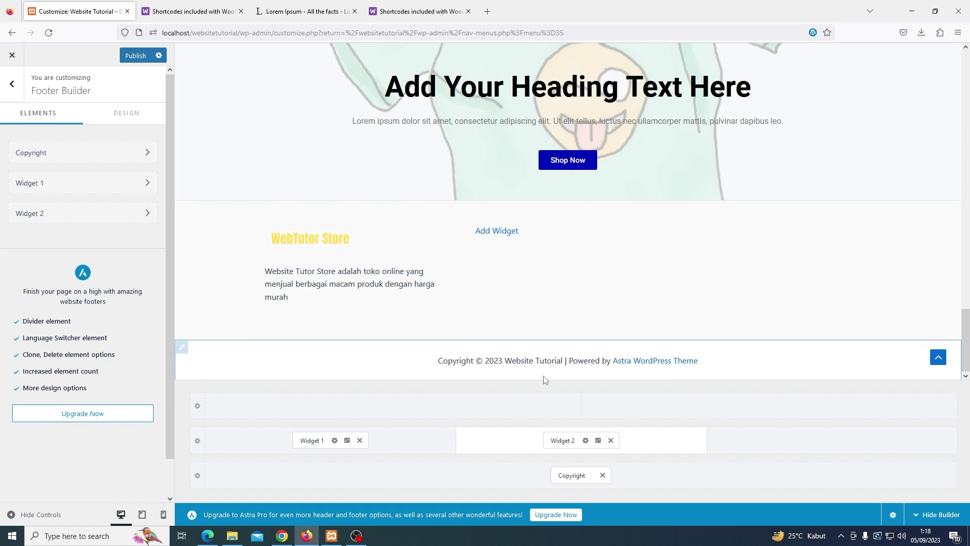
pyautogui.click(144, 217)
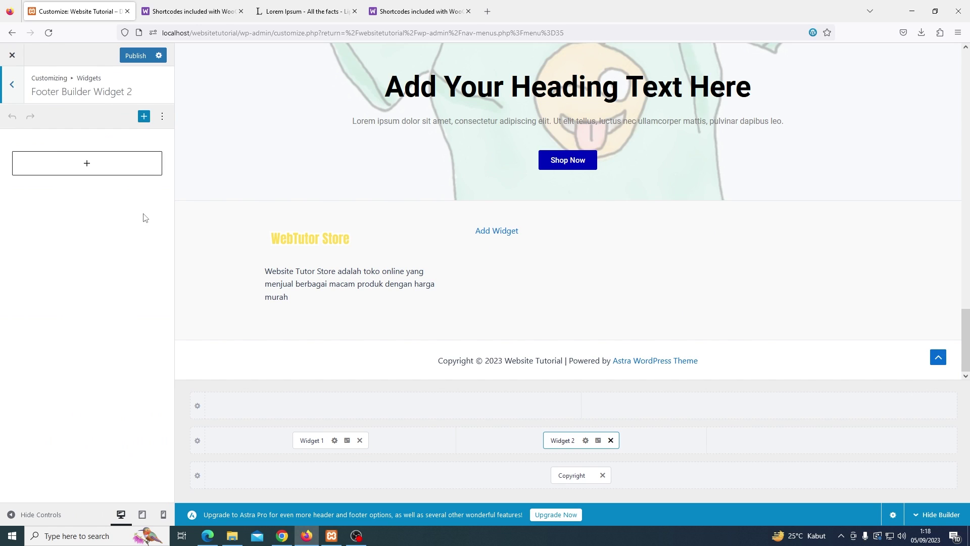
# Insert a Navigation Menu block showing the footer menu, titled 'Kategori Untukmu'
pyautogui.click(104, 165)
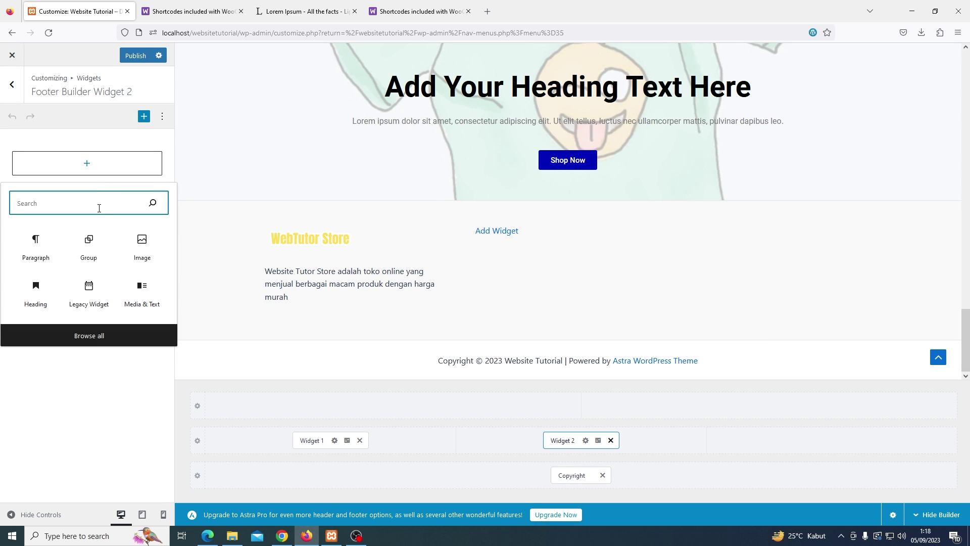
pyautogui.write('menu')
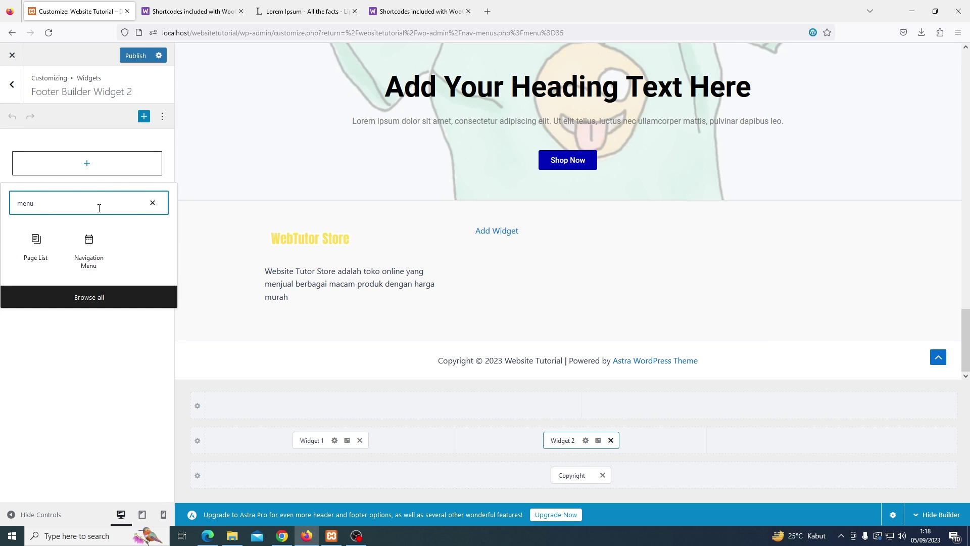
pyautogui.click(89, 250)
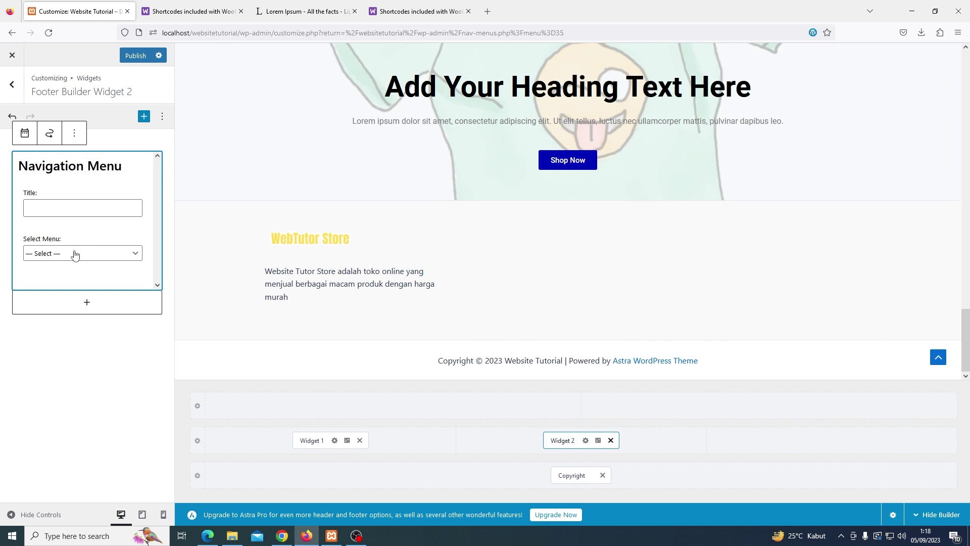
pyautogui.click(75, 254)
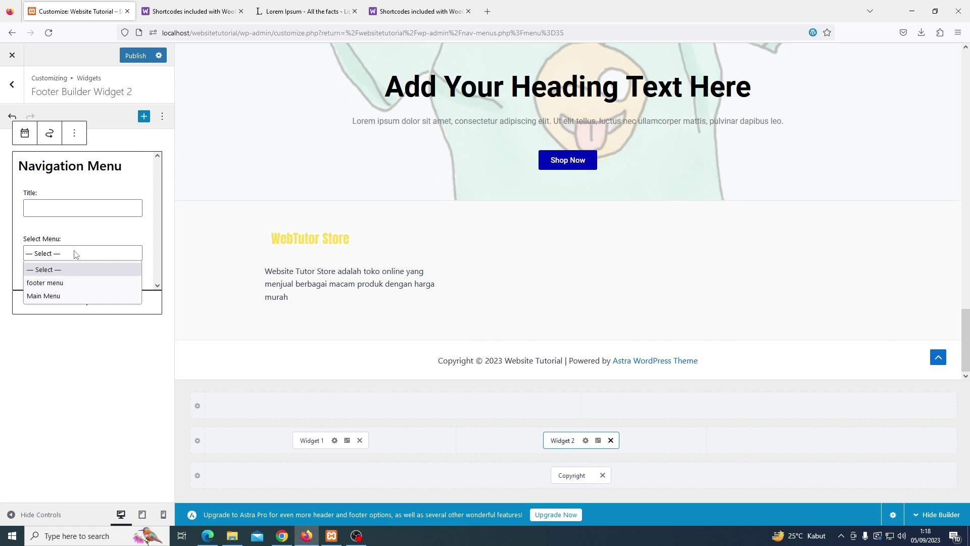
pyautogui.click(69, 283)
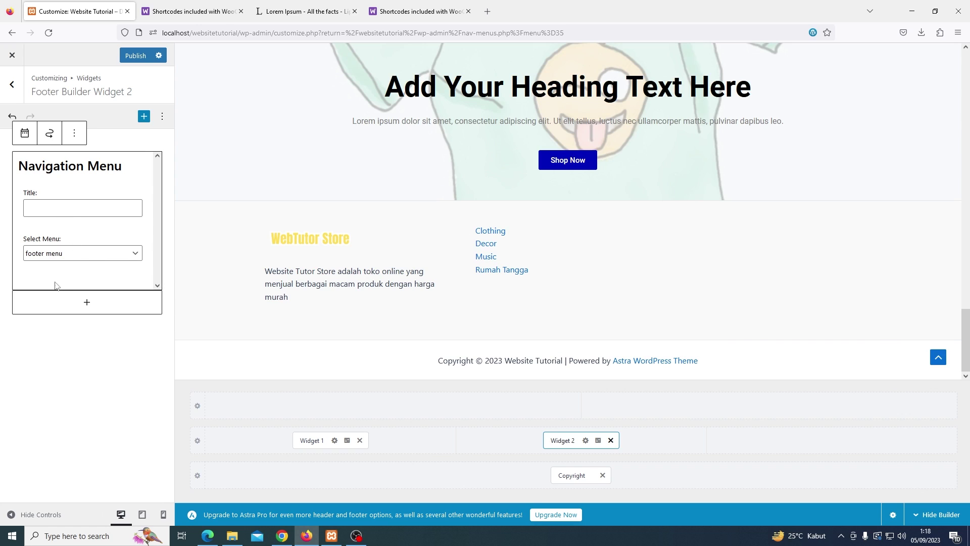
pyautogui.write('Kategori Untukmu')
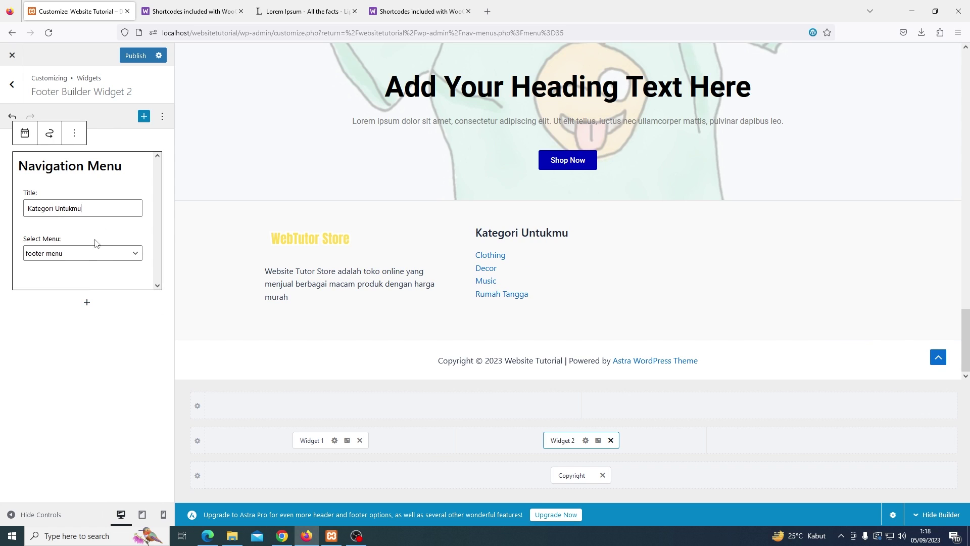
pyautogui.click(69, 349)
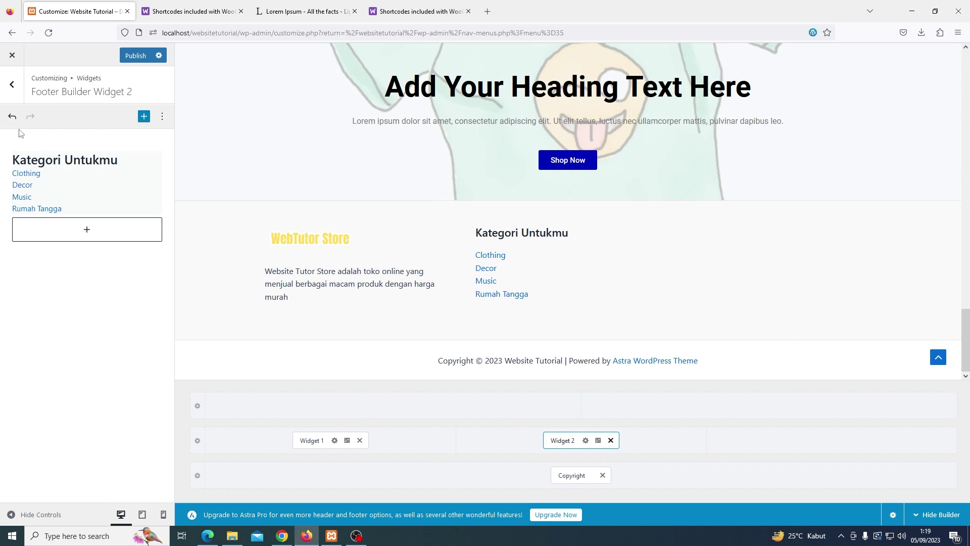
# Add a Social element with Facebook, Twitter and Instagram icons to the third footer column
pyautogui.click(12, 85)
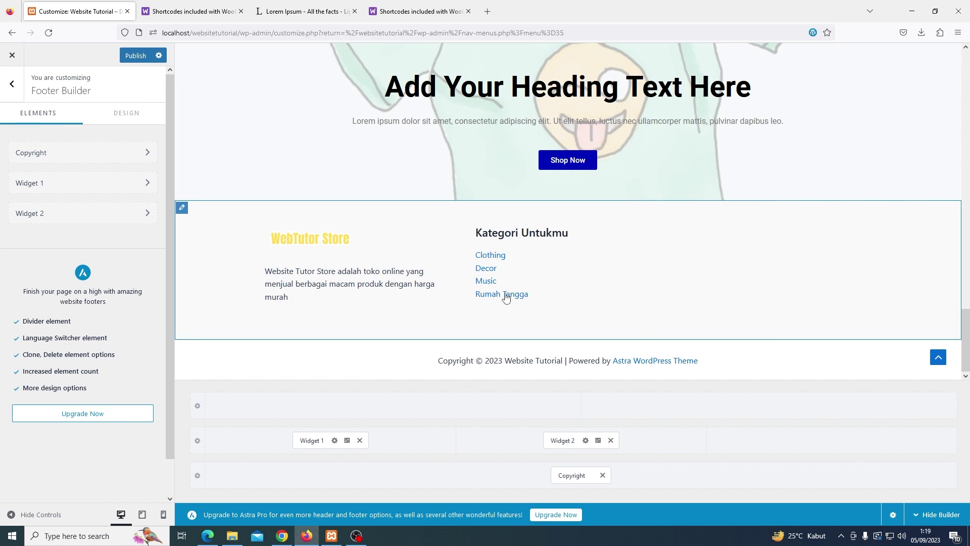
pyautogui.click(797, 444)
pyautogui.click(783, 404)
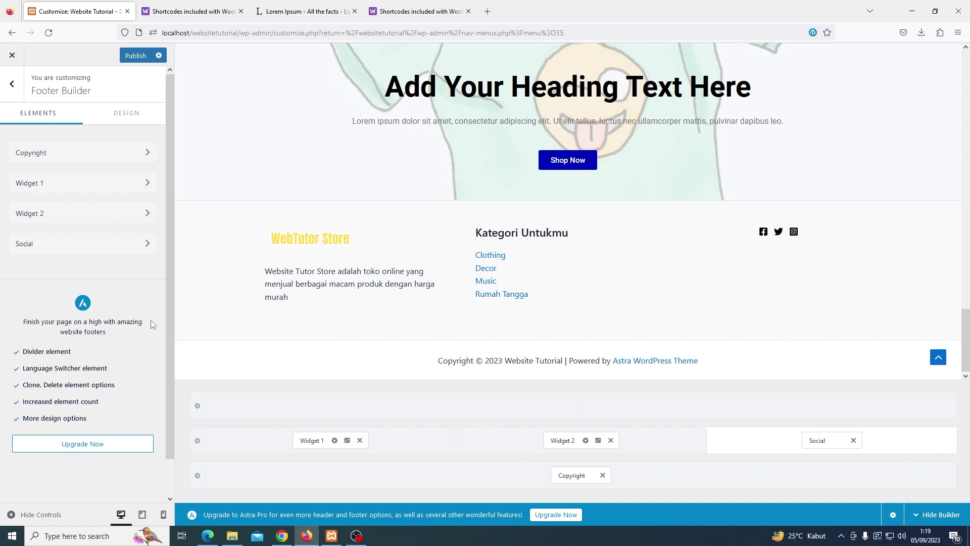
pyautogui.click(125, 253)
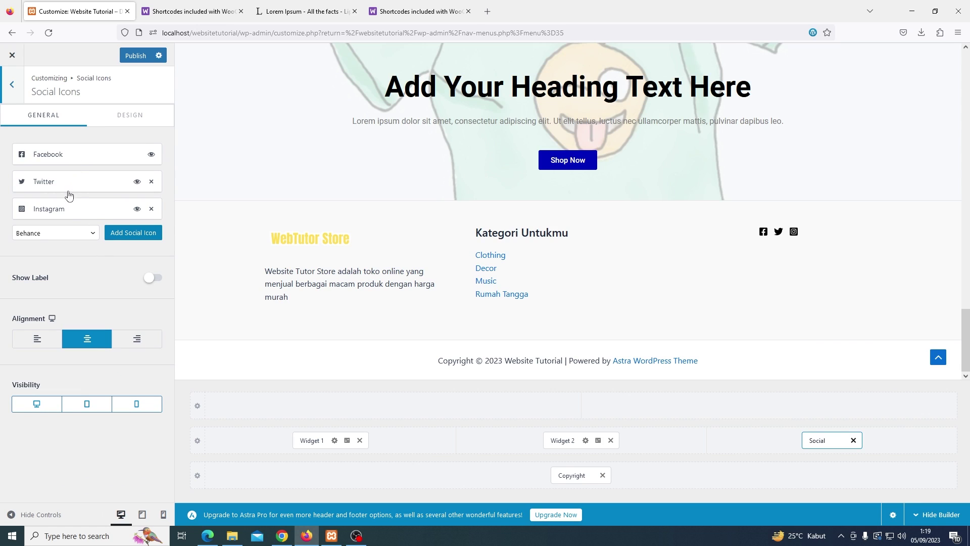
pyautogui.click(66, 233)
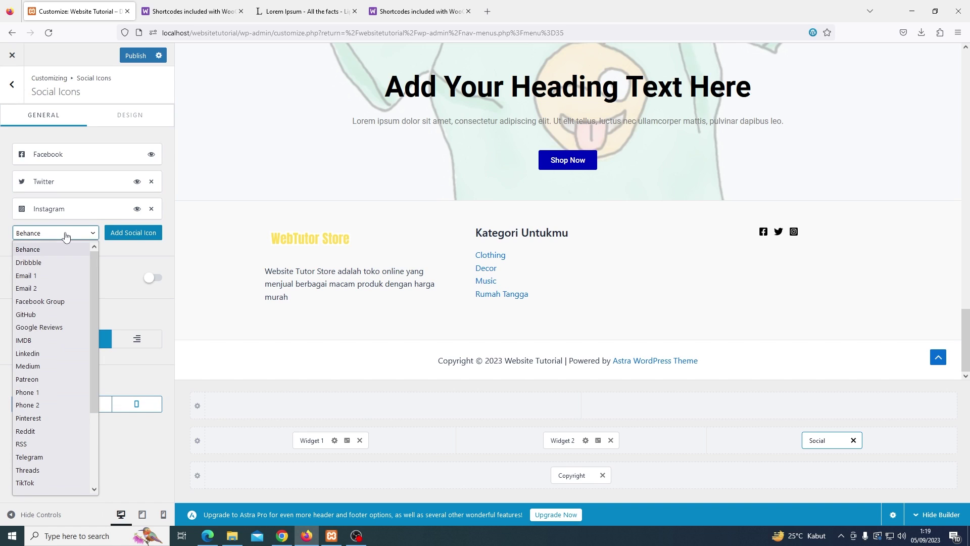
pyautogui.press('Escape')
pyautogui.press('Escape')
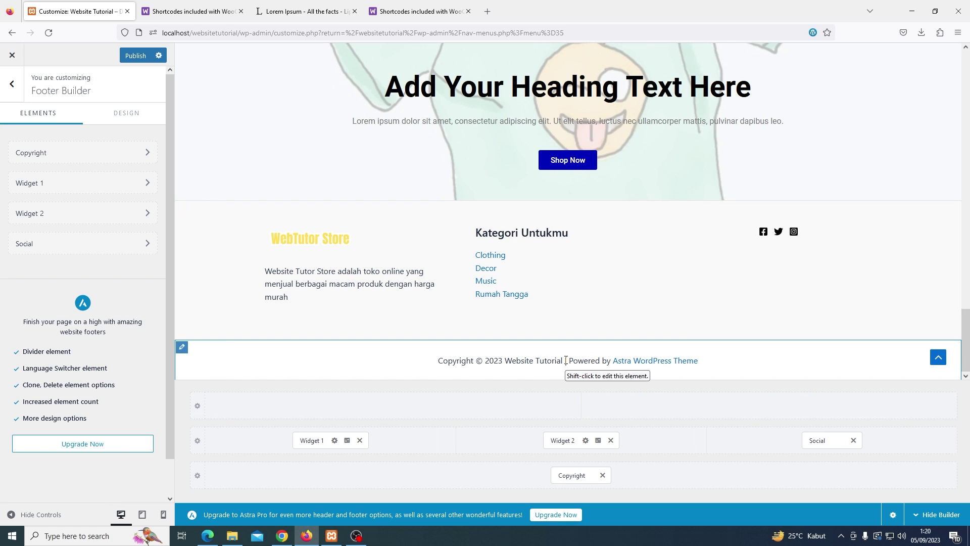
# Delete ' | Powered by [theme_author]' from the footer Copyright text
pyautogui.click(566, 478)
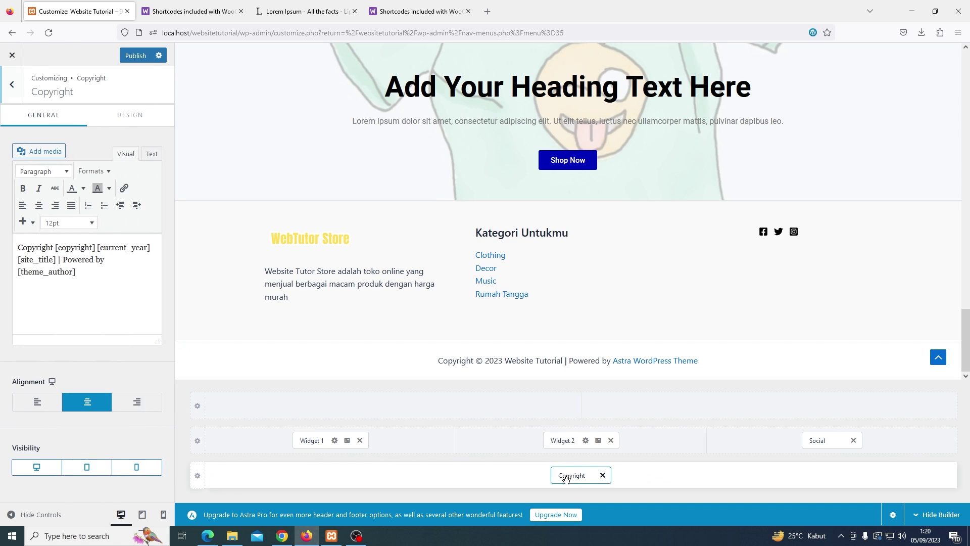
pyautogui.moveTo(57, 259); pyautogui.dragTo(94, 302)
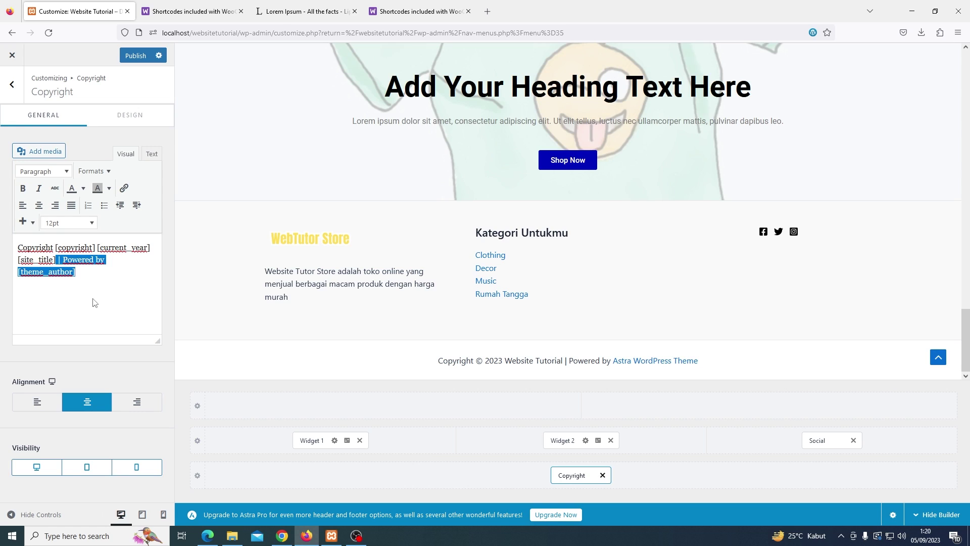
pyautogui.press('BackSpace')
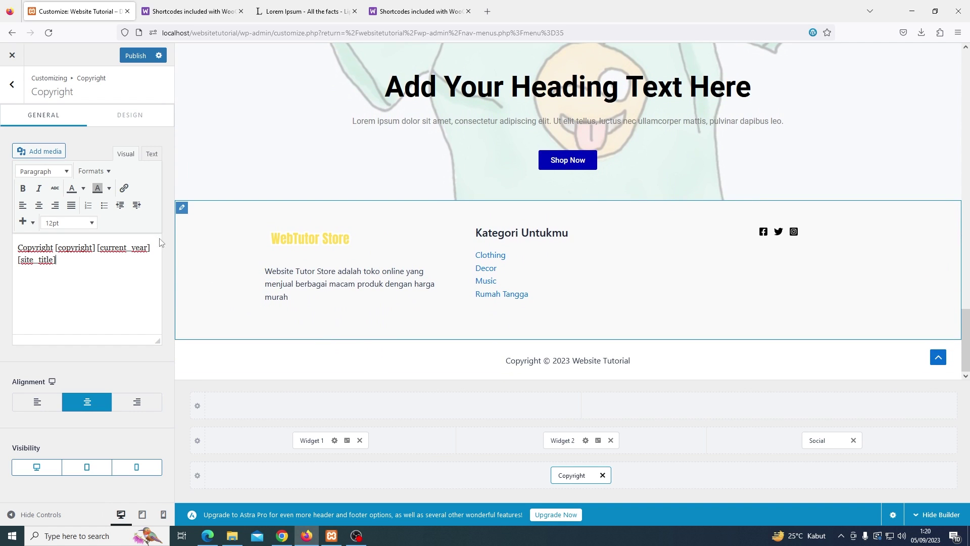
pyautogui.click(11, 98)
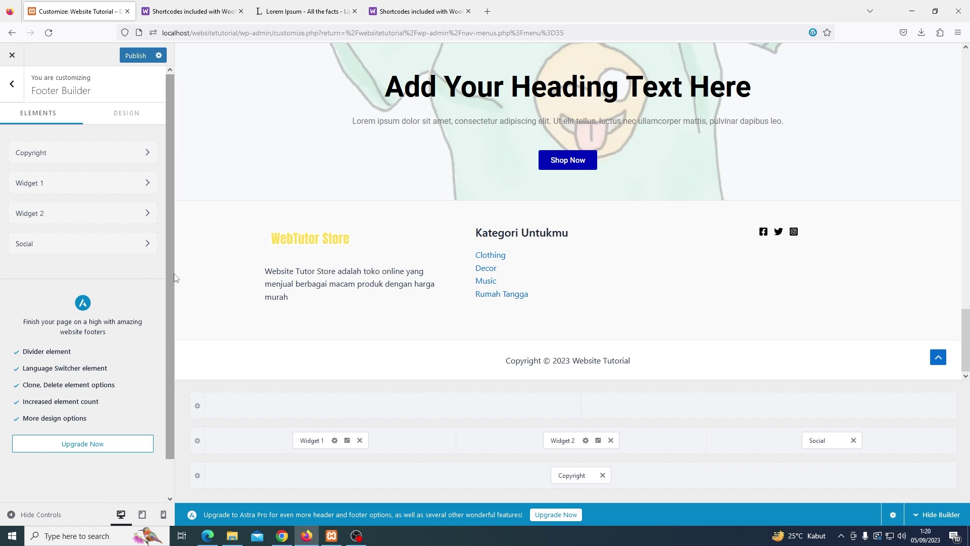
# Publish the footer changes, close the Customizer, and visit the live store homepage
pyautogui.scroll(2, 191, 279)
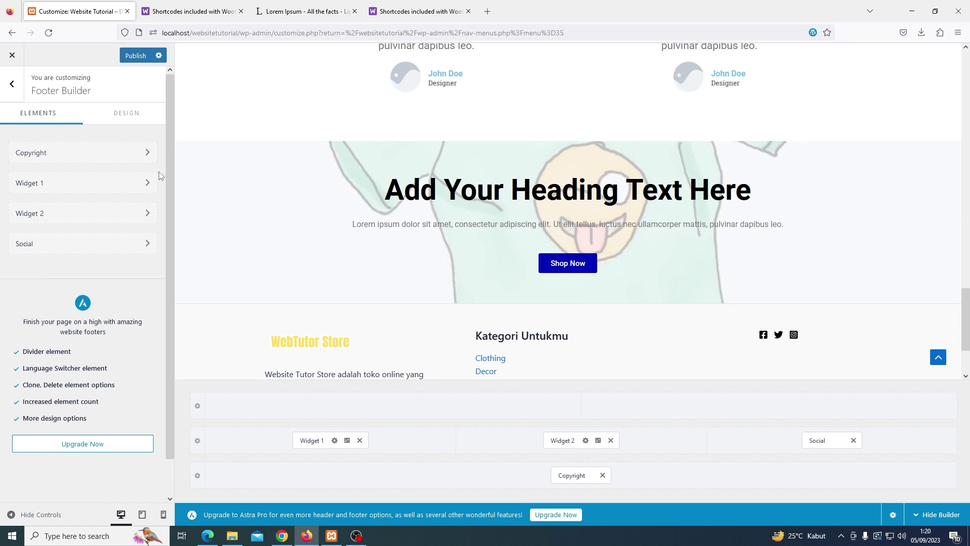
pyautogui.click(135, 55)
pyautogui.click(9, 51)
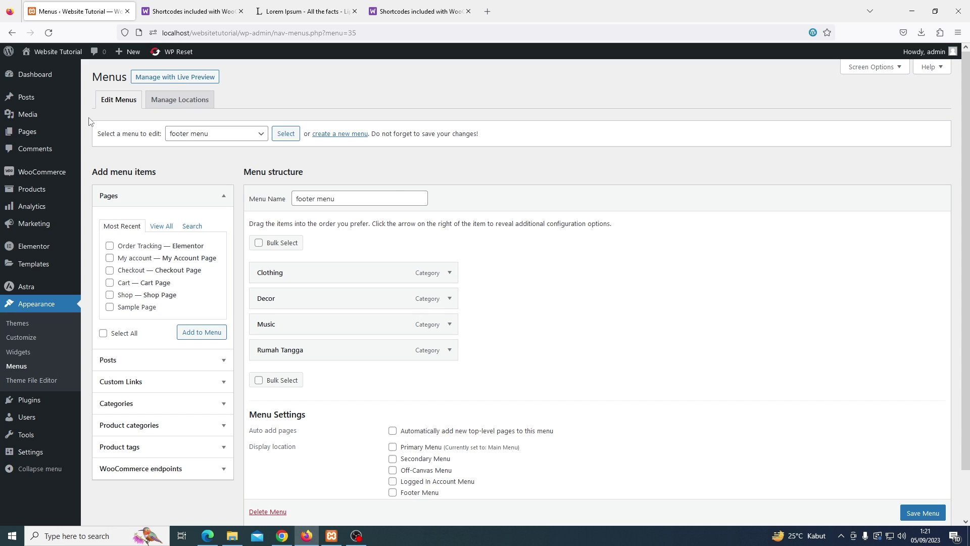
pyautogui.moveTo(51, 56)
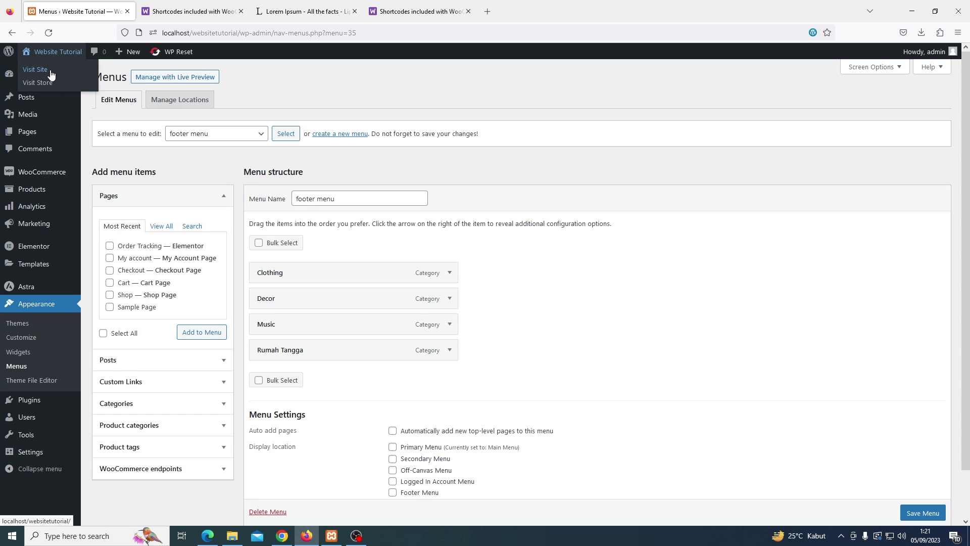
pyautogui.click(51, 74)
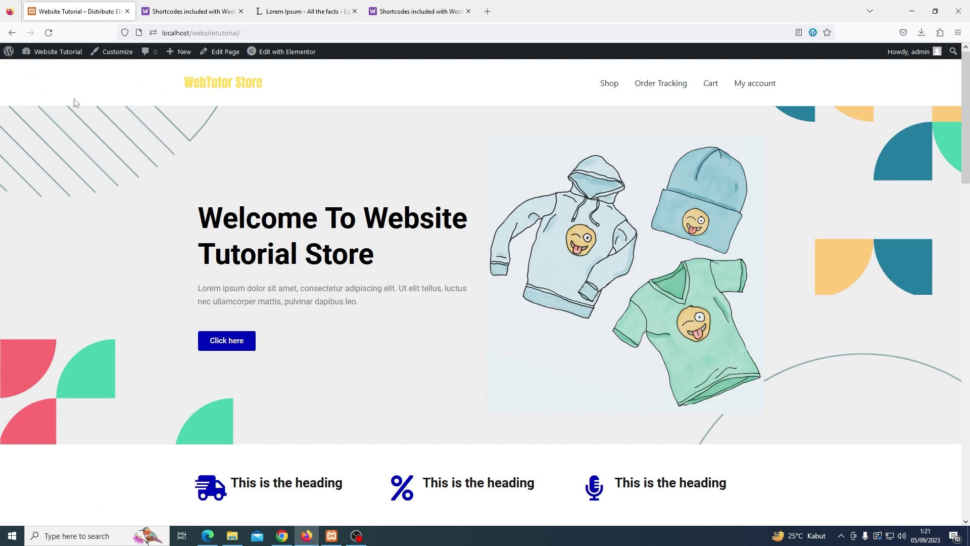
# Look over the store homepage, then open a new Firefox private window to browse as a guest
pyautogui.scroll(-4, 75, 103)
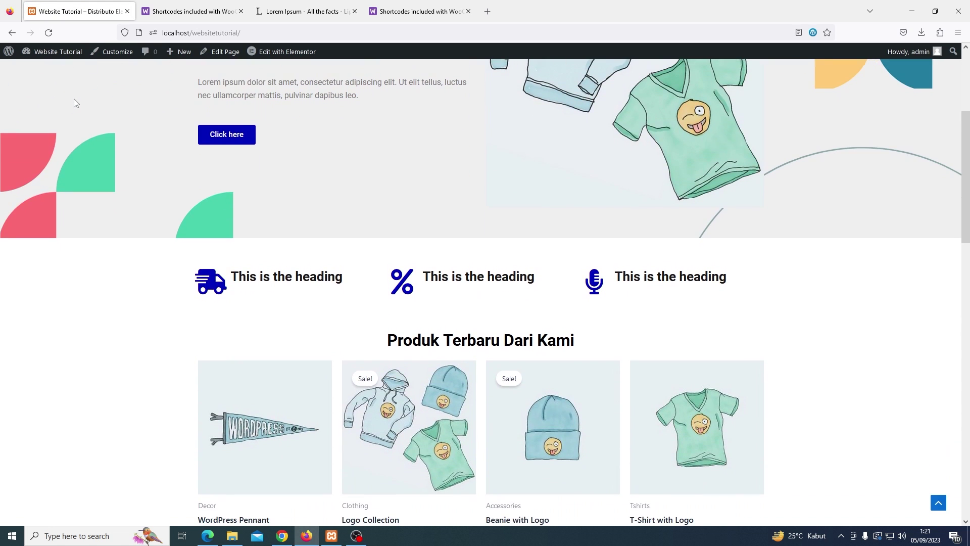
pyautogui.scroll(-6, 74, 99)
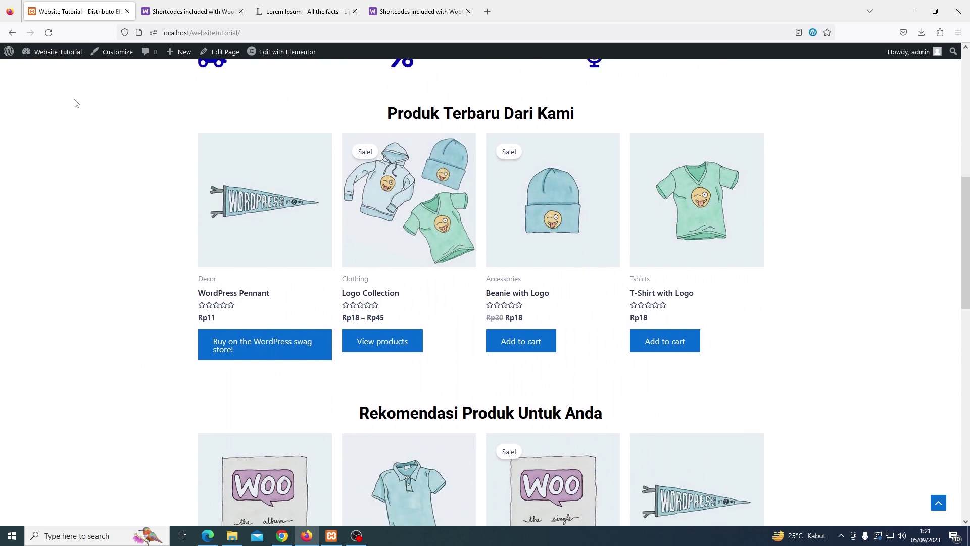
pyautogui.scroll(-8, 75, 102)
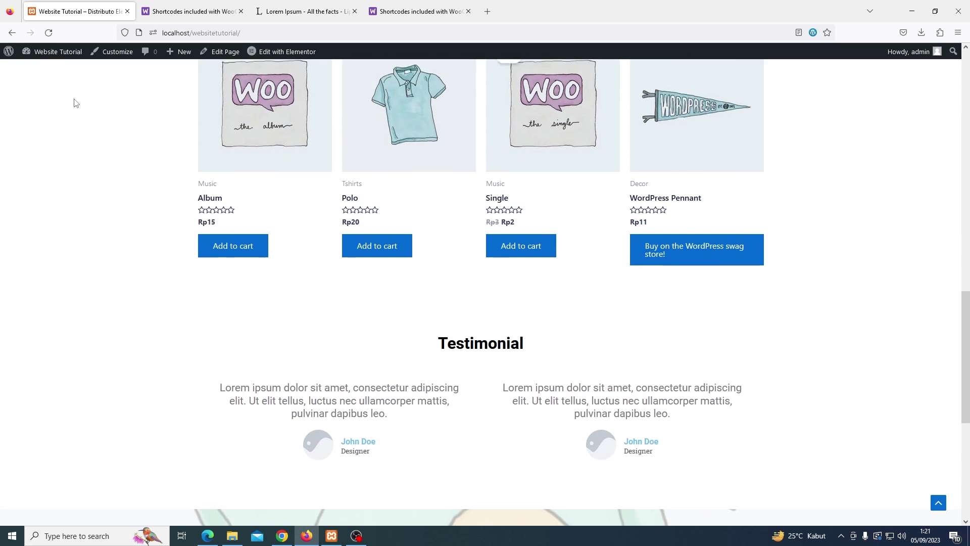
pyautogui.scroll(-4, 75, 103)
pyautogui.scroll(7, 75, 103)
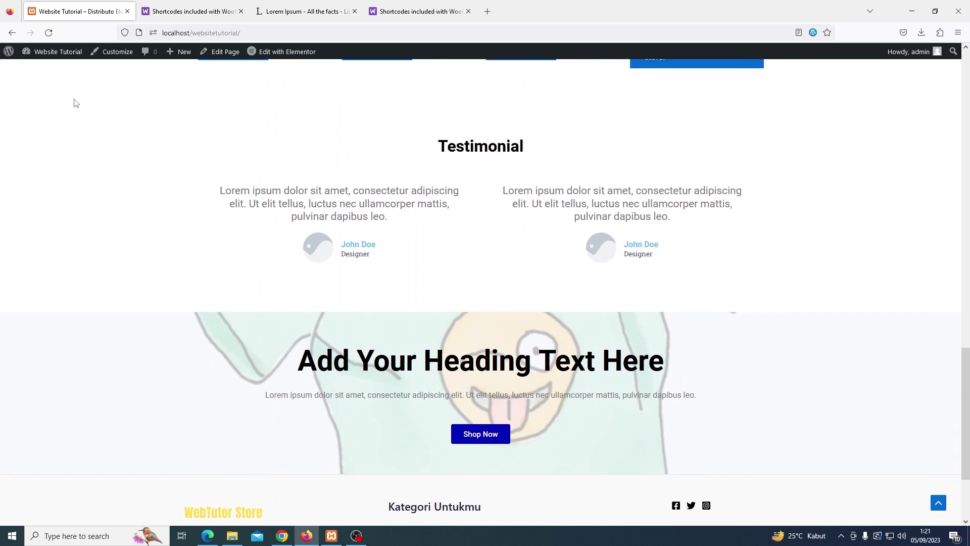
pyautogui.scroll(4, 75, 102)
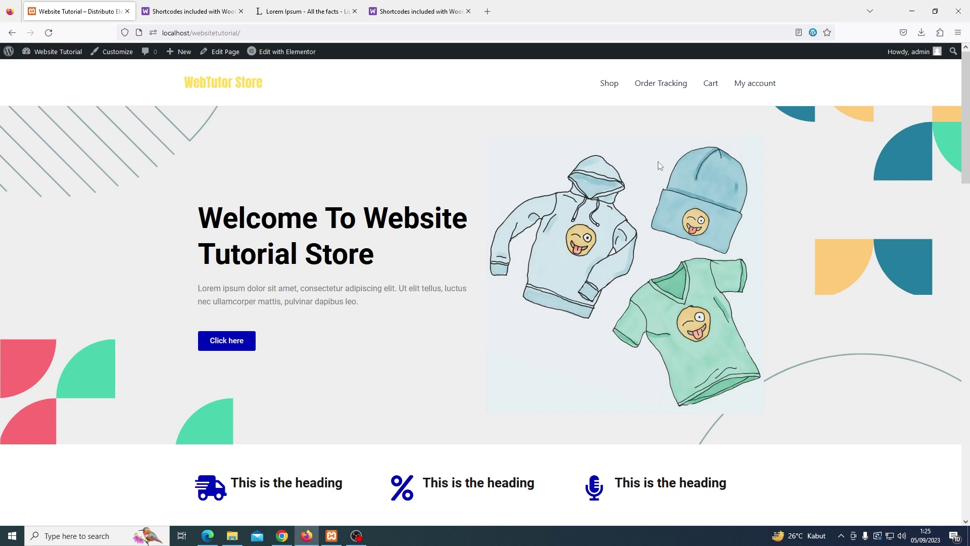
pyautogui.click(957, 33)
pyautogui.click(922, 103)
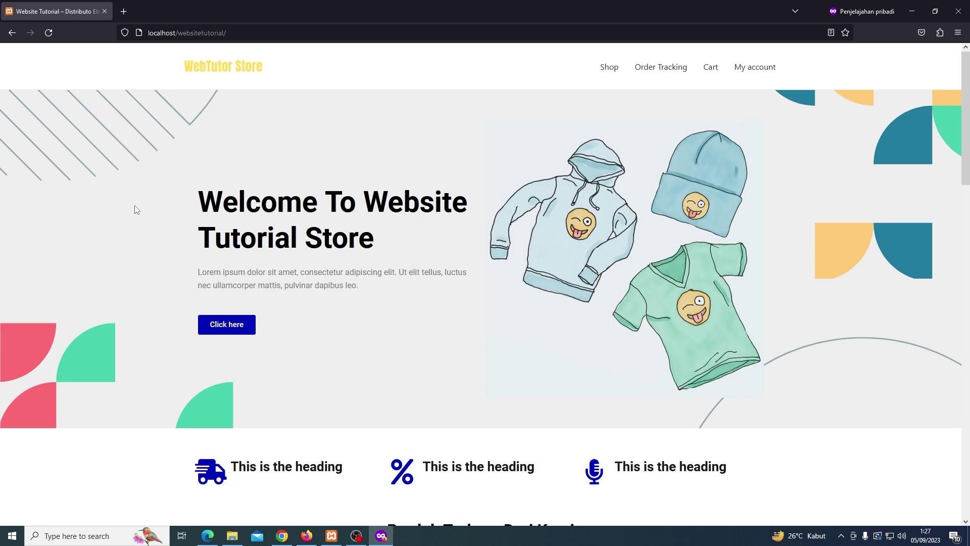
# Add the Beanie with Logo from its product page to the cart and view the Rp18 cart
pyautogui.scroll(-6, 135, 205)
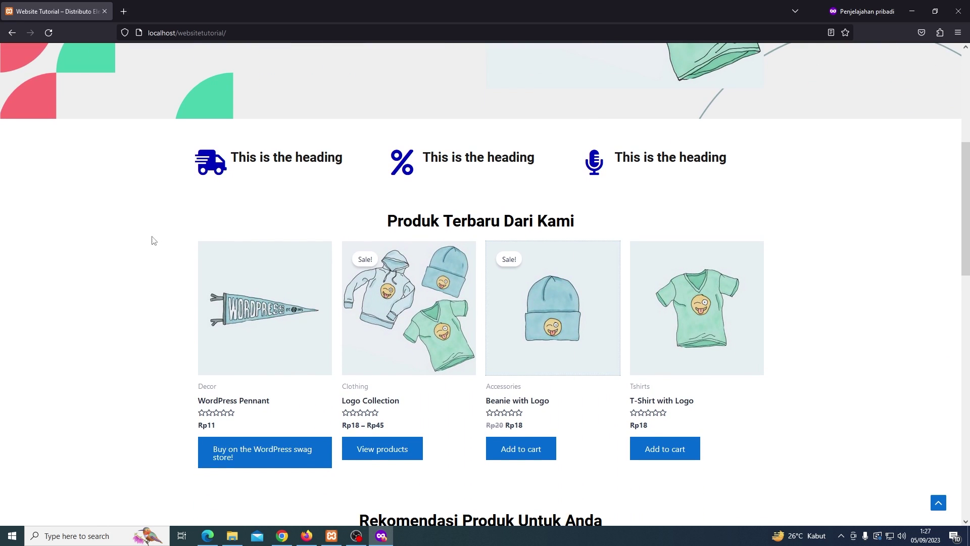
pyautogui.click(521, 294)
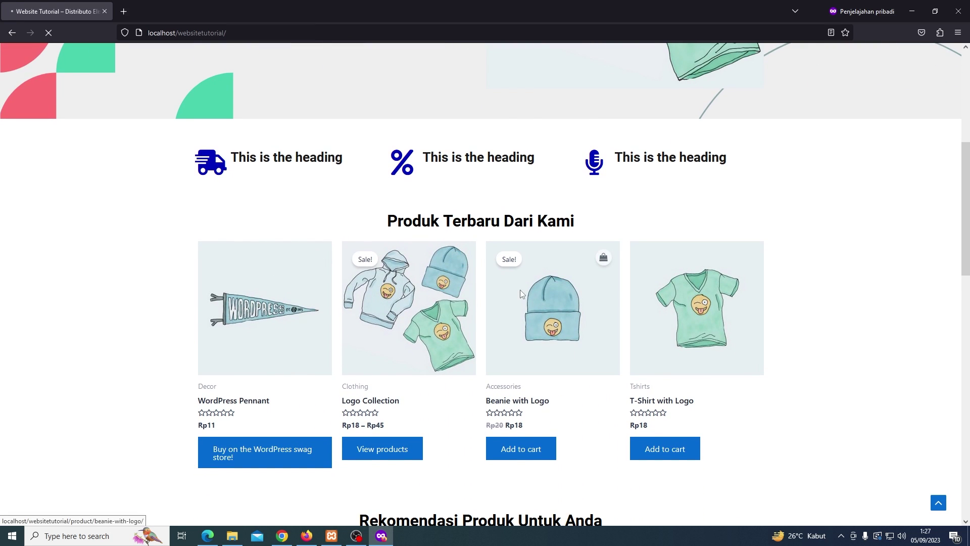
pyautogui.scroll(-8, 521, 294)
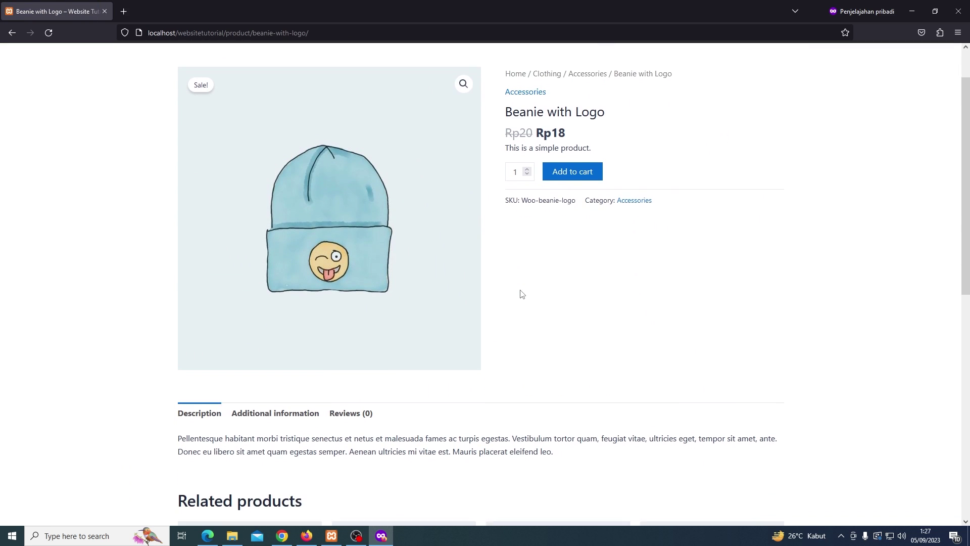
pyautogui.scroll(-2, 521, 293)
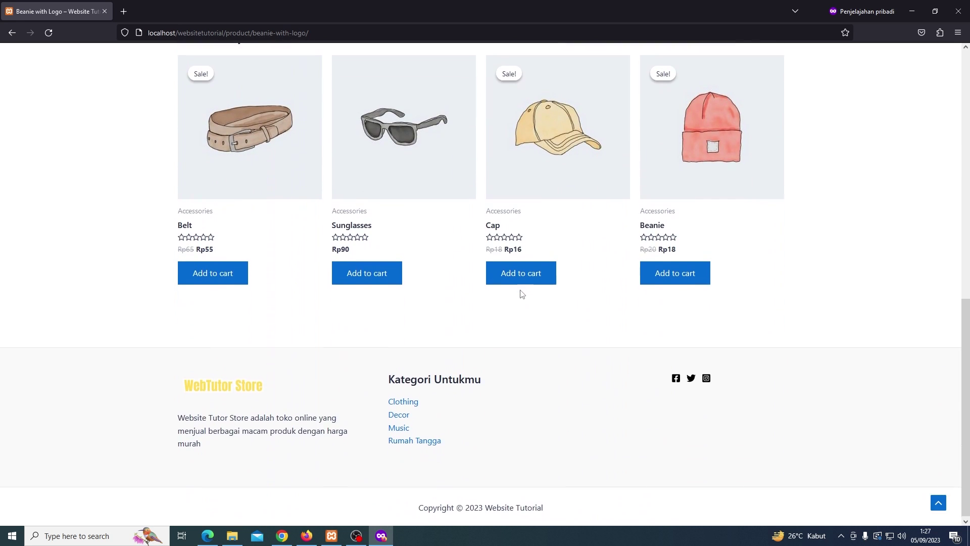
pyautogui.scroll(5, 447, 296)
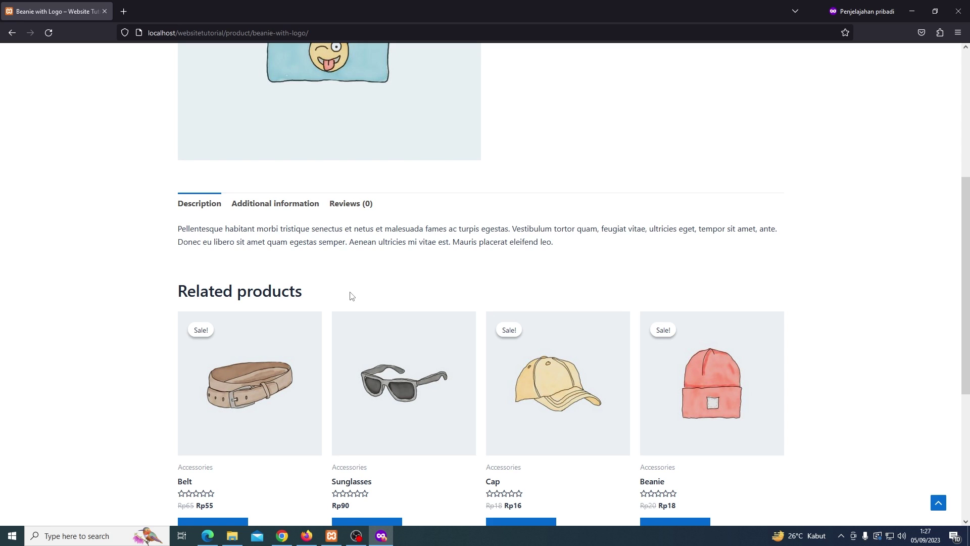
pyautogui.scroll(2, 351, 296)
pyautogui.scroll(4, 351, 296)
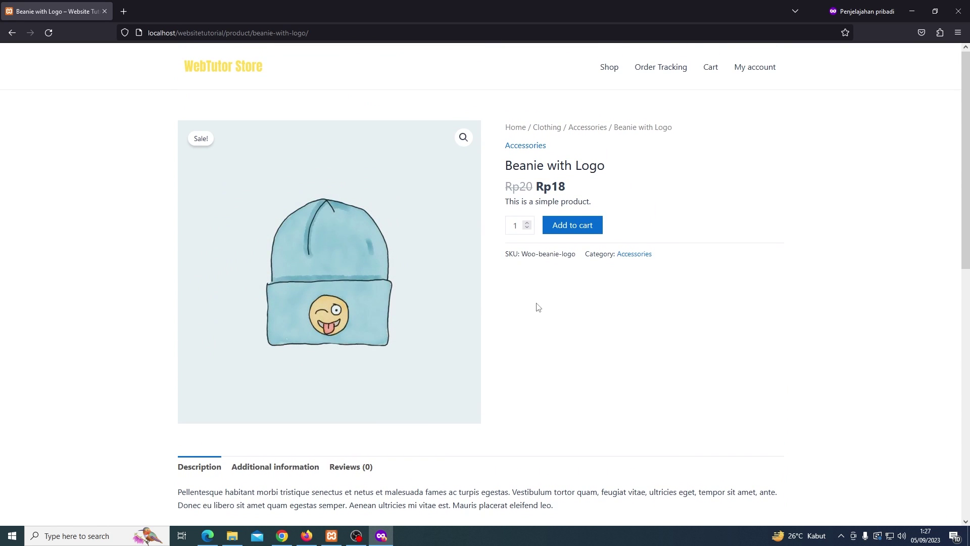
pyautogui.click(572, 237)
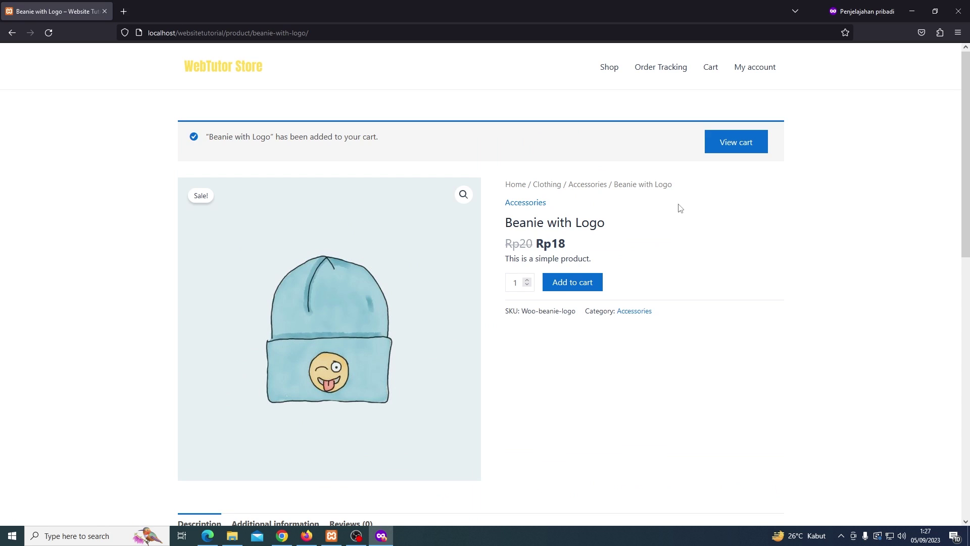
pyautogui.click(721, 144)
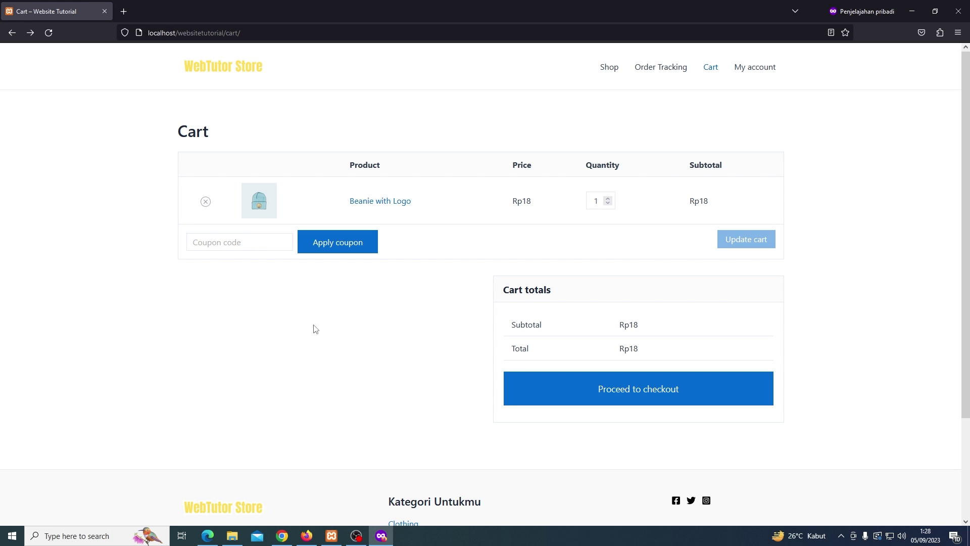
# Proceed from the cart to checkout for the Rp18 Beanie with Logo order
pyautogui.click(528, 392)
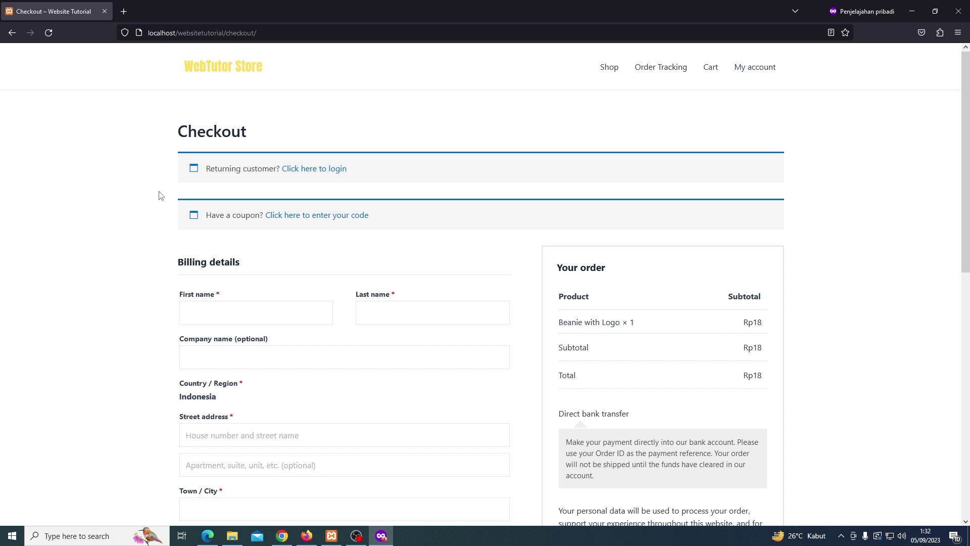
# Fill in the billing name and address details, choosing Bengkulu as the province
pyautogui.scroll(-1, 160, 196)
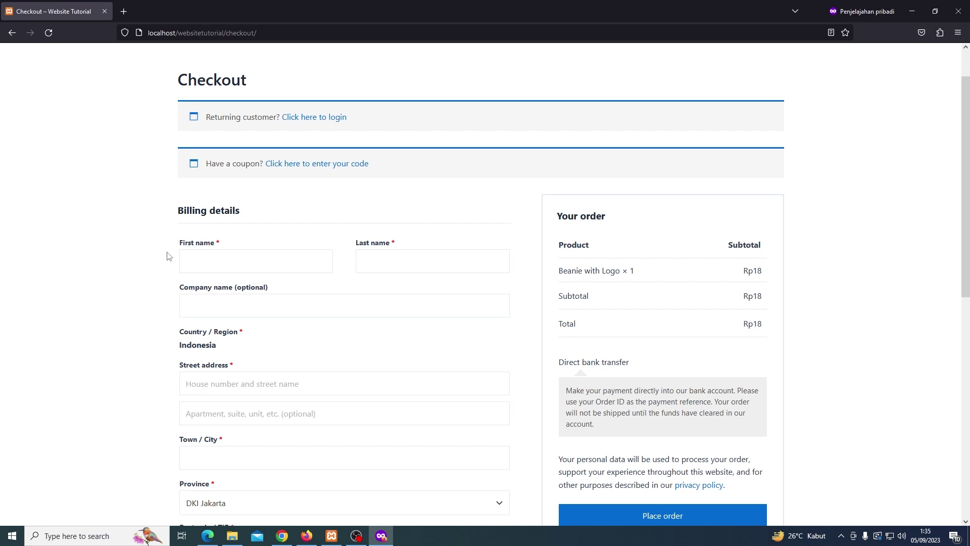
pyautogui.click(182, 258)
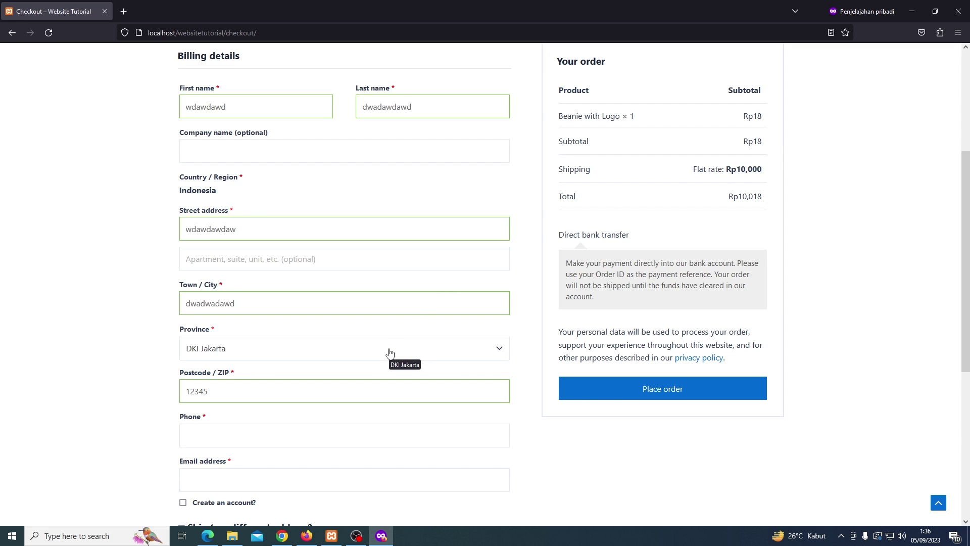
pyautogui.click(390, 353)
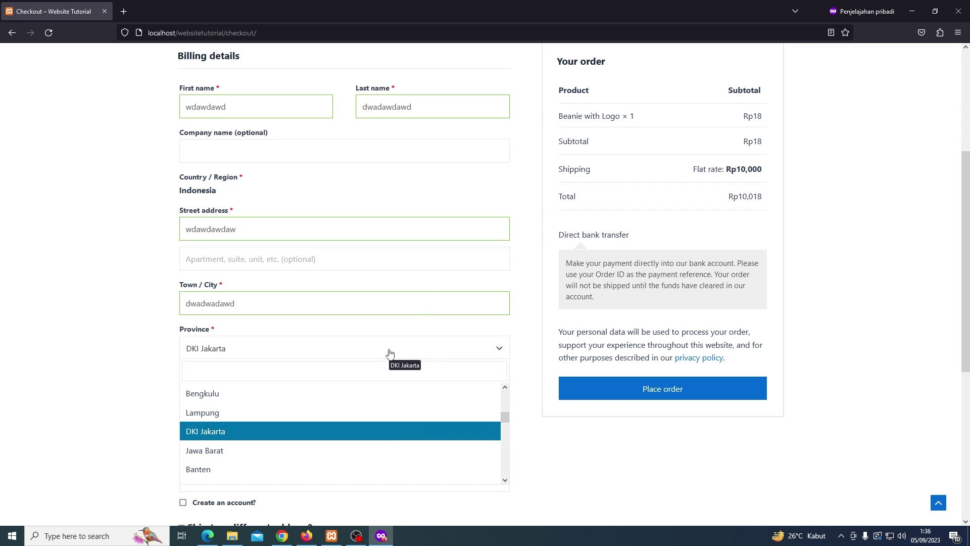
pyautogui.click(366, 395)
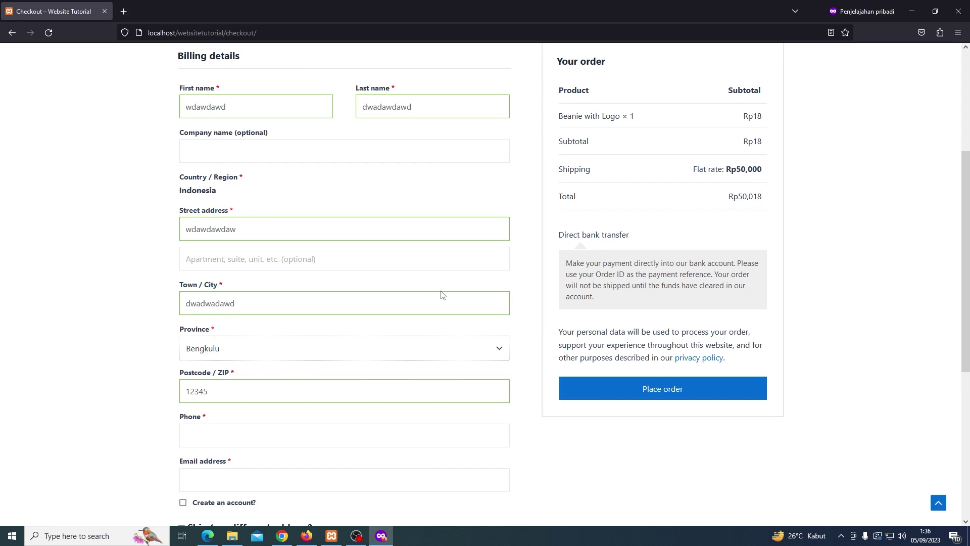
# Enter a test billing phone number and e-mail address
pyautogui.scroll(-2, 136, 347)
pyautogui.scroll(-1, 135, 348)
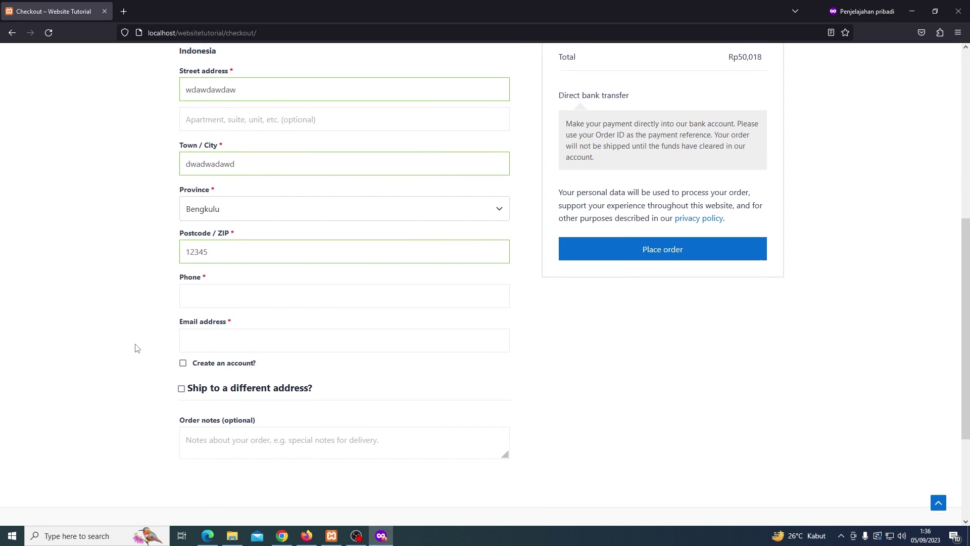
pyautogui.click(229, 282)
pyautogui.write('123123123')
pyautogui.click(186, 326)
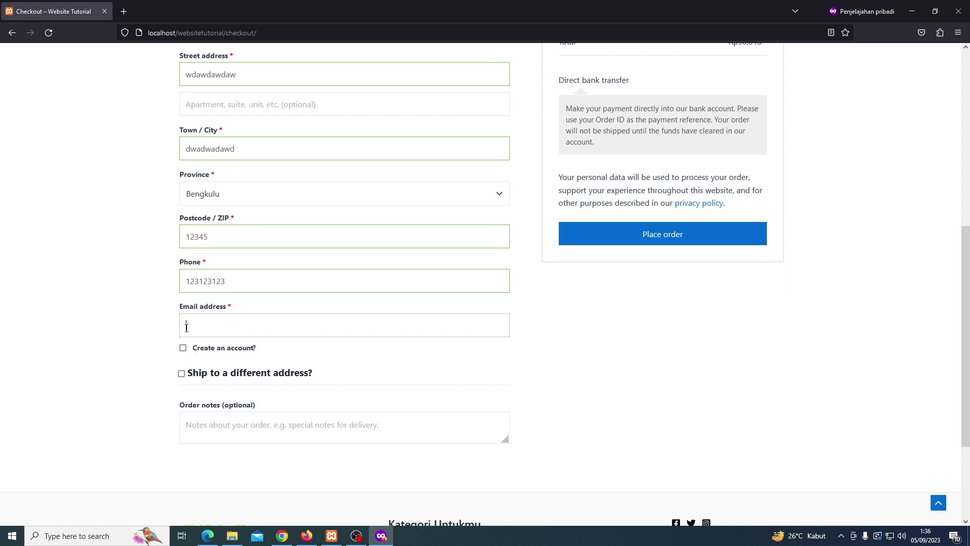
pyautogui.click(156, 338)
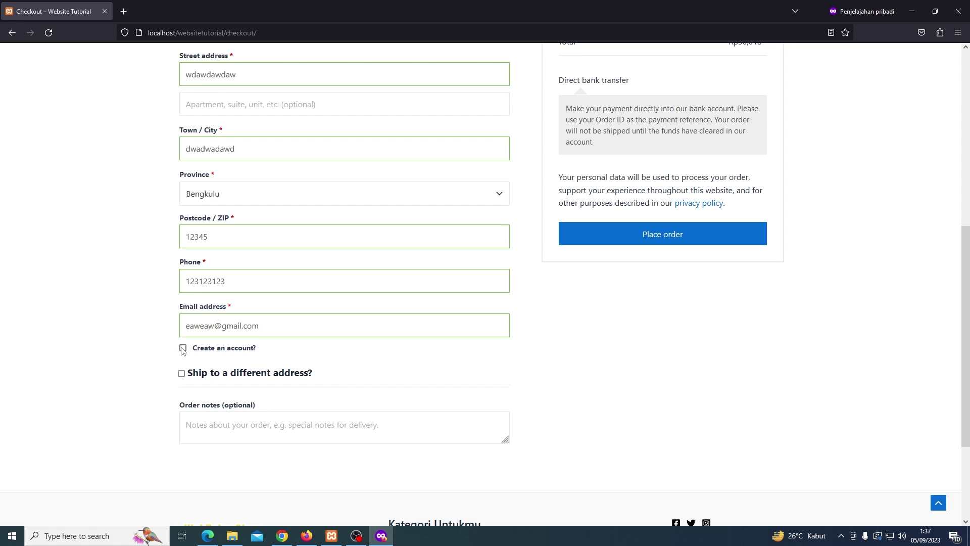
# Tick Create an account? and place the test order
pyautogui.click(184, 348)
pyautogui.scroll(2, 561, 347)
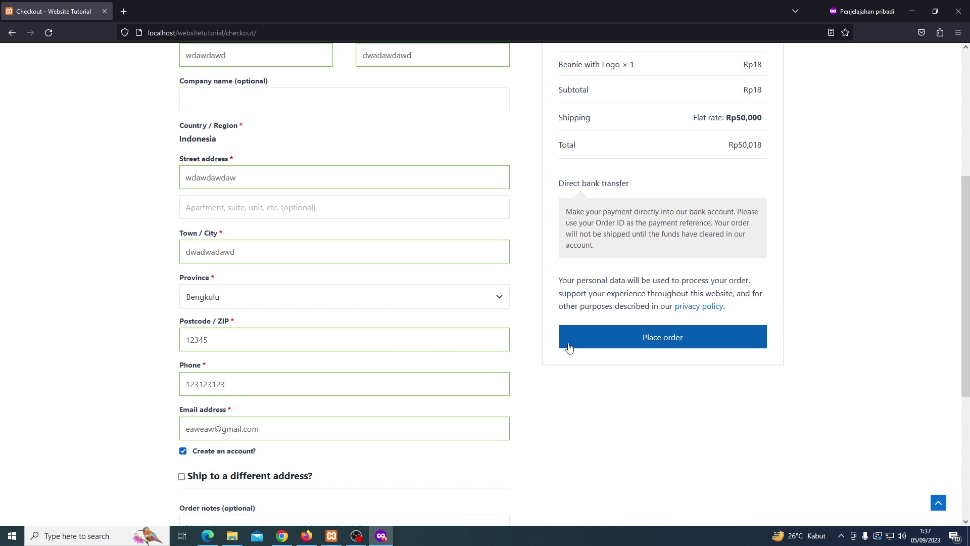
pyautogui.click(570, 348)
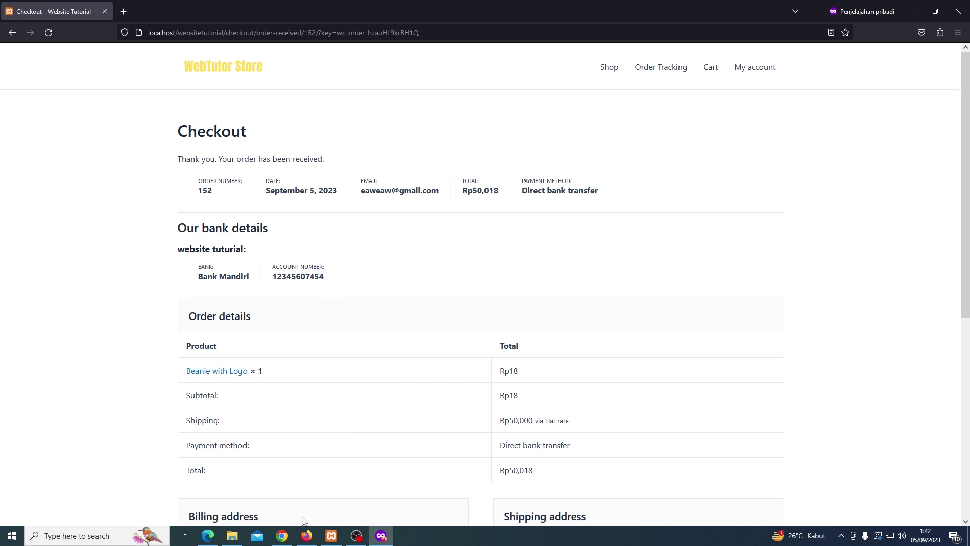
# In WooCommerce Accounts & Privacy, turn off automatic username and password-link generation, then save
pyautogui.click(300, 539)
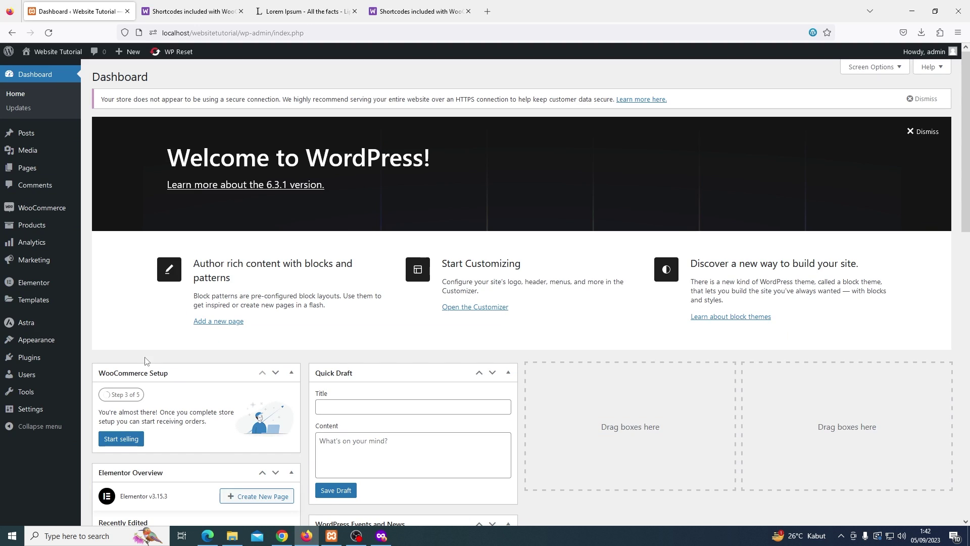
pyautogui.moveTo(57, 216)
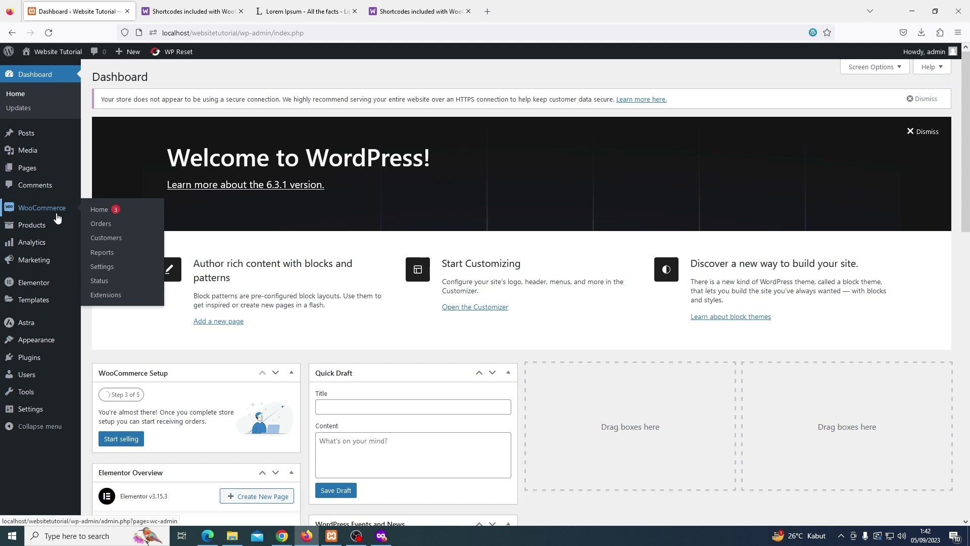
pyautogui.click(118, 266)
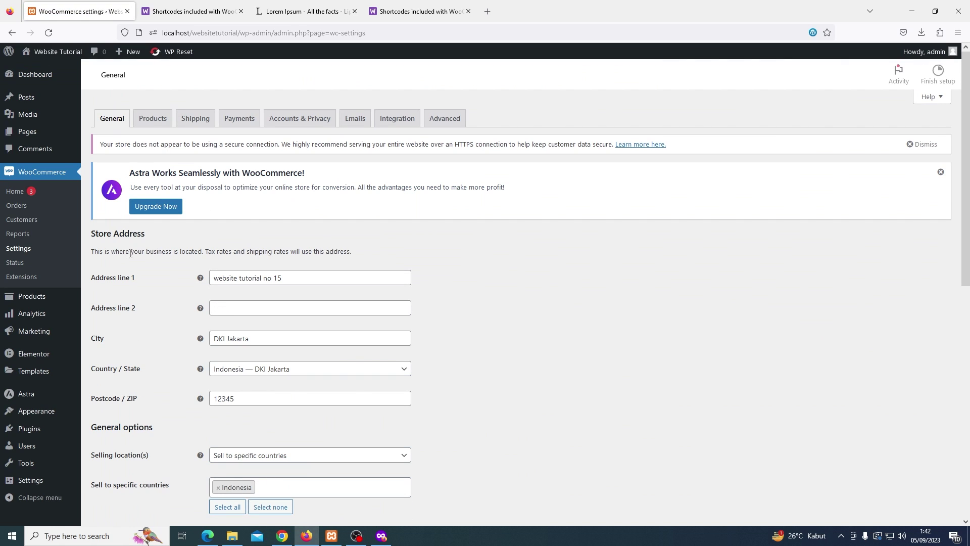
pyautogui.click(291, 148)
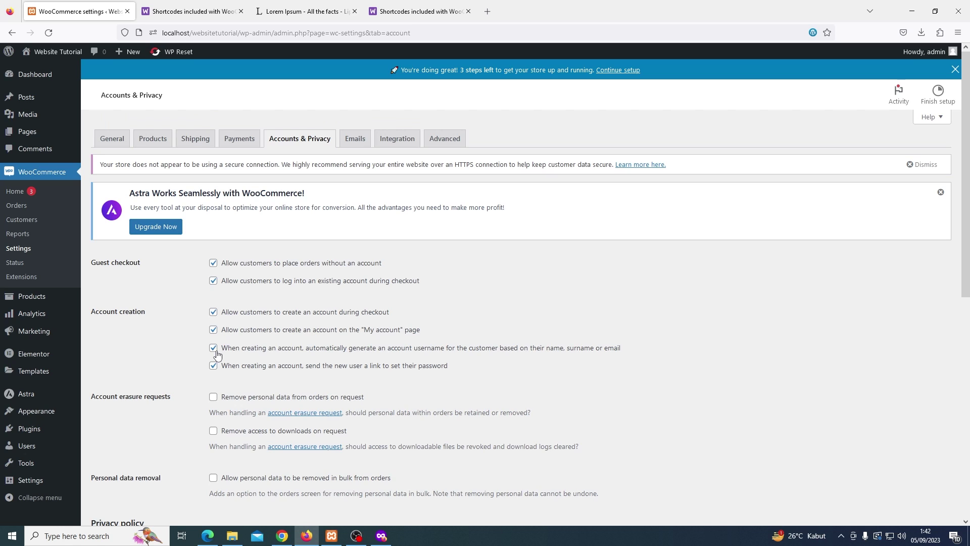
pyautogui.click(217, 353)
pyautogui.click(219, 368)
pyautogui.scroll(-8, 191, 354)
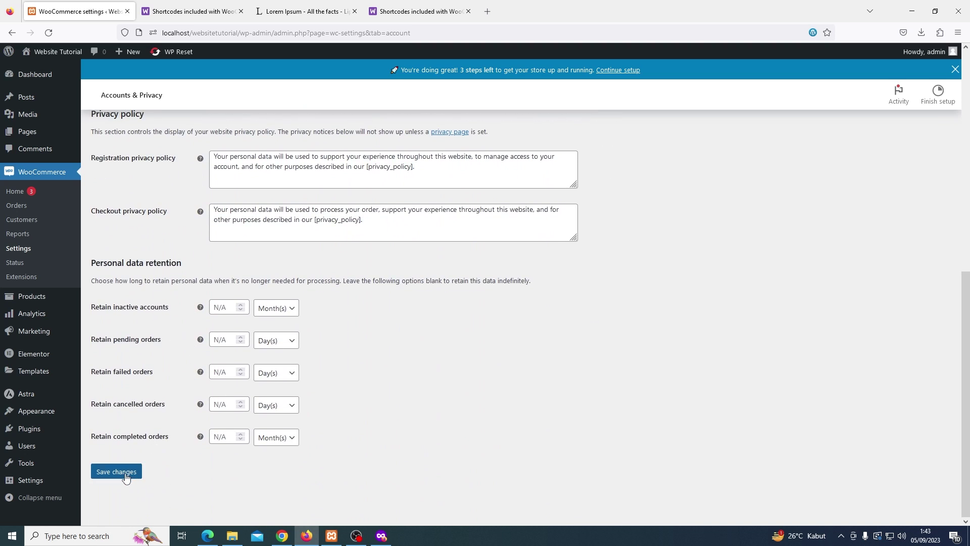
pyautogui.click(126, 477)
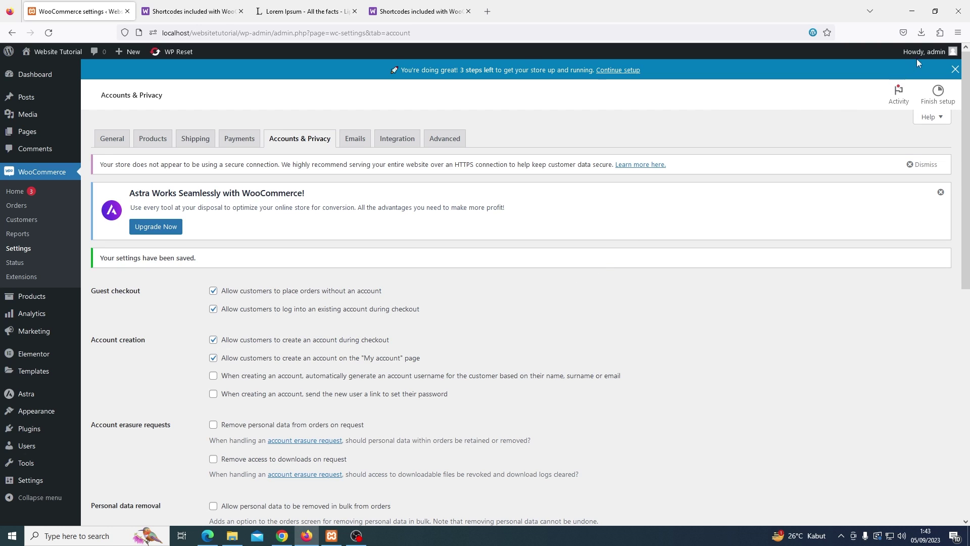
pyautogui.click(957, 33)
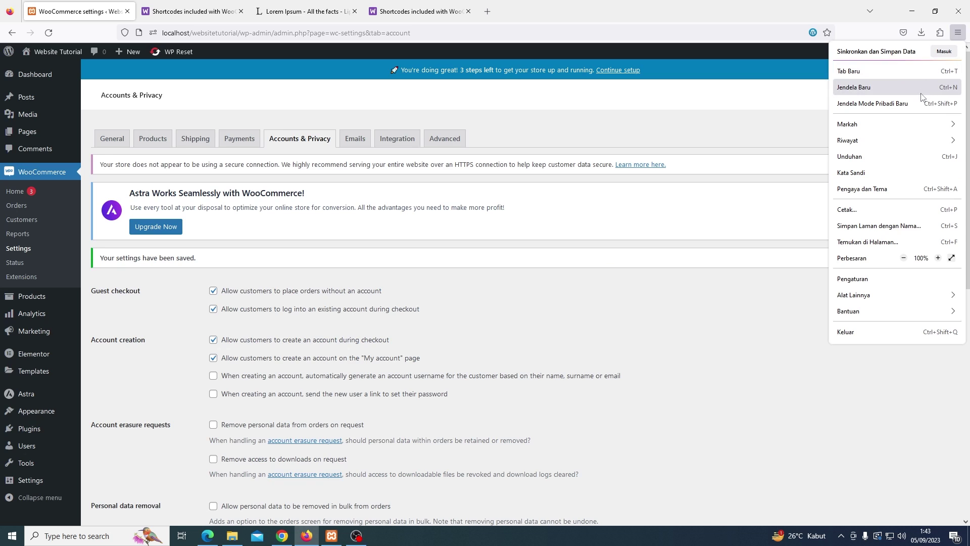
# Load the store homepage at localhost/websitetutorial/ in a new private window
pyautogui.click(905, 103)
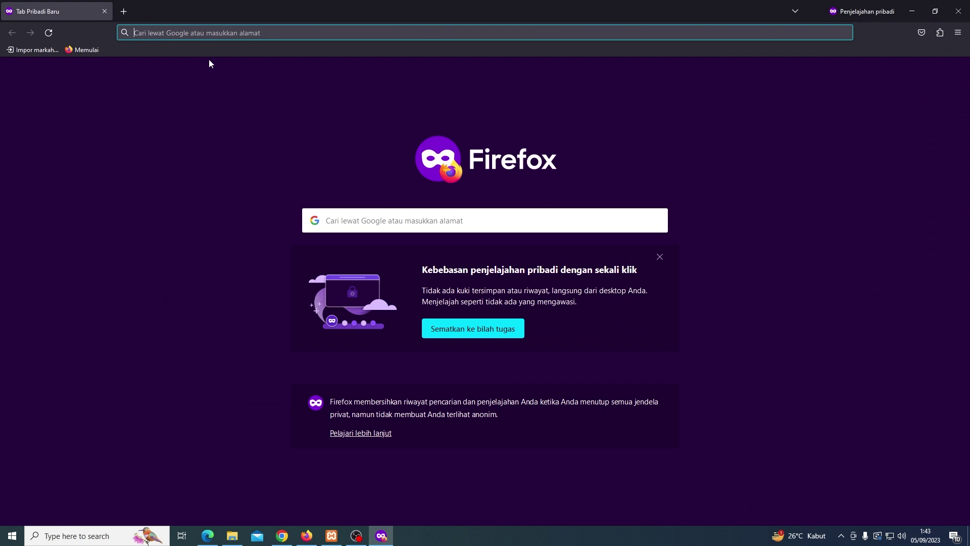
pyautogui.write('localhost/')
pyautogui.press('End')
pyautogui.write('we')
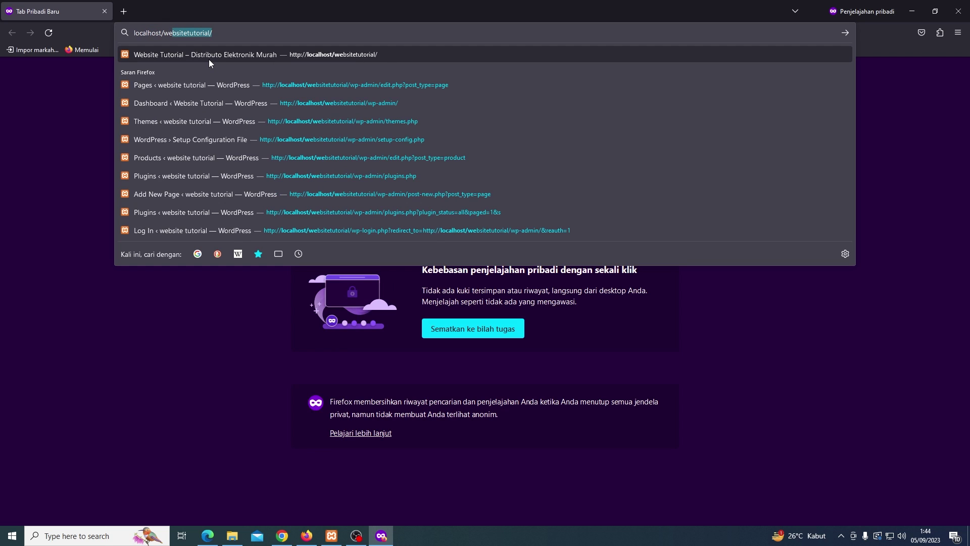
pyautogui.press('Return')
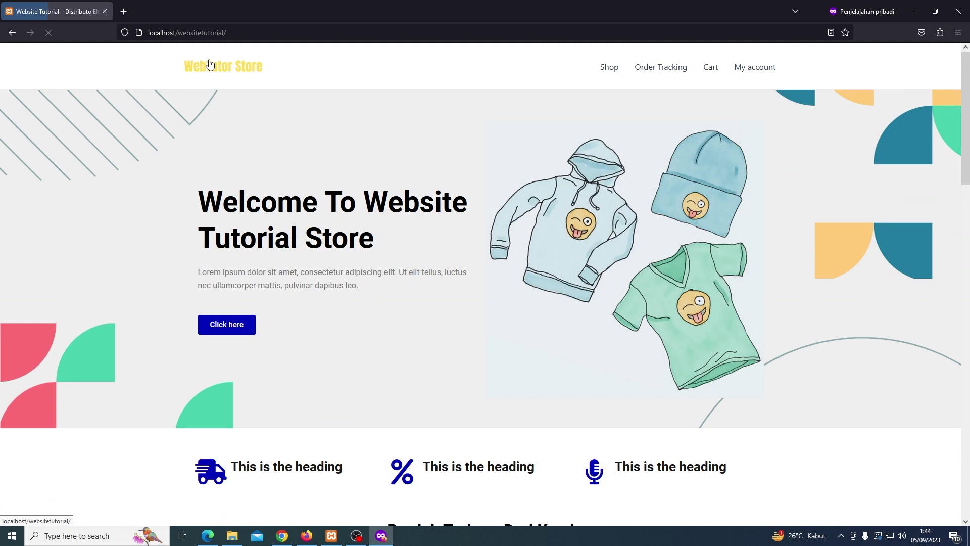
# Add the Beanie with Logo to the cart and proceed from the cart to checkout
pyautogui.scroll(-3, 333, 212)
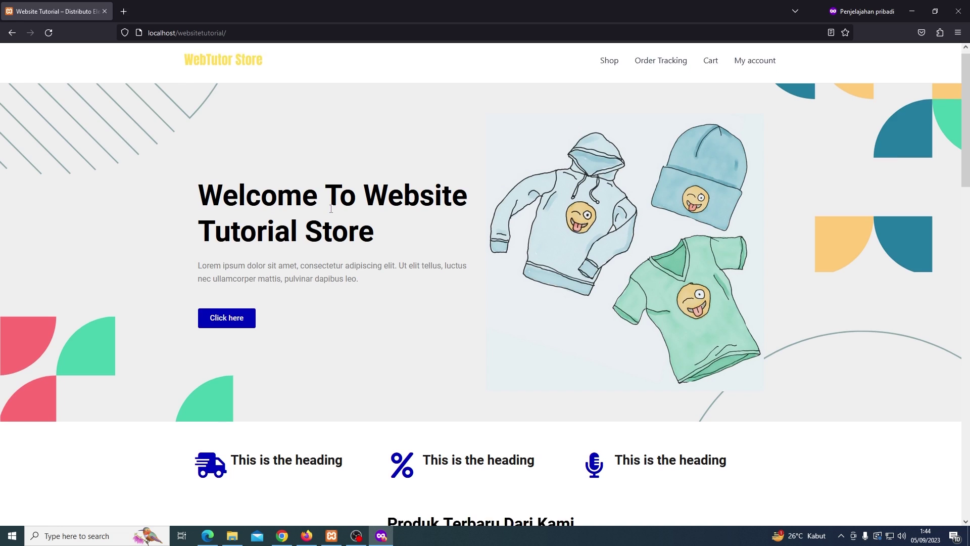
pyautogui.scroll(-3, 333, 213)
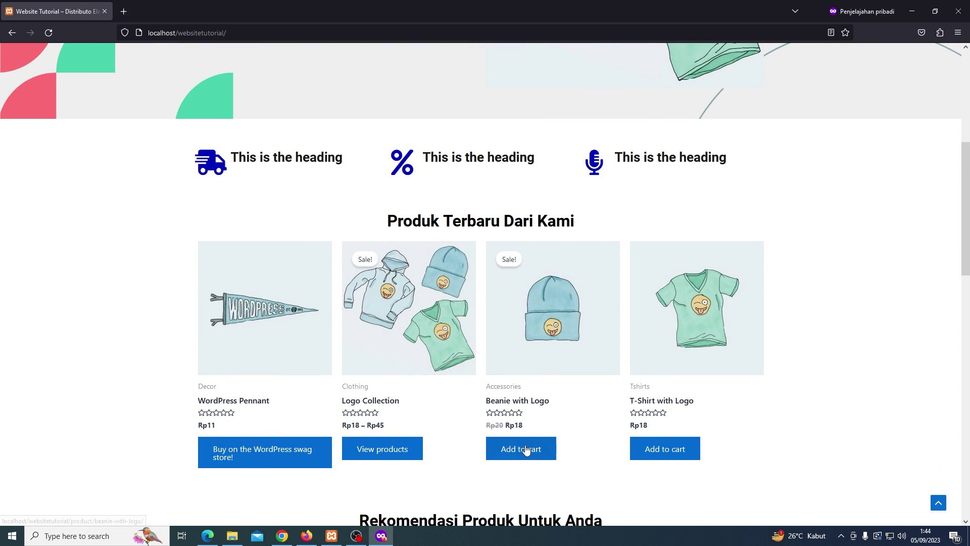
pyautogui.click(526, 451)
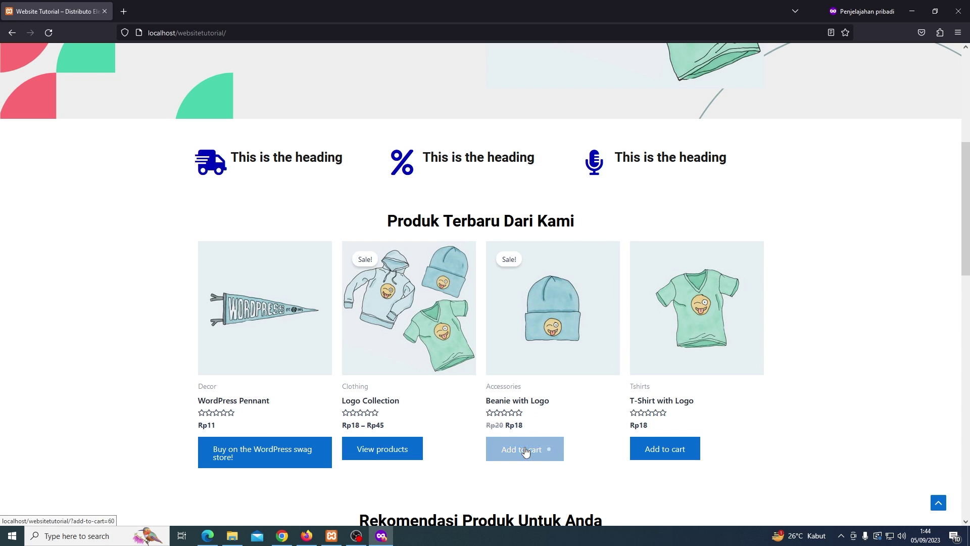
pyautogui.scroll(6, 536, 419)
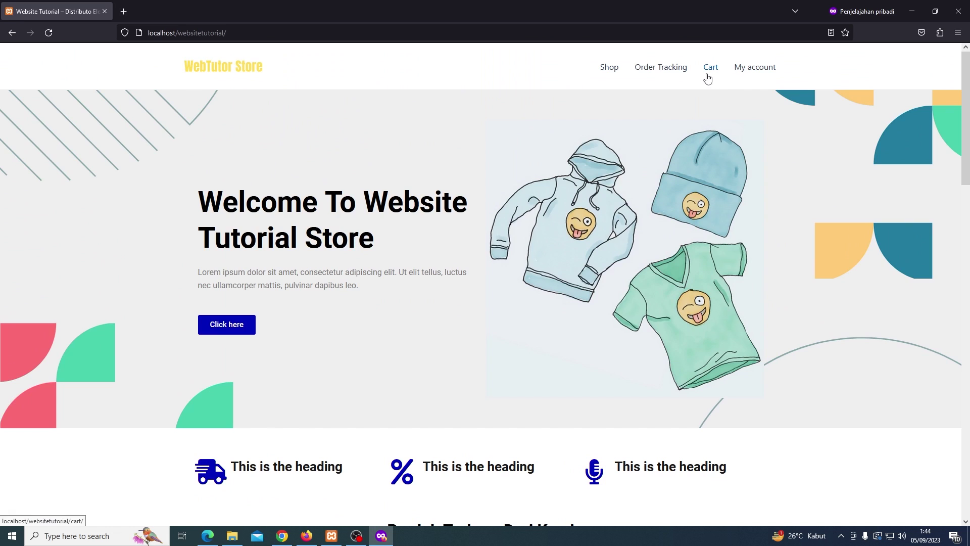
pyautogui.click(708, 74)
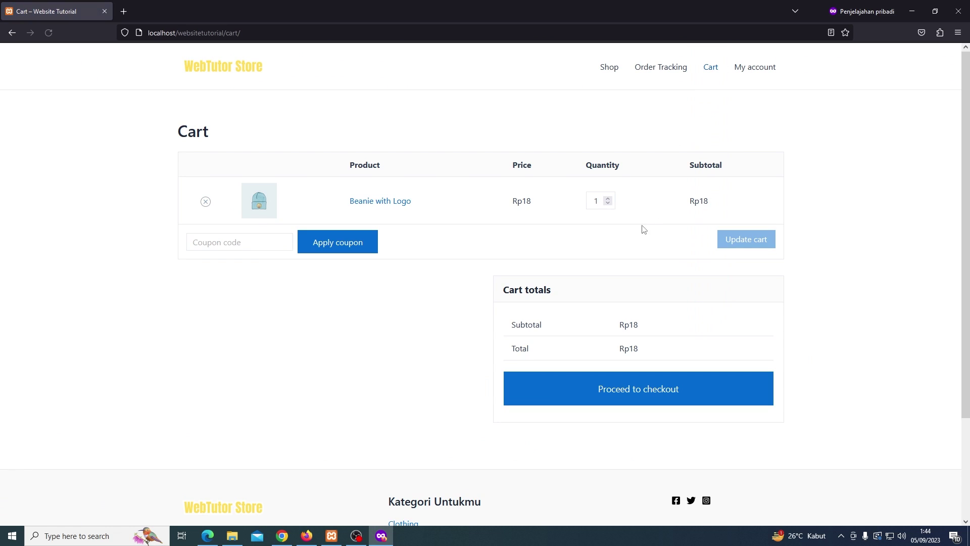
pyautogui.click(613, 389)
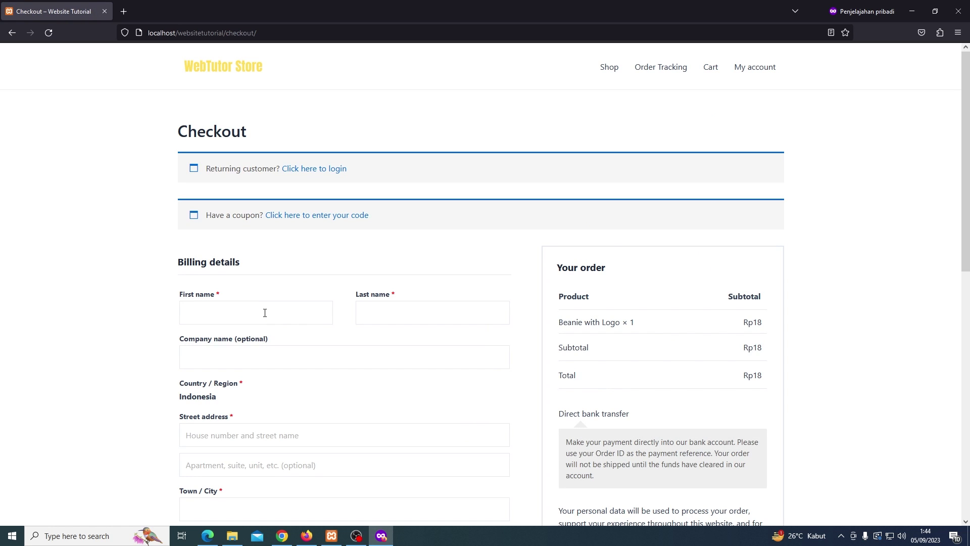
# Fill in test billing name details and opt to create an account with the order
pyautogui.write('asdasdasd')
pyautogui.click(364, 318)
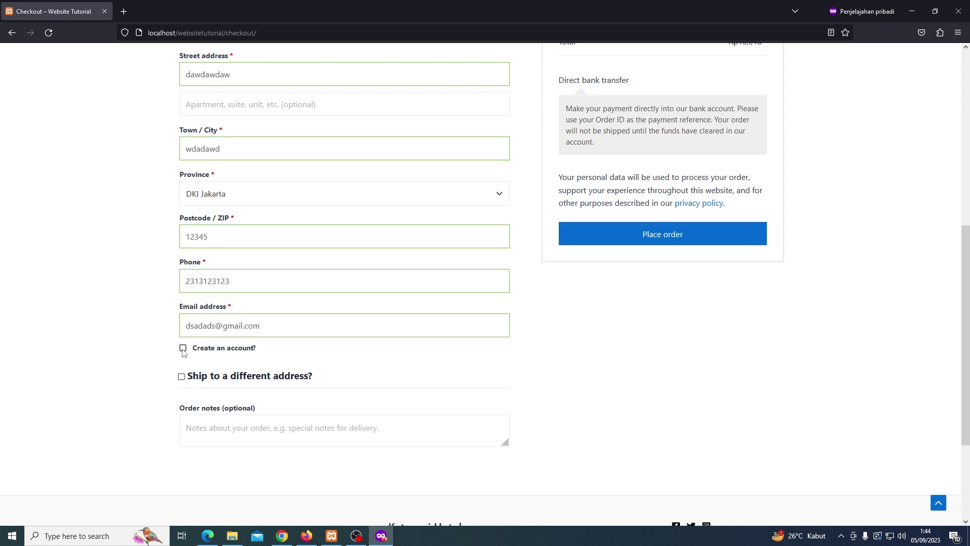
pyautogui.click(183, 348)
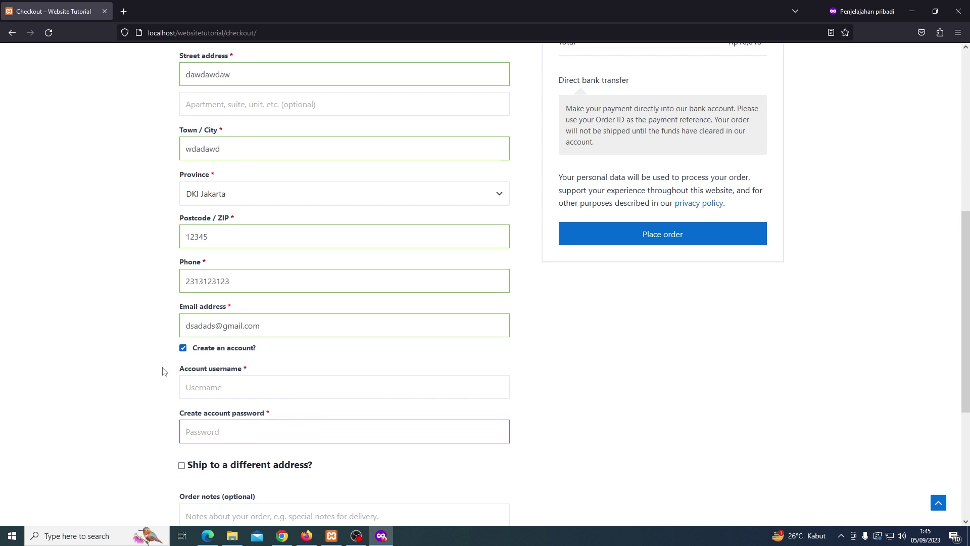
pyautogui.scroll(-2, 162, 371)
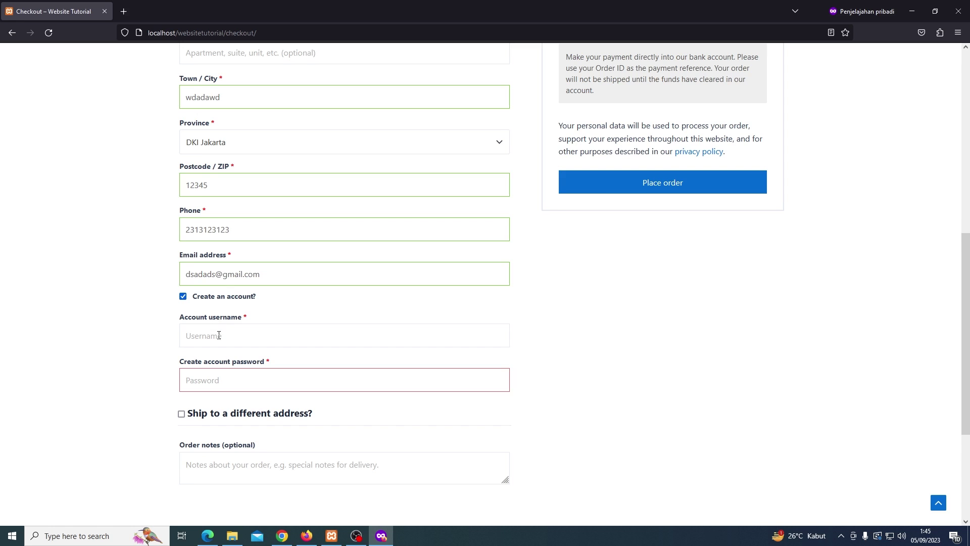
# Enter the new account's username and password, then place the order
pyautogui.click(219, 335)
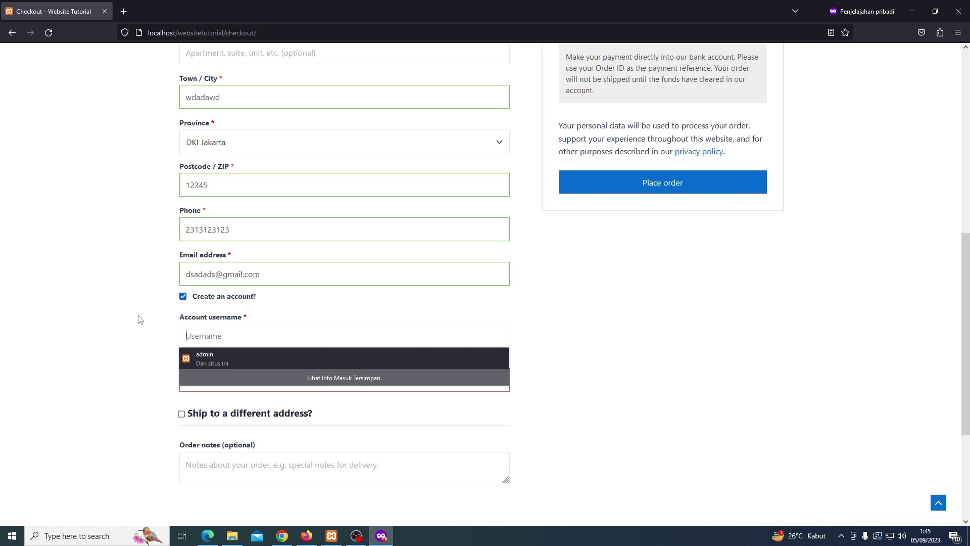
pyautogui.write('test')
pyautogui.click(235, 380)
pyautogui.write('test123456')
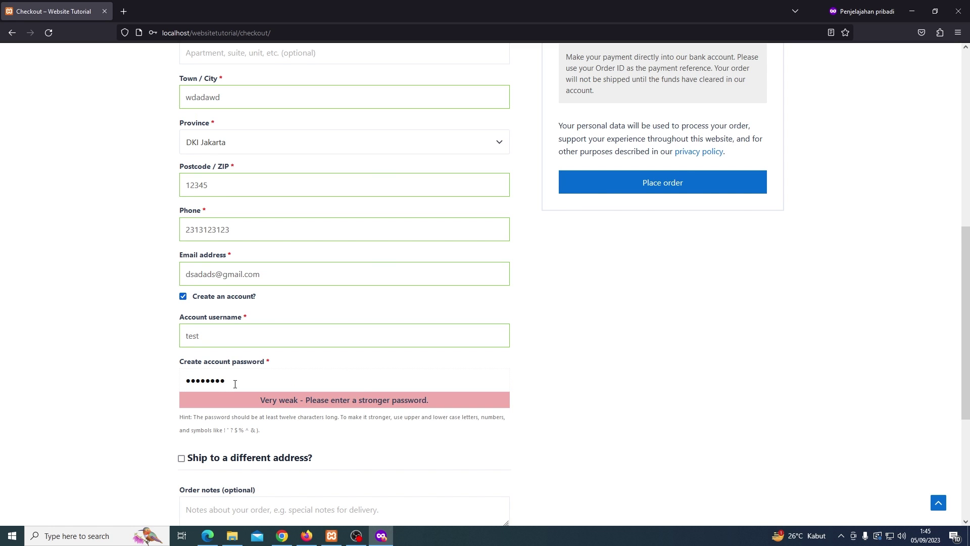
pyautogui.click(121, 390)
pyautogui.scroll(-2, 121, 390)
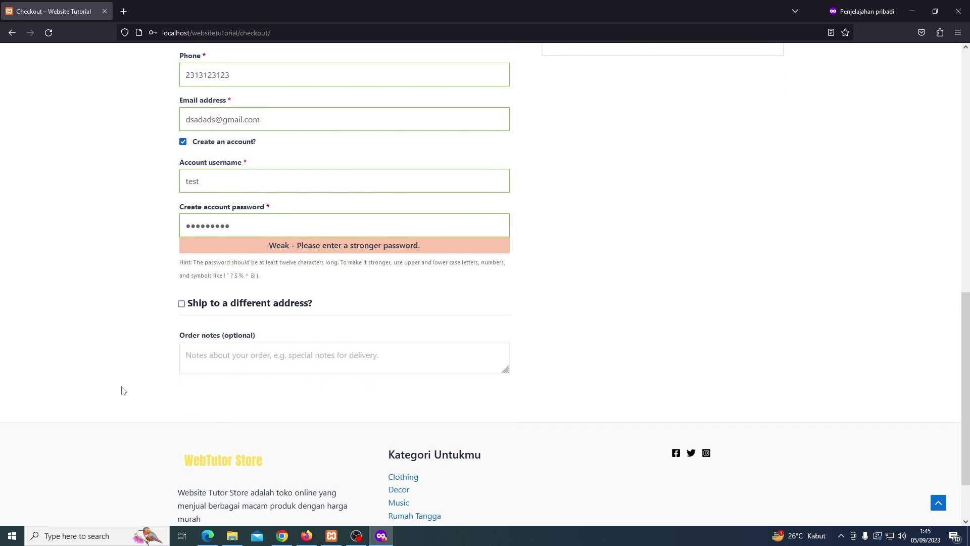
pyautogui.scroll(7, 123, 390)
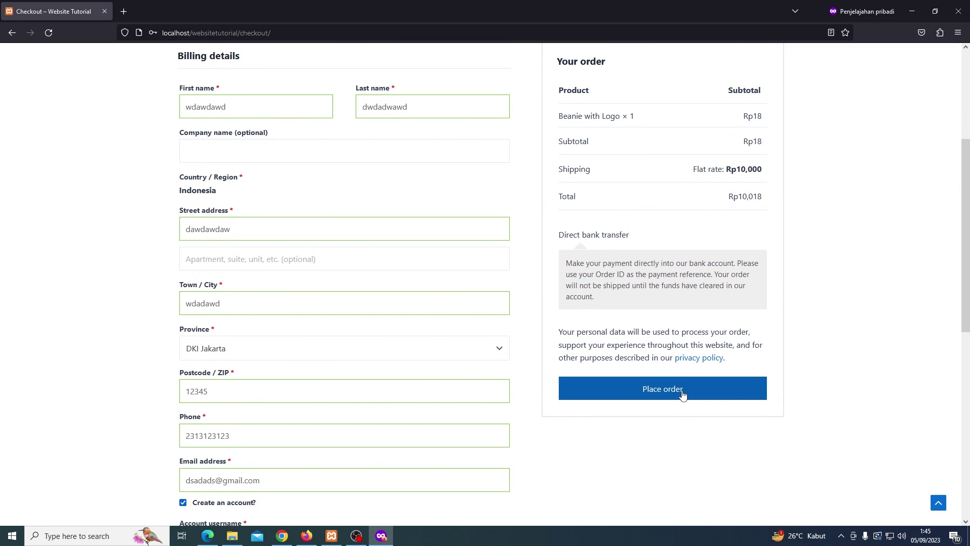
pyautogui.click(682, 394)
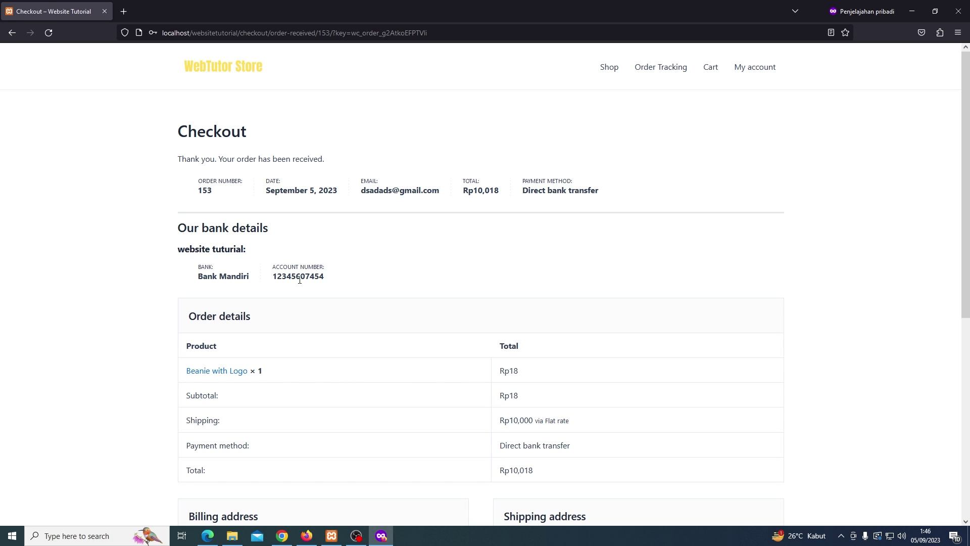
# Open My account > Orders, view order #153 (On hold), and return to the order list
pyautogui.click(751, 70)
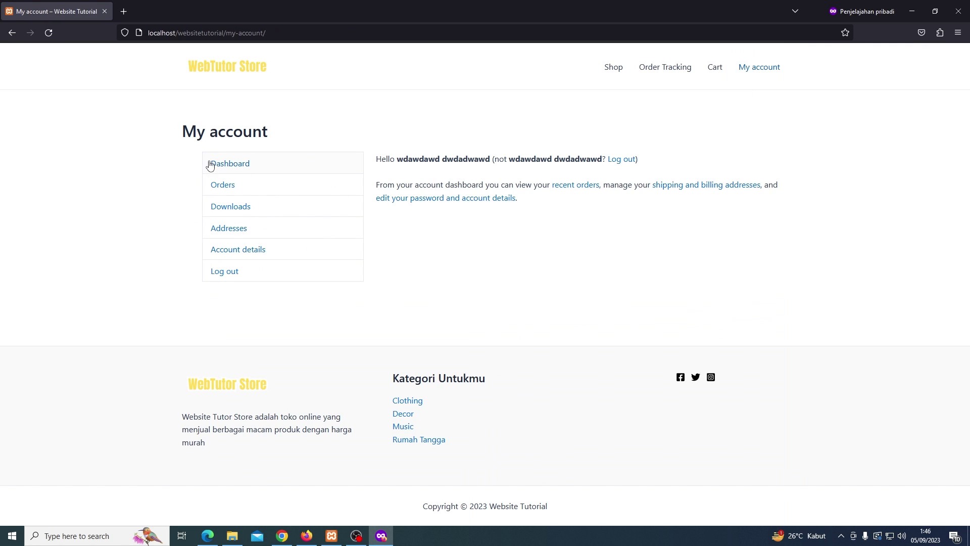
pyautogui.click(262, 189)
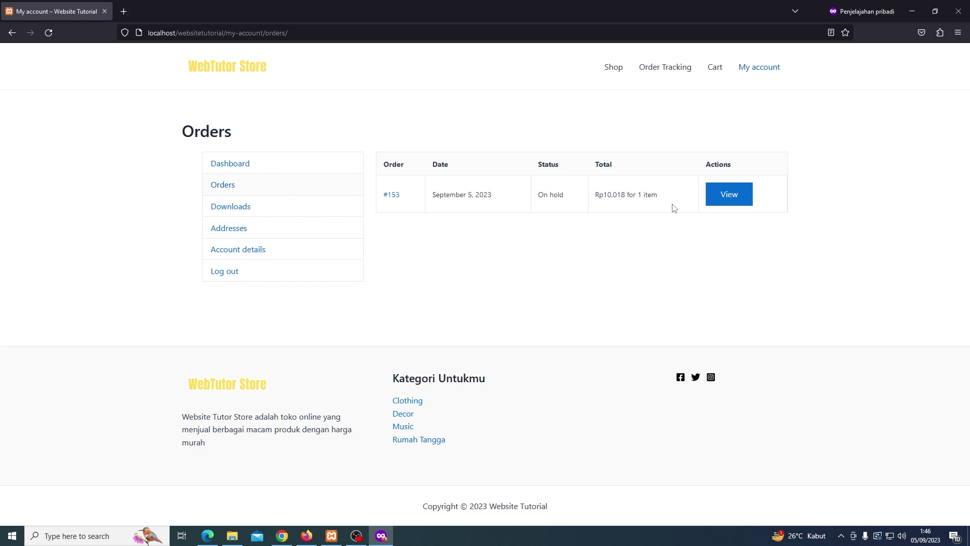
pyautogui.click(738, 200)
pyautogui.hotkey('alt', 'Left')
# In the admin window, reload and open WooCommerce Orders, showing #153 and #152 on hold
pyautogui.moveTo(316, 536)
pyautogui.click(276, 456)
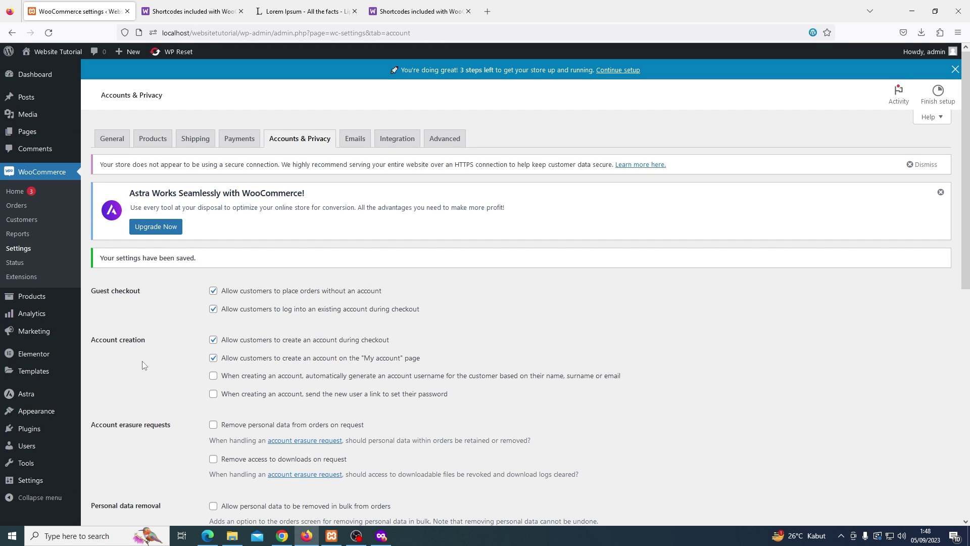
pyautogui.click(45, 32)
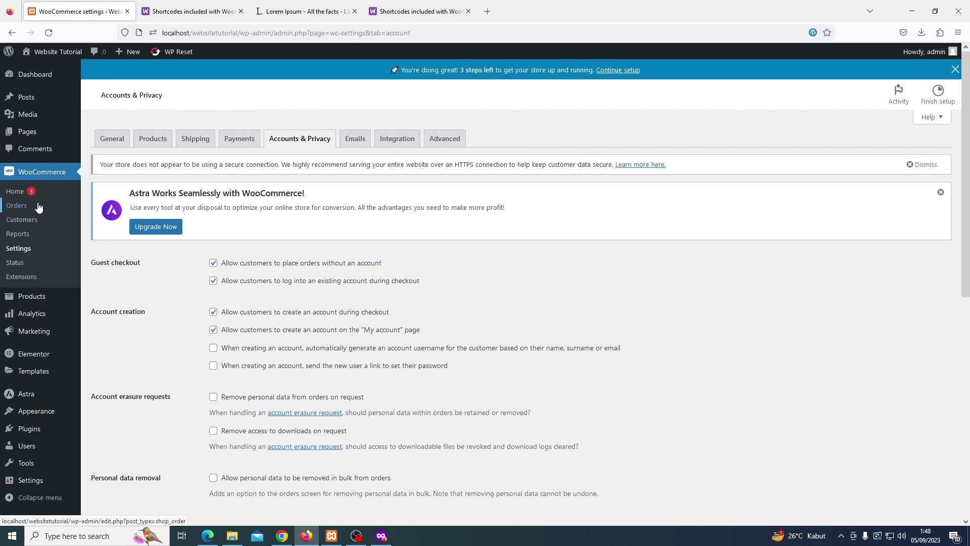
pyautogui.click(38, 208)
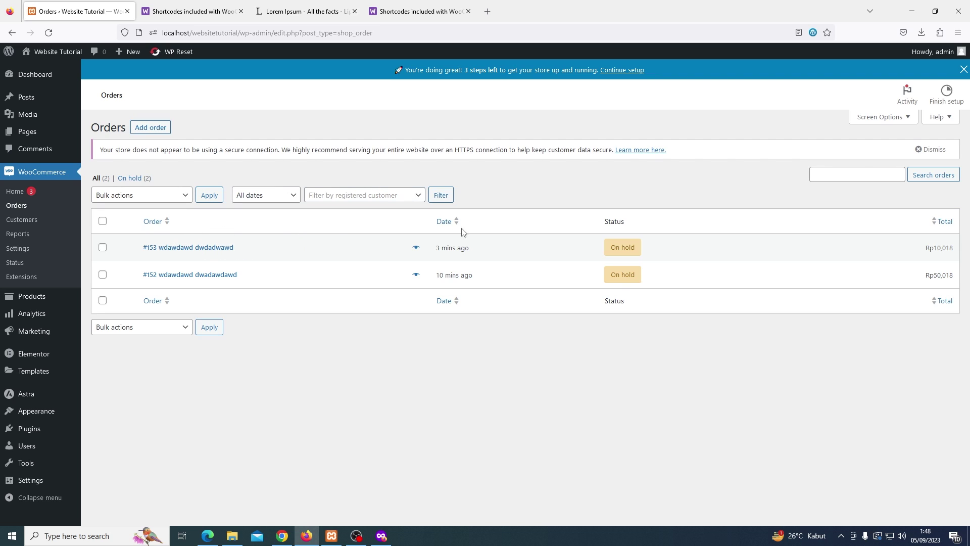
pyautogui.moveTo(616, 247)
# Open order #153, change its status from On hold to Processing, and update it
pyautogui.click(212, 250)
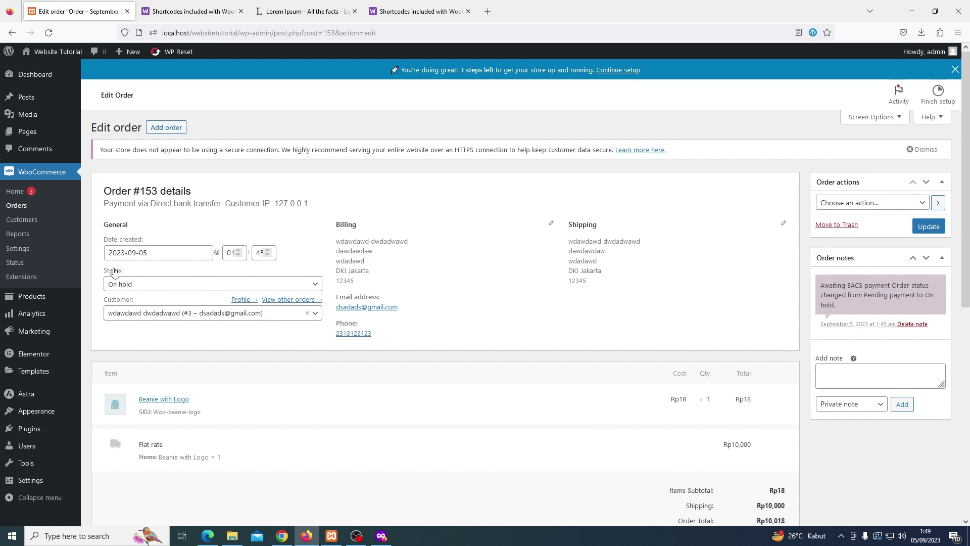
pyautogui.click(130, 283)
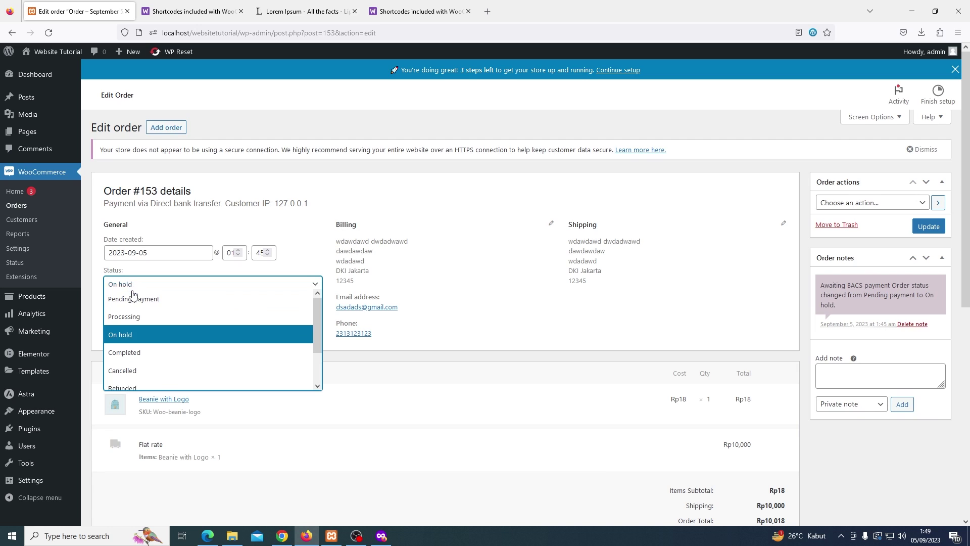
pyautogui.click(131, 317)
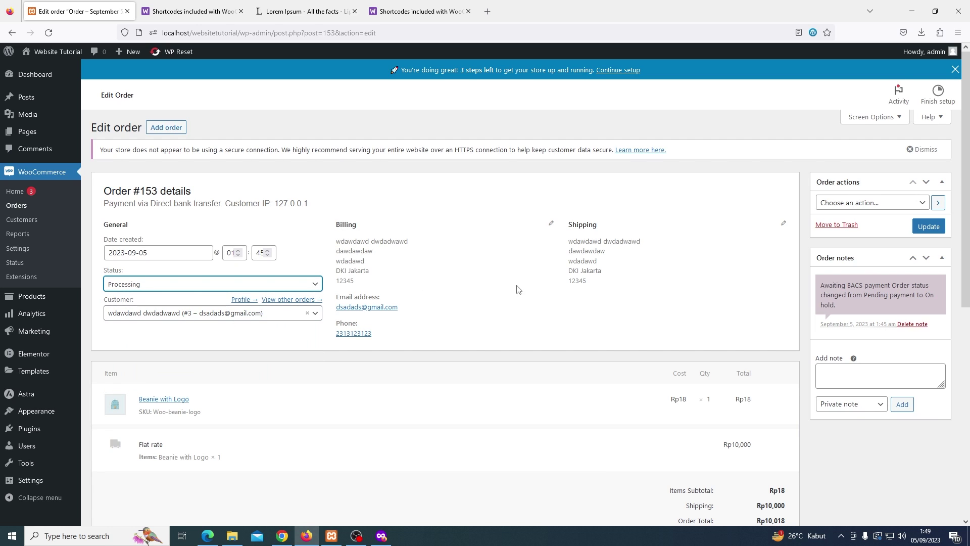
pyautogui.click(929, 227)
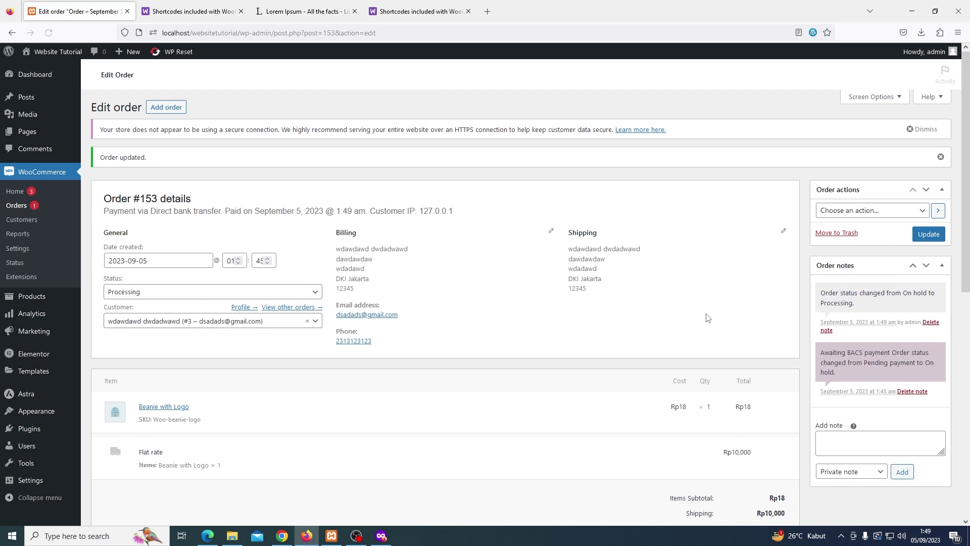
# Go back to the Orders list, where #153 shows Processing and #152 remains On hold
pyautogui.scroll(1, 666, 334)
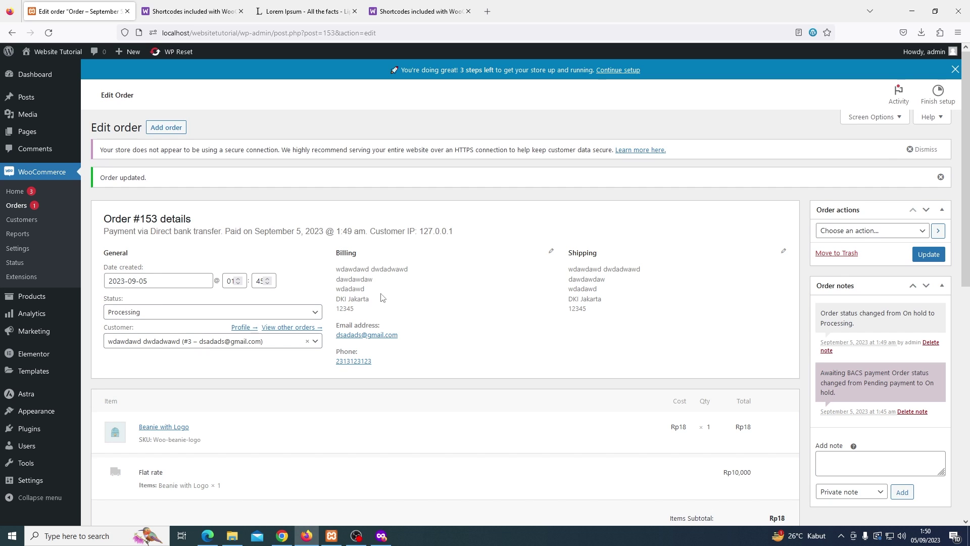
pyautogui.scroll(-1, 384, 300)
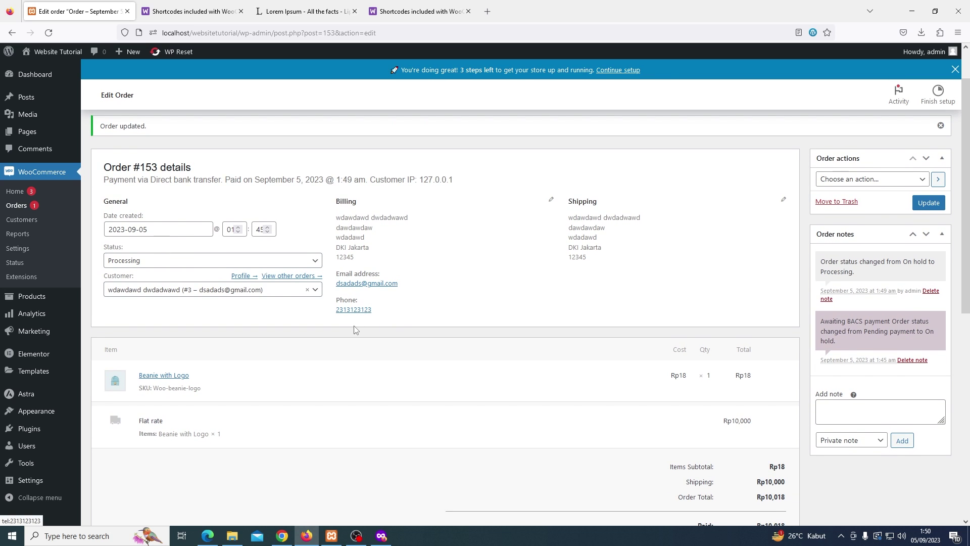
pyautogui.scroll(-1, 354, 328)
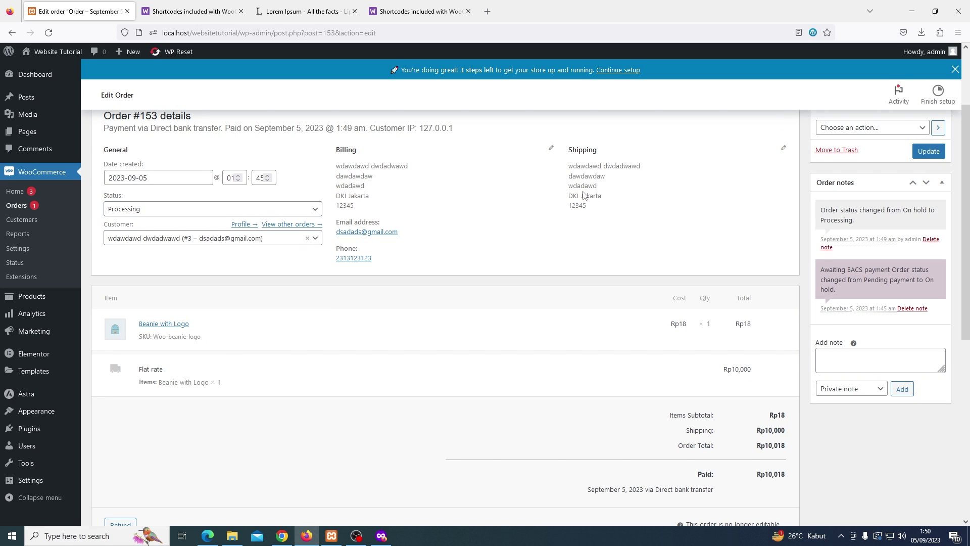
pyautogui.click(26, 210)
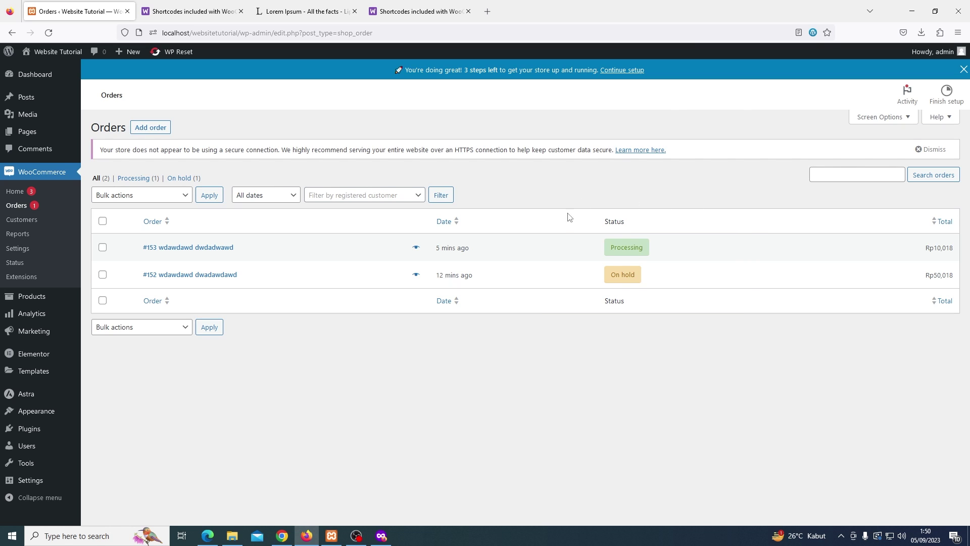
pyautogui.moveTo(626, 248)
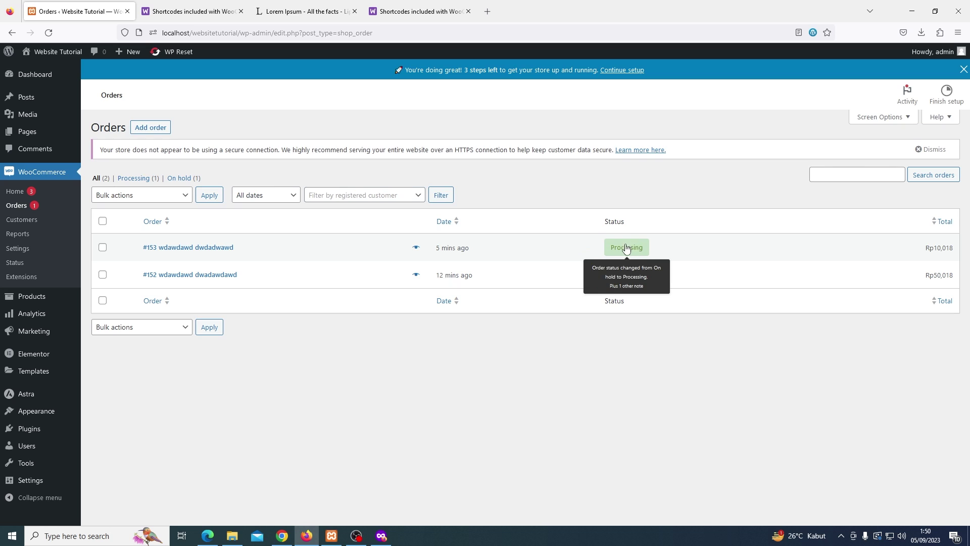